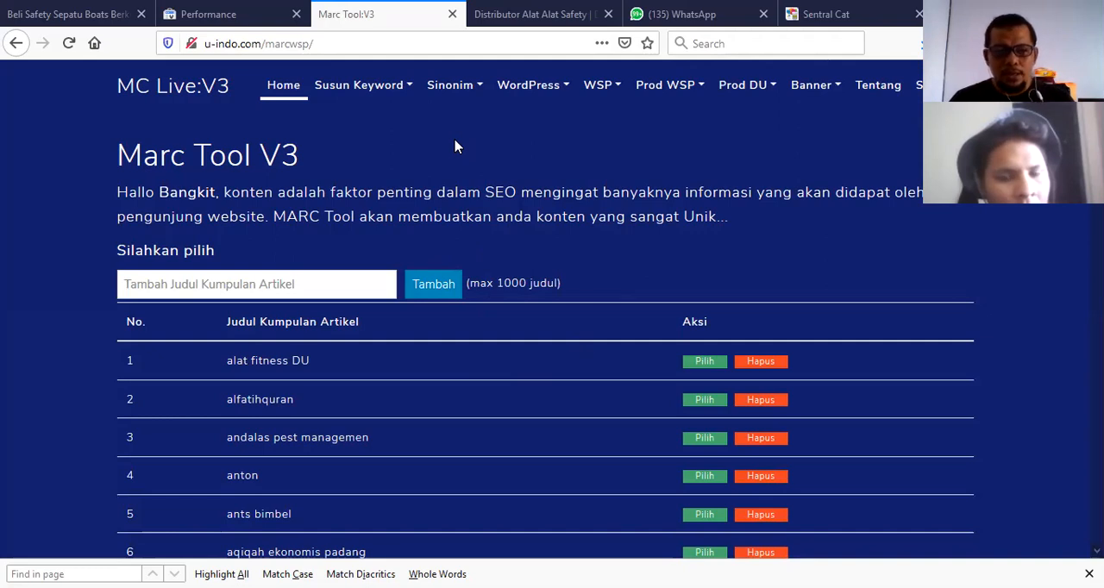
Scroll through the list of article collection titles.
scroll(567, 147, "down", 3)
scroll(567, 147, "up", 3)
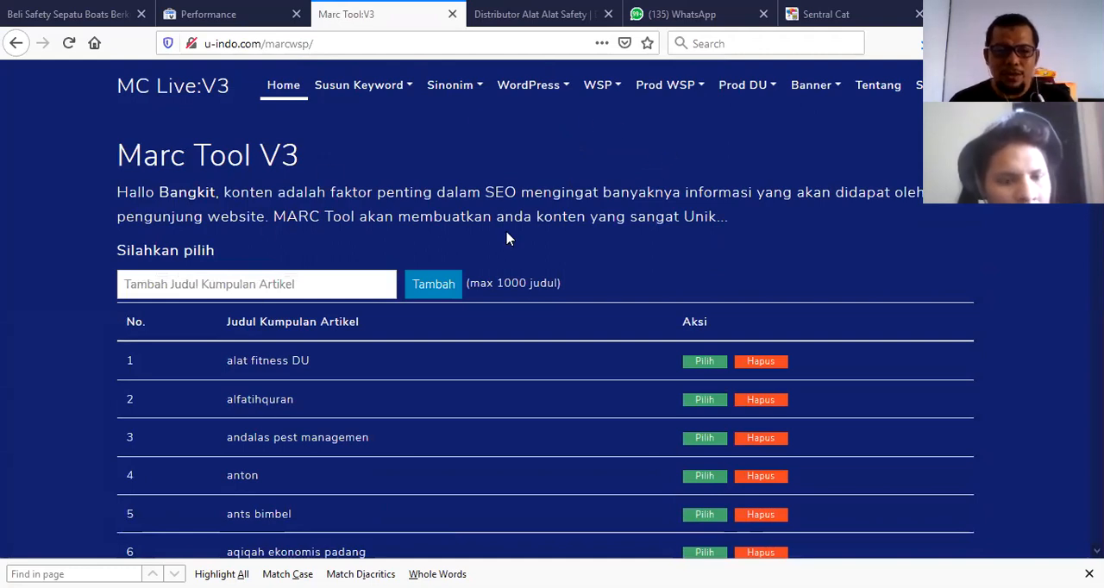
scroll(528, 216, "down", 3)
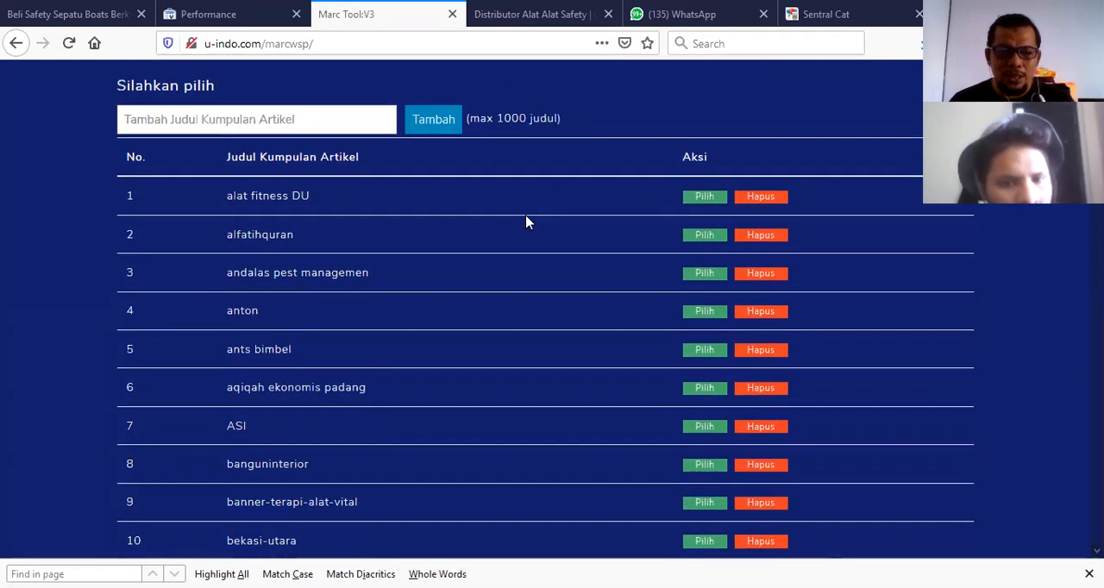
scroll(527, 223, "up", 3)
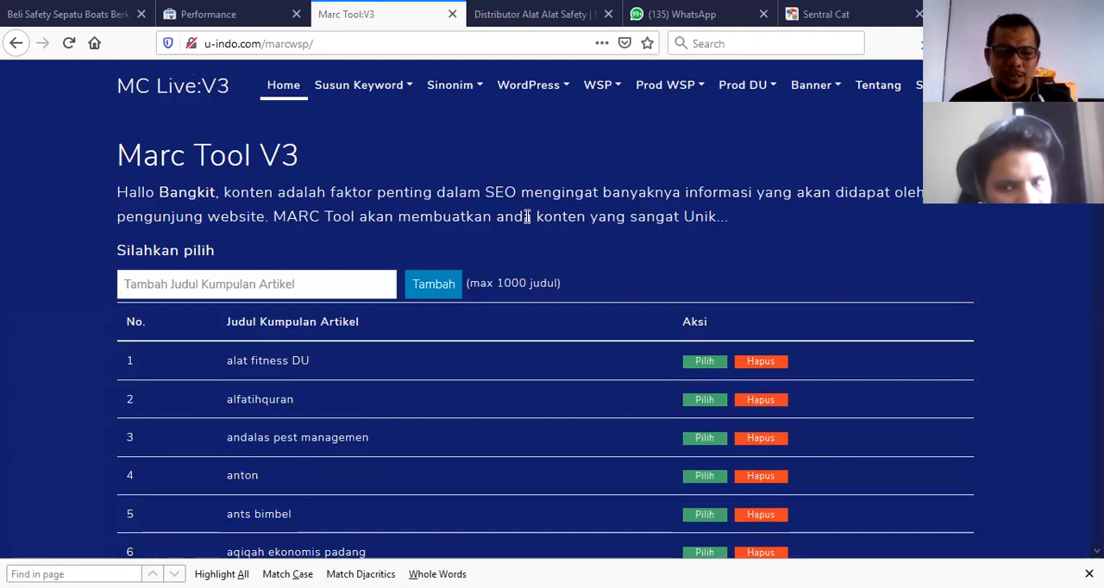
scroll(527, 218, "down", 8)
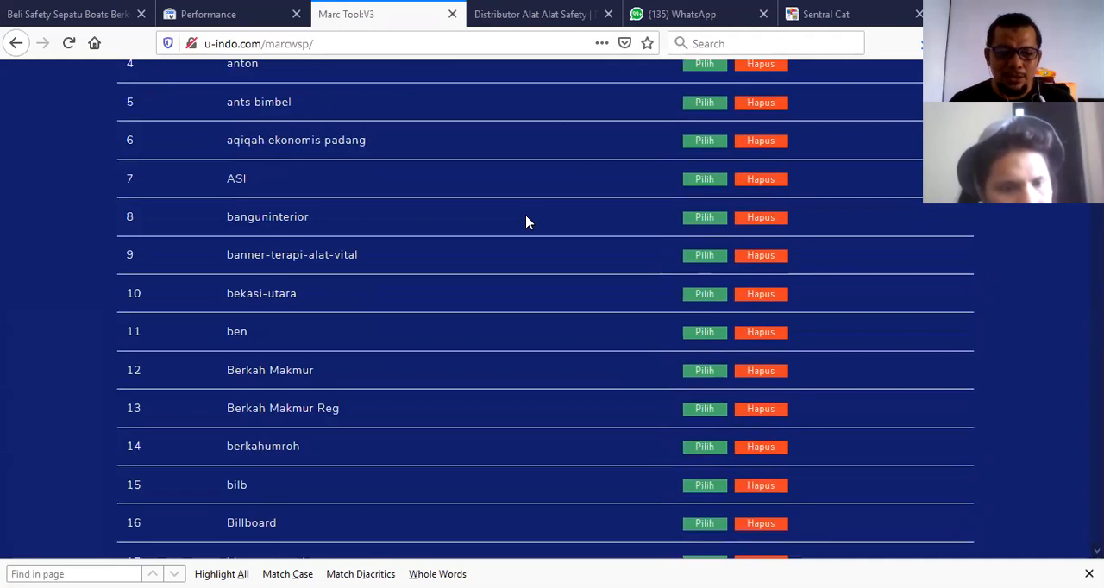
scroll(527, 219, "down", 3)
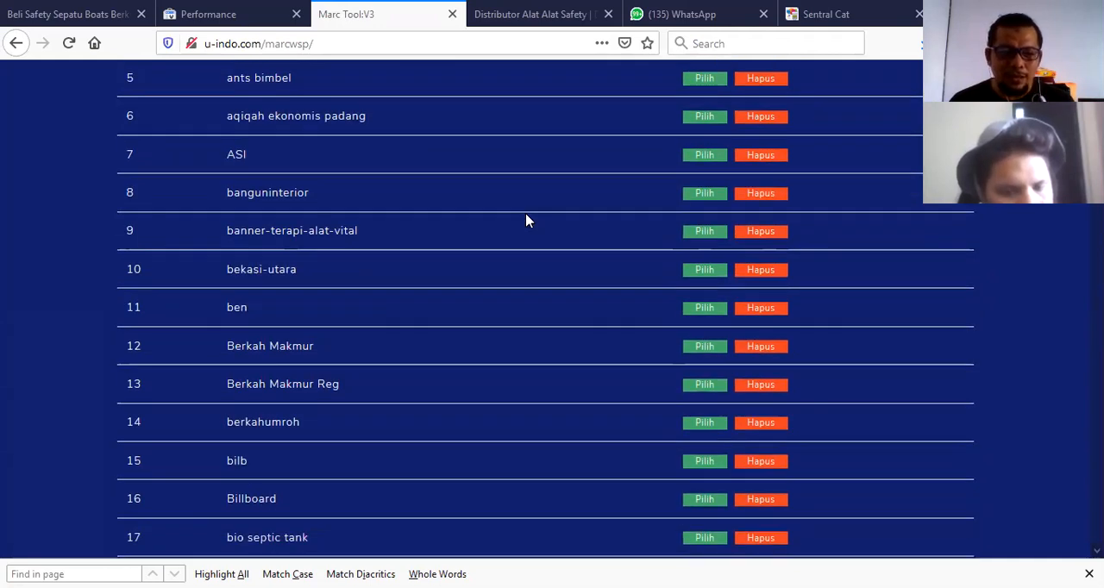
scroll(526, 215, "down", 3)
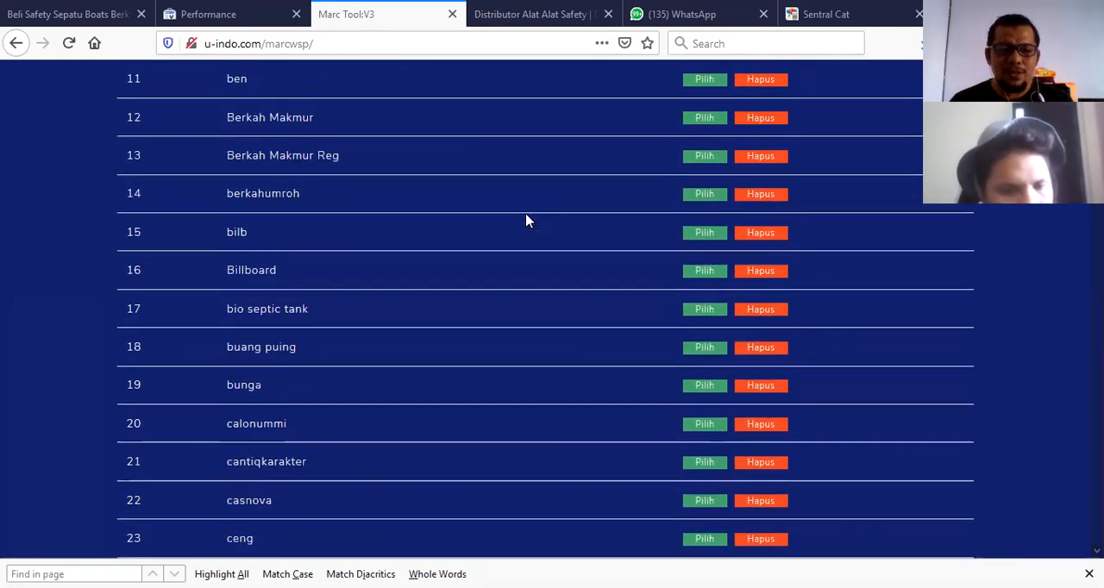
scroll(526, 219, "down", 8)
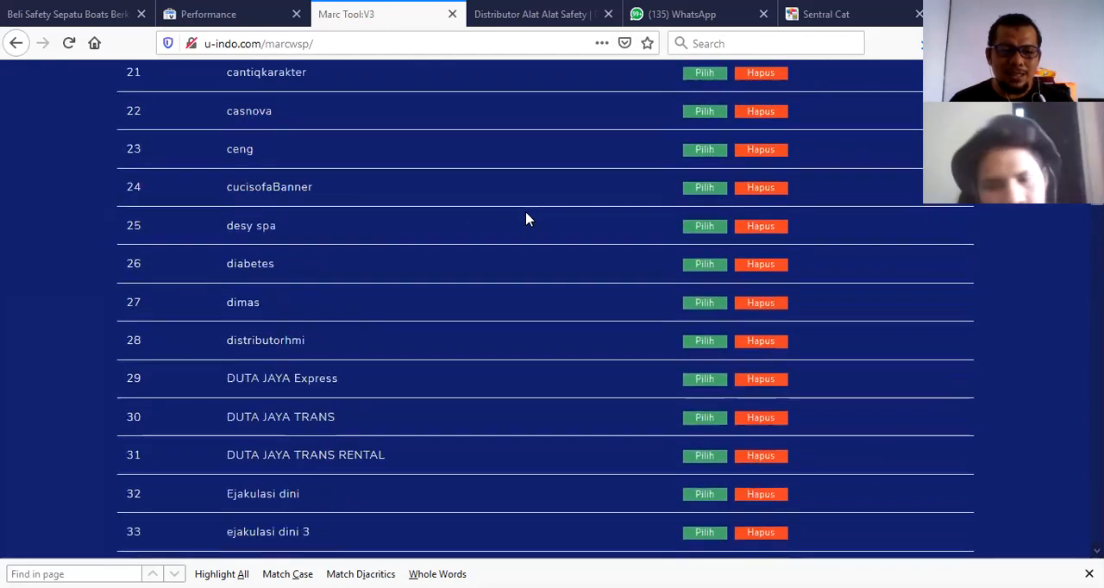
scroll(527, 220, "down", 6)
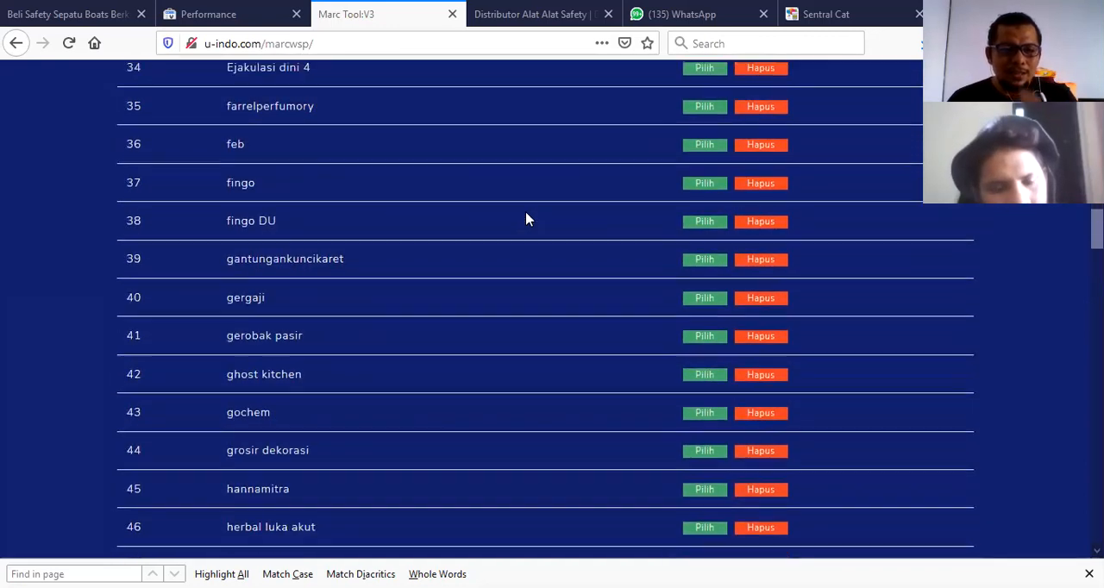
scroll(527, 219, "up", 6)
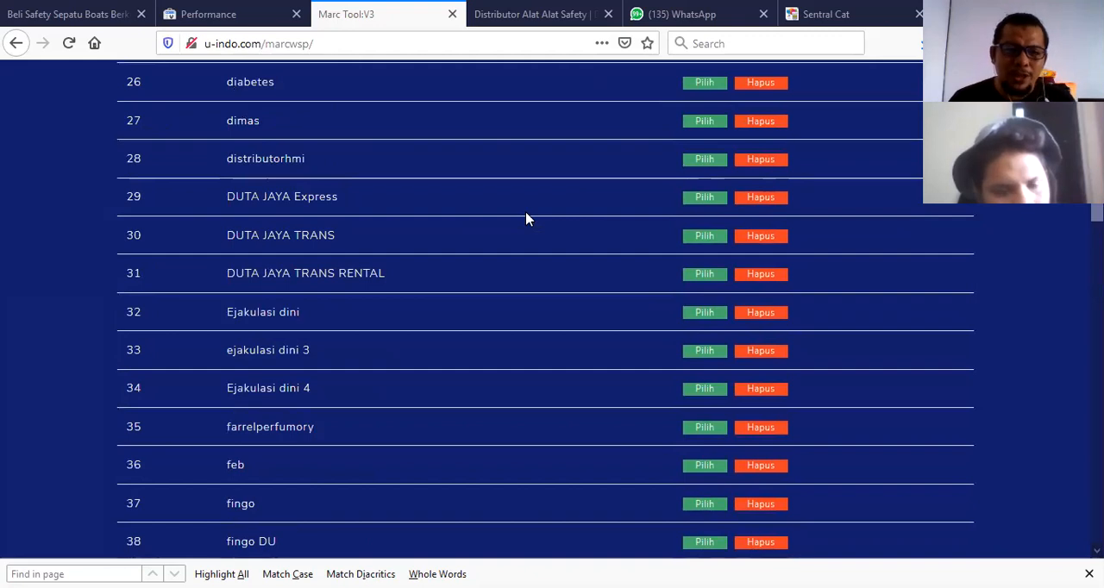
Choose the DUTA JAYA Express article collection and view its WSP results list.
left_click(703, 200)
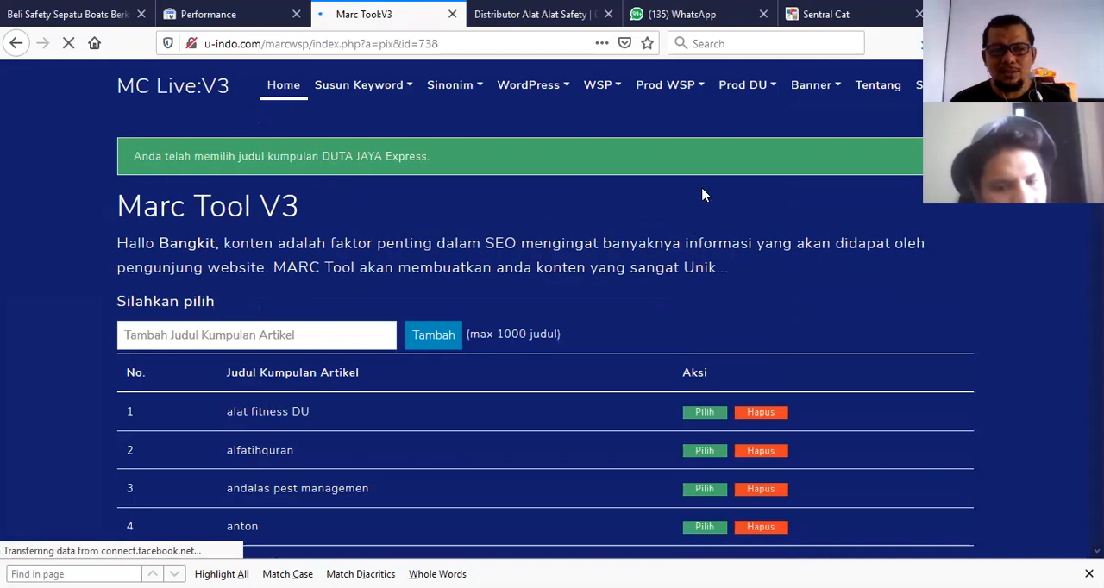
left_click(697, 95)
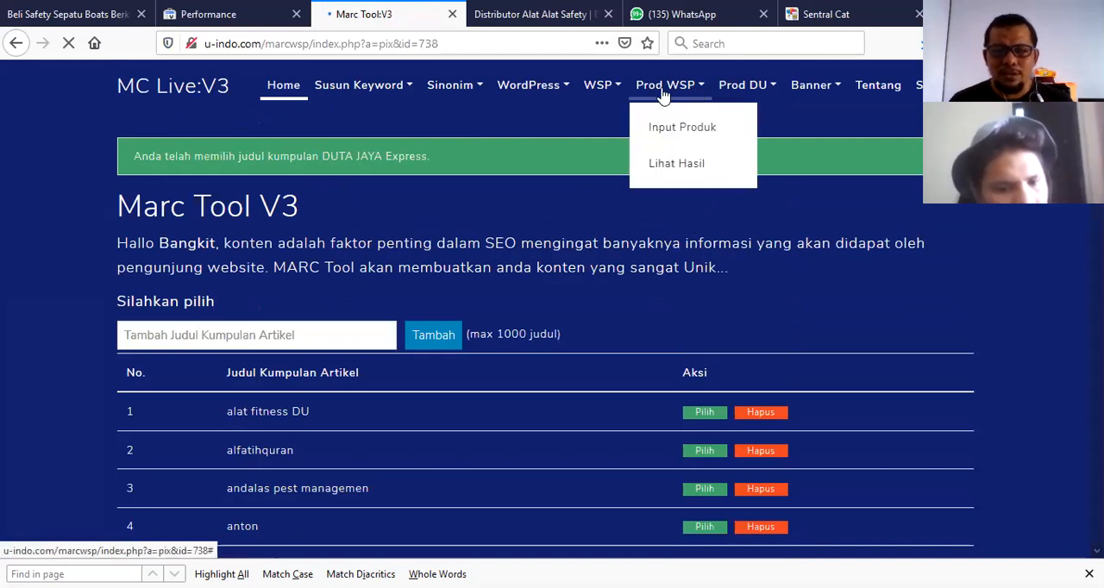
left_click(610, 94)
left_click(628, 164)
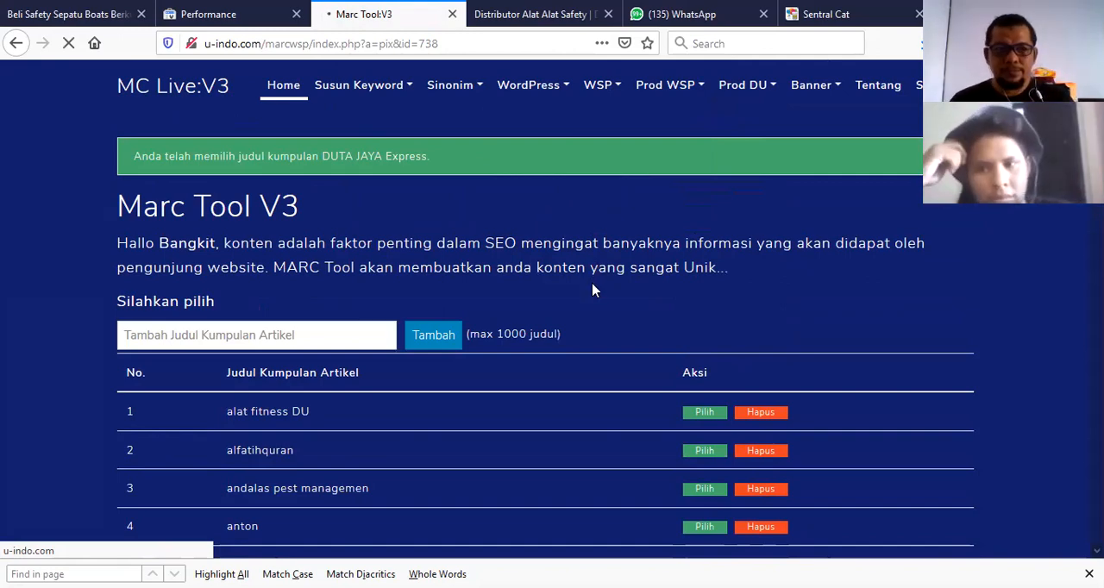
scroll(590, 271, "down", 5)
scroll(584, 264, "up", 5)
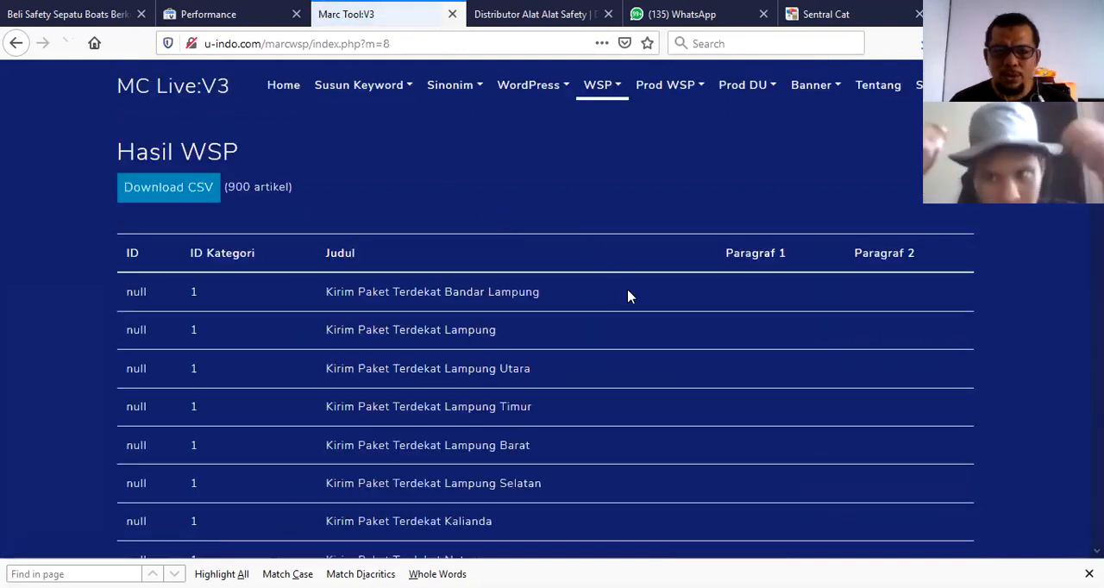
scroll(650, 280, "down", 5)
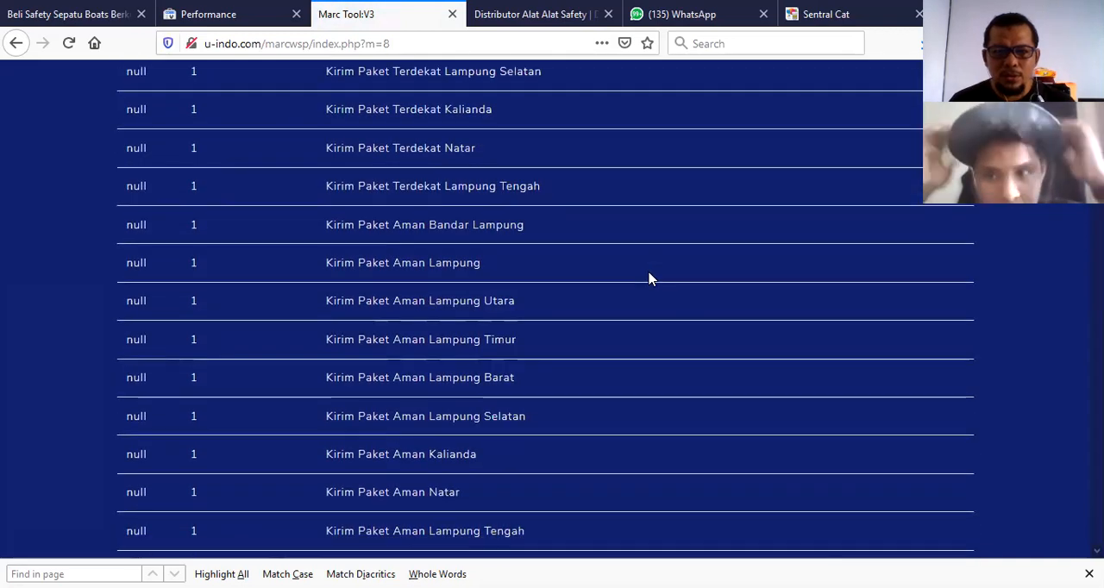
scroll(650, 279, "up", 5)
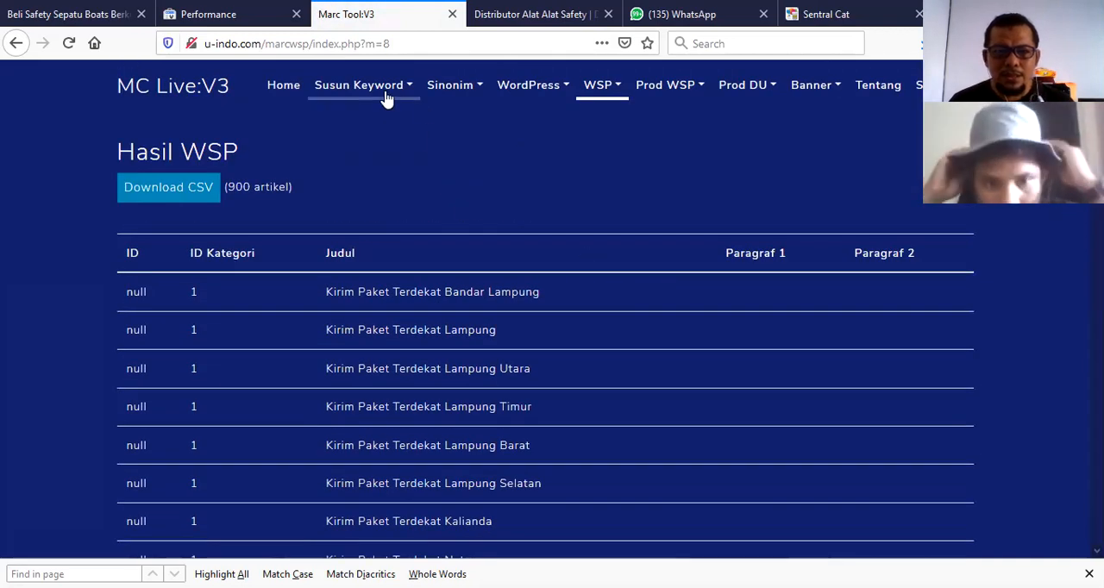
Return to the home list, search the page for "kom" and choose the kompor-ariston article collection.
left_click(284, 90)
scroll(625, 246, "down", 3)
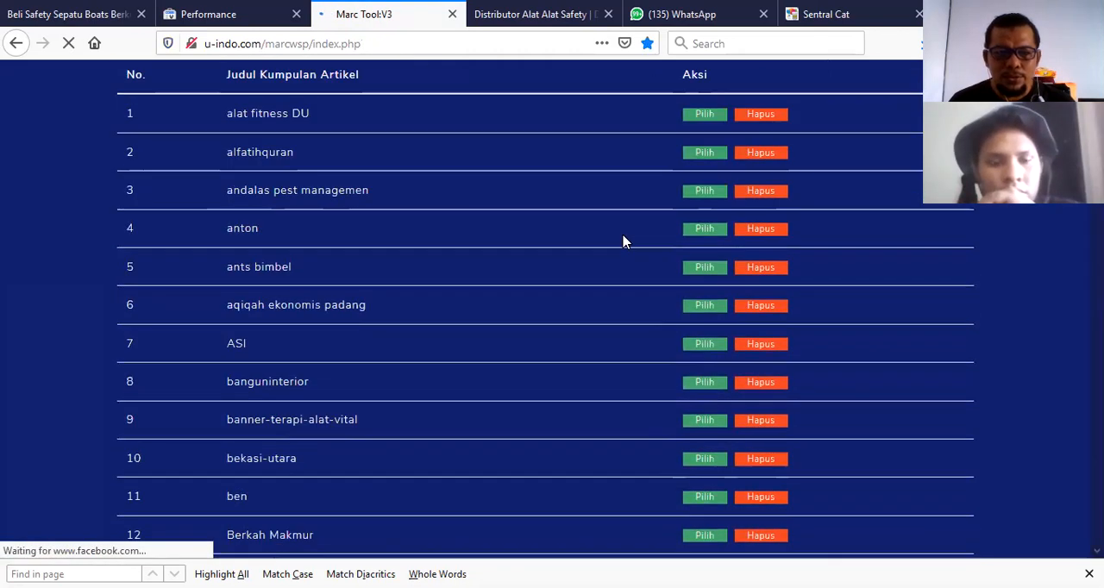
scroll(624, 243, "down", 2)
scroll(624, 243, "down", 7)
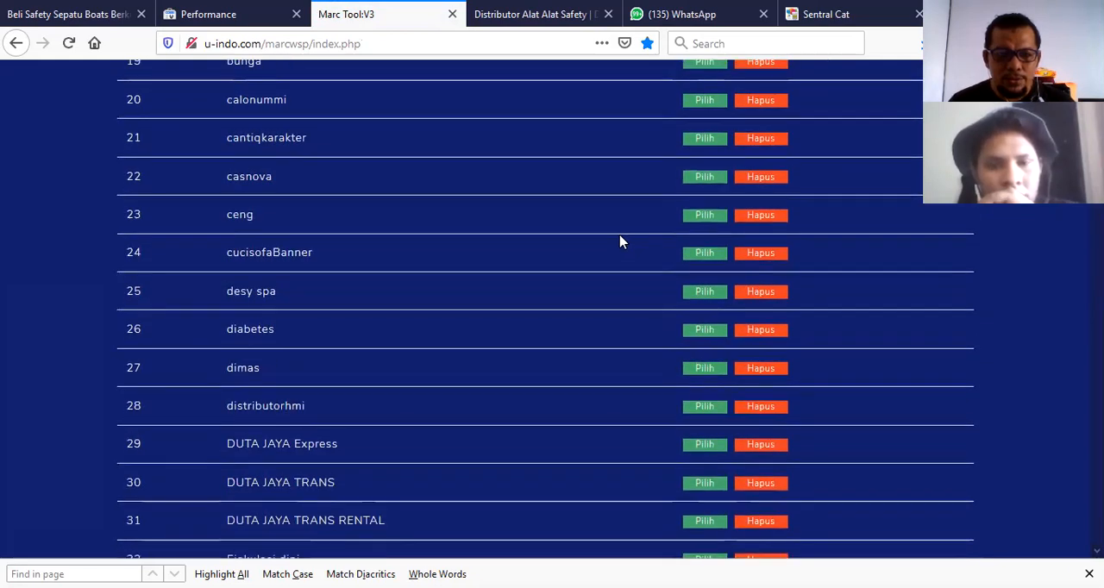
scroll(620, 242, "down", 2)
scroll(620, 241, "down", 2)
scroll(621, 241, "down", 2)
scroll(620, 241, "down", 2)
scroll(620, 241, "down", 8)
scroll(620, 241, "down", 3)
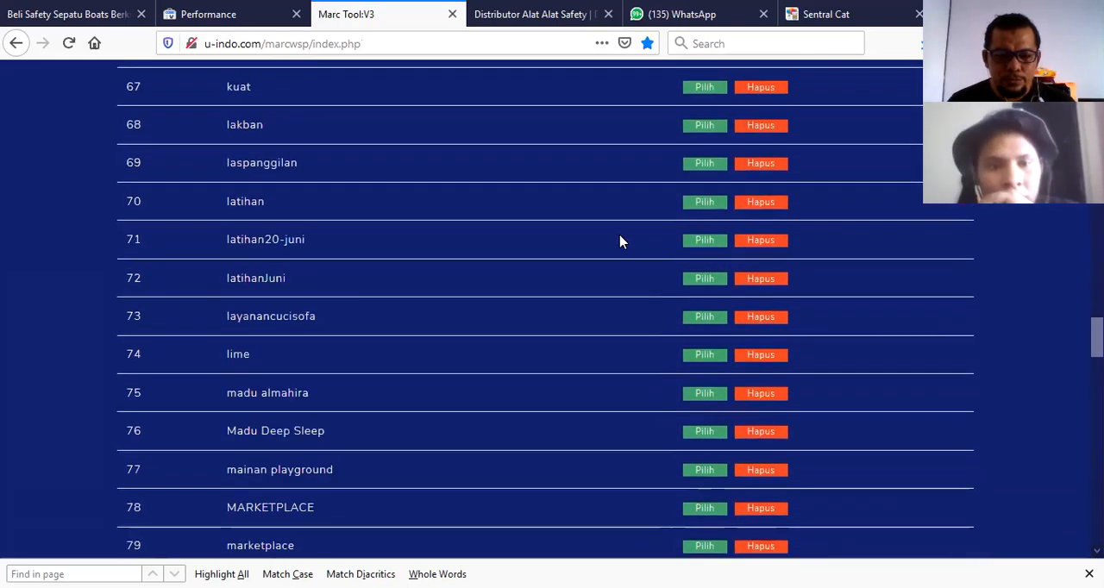
key("ctrl+f")
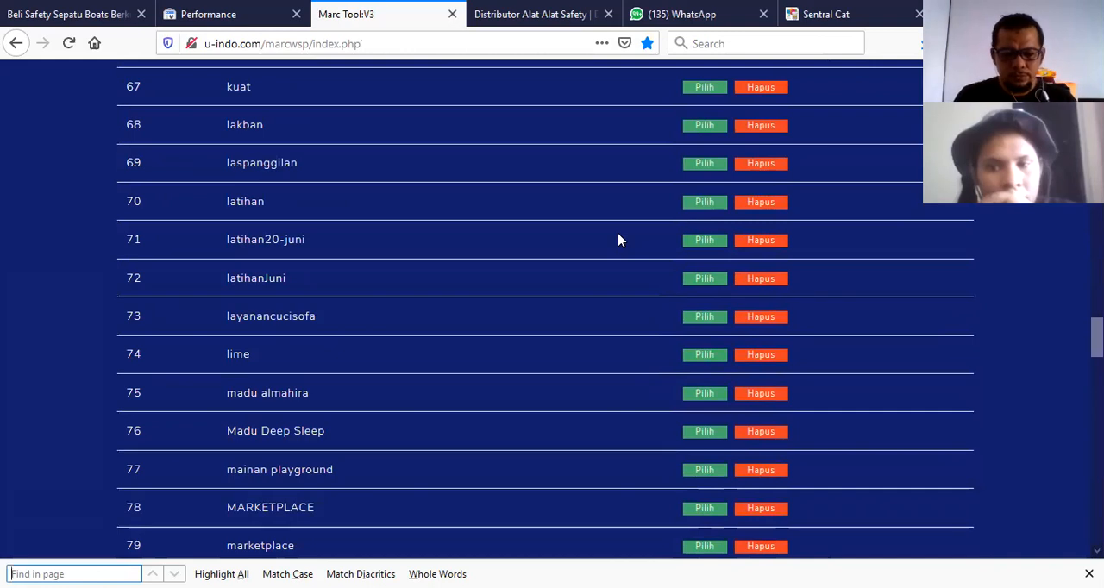
type("kom")
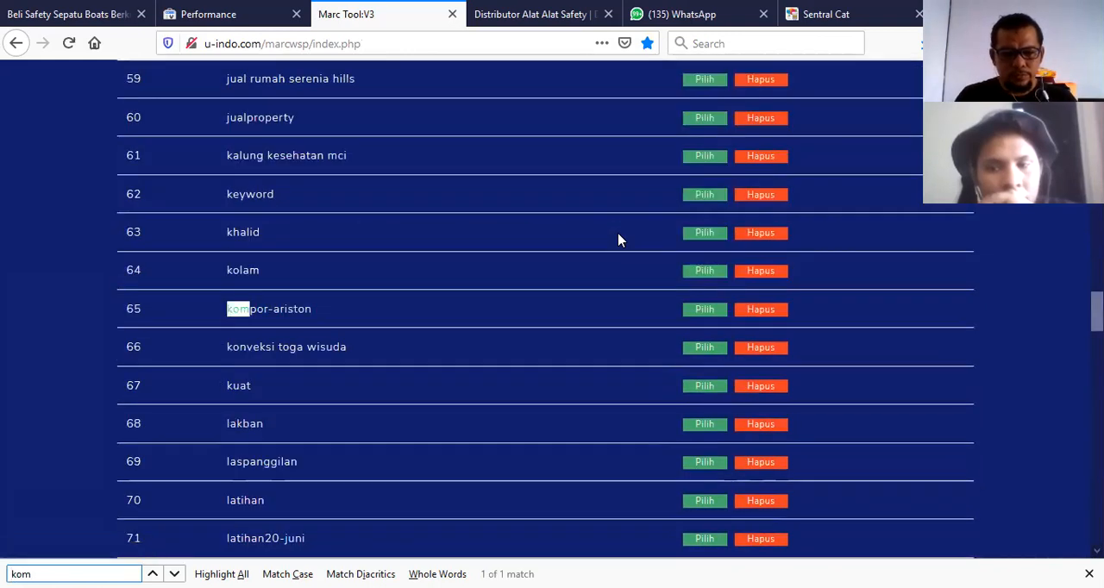
left_click(704, 316)
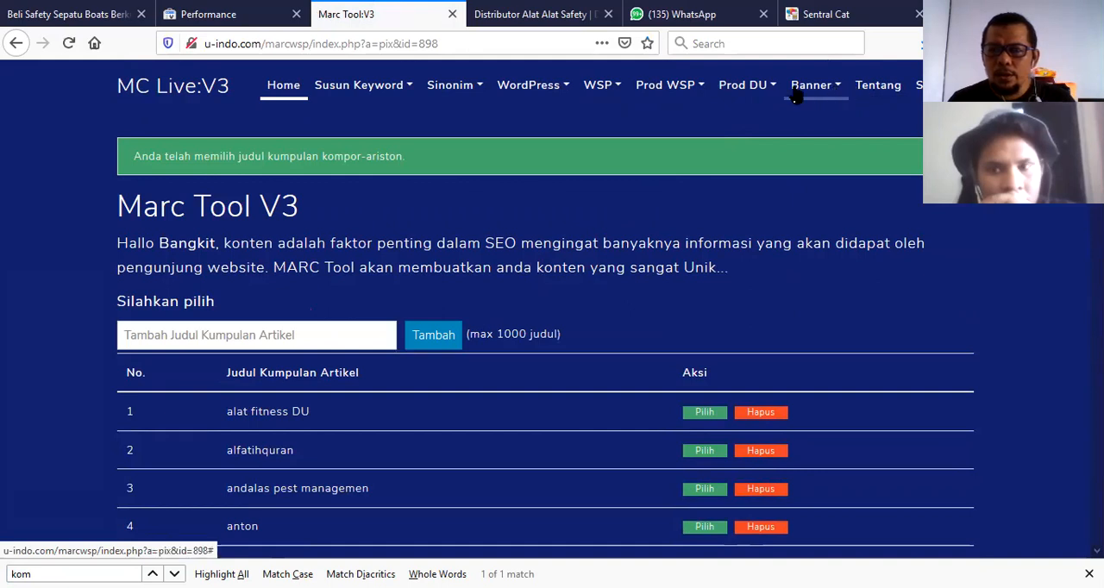
Open the Prod WSP results and read through the product descriptions by highlighting each one.
left_click(696, 83)
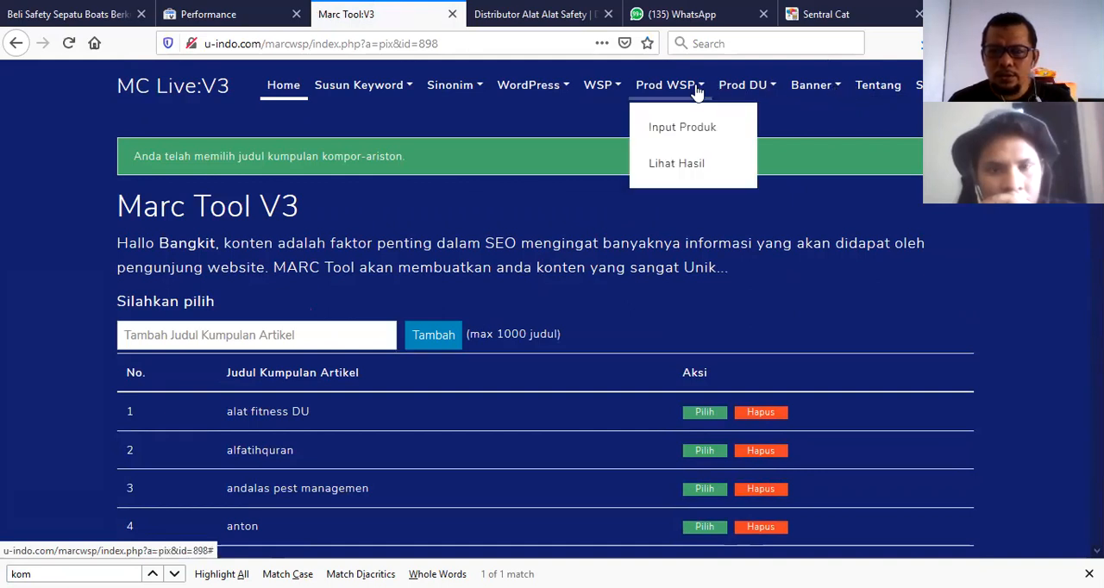
left_click(688, 164)
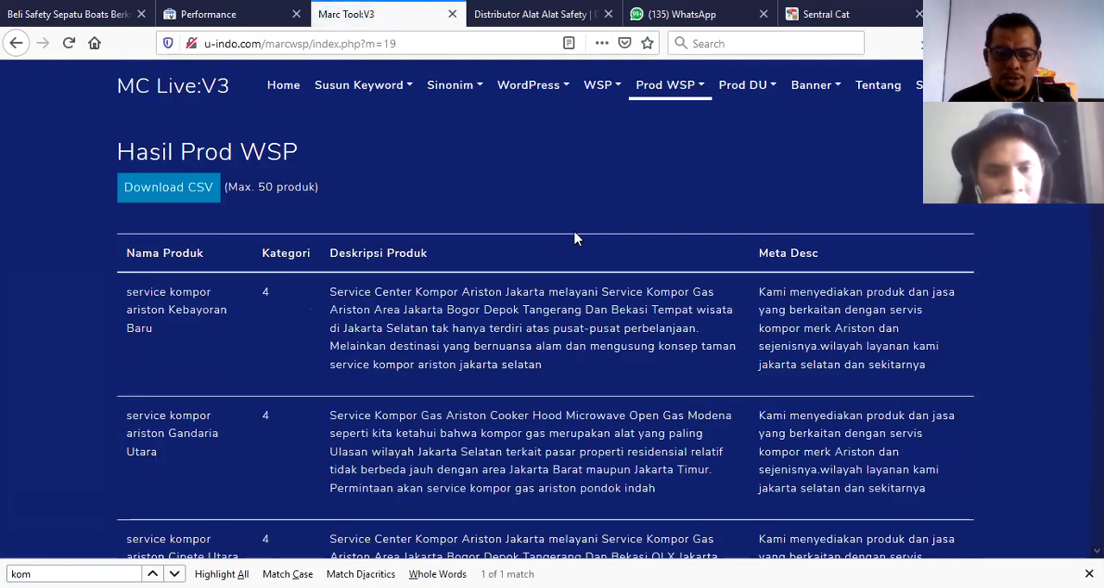
scroll(571, 238, "down", 2)
left_click_drag(329, 210, 552, 287)
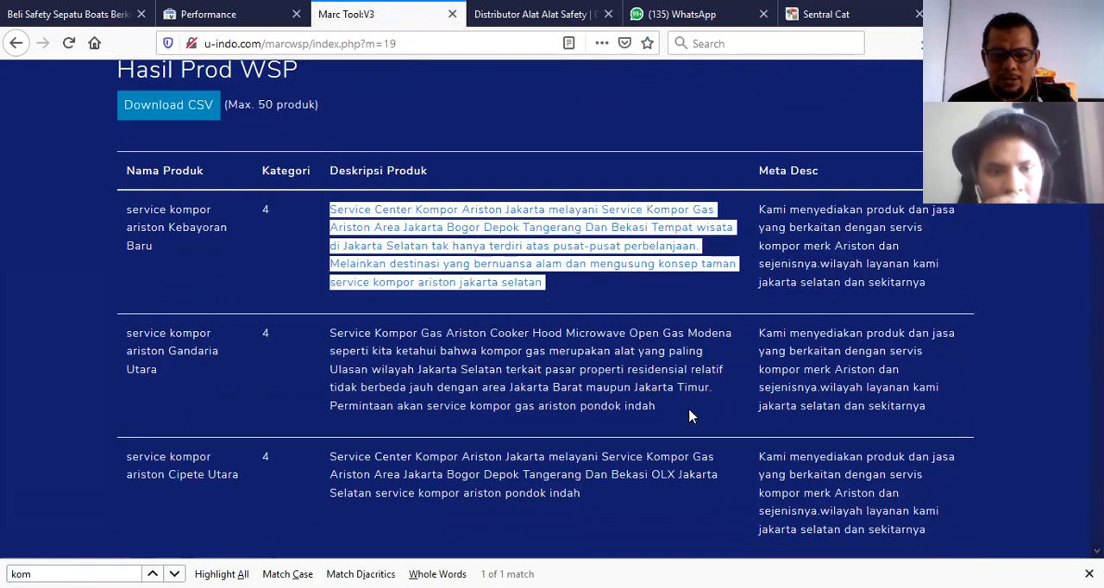
left_click(624, 402)
left_click_drag(625, 402, 316, 341)
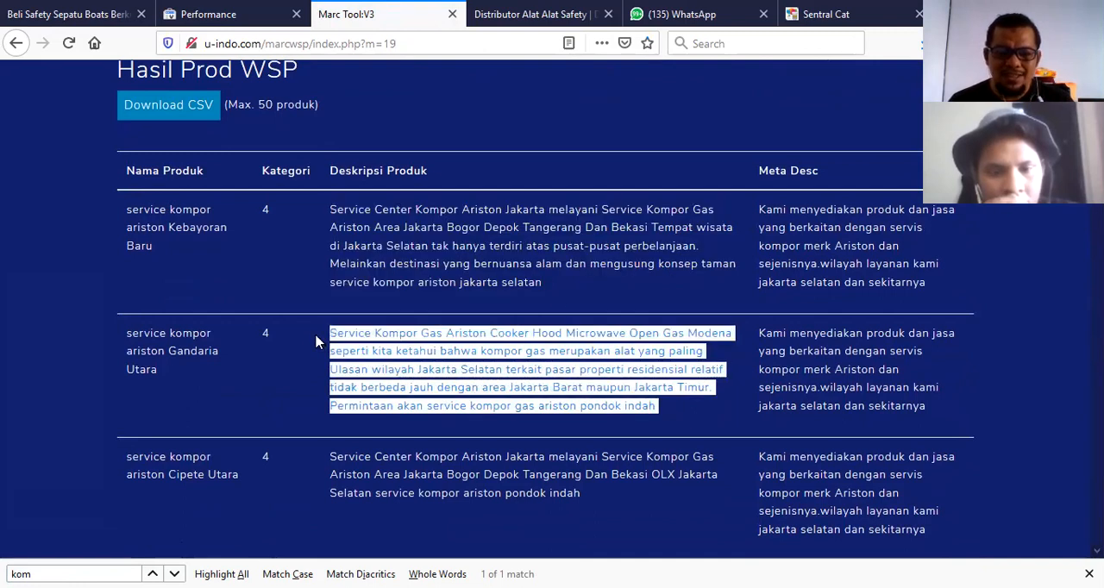
left_click(402, 212)
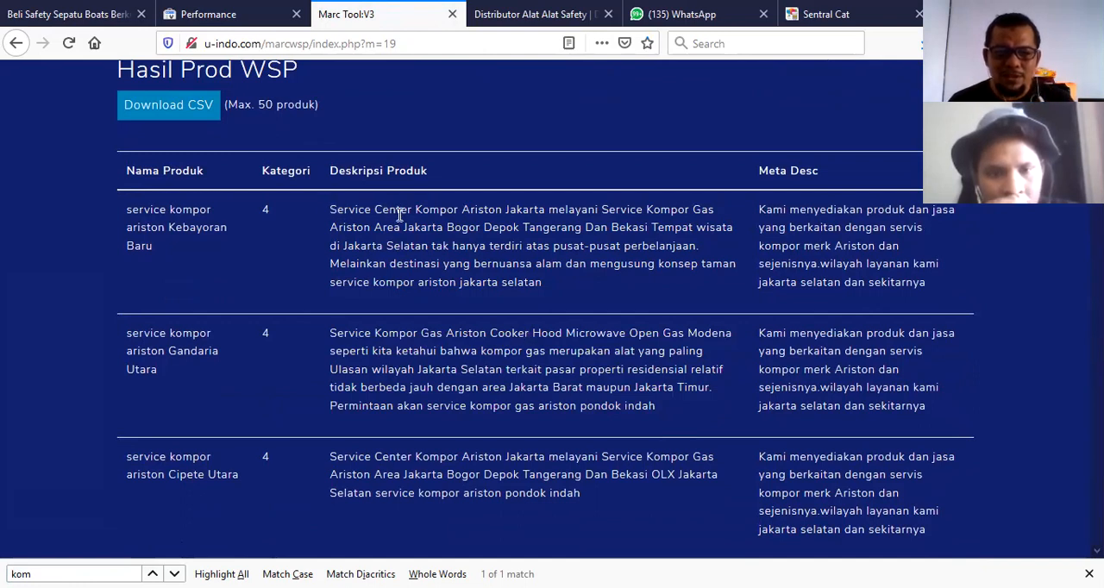
left_click_drag(502, 209, 552, 285)
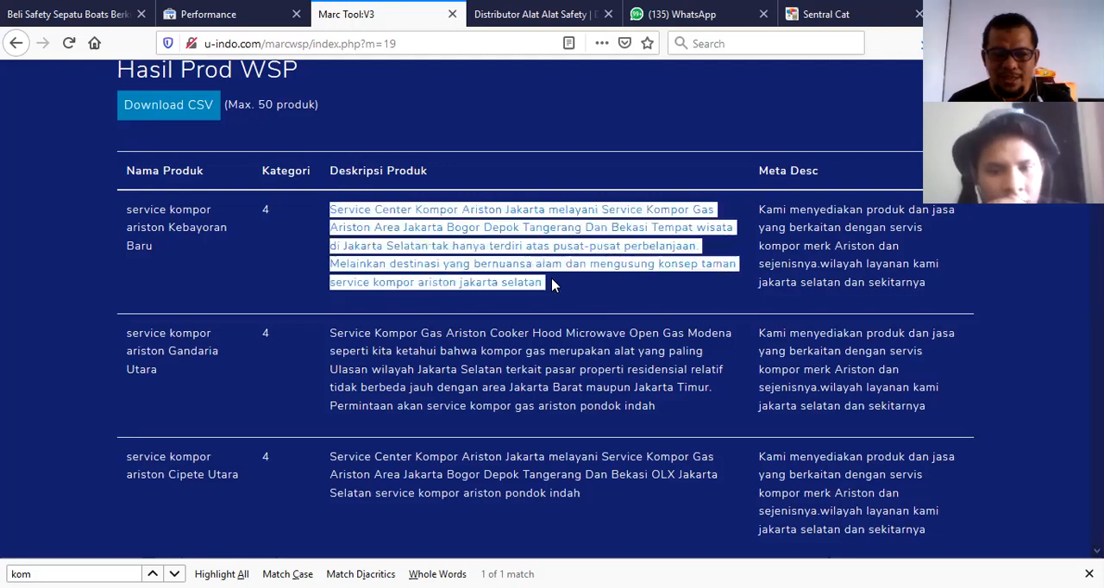
left_click_drag(336, 324, 672, 418)
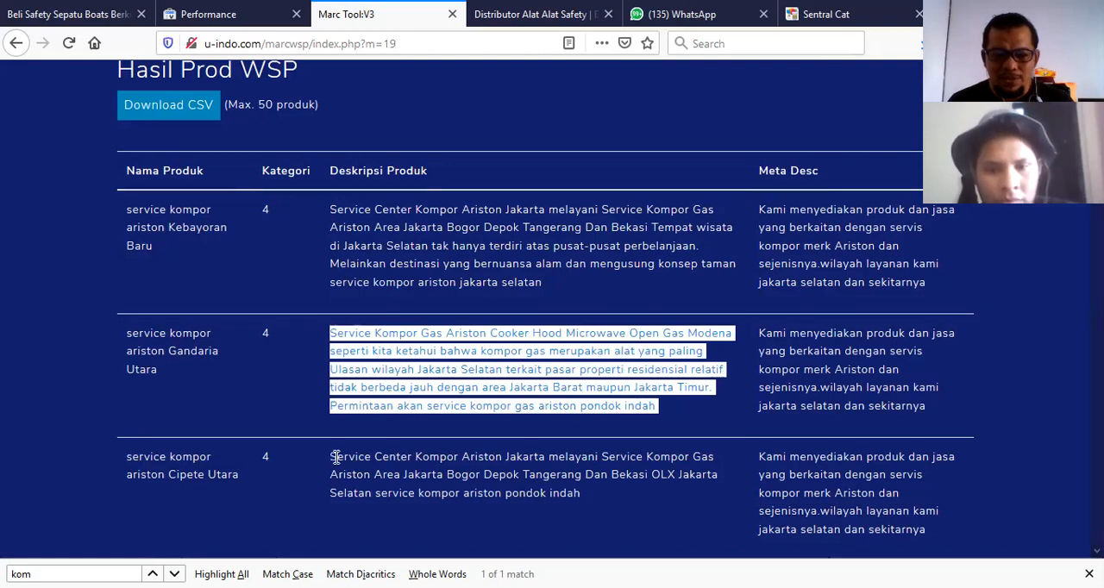
left_click_drag(337, 458, 606, 506)
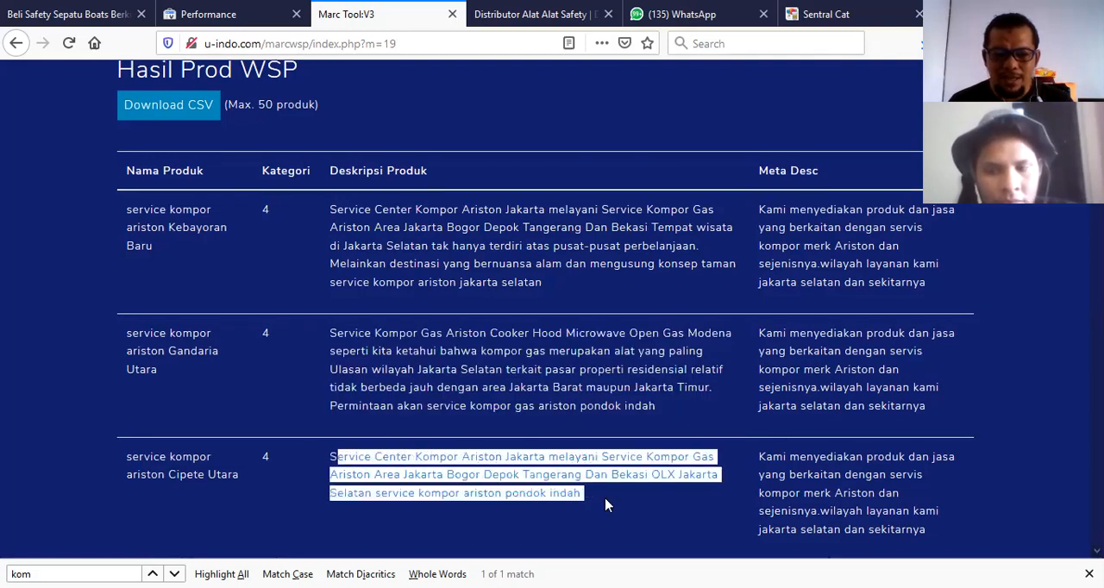
left_click(625, 492)
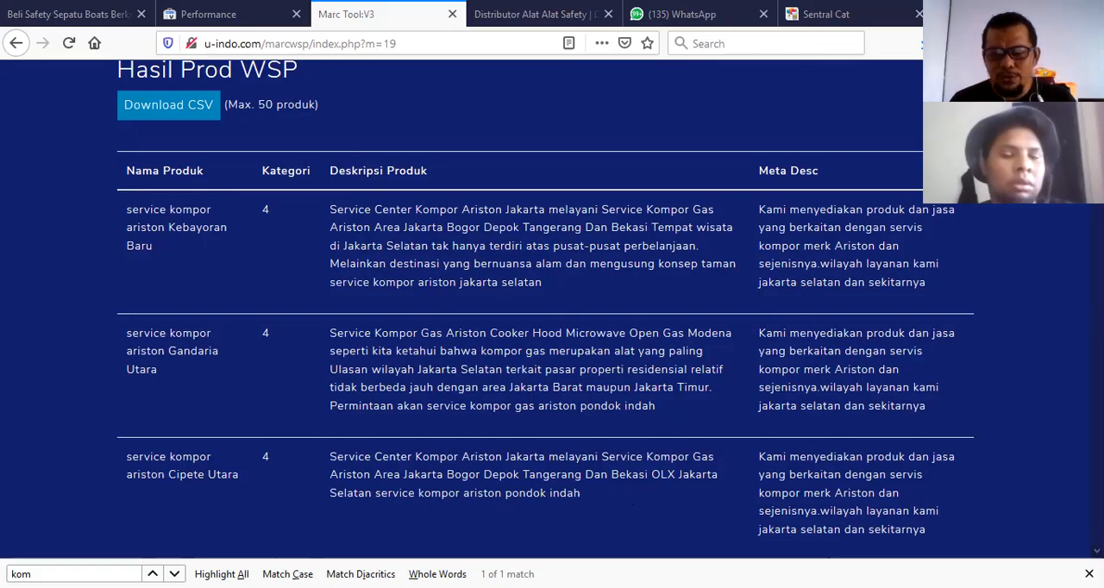
Switch to Notepad and add a new empty line below the existing paragraph.
key("alt+Tab")
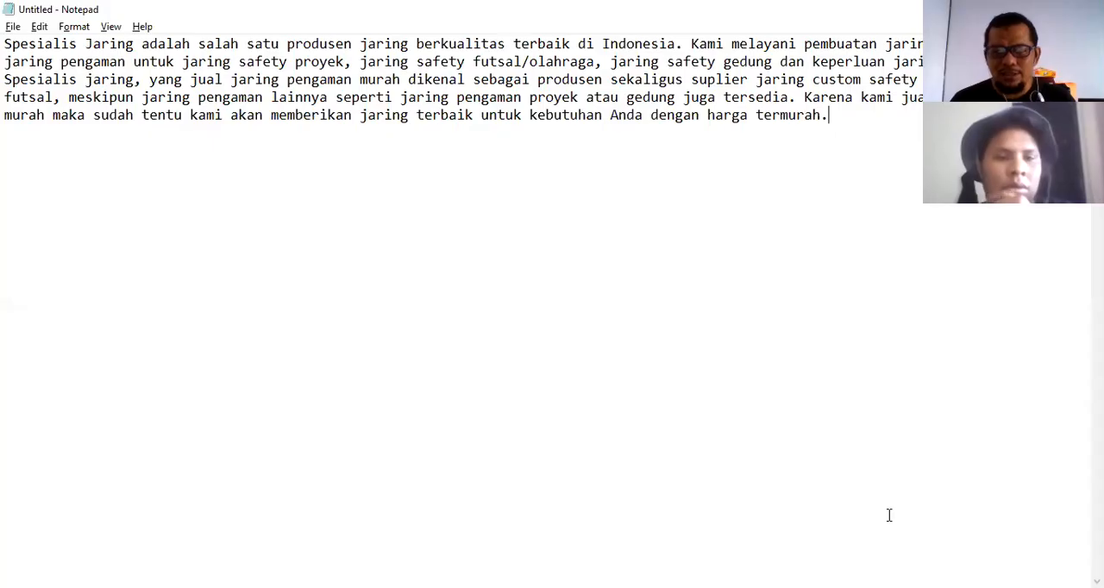
left_click(835, 117)
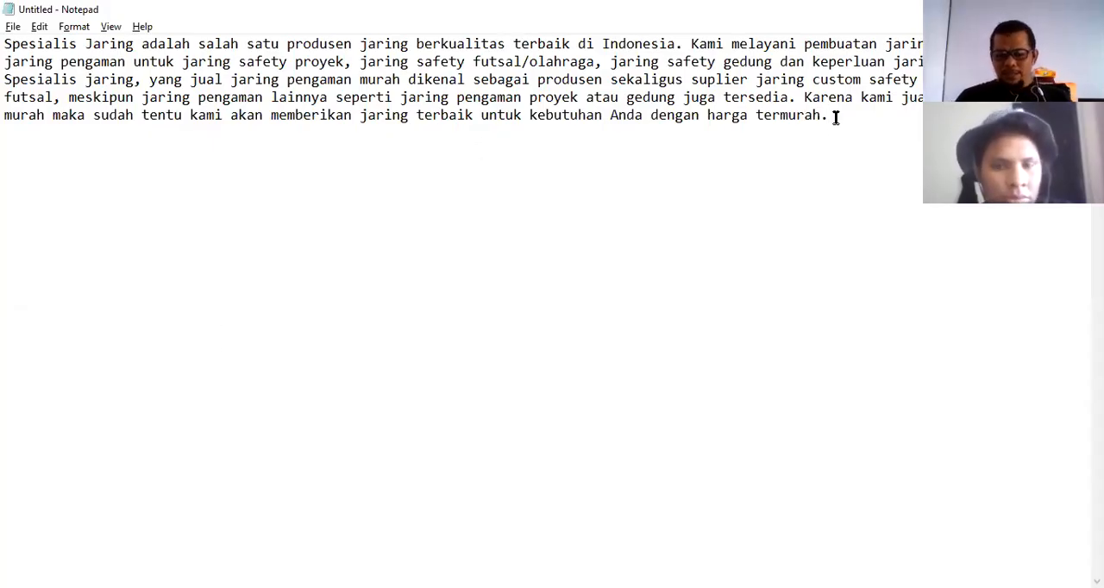
key("Return")
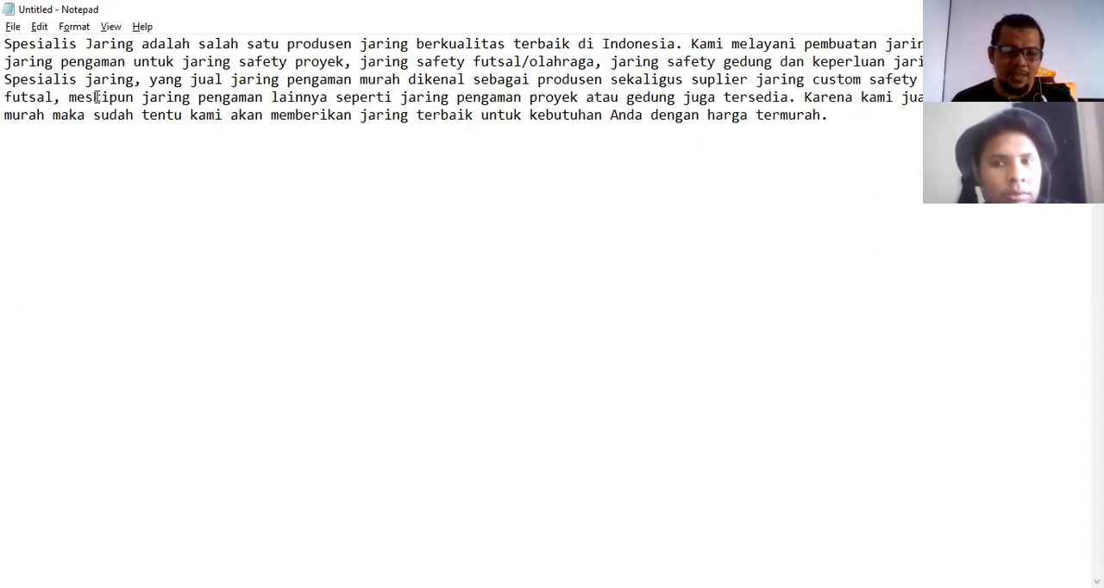
left_click(331, 587)
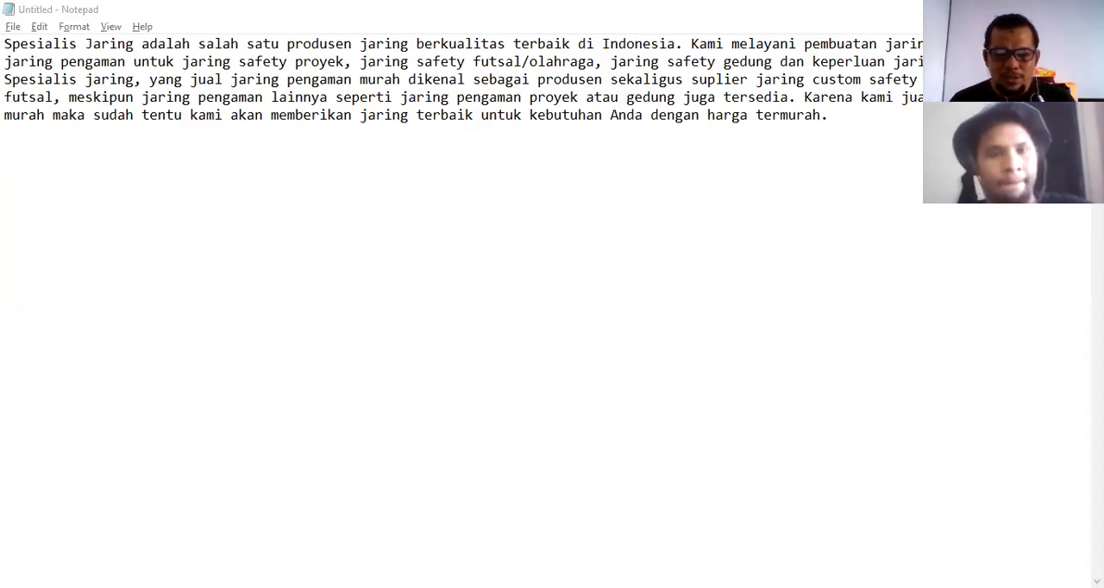
left_click(361, 267)
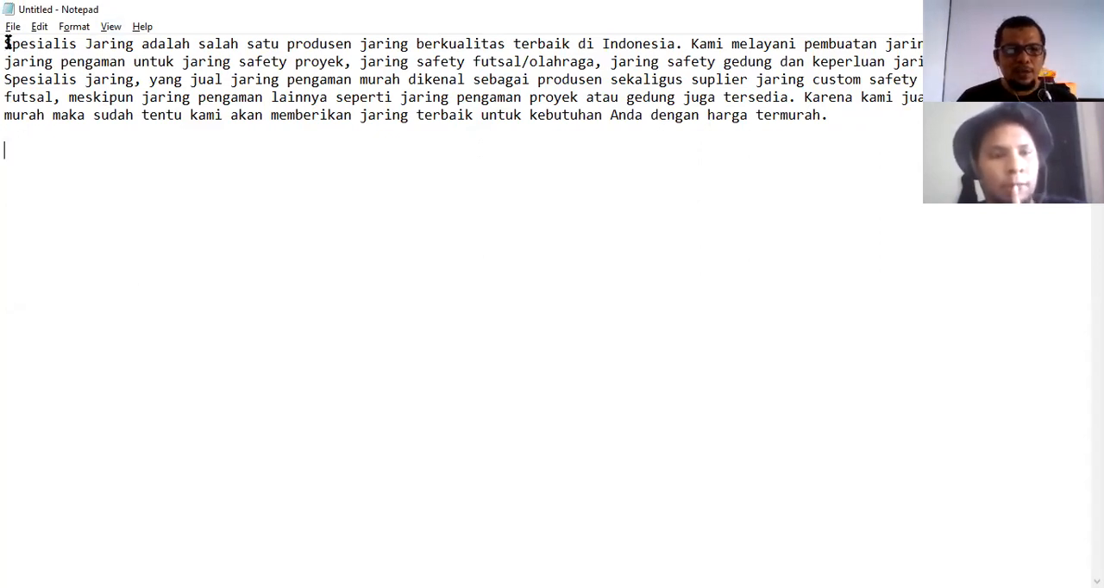
Start a new line below the paragraph listing the synonyms "spesialis jaring, ahli jaring, kami".
left_click_drag(6, 44, 134, 47)
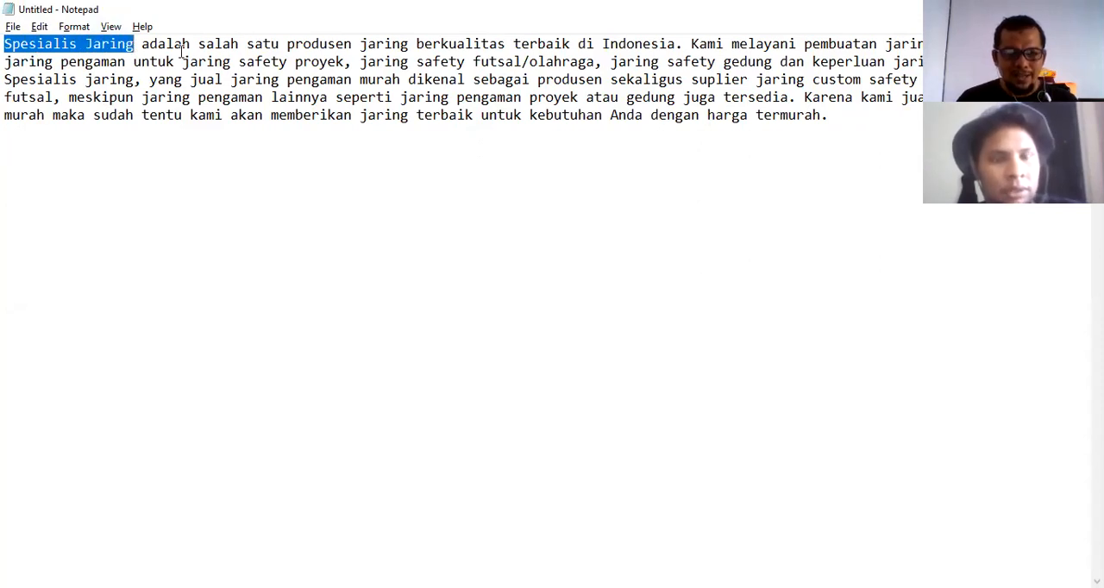
left_click(10, 45)
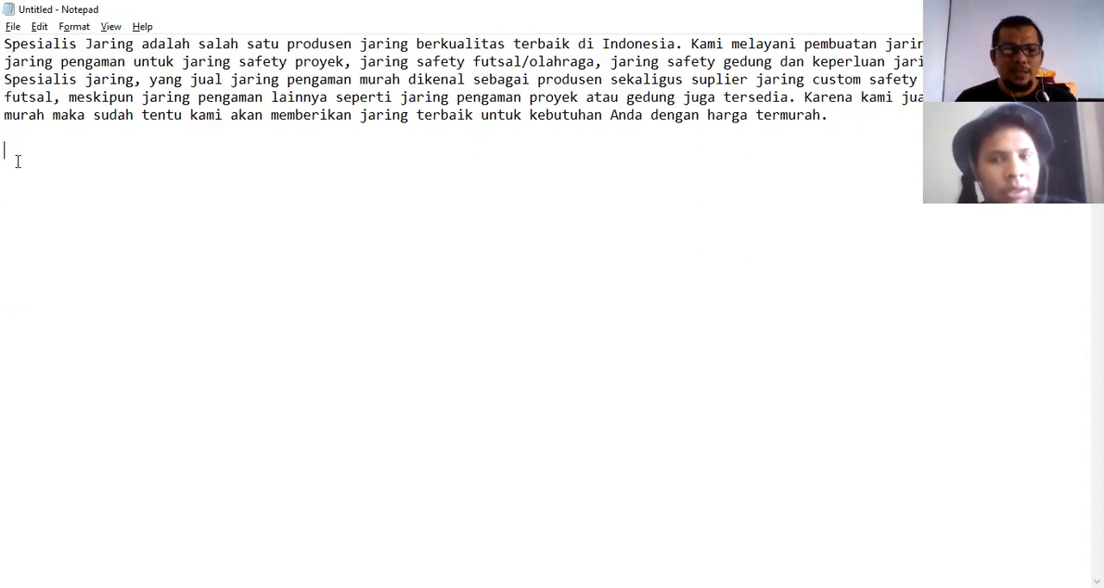
key("Return")
type("se")
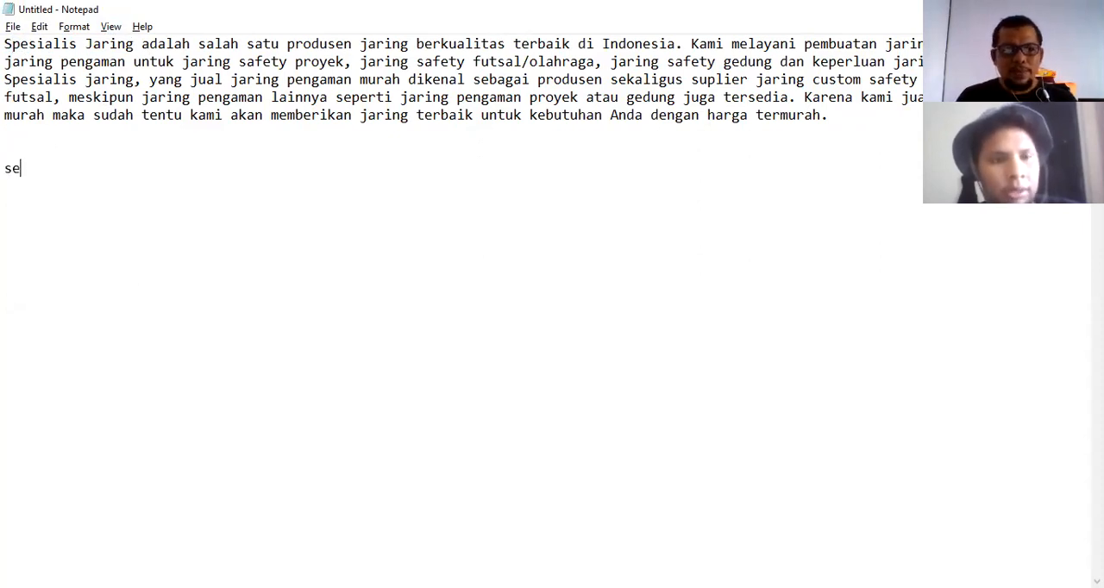
type("pesialis")
type("jaring,")
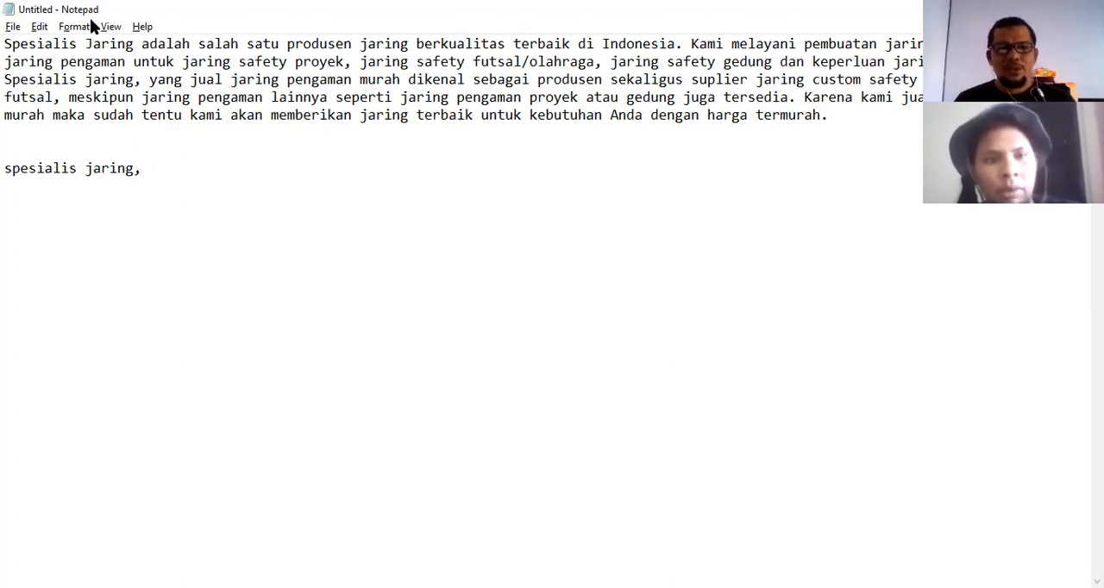
type("ahli ")
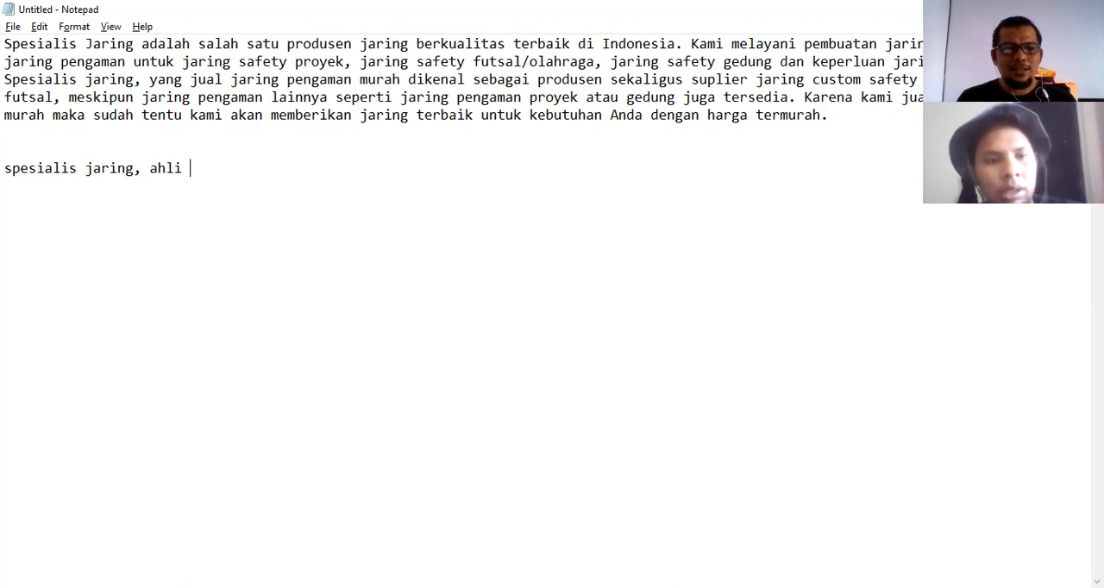
type("jaring, ")
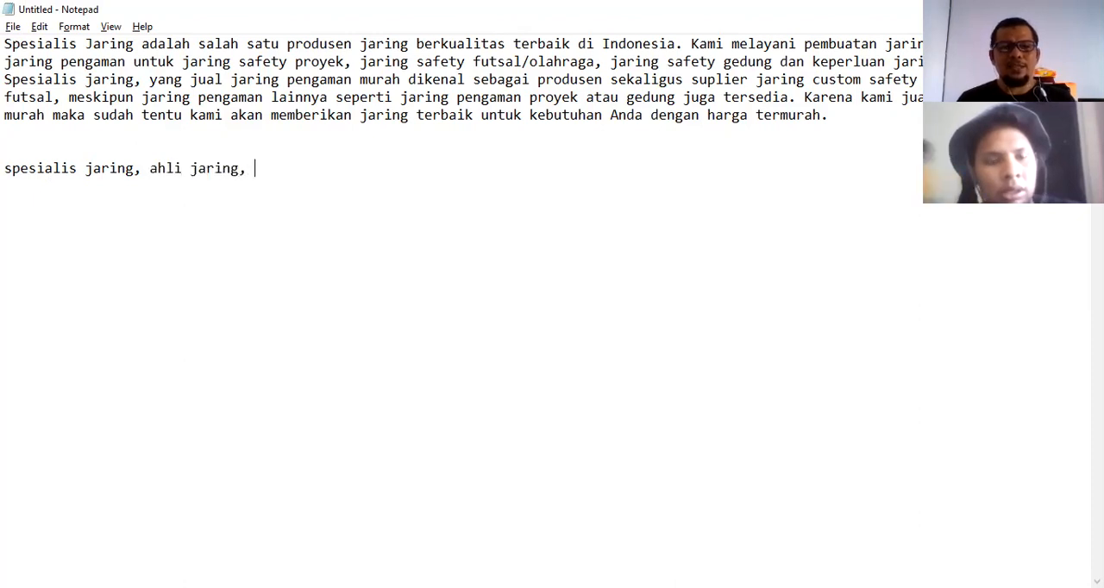
type("kami")
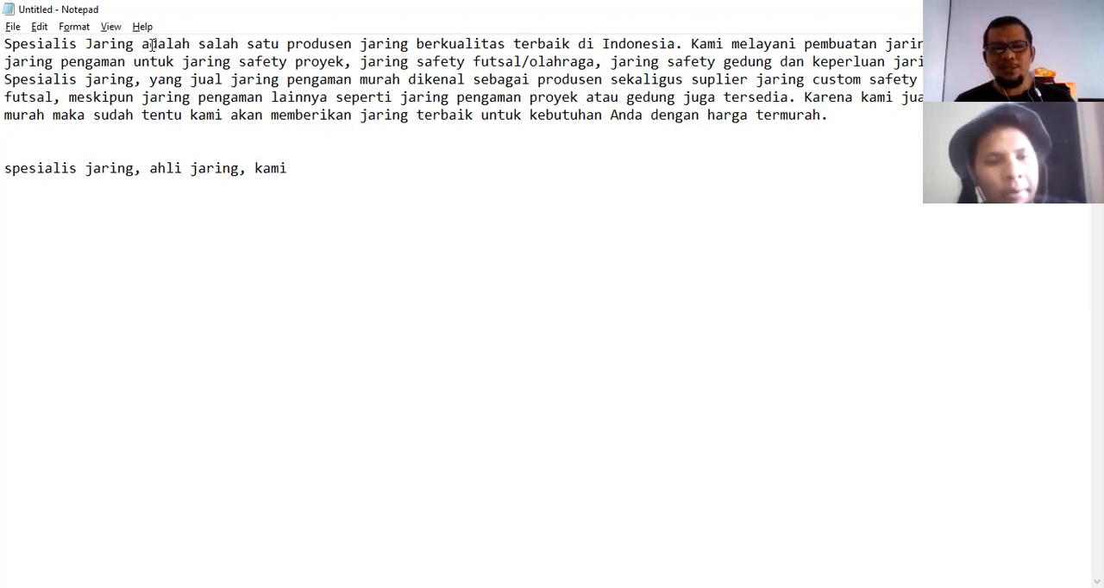
Append ", perusahaan kami" to the synonym line and start a new line.
left_click_drag(141, 49, 184, 50)
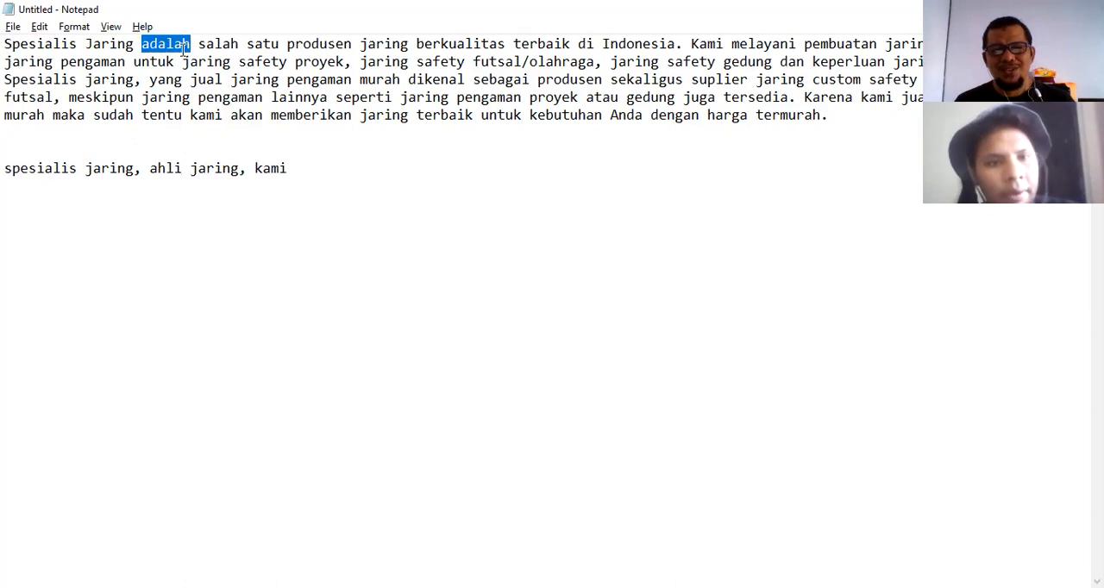
left_click(101, 45)
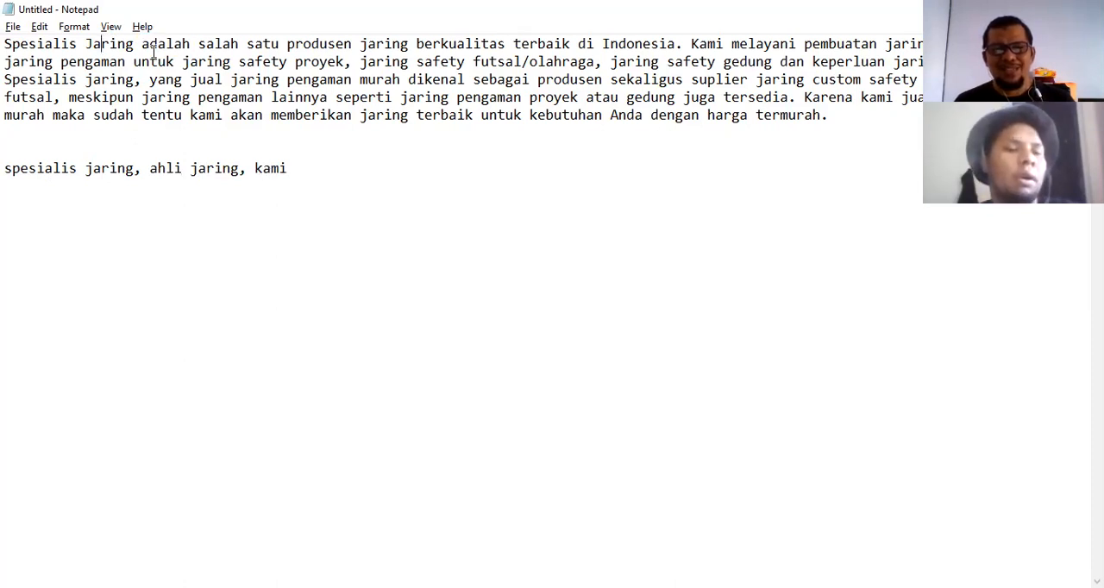
left_click(363, 586)
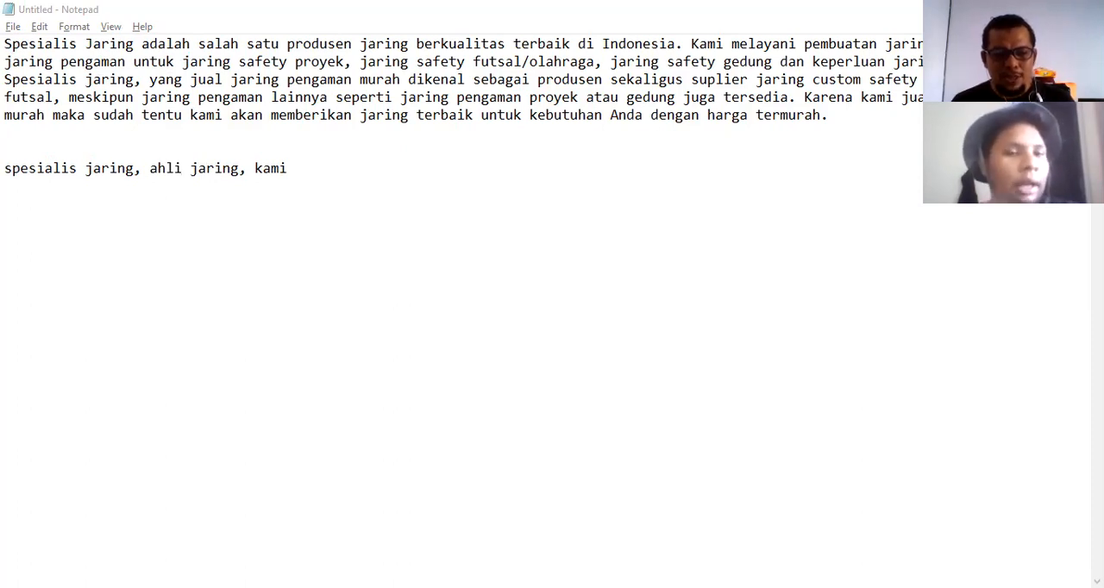
left_click(285, 174)
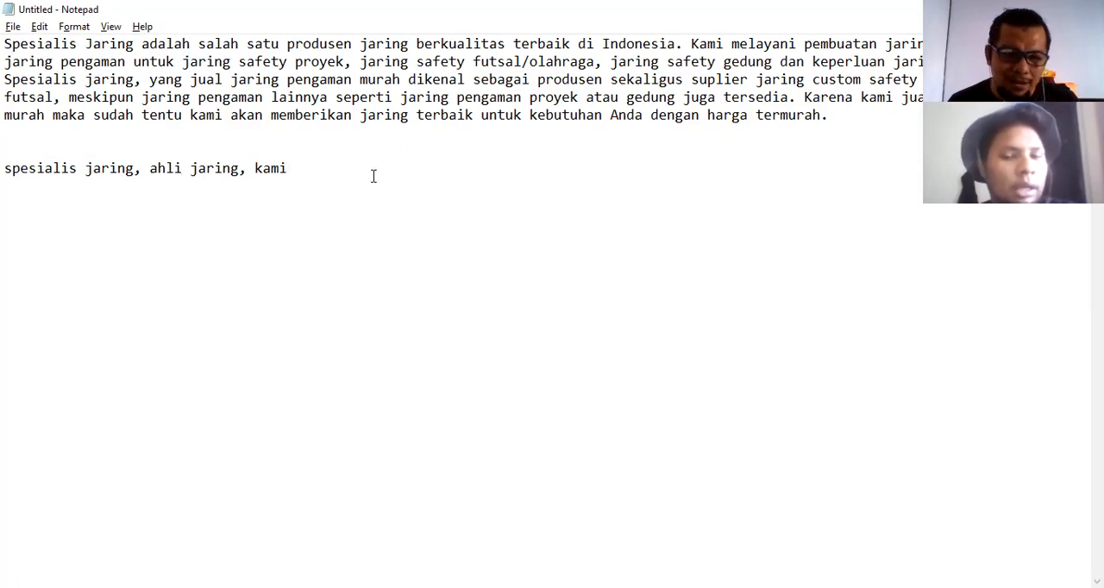
type(",")
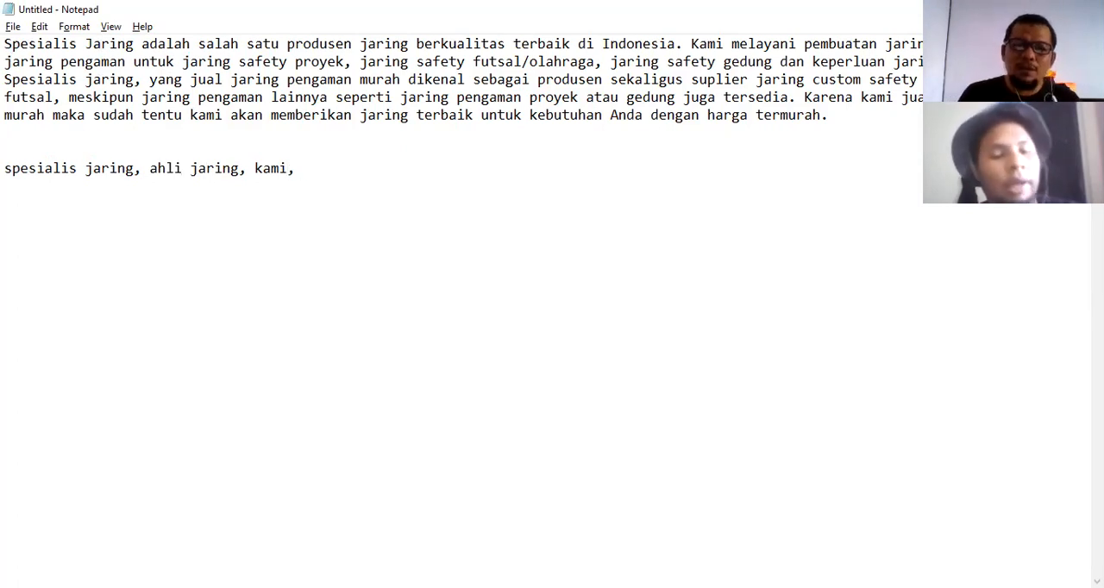
type(" perusahaan kami")
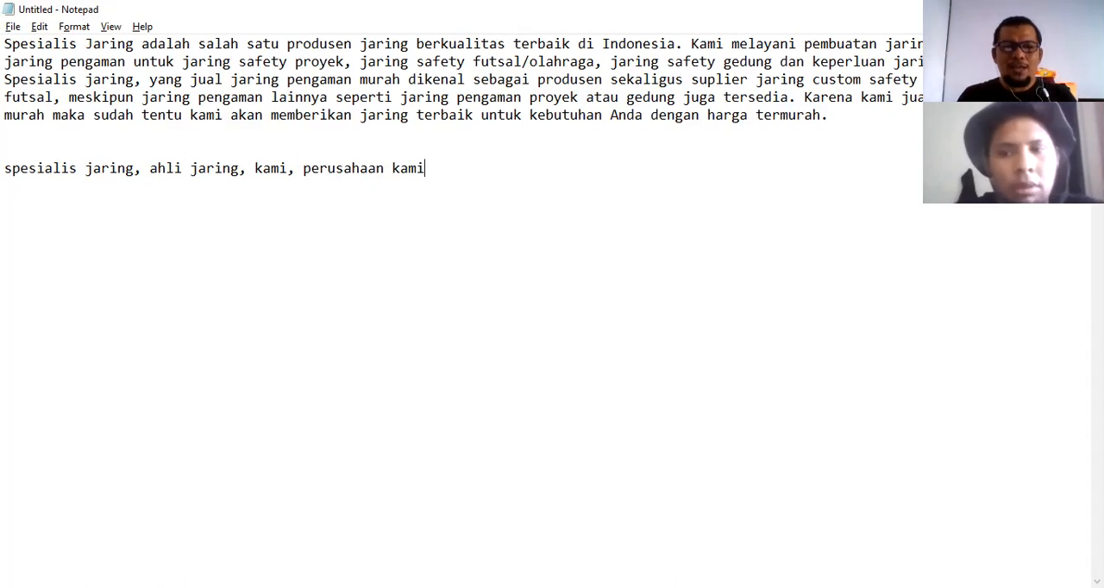
key("Return")
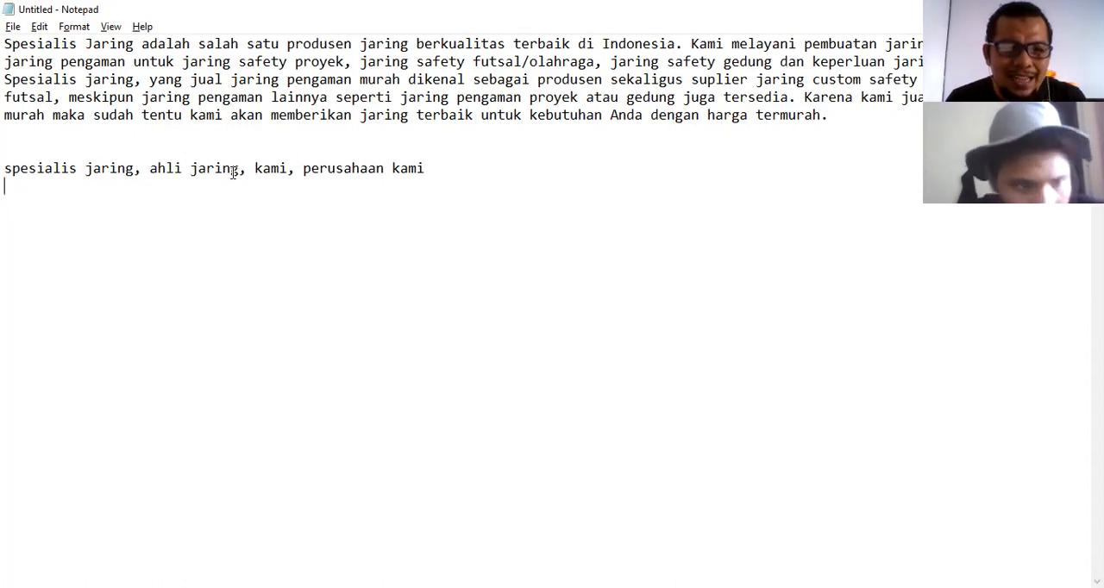
Add a second synonym line "adalah, merupakan, ialah" and start a new line below it.
double_click(286, 168)
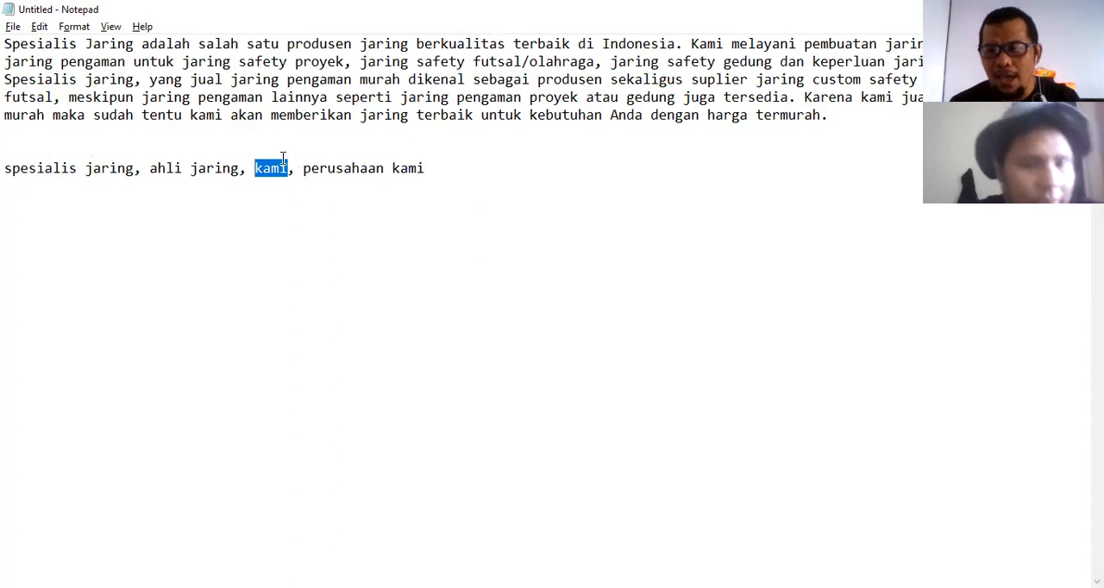
left_click(303, 169)
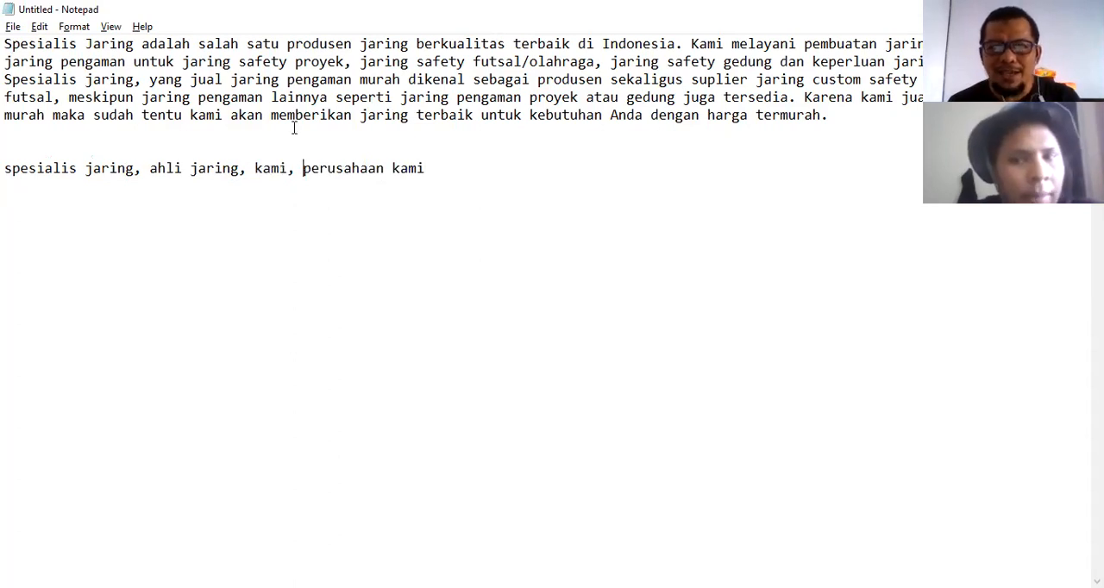
left_click_drag(141, 47, 183, 45)
left_click(264, 167)
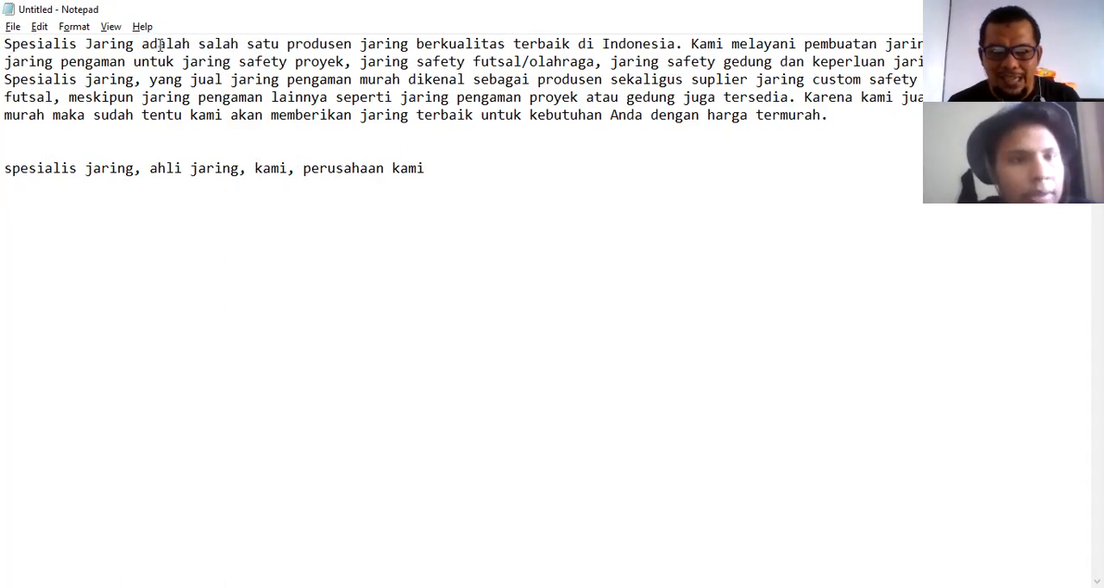
left_click(431, 169)
key("Return")
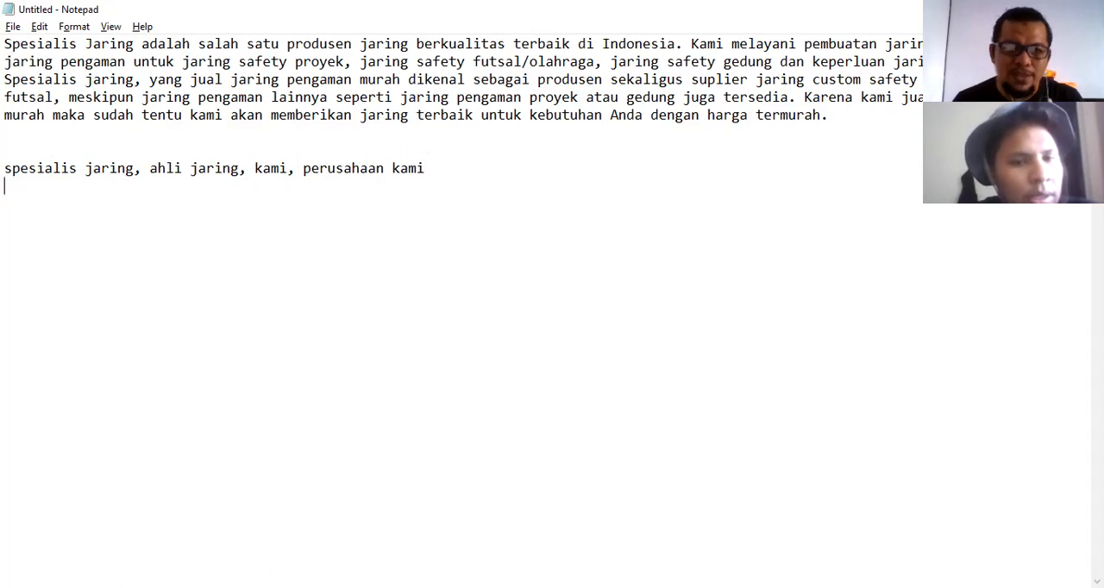
type("adal")
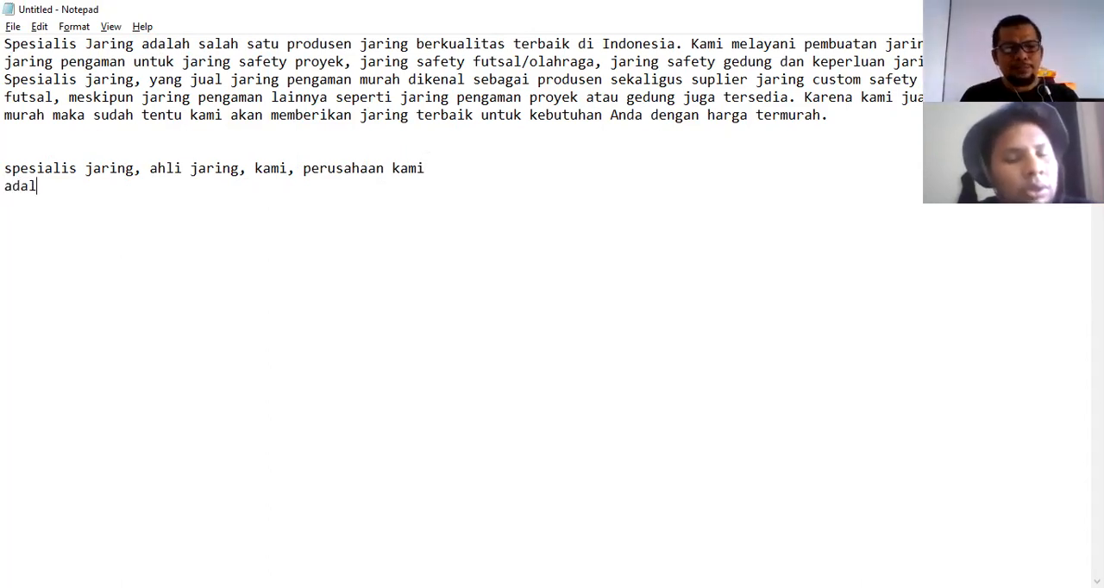
type("ah, ")
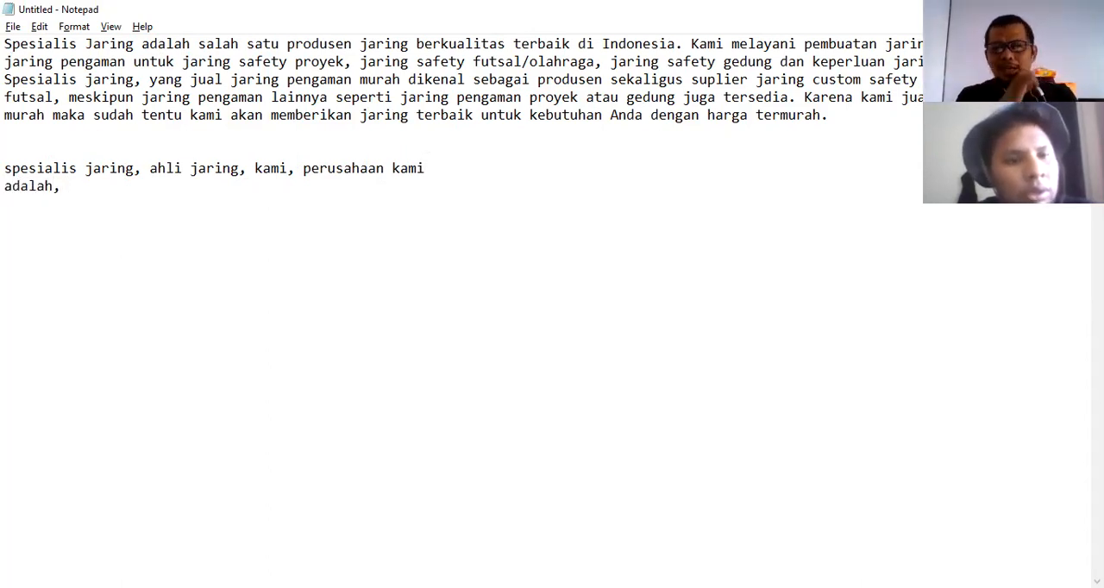
type("mer")
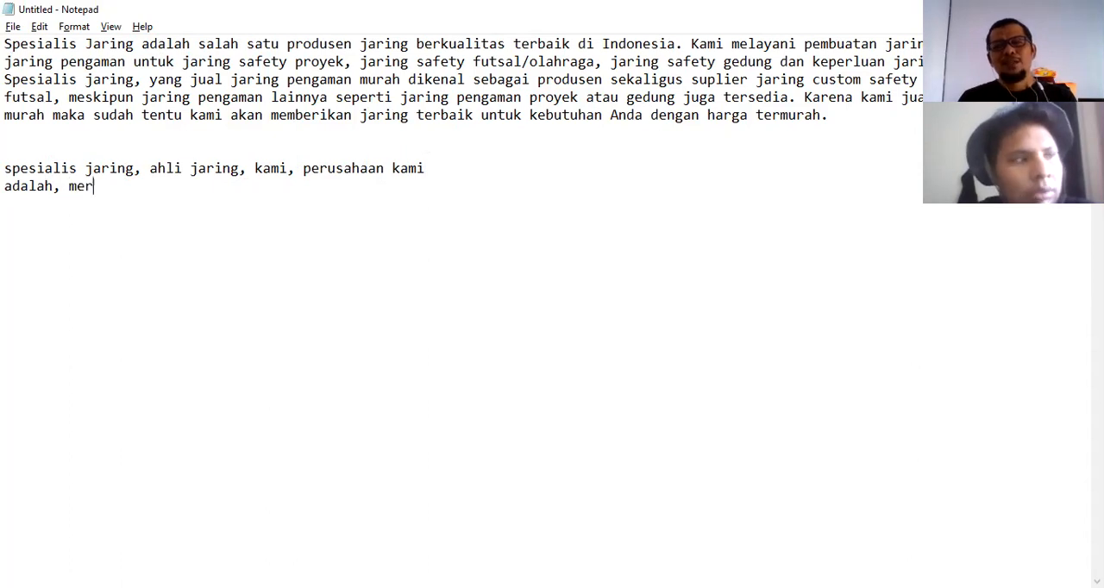
type("upakan")
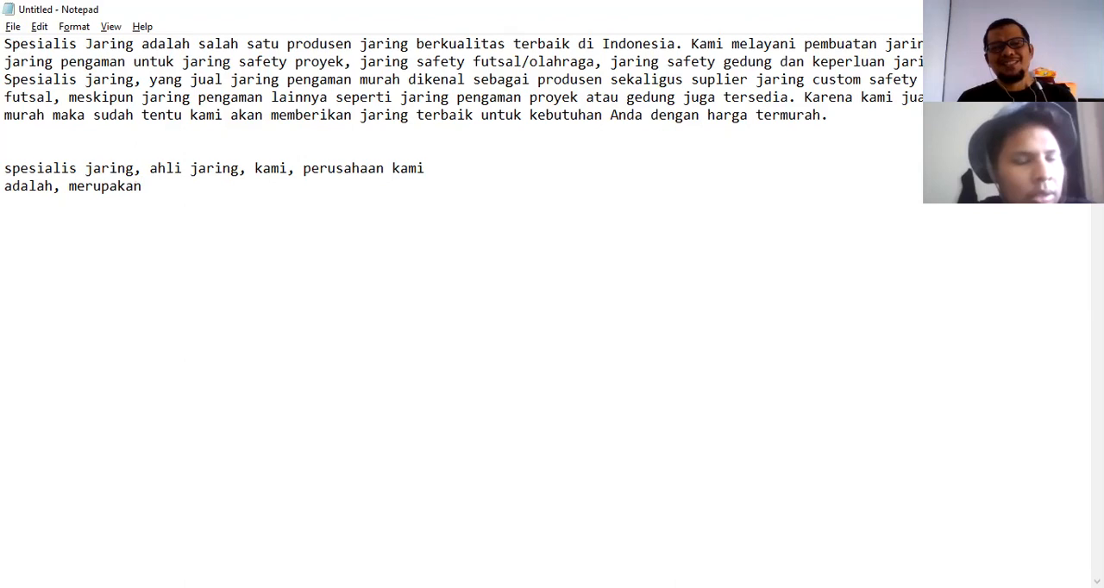
type(", ialah")
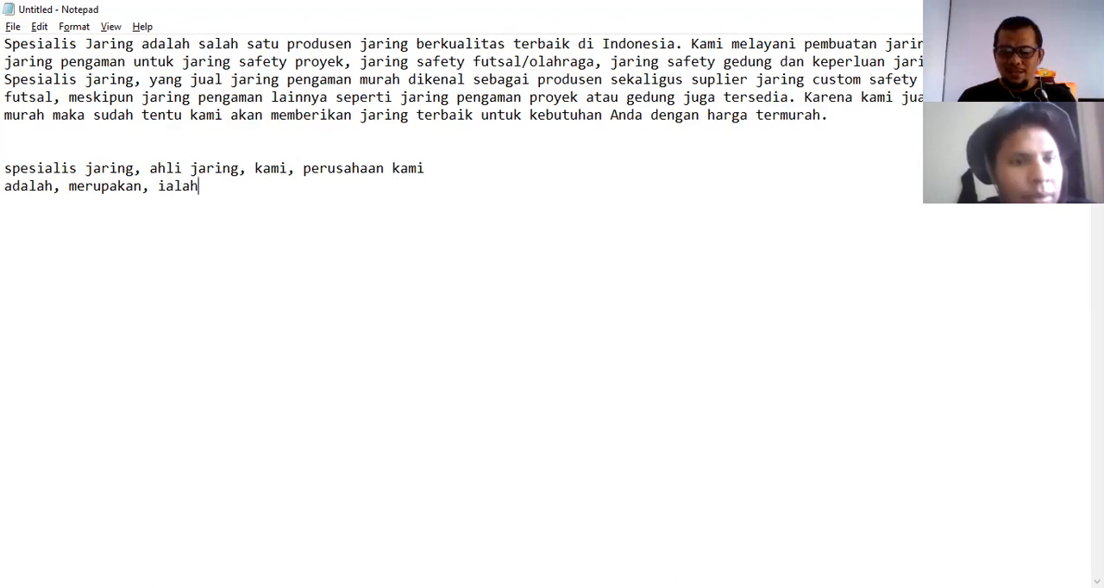
key("Return")
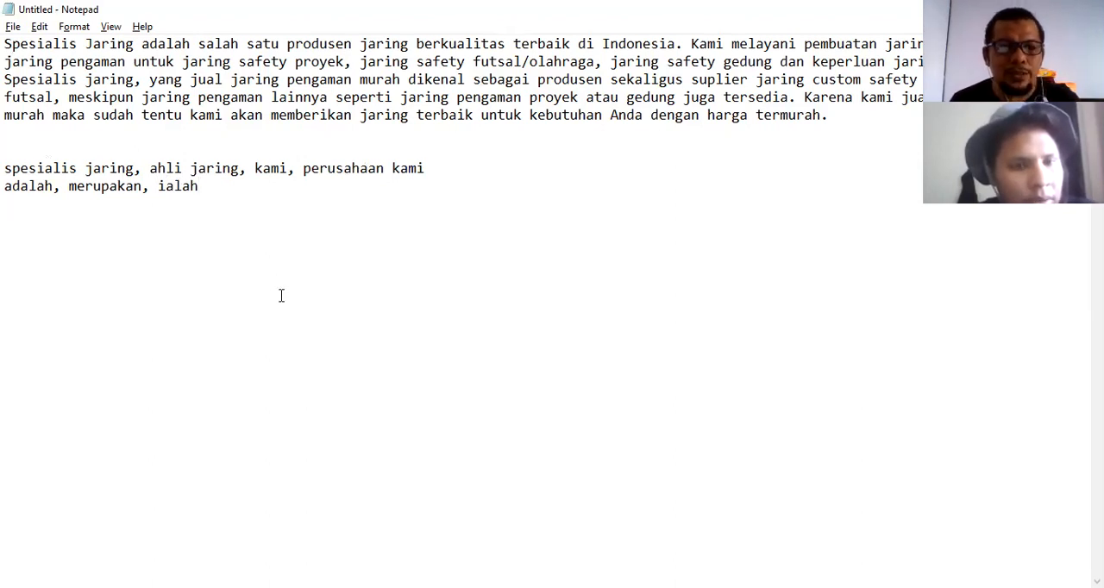
Add a third synonym line "produsen, pembuat, produksi" and start a new line below it.
key("alt+Tab")
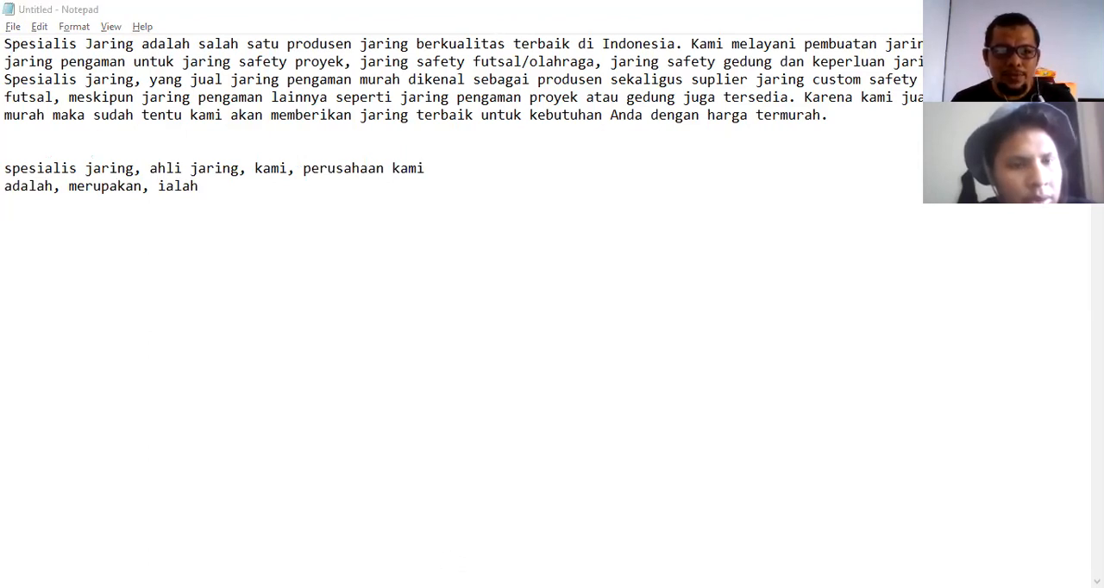
left_click(224, 207)
key("alt+Tab")
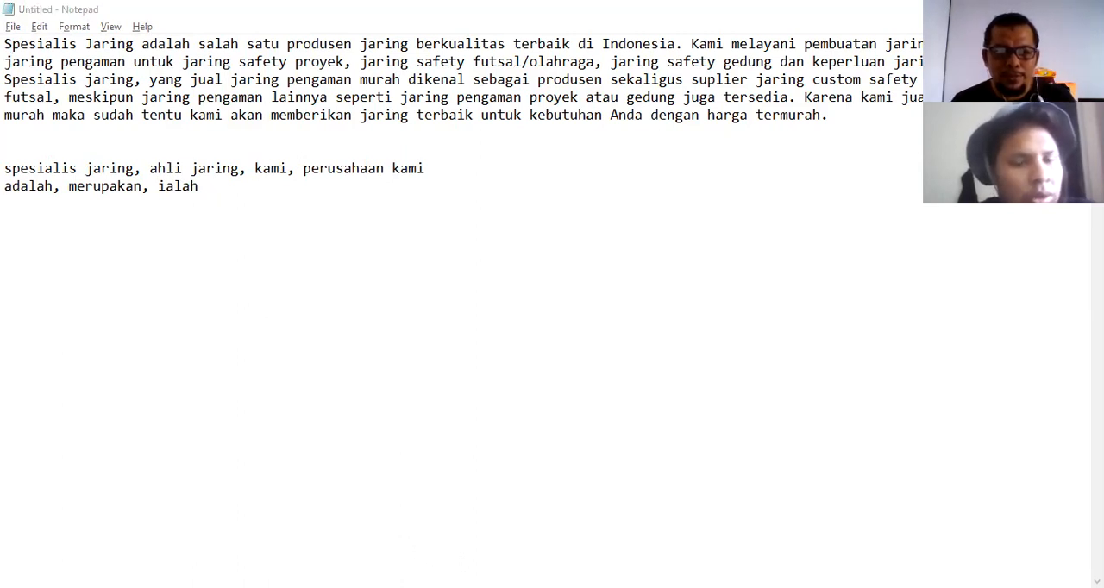
left_click(236, 219)
type("prod")
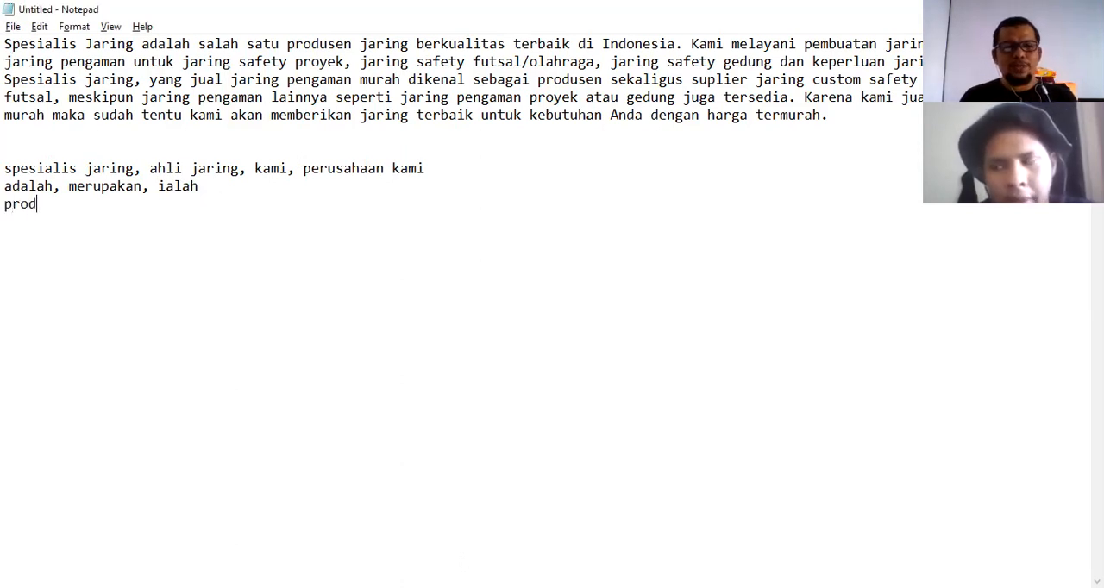
type("usen, ")
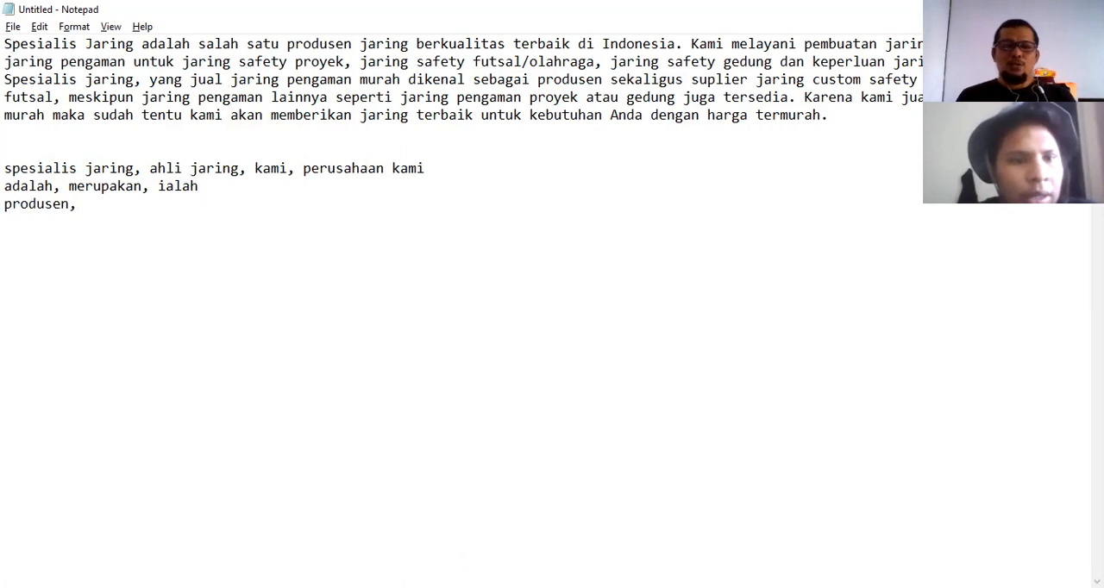
type("pembu")
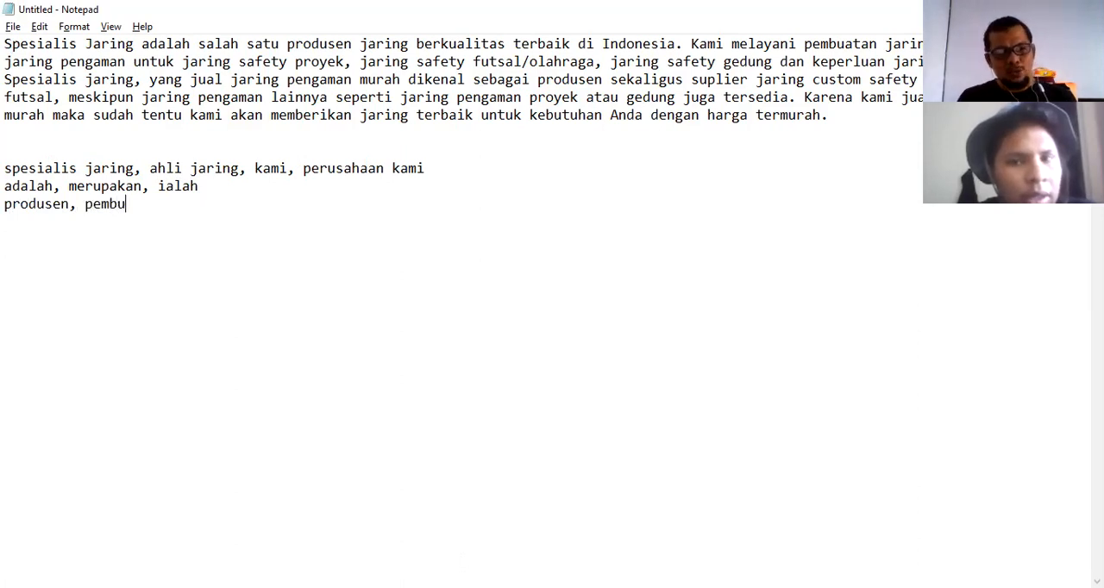
type("at,")
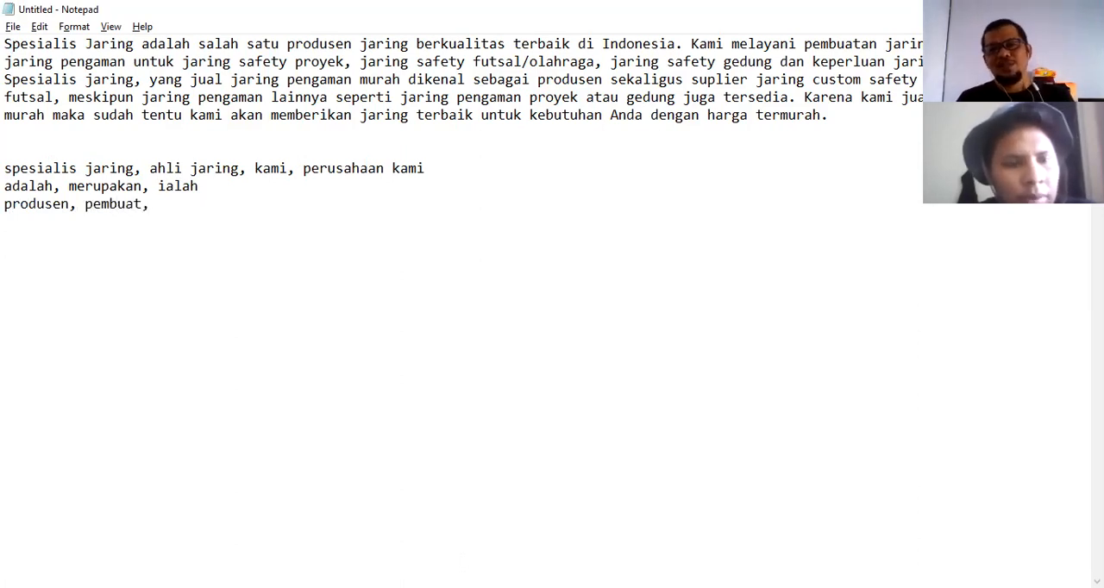
type(" prod")
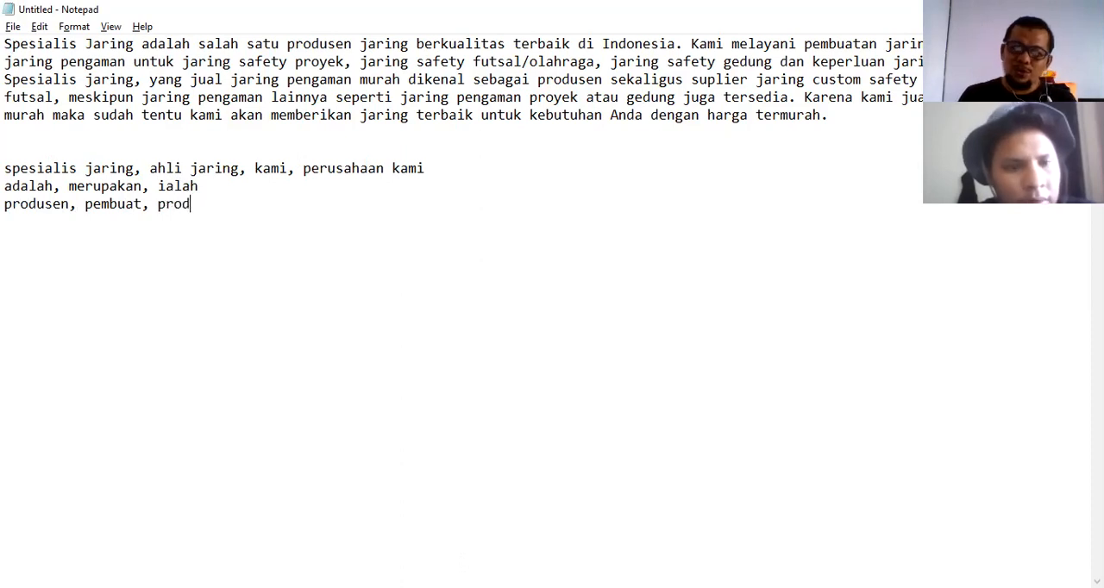
type("uksi")
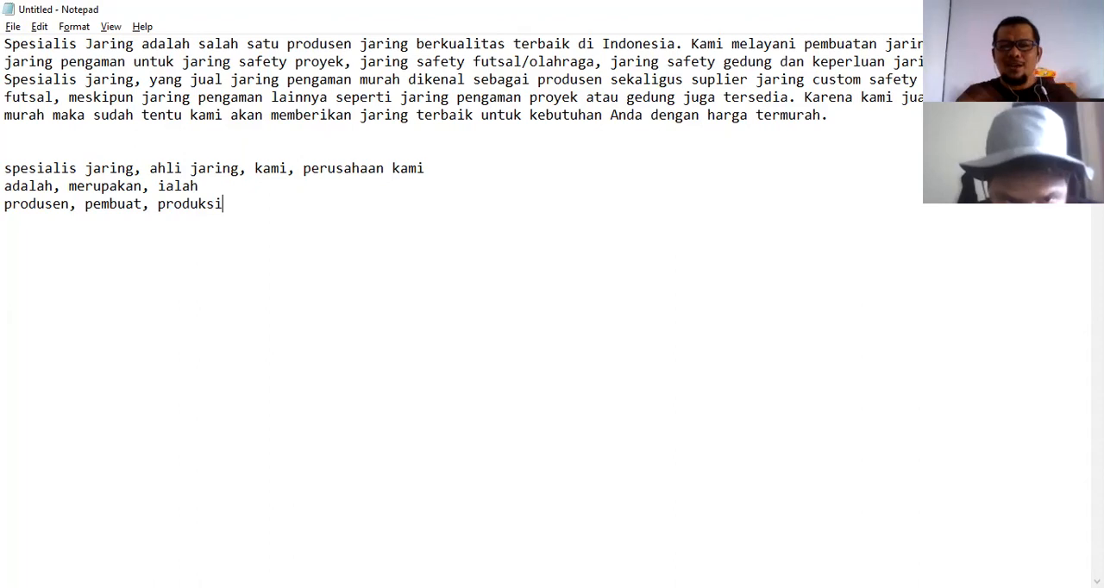
key("Return")
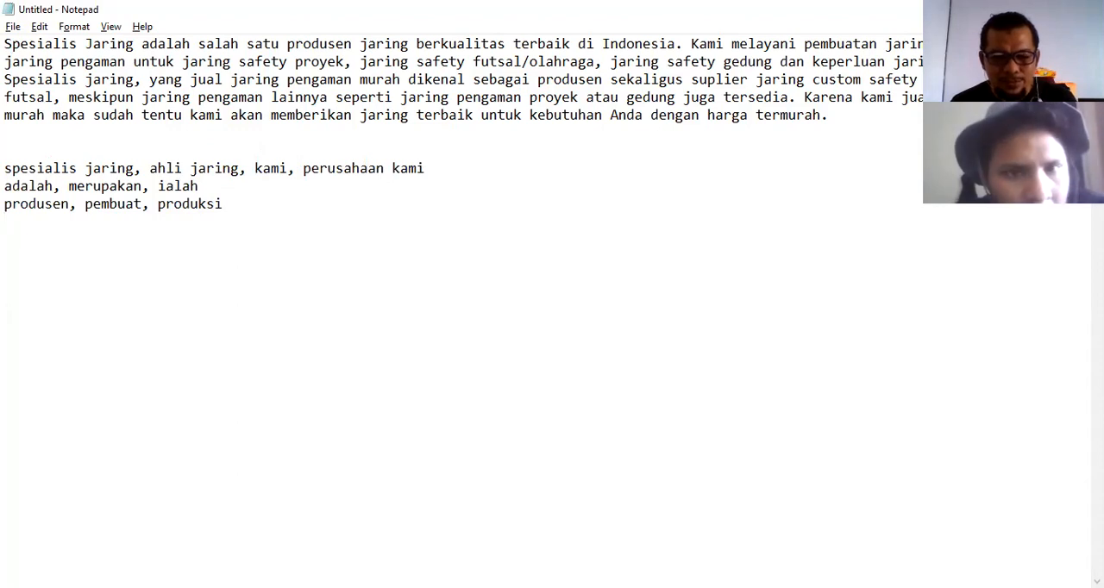
key("alt+Tab")
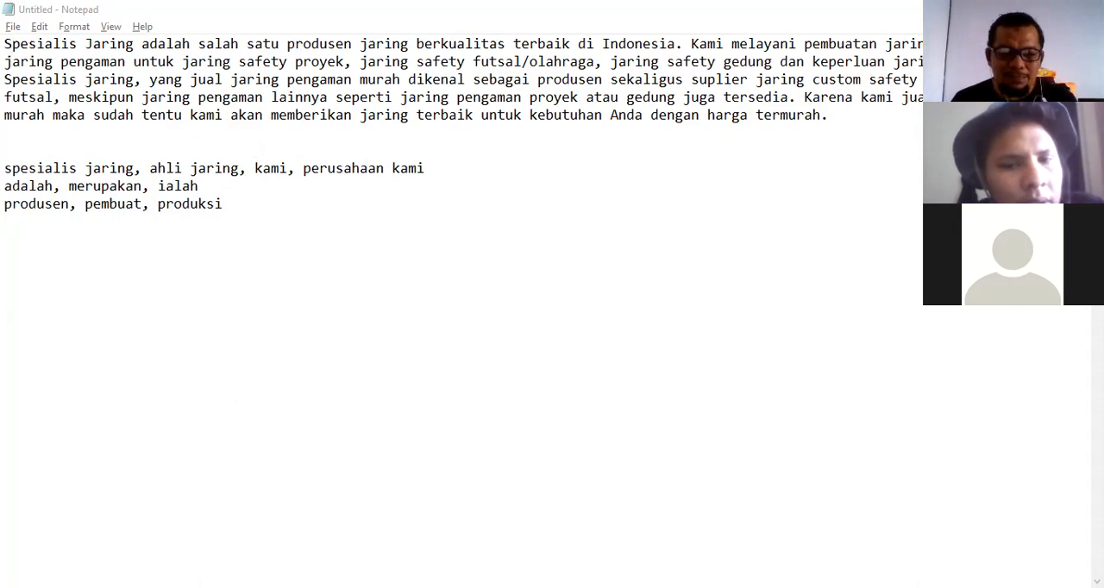
left_click(239, 226)
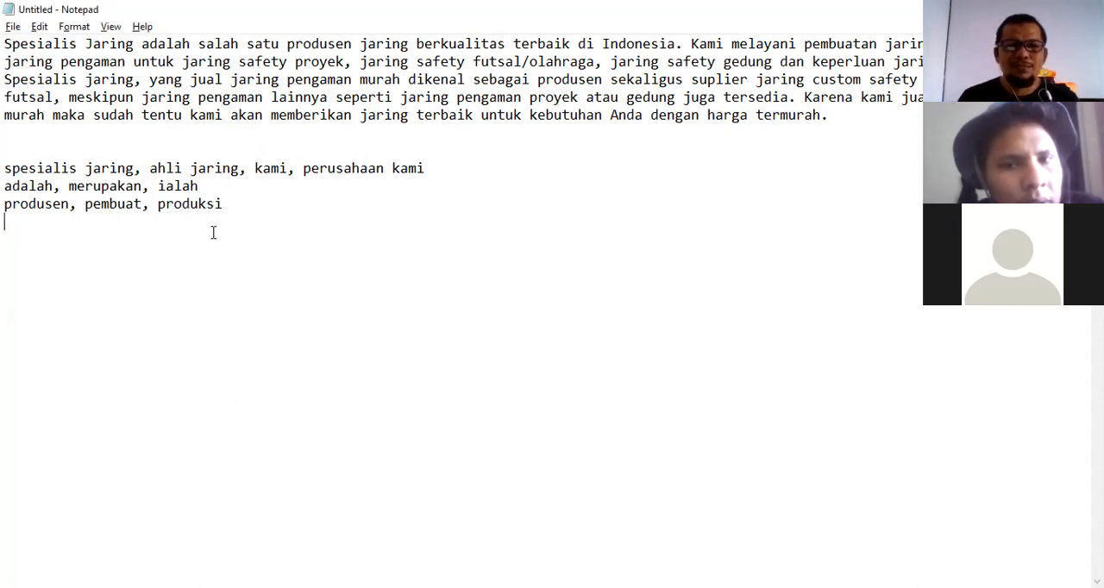
Add a synonym line "berkualitas, bertmutu," below the list and start a new line.
type("berkuali")
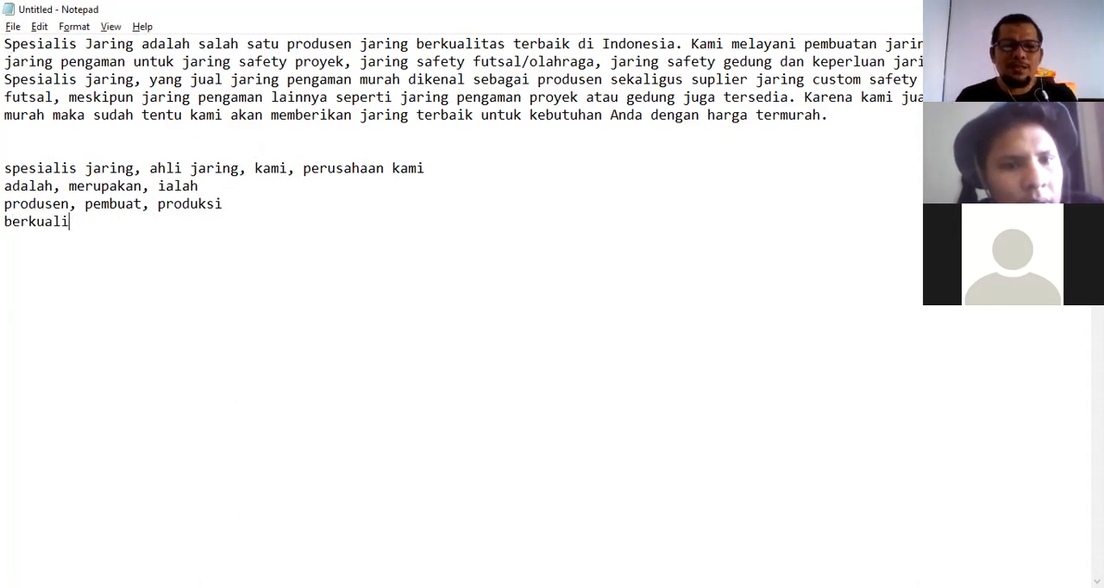
type("tas, ")
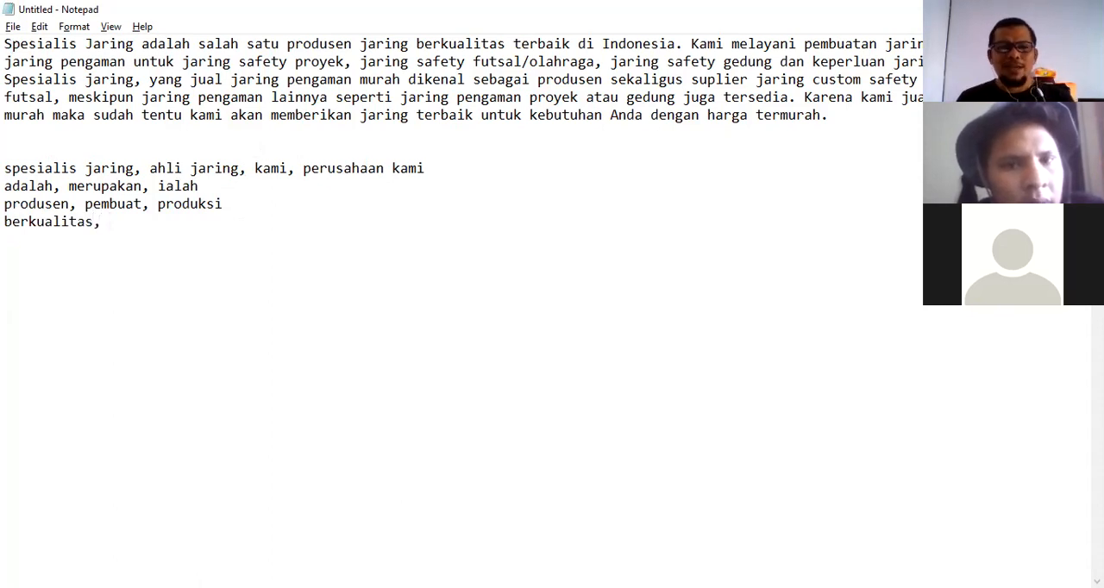
type("bert")
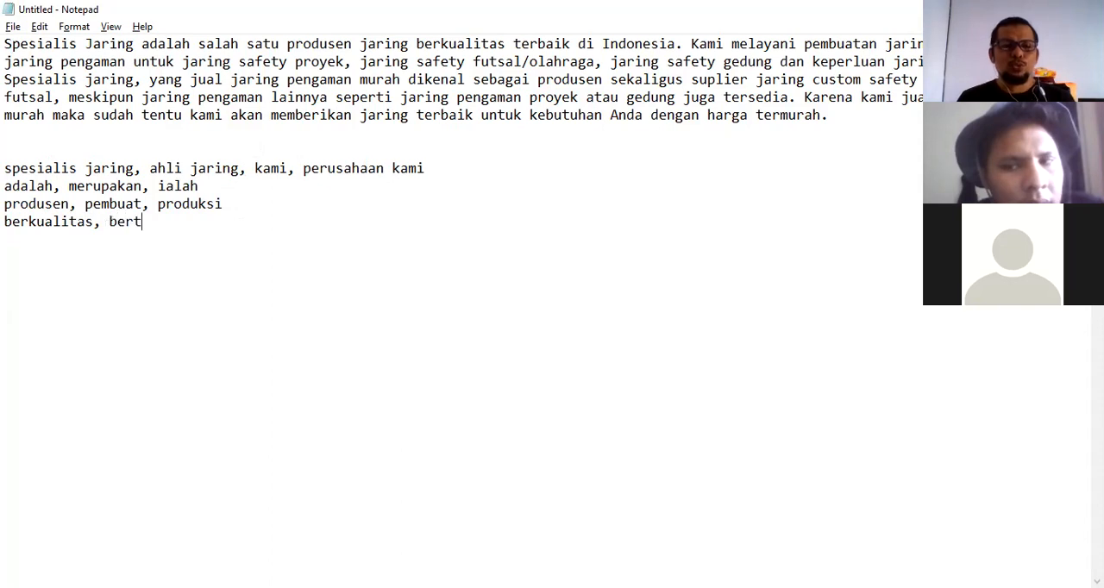
type("mutu")
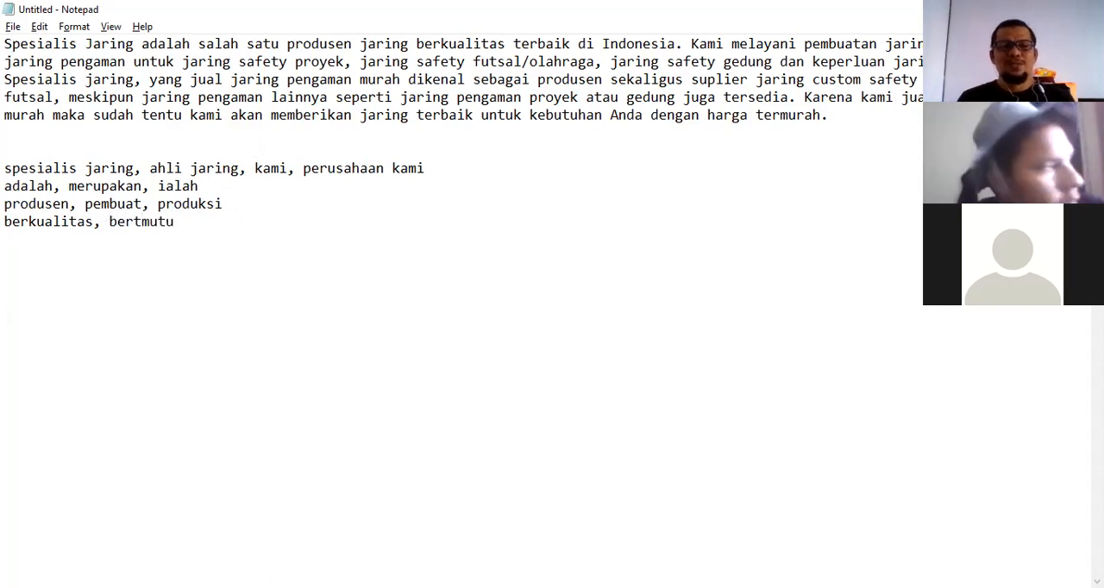
type(",")
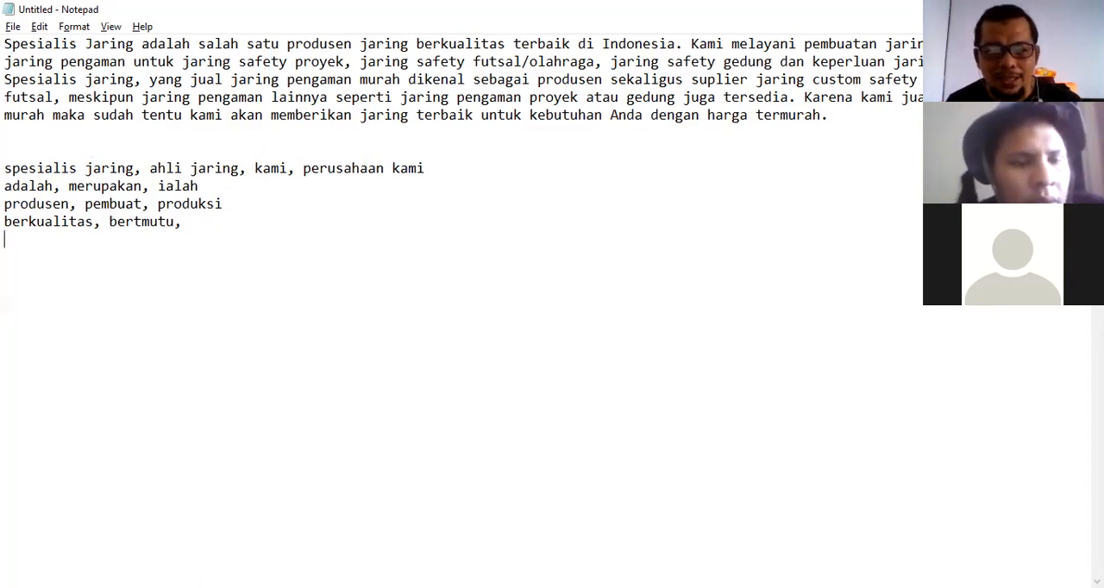
key("alt+Tab")
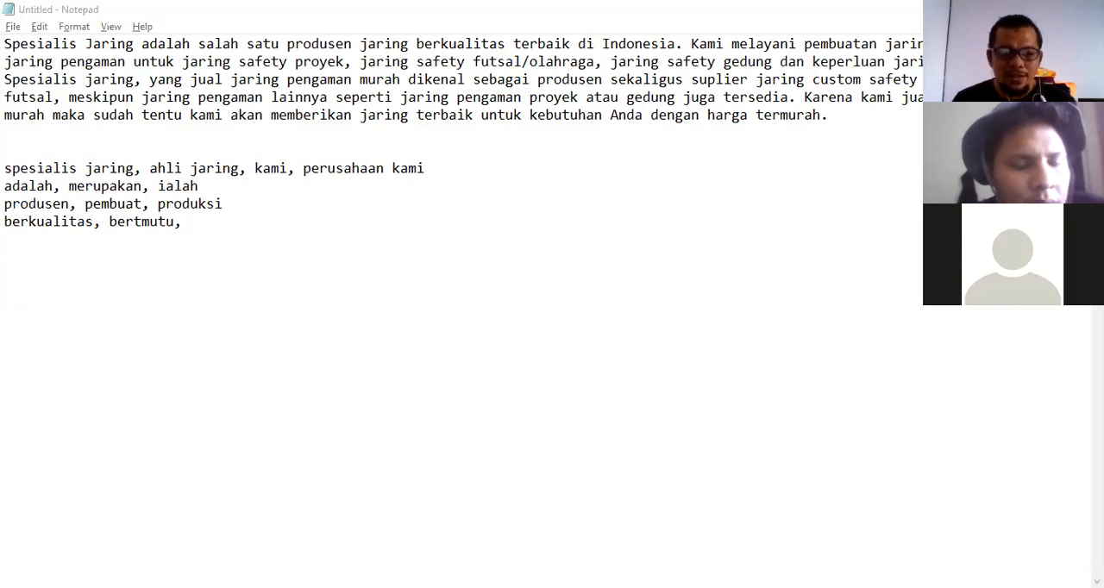
left_click(163, 241)
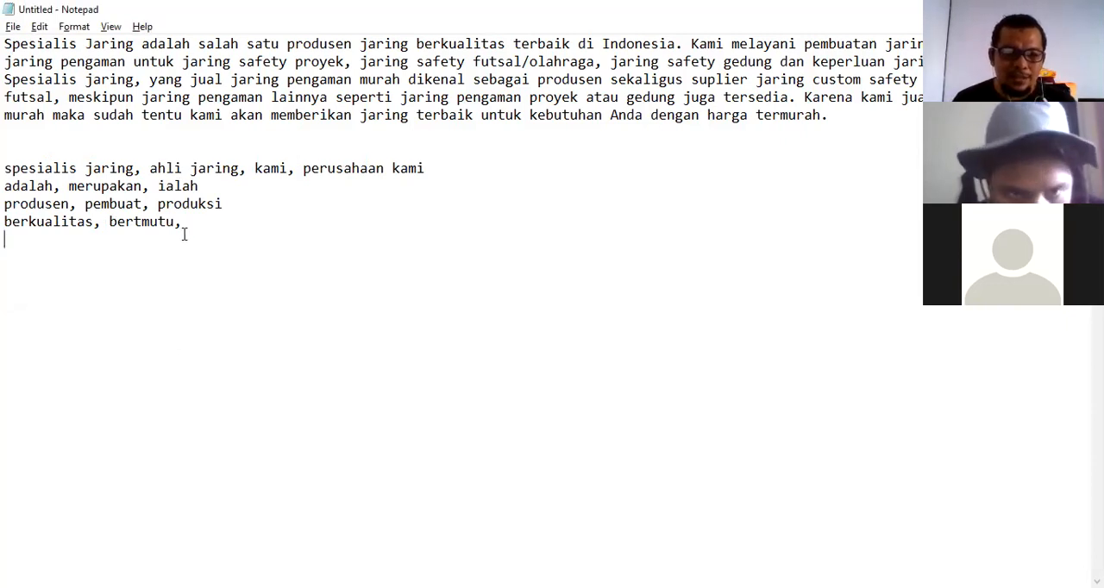
Add a synonym line "terbaik, terkemuka, nomer satu, terkenal" and start a new line below it.
type("terbaik")
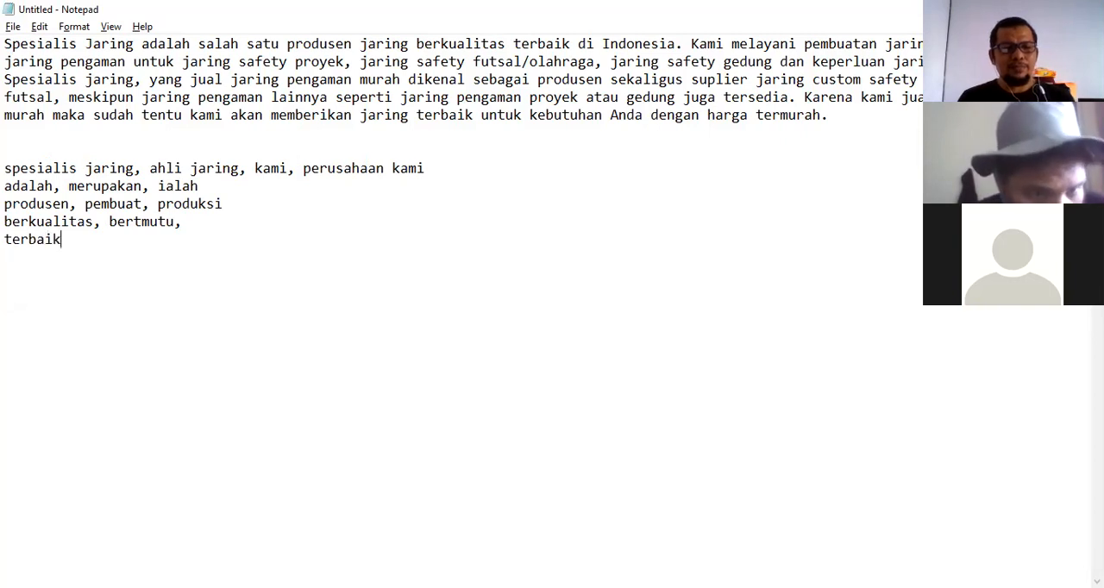
type(", terkemuka")
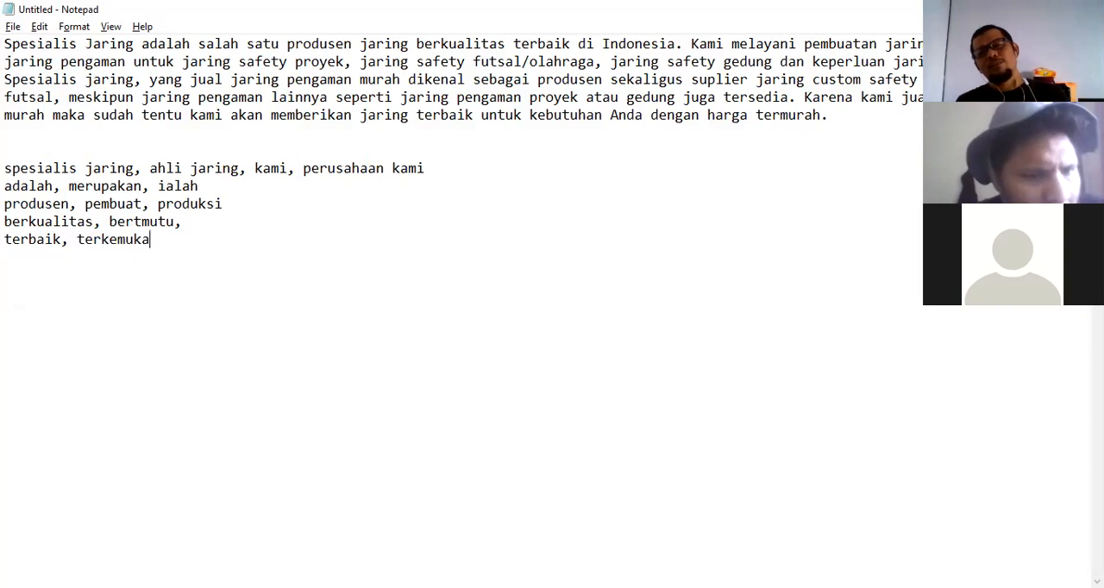
type(",")
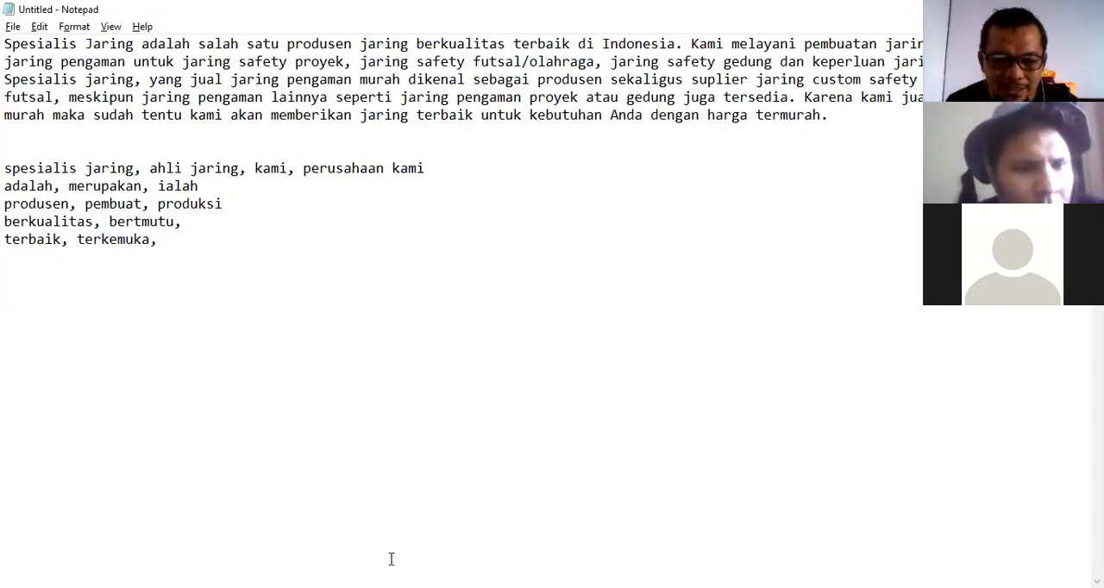
left_click(395, 587)
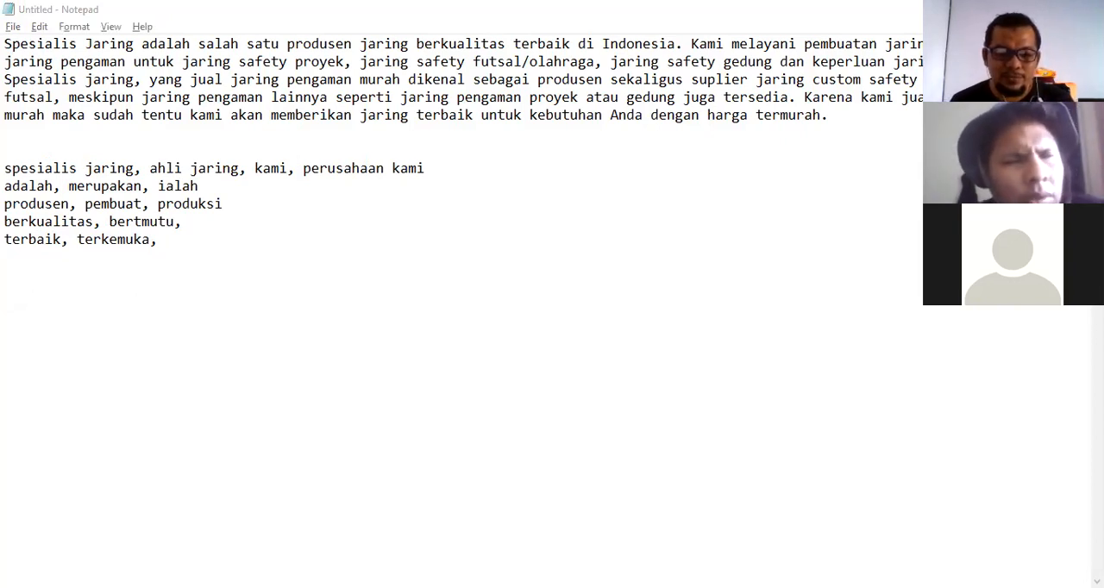
left_click(276, 394)
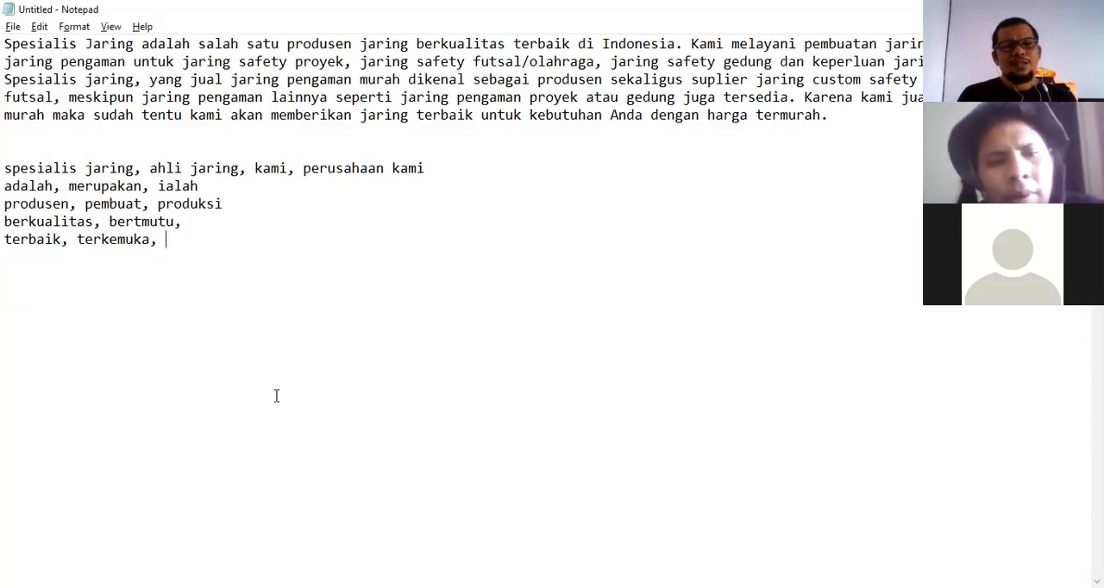
type("nomer satu")
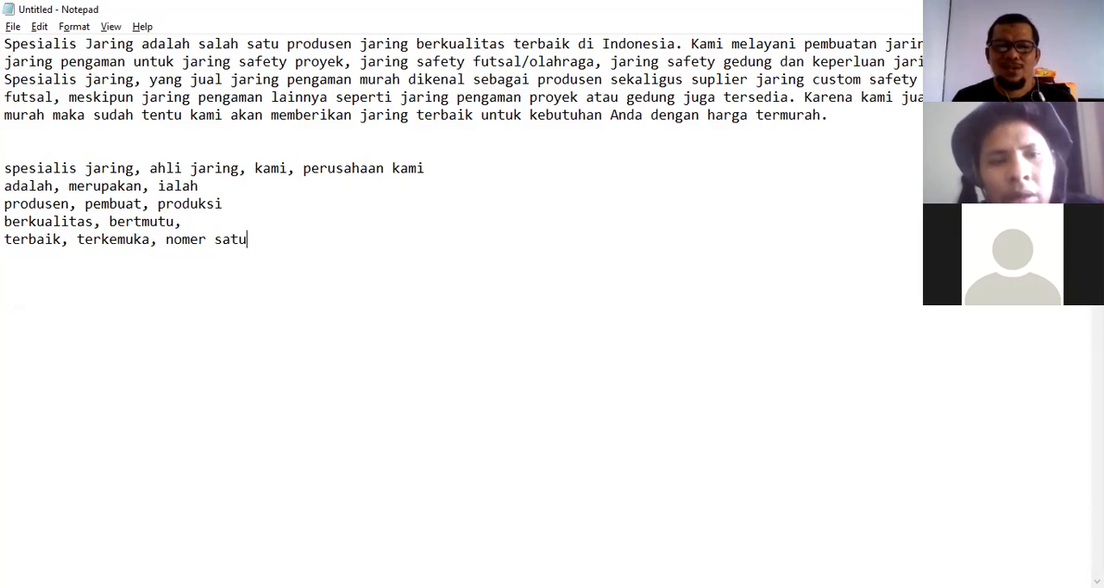
type(", terkenal")
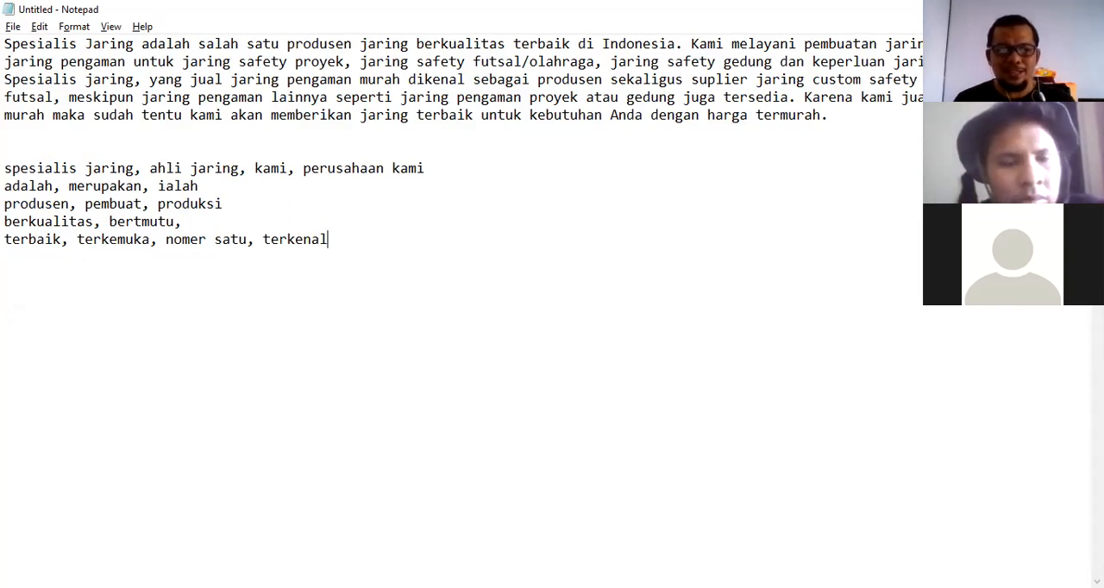
key("Return")
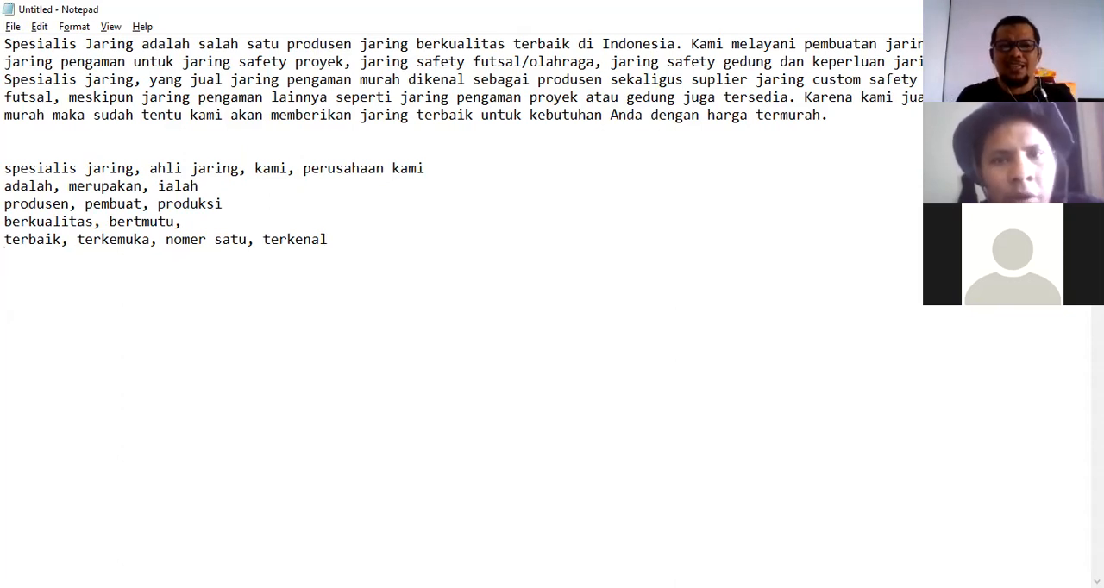
Add a synonym line "di indonesia, di nusantara, di negara ini".
type("di ind")
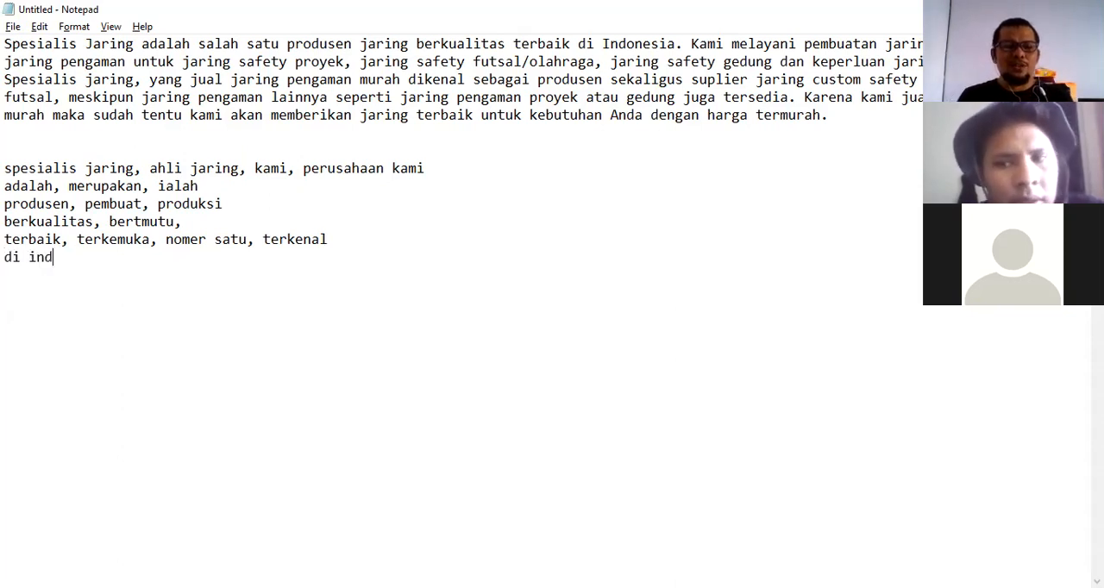
type("onesia, ")
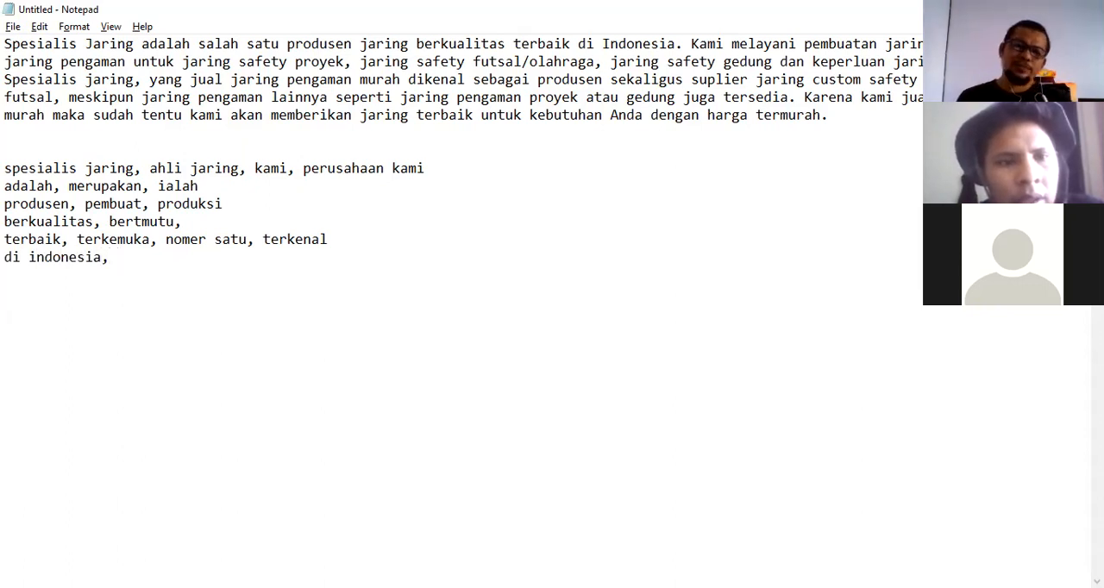
type("di n")
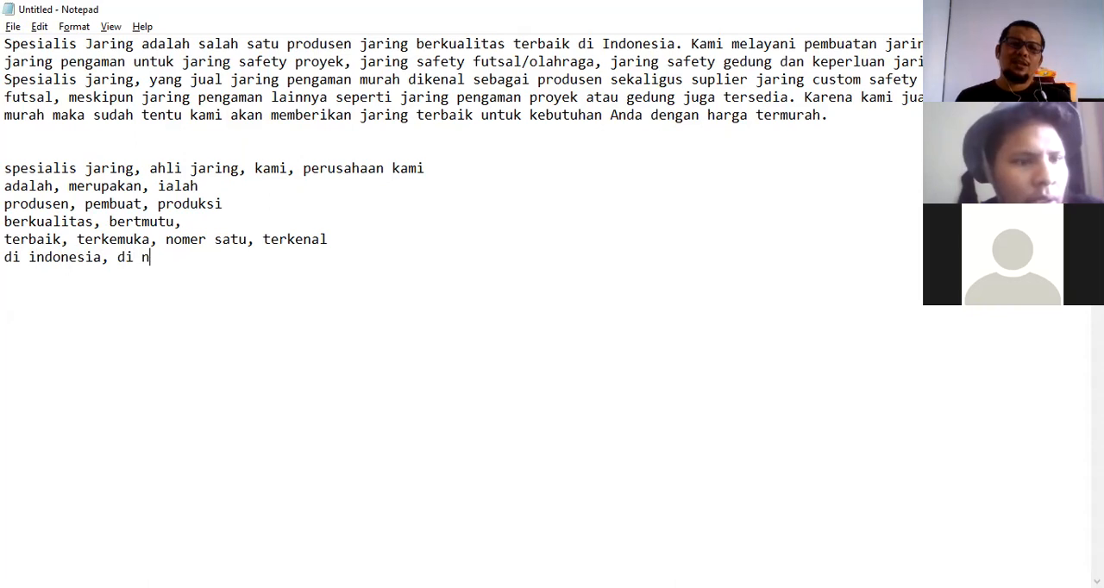
type("usantara,")
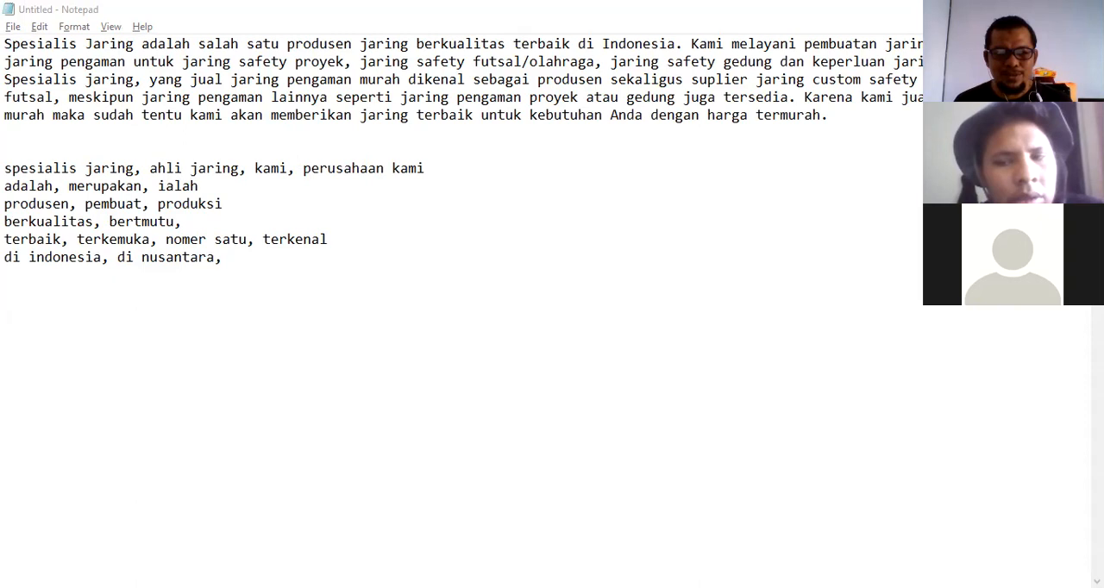
left_click(285, 309)
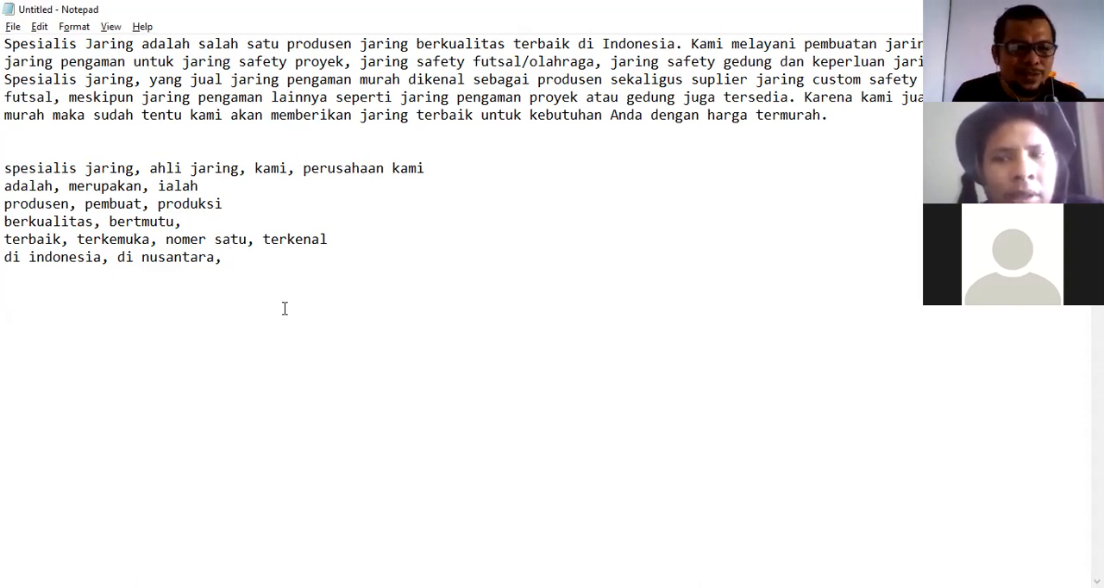
type("di")
key("BackSpace")
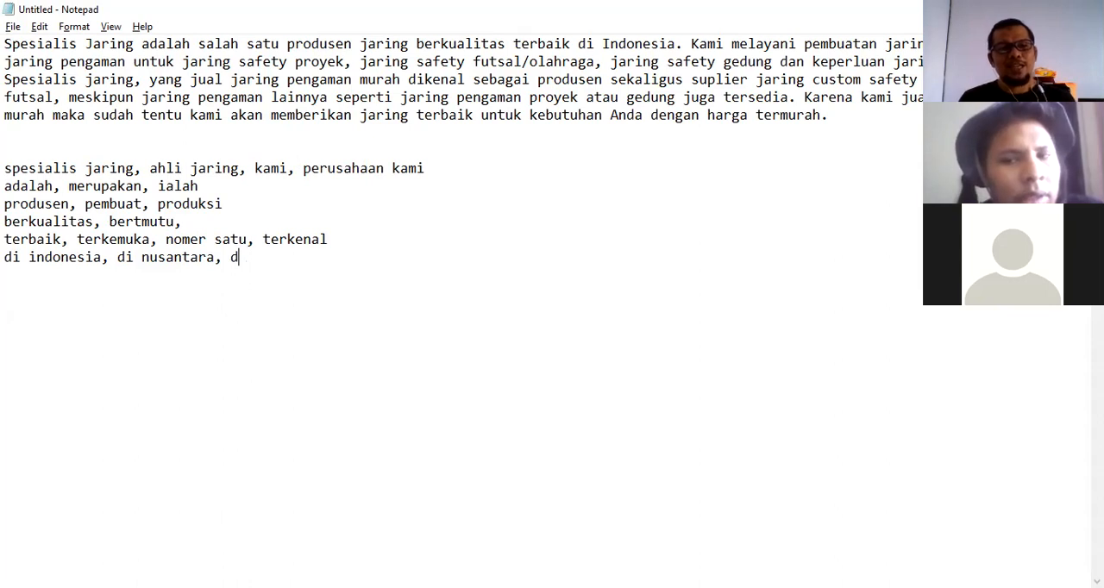
type("i negara ini")
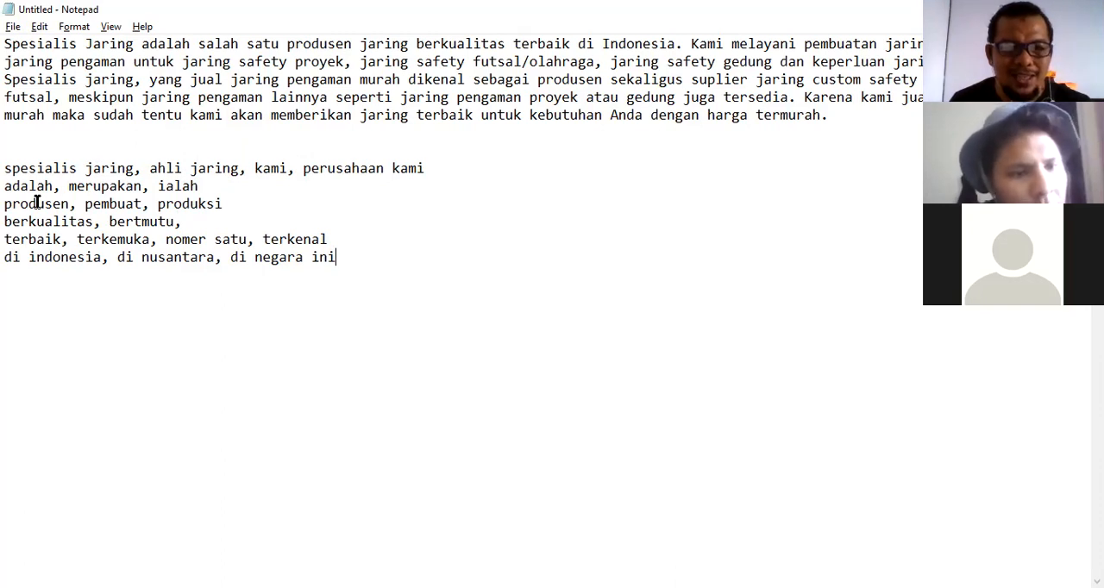
Add a synonym line "kami, perusahaan" below the list and start a new line.
left_click_drag(360, 44, 409, 44)
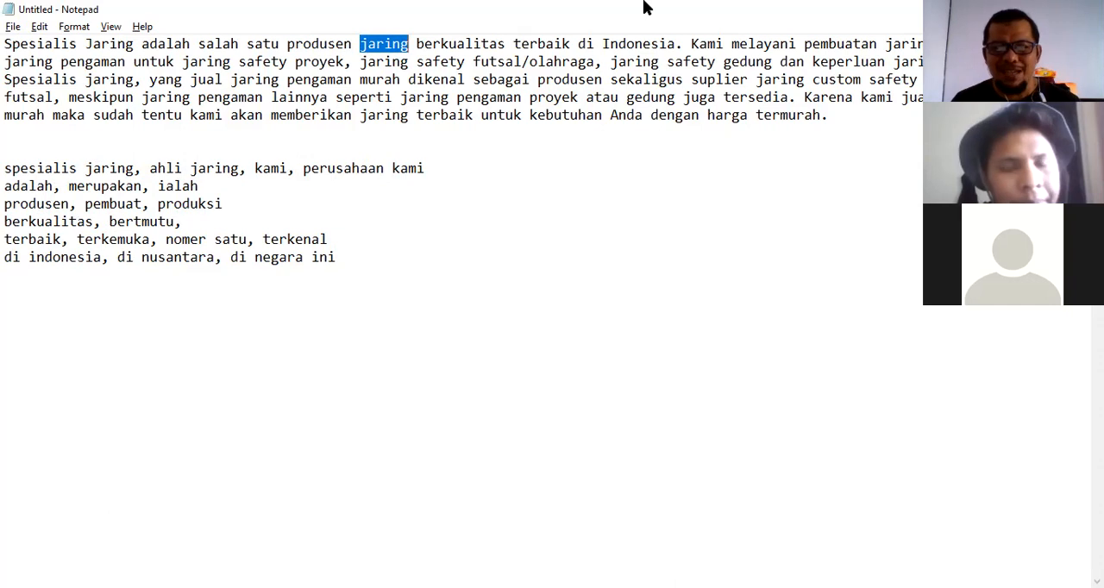
left_click(523, 247)
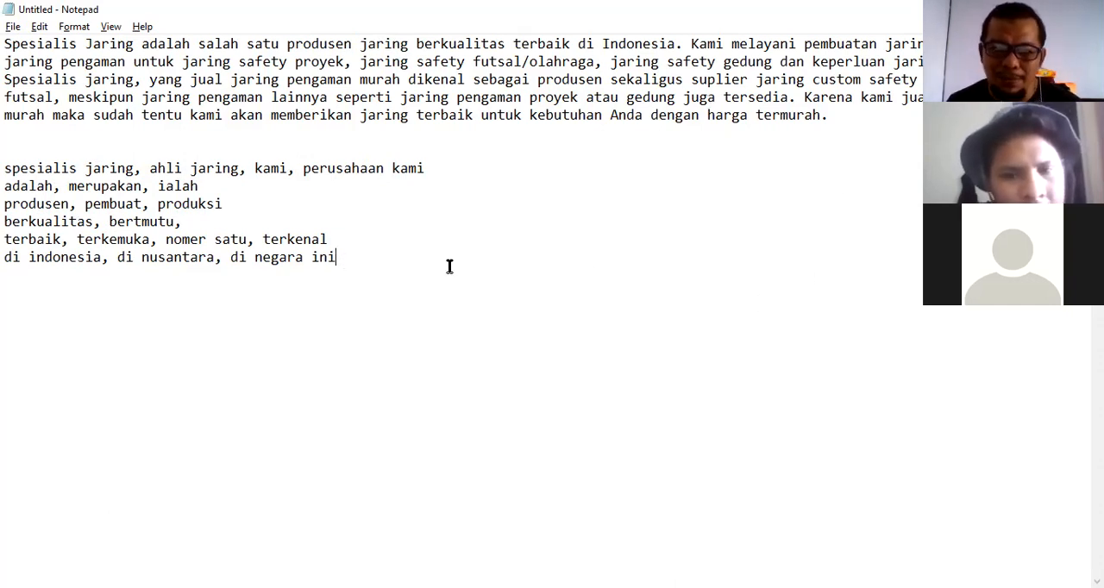
key("Return")
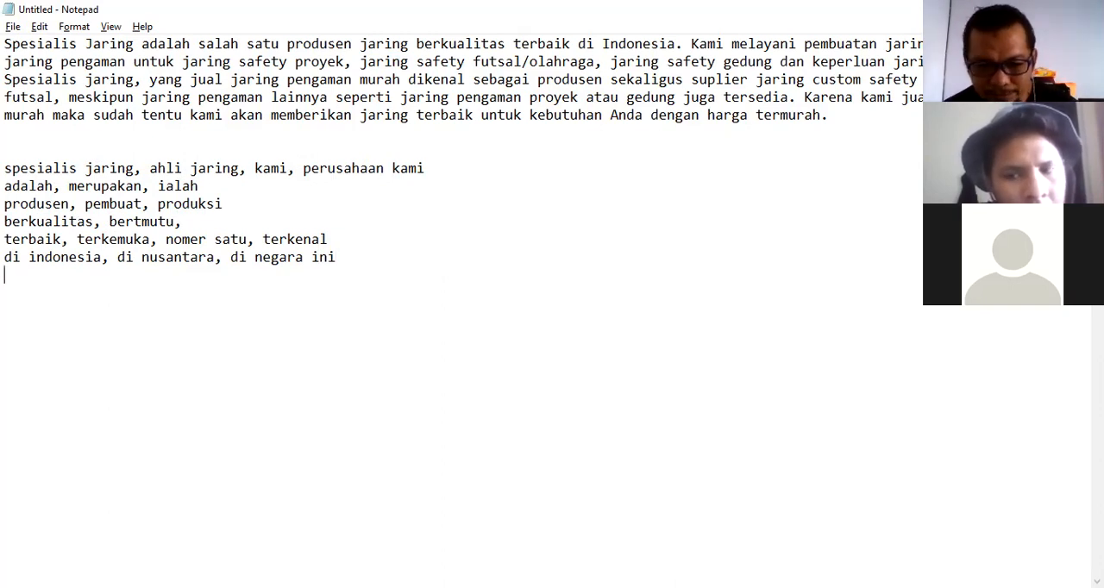
key("alt+Tab")
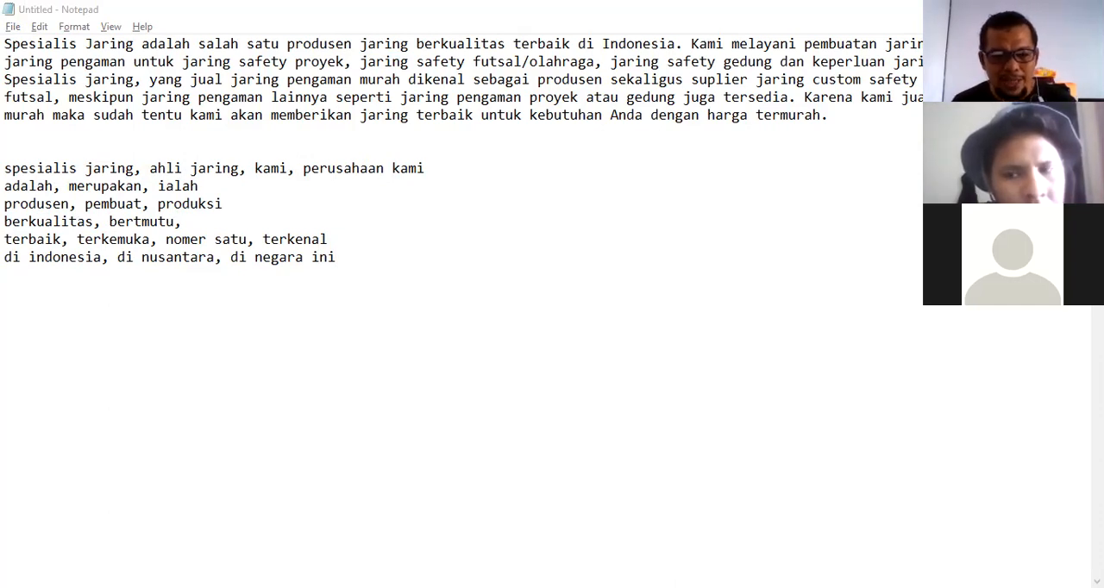
key("alt+Tab")
left_click_drag(141, 168, 5, 168)
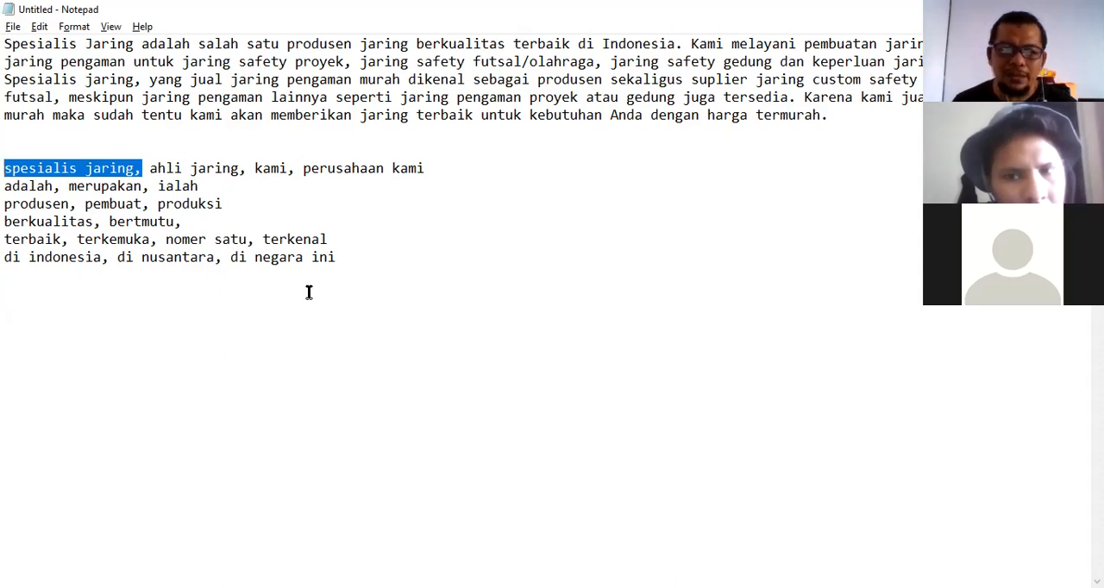
left_click(344, 259)
key("Return")
type("kami, perusahaan")
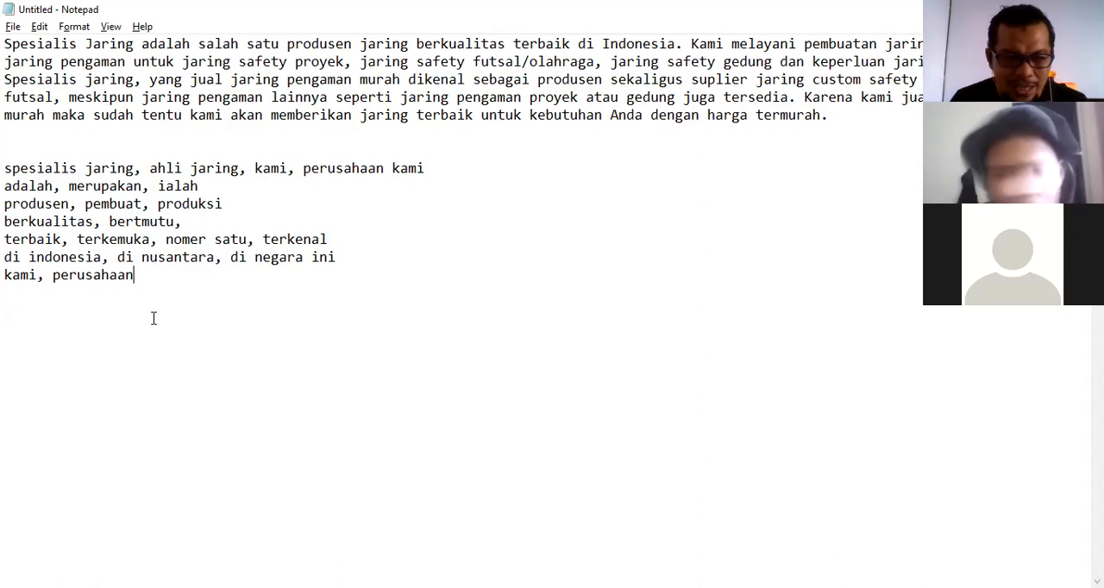
key("Return")
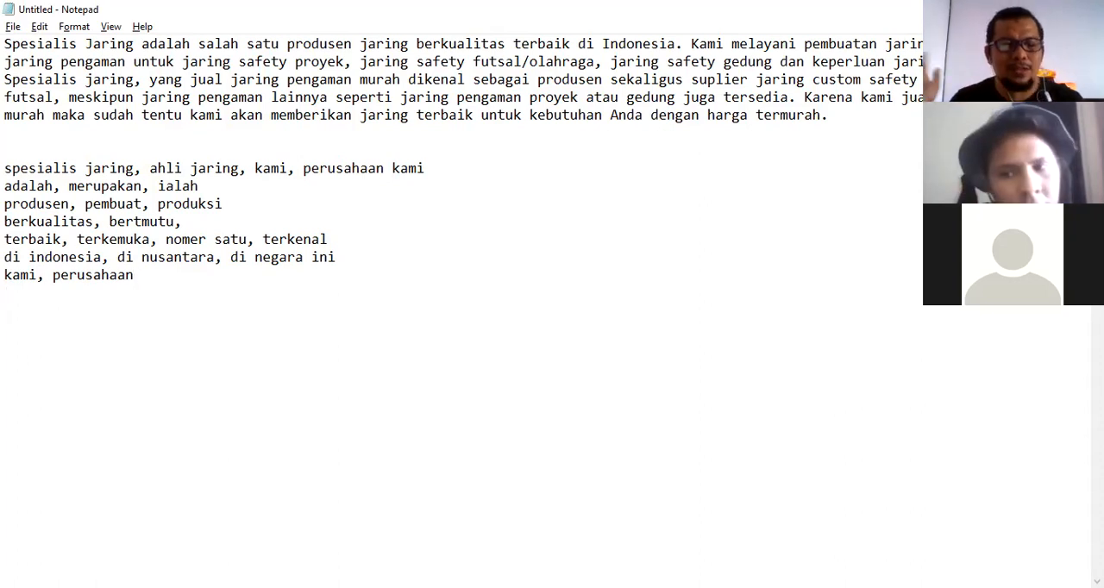
Start a new synonym line with "melayani, ".
left_click(447, 586)
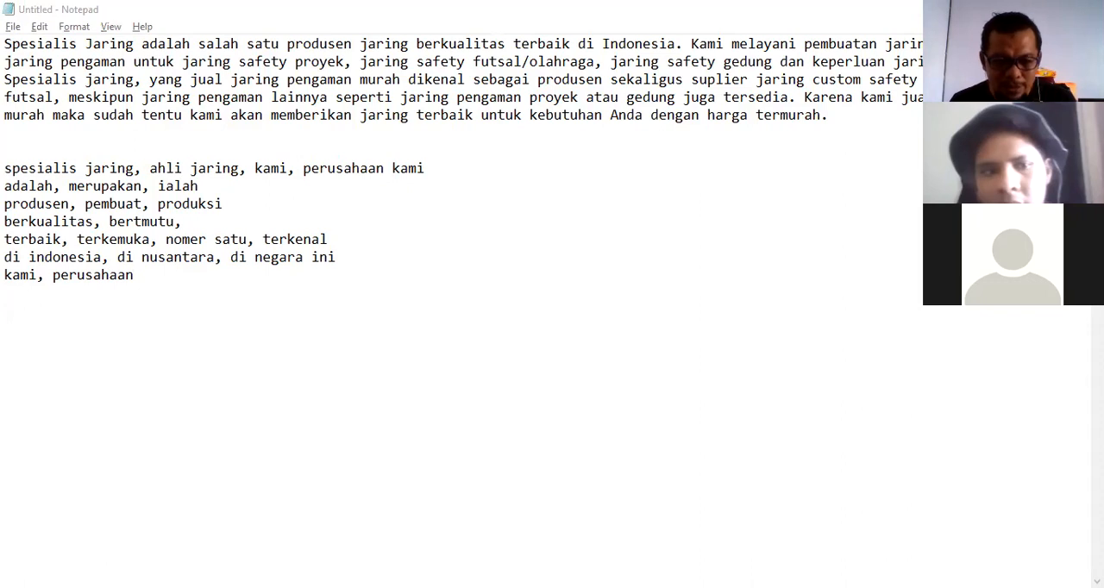
left_click(152, 330)
type("melayani")
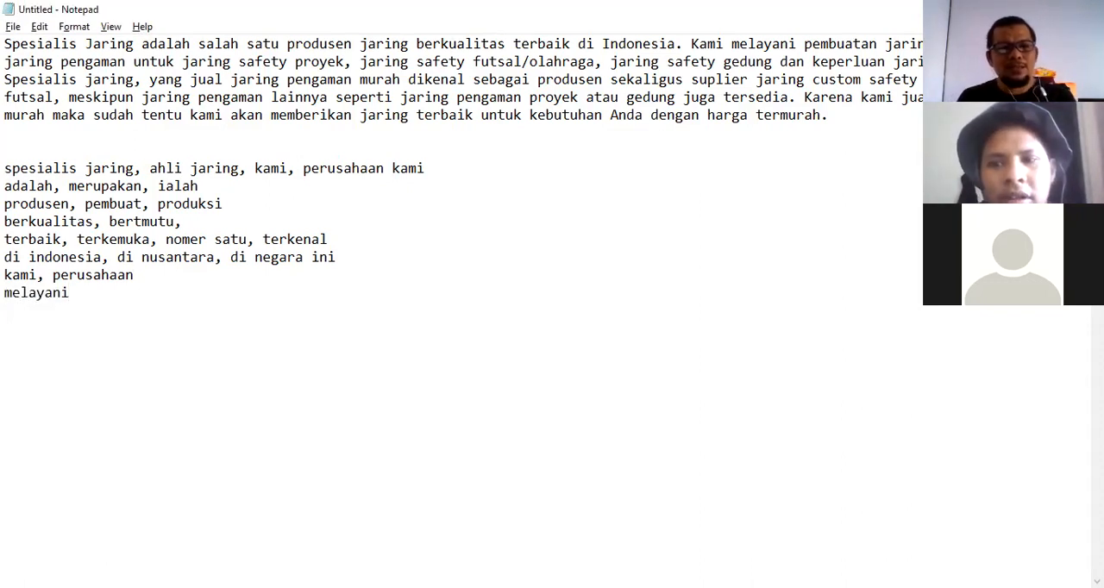
type(",")
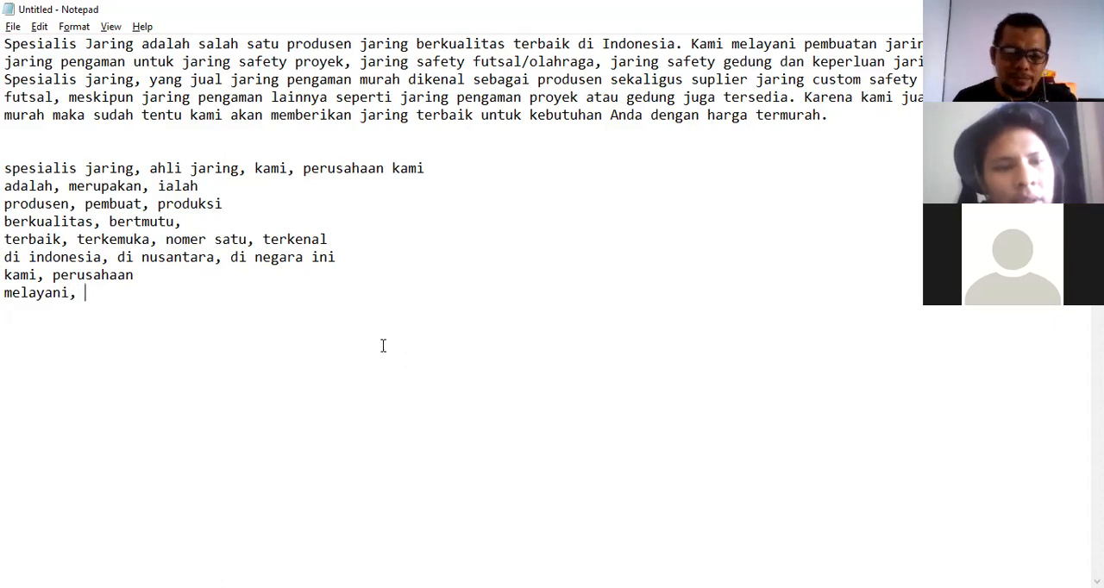
key("alt+Tab")
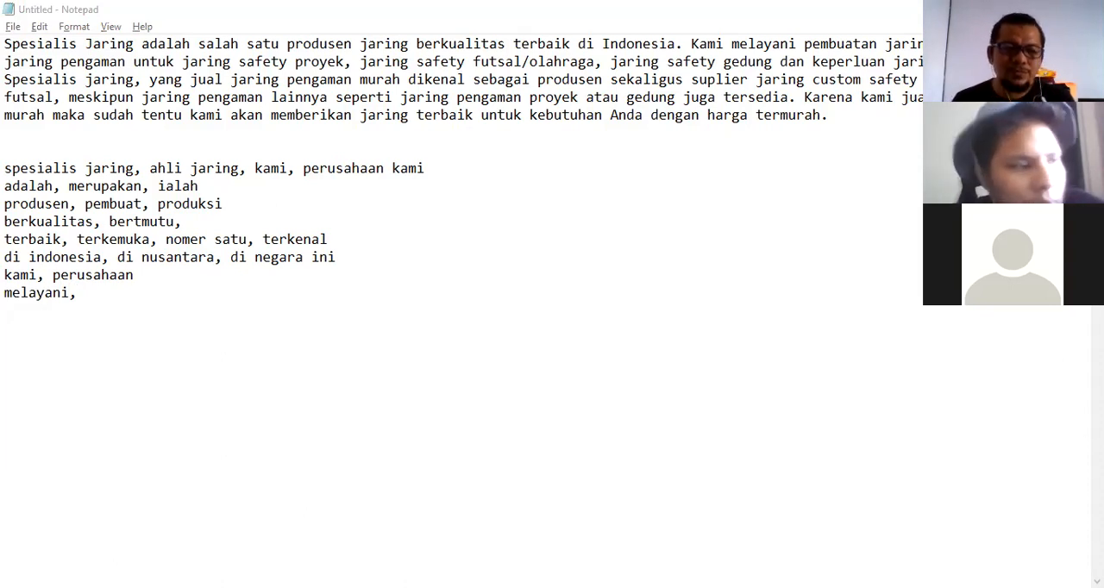
Select "melayani" in the paragraph and add "menerima" after "melayani, " on the synonym line.
left_click(222, 320)
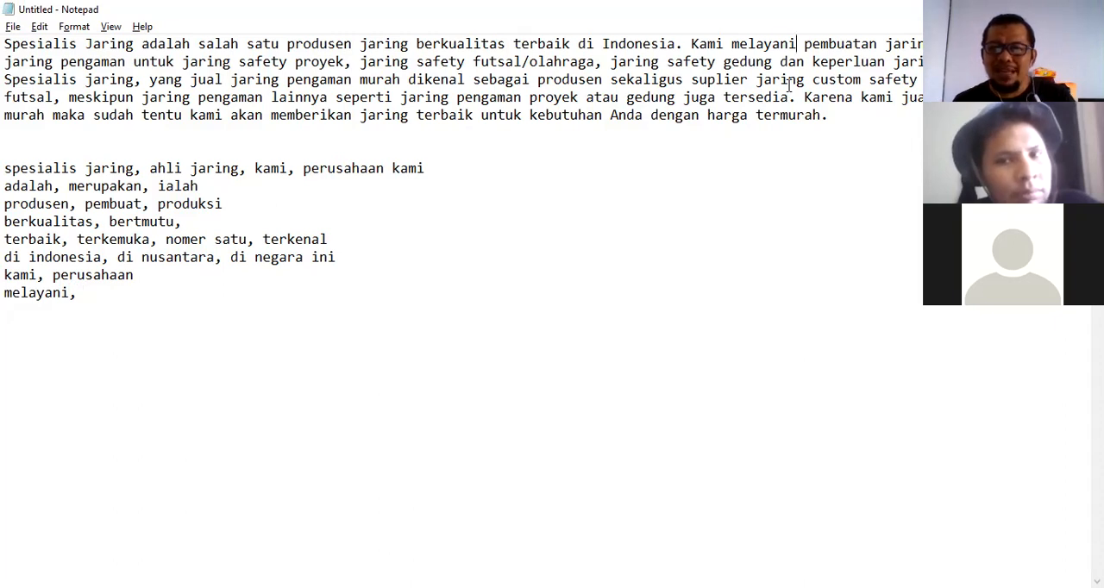
key("shift+Left")
key("shift+Left")
key("shift+Left")
key("shift+Left")
key("shift+Left")
key("shift+Left")
key("shift+Left")
key("shift+Left")
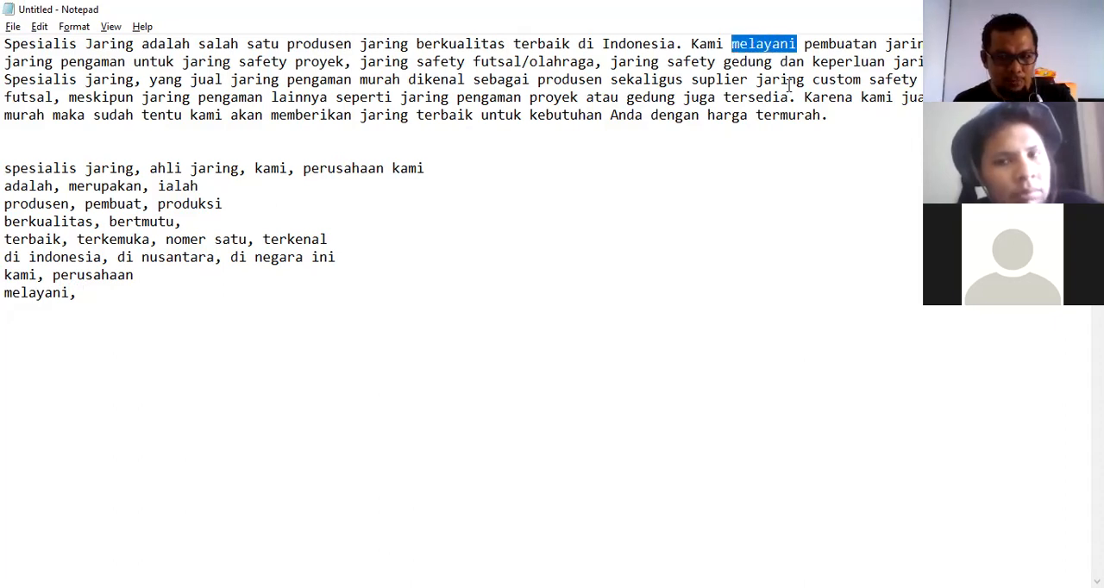
left_click(102, 303)
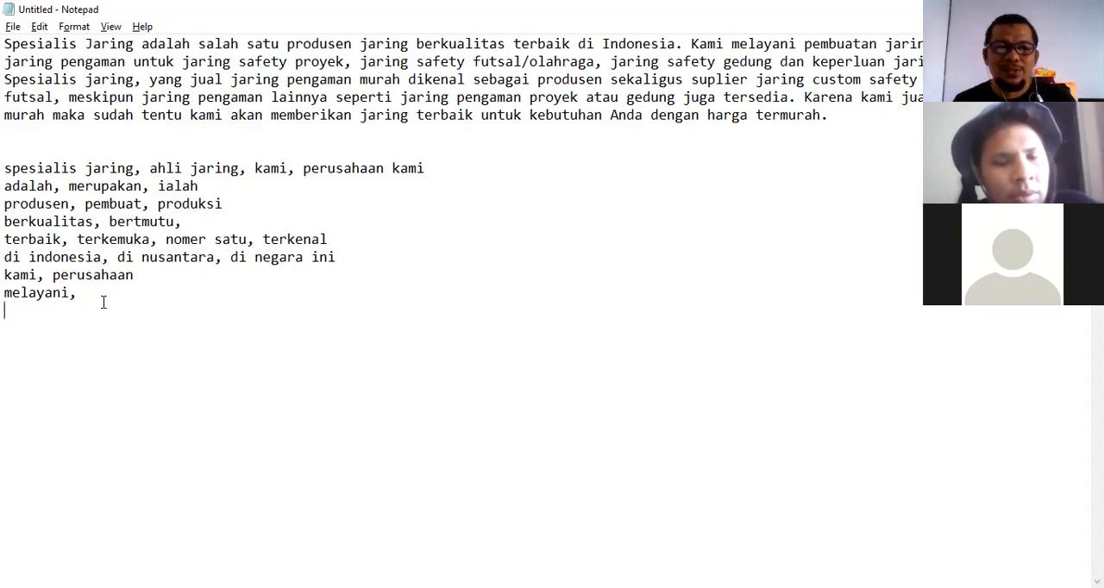
left_click(87, 293)
type("menerima")
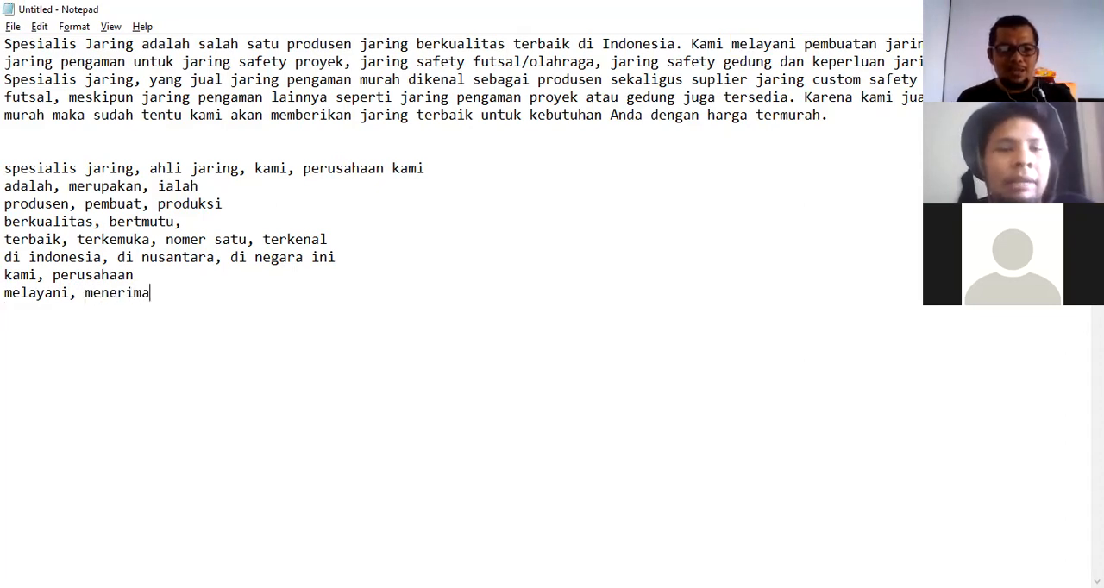
Append "menerima pesanan" to the melayani synonym line, correcting the misspelled word.
left_click(694, 335)
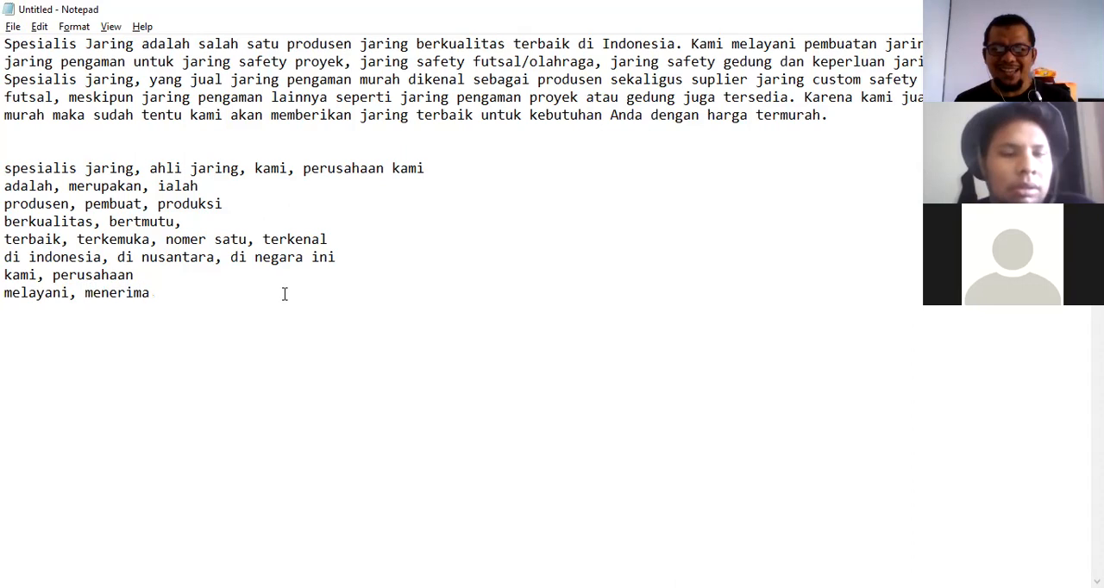
left_click(158, 298)
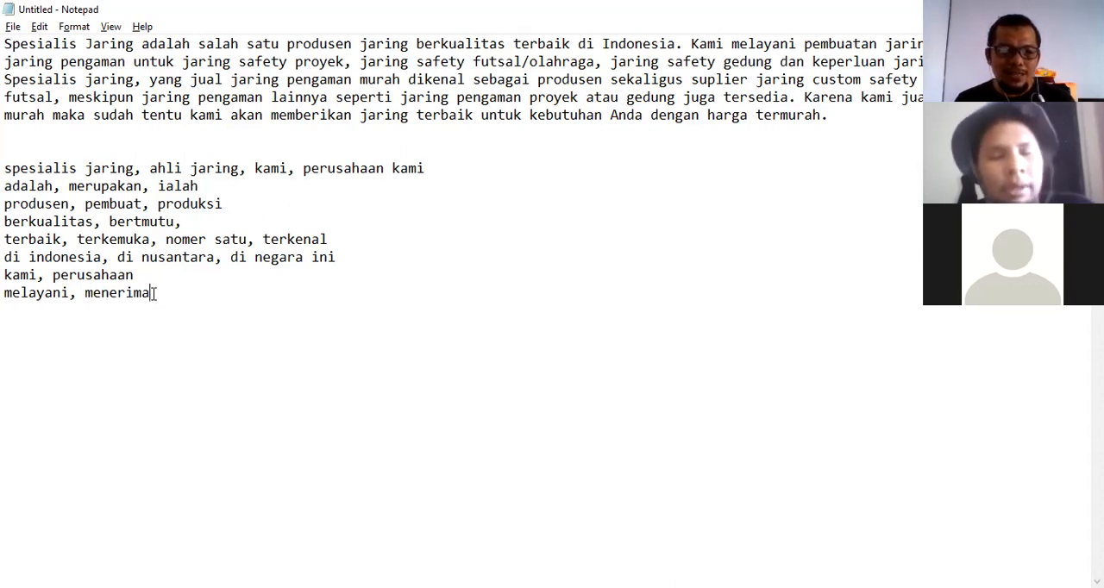
type(", m")
key("BackSpace")
type("menrima")
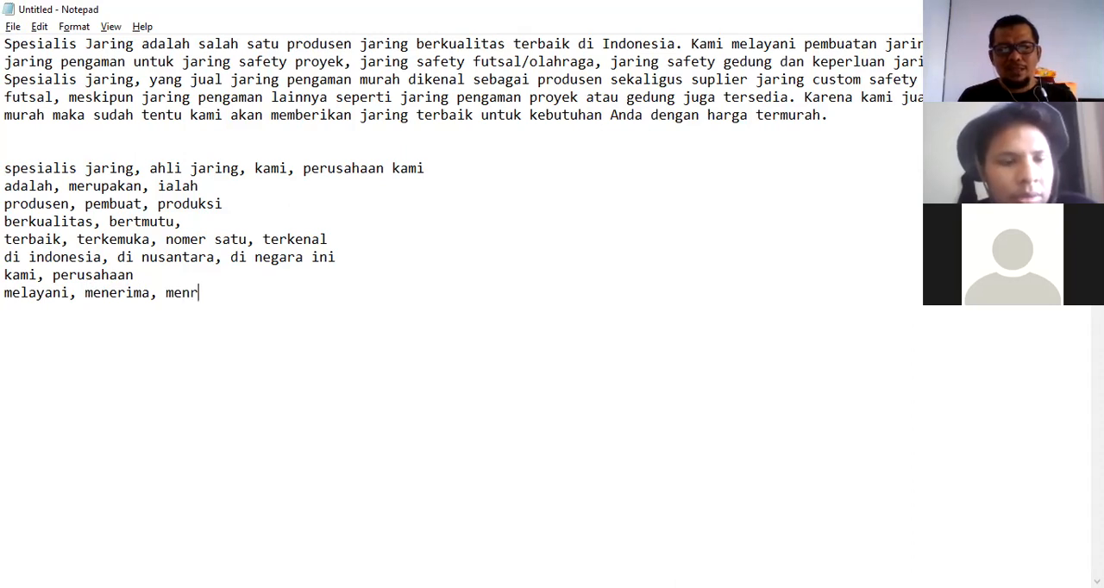
key("BackSpace")
key("BackSpace")
key("BackSpace")
key("BackSpace")
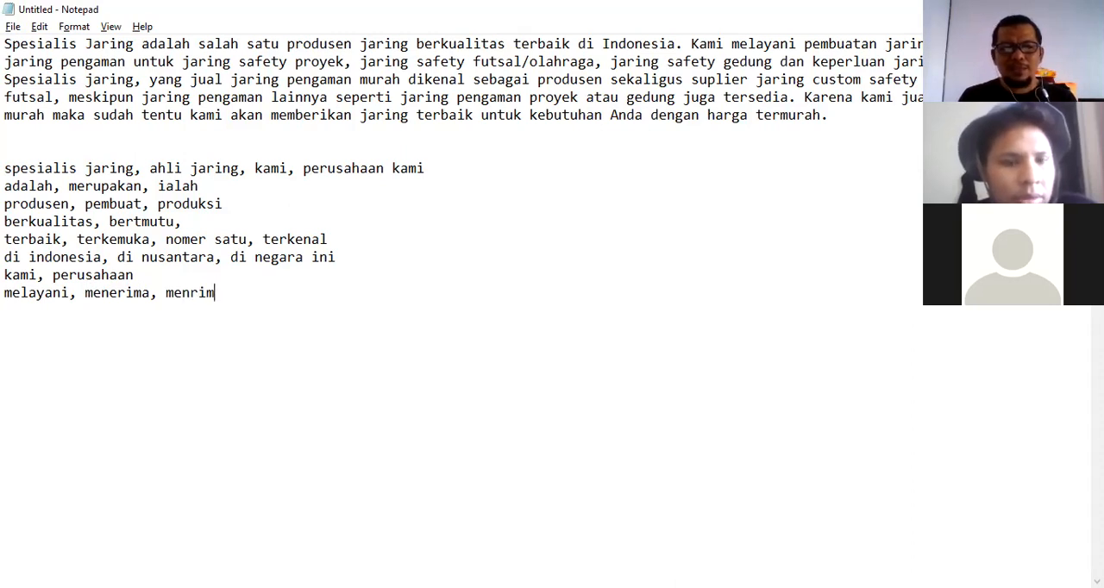
type("erima pesanan")
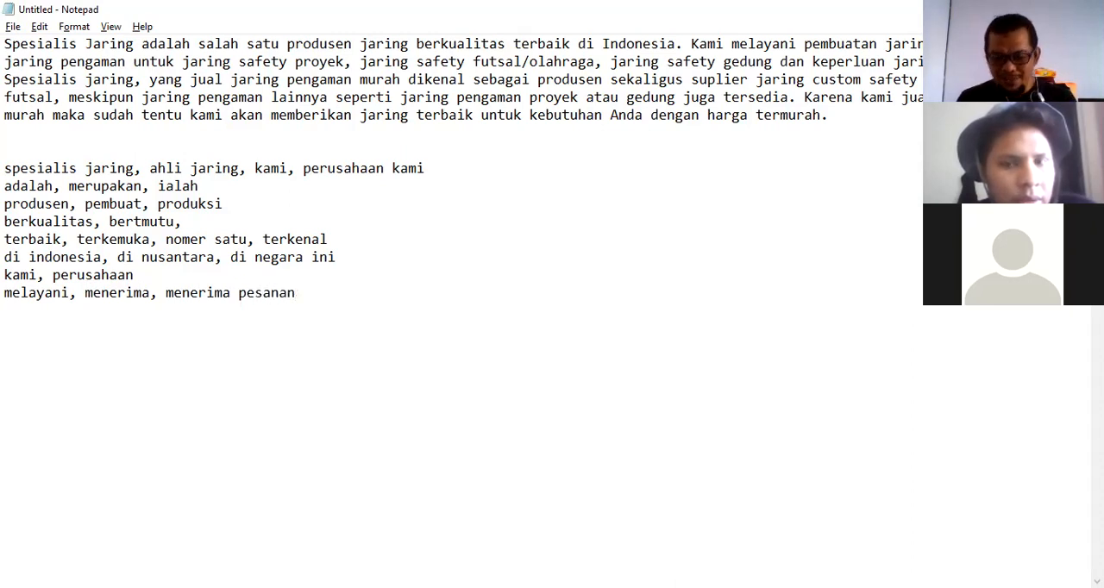
type(", ")
type("me")
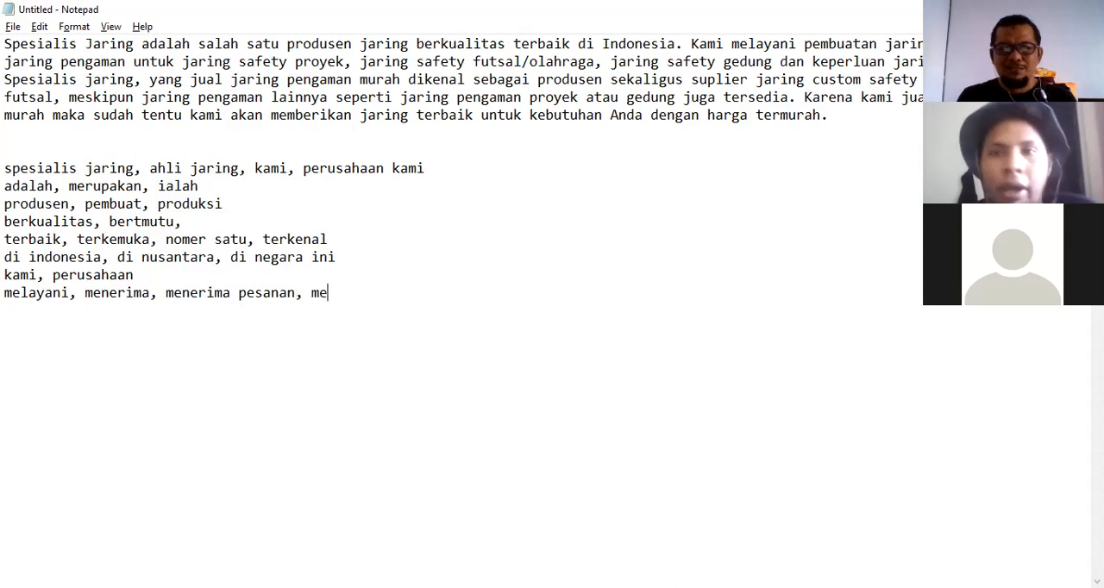
type("nerima orderan")
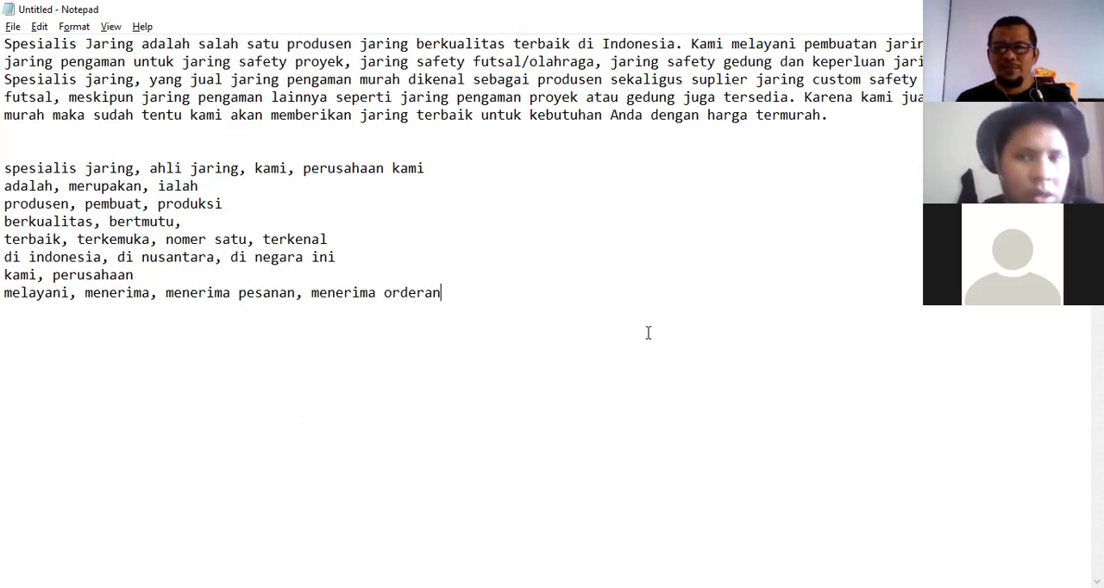
Append "menerima orderan" followed by a comma to the melayani synonym line.
type(",")
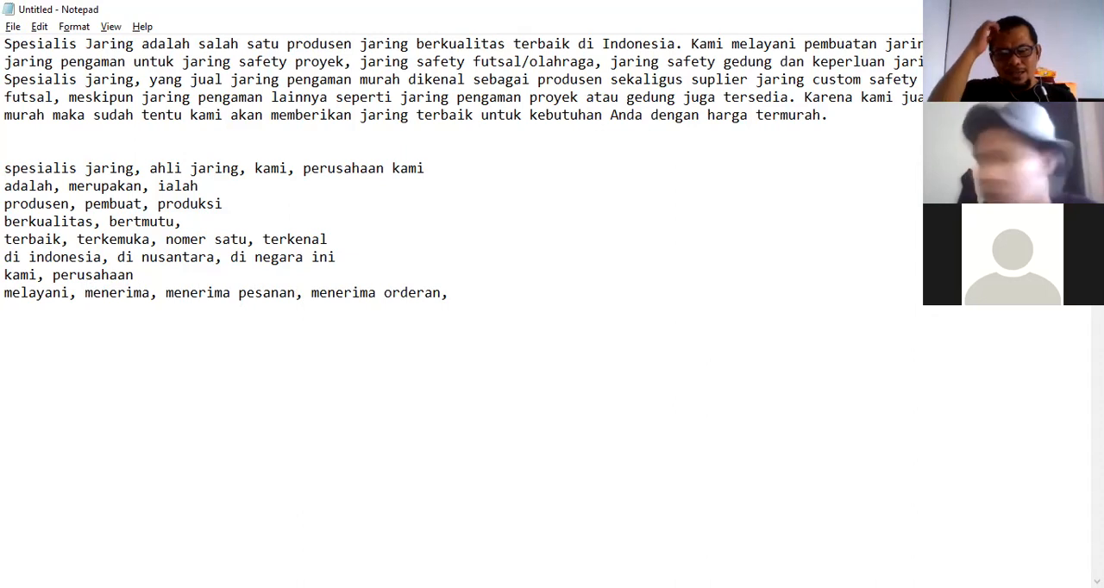
key("BackSpace")
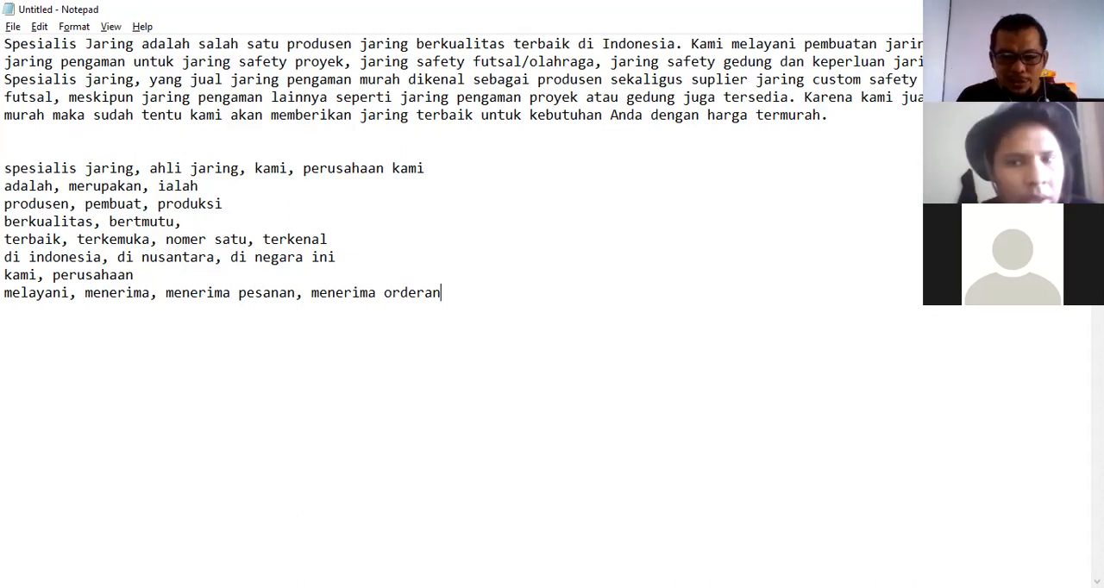
type(", ")
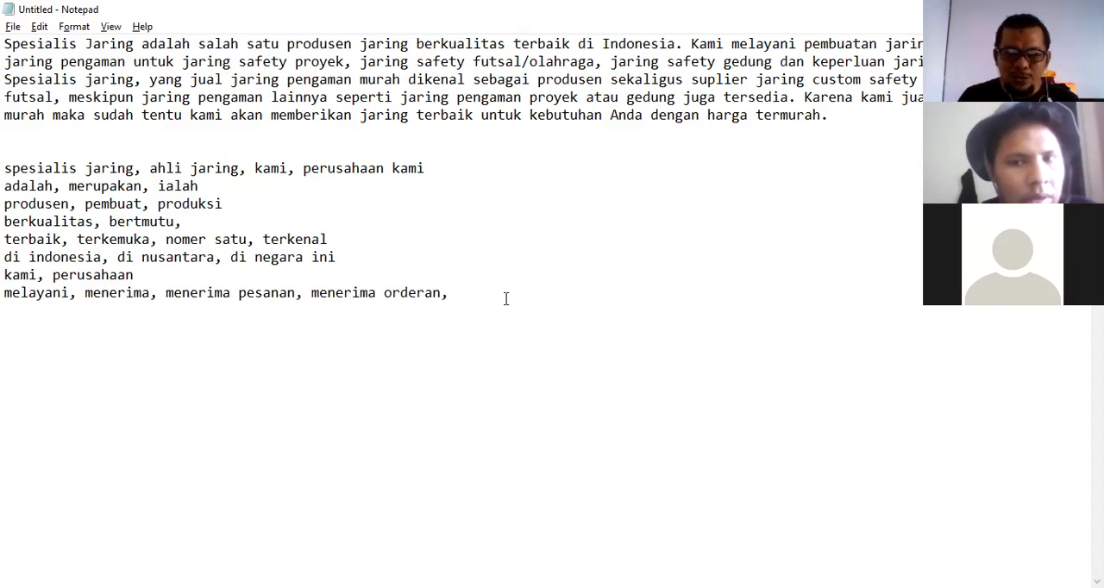
type("j")
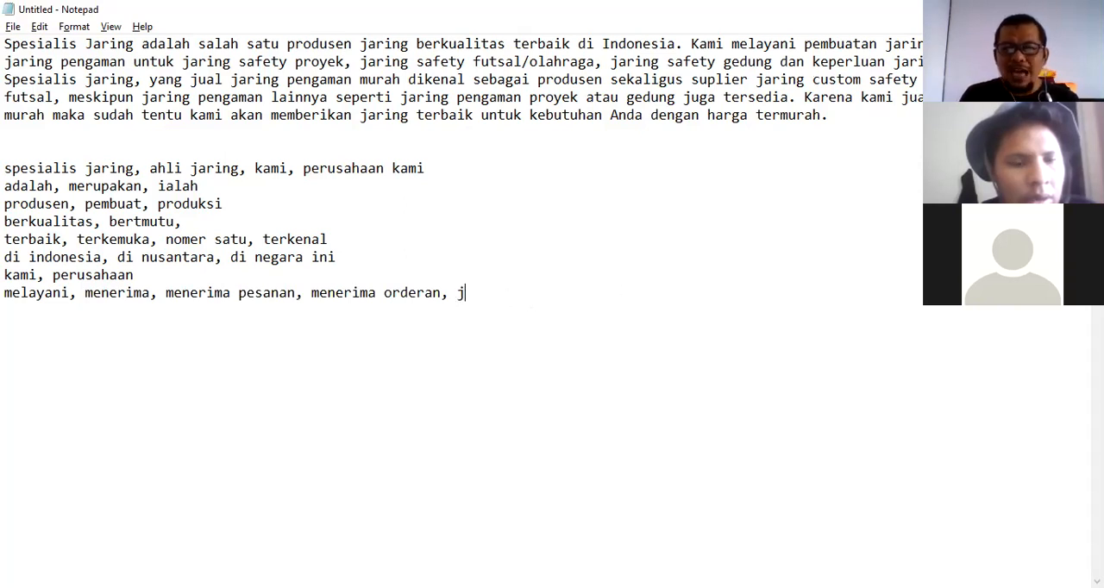
type("ua")
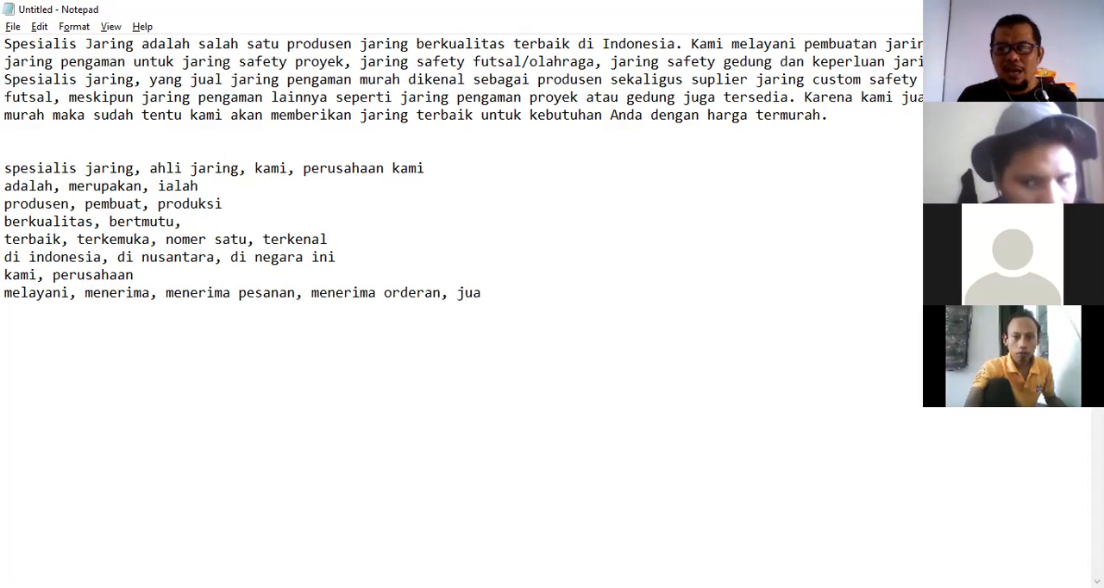
type(" melayani ")
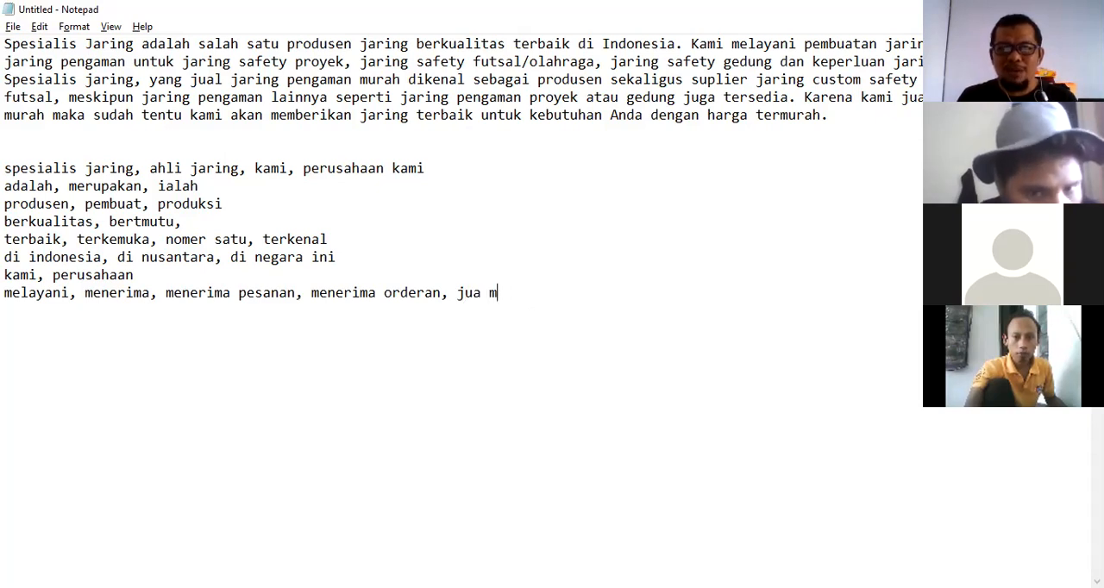
type("dan menerima")
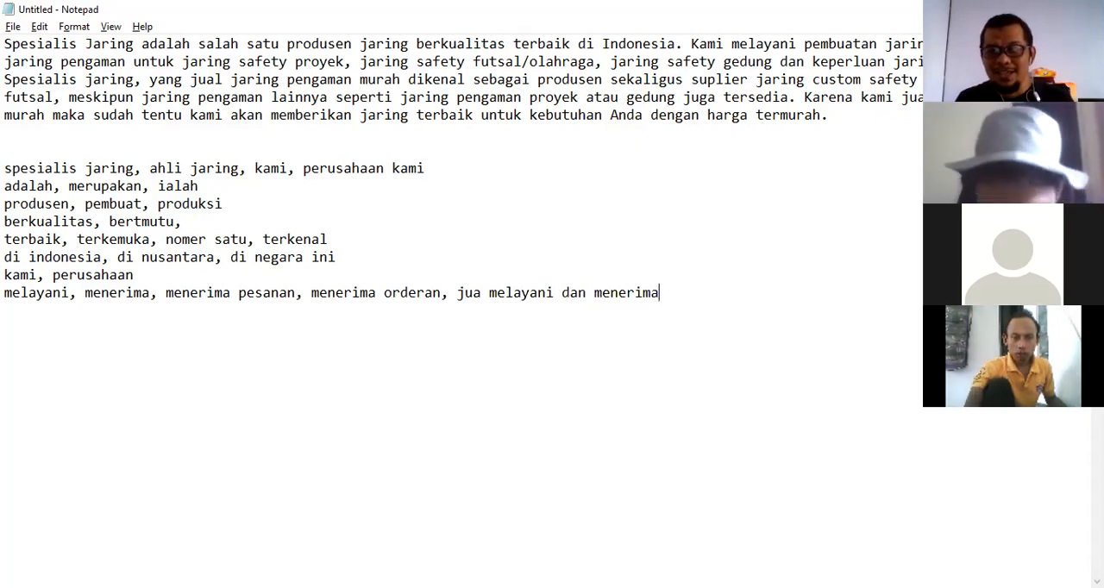
Append "juga melayani dan menerima" to the melayani synonym line, fixing the spelling of "juga".
left_click(473, 294)
type("g")
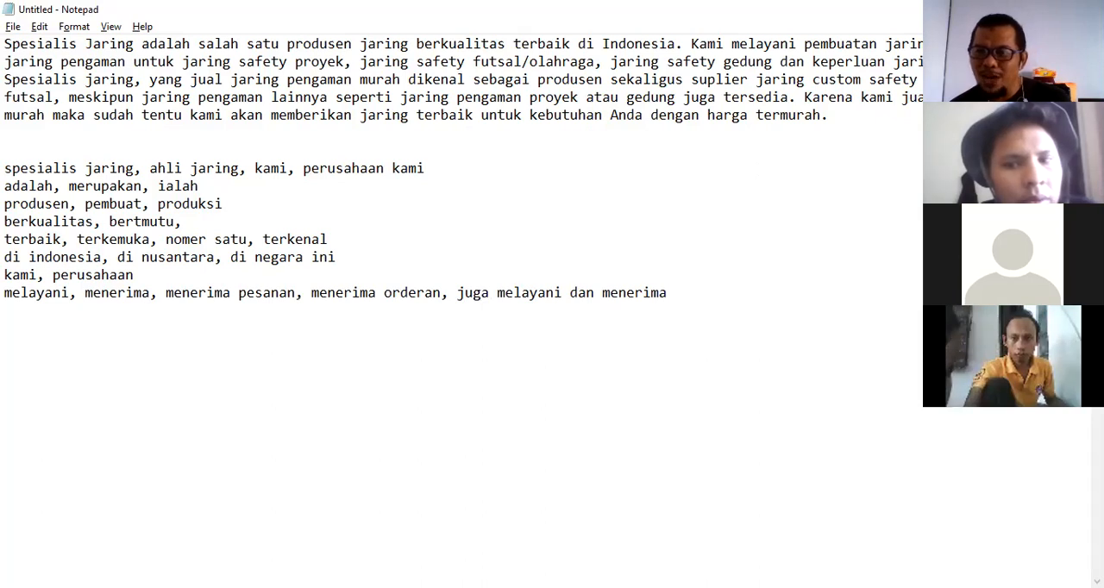
left_click(676, 294)
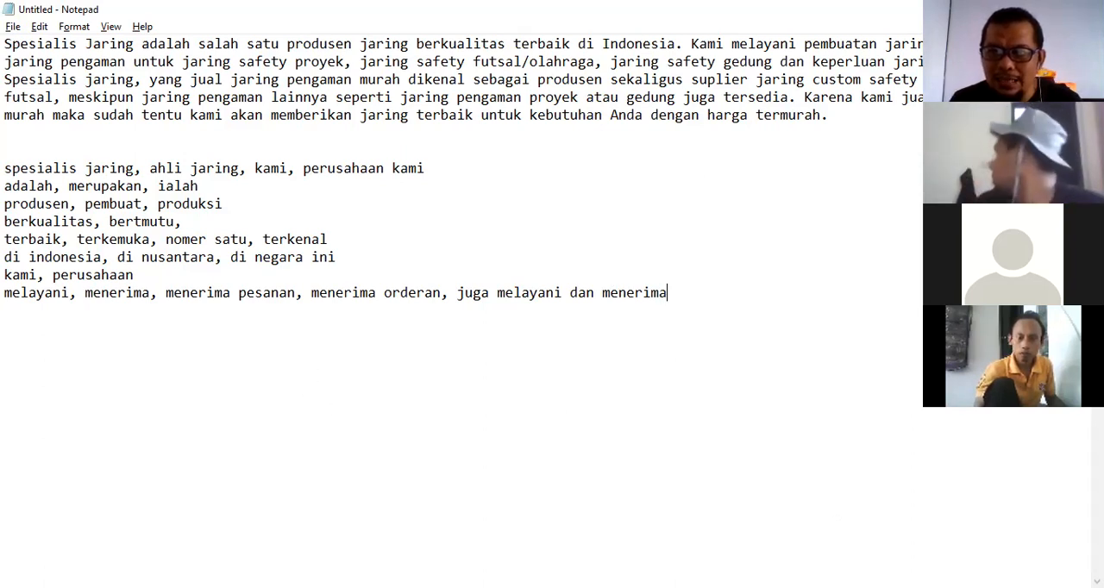
Add a synonym line "pembuatan, produksi" below the list and start a new line.
key("alt+Tab")
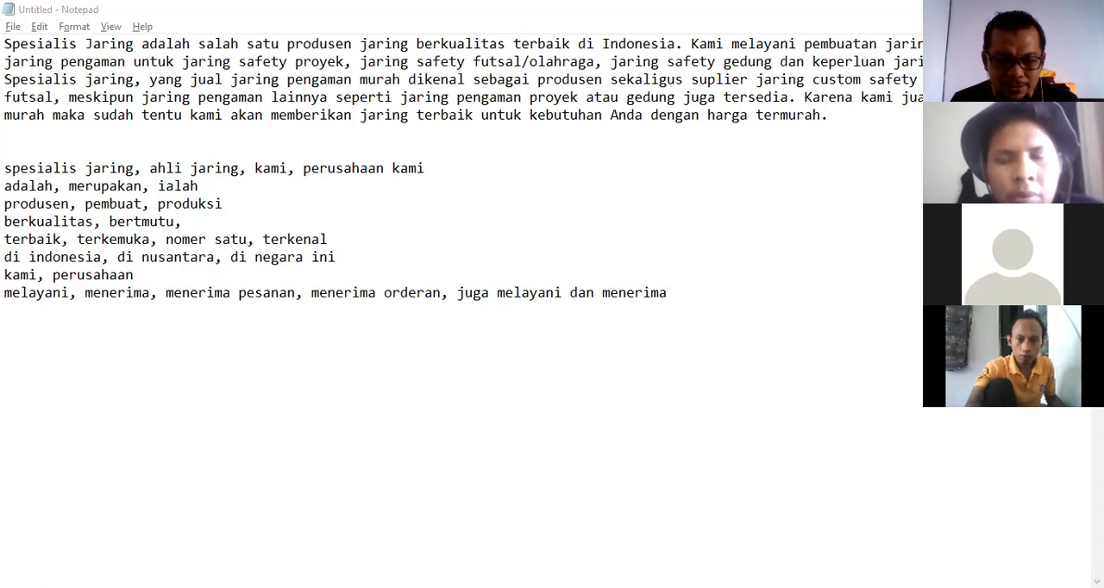
left_click(748, 308)
key("Return")
type("pembuat")
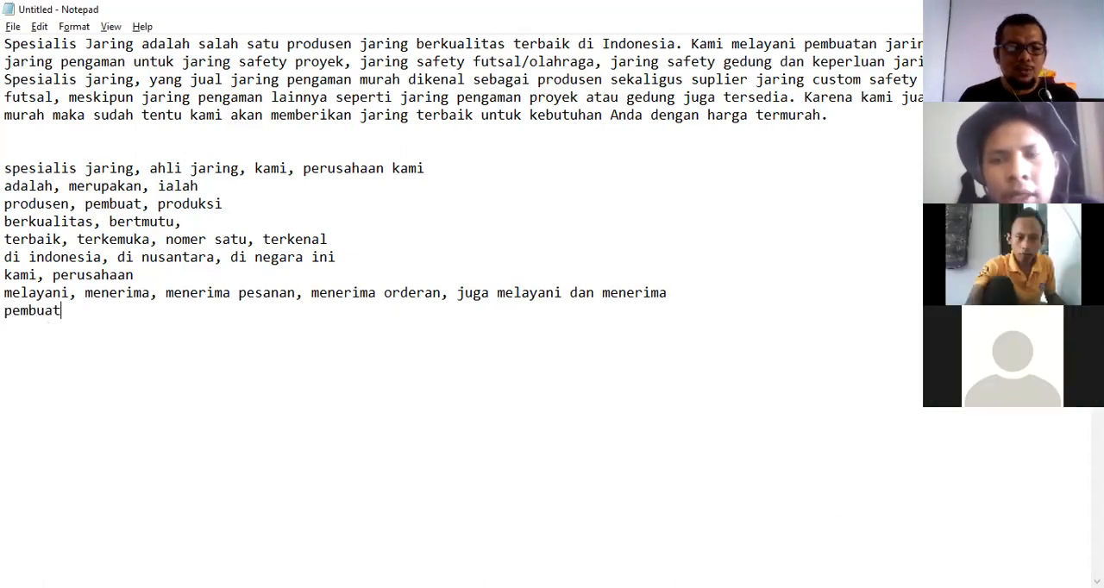
type("an, produksi")
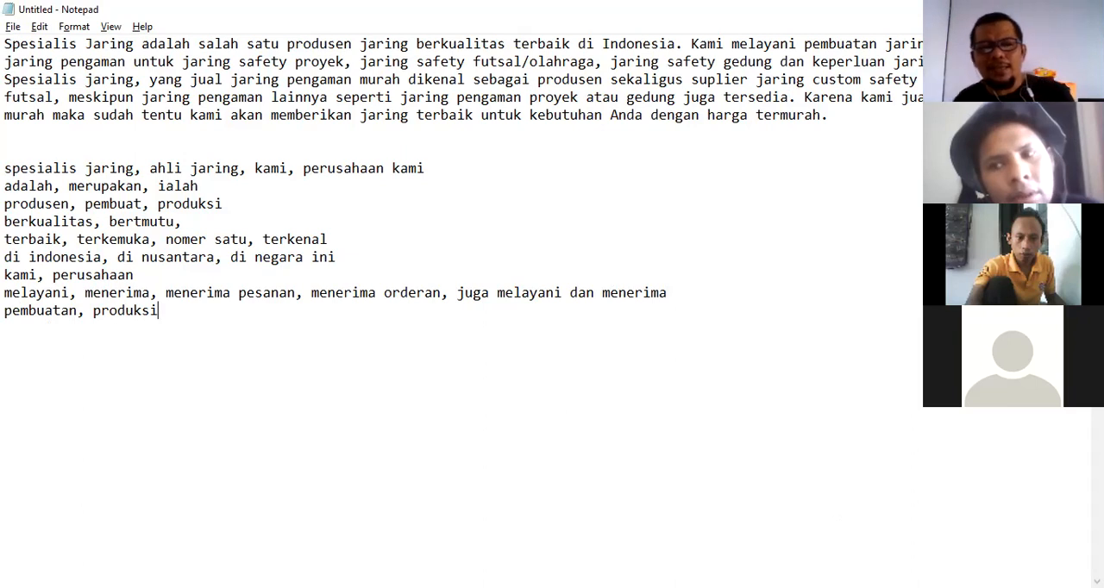
key("Return")
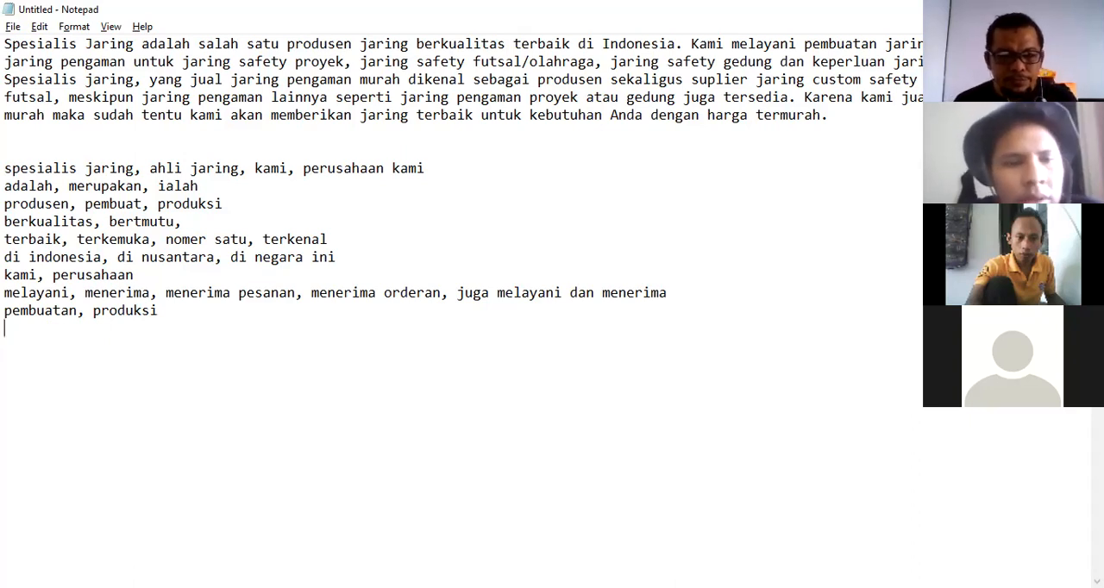
Examine the paragraph's next phrases, highlighting words such as jaring safety custom, pengaman, proyek and gedung.
key("alt+Tab")
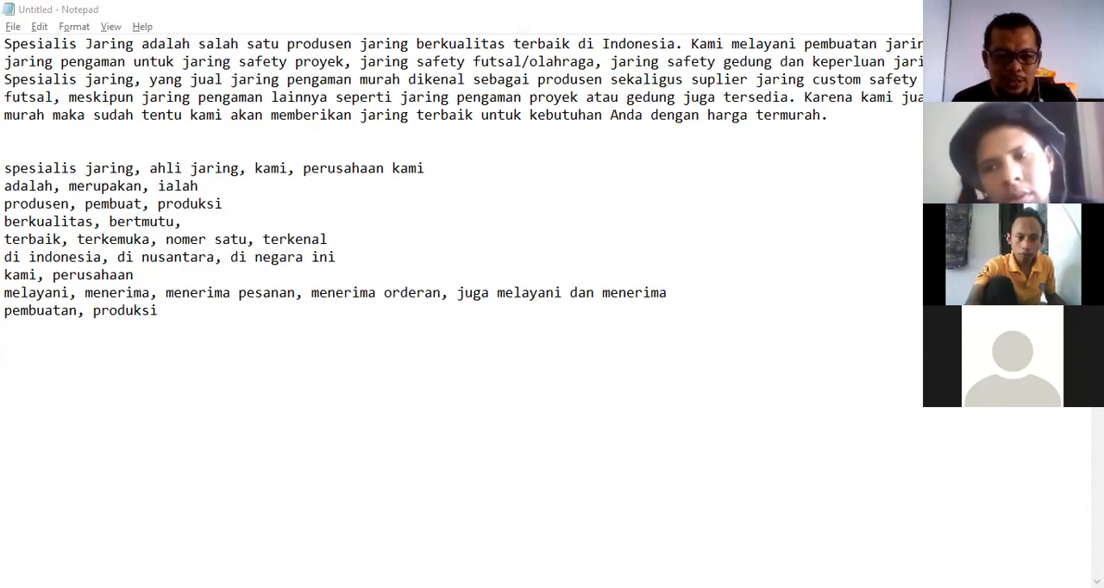
key("alt+Tab")
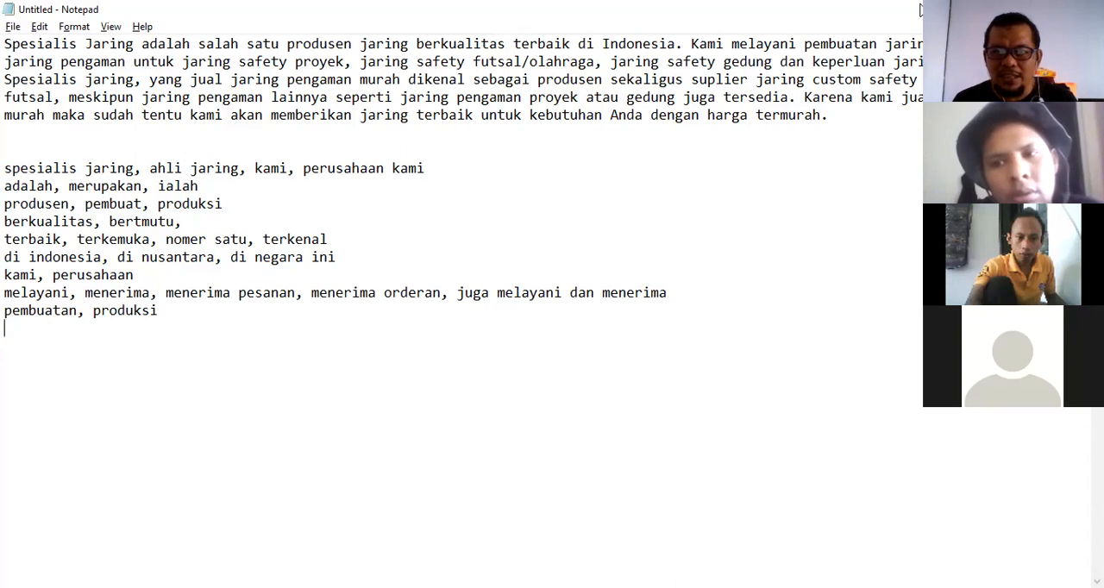
double_click(926, 44)
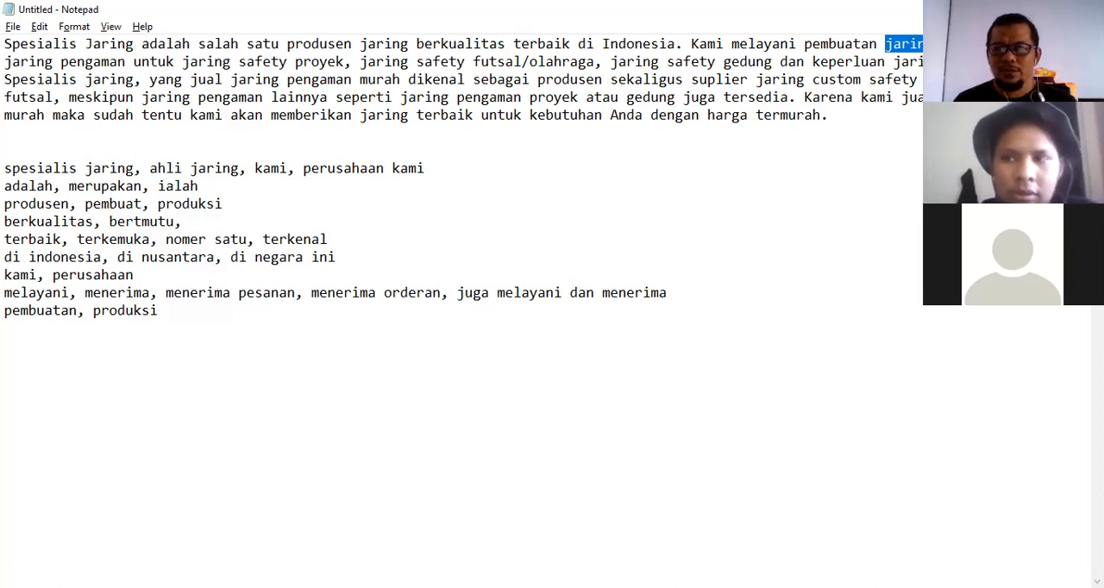
left_click(1048, 9)
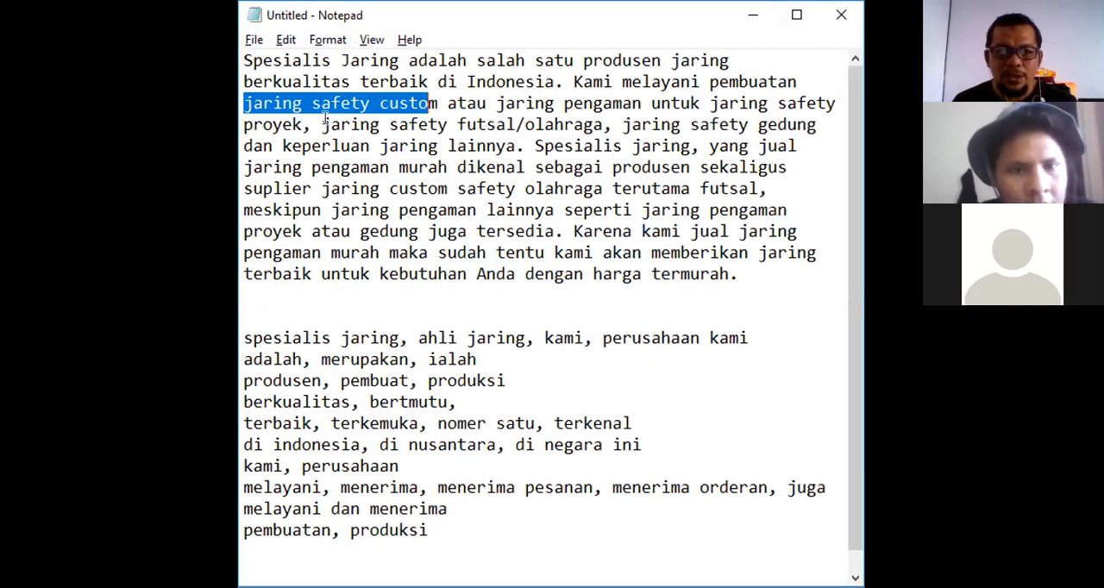
left_click(468, 102)
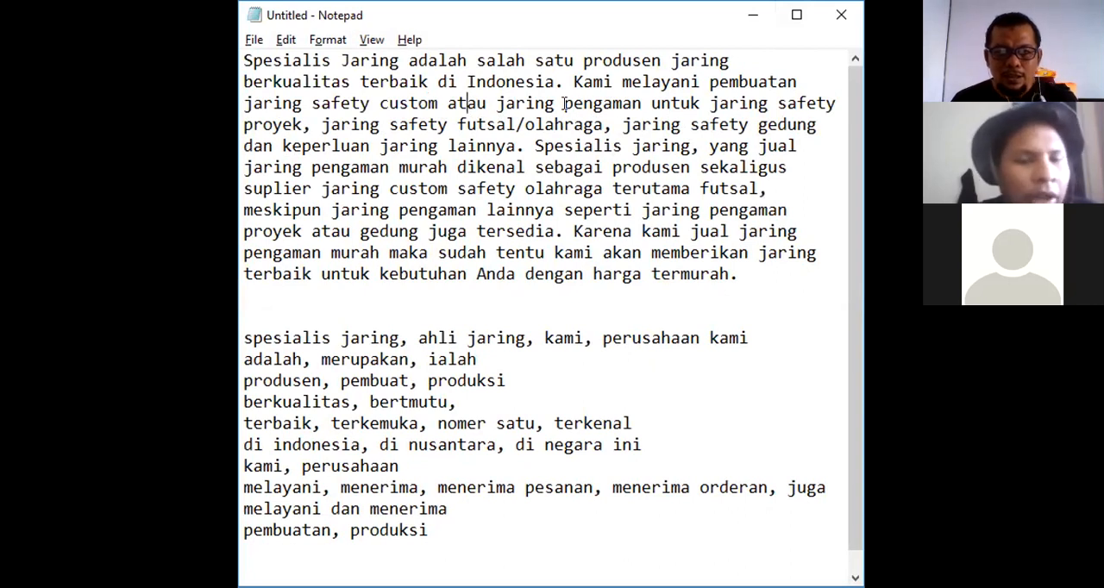
left_click_drag(565, 104, 604, 102)
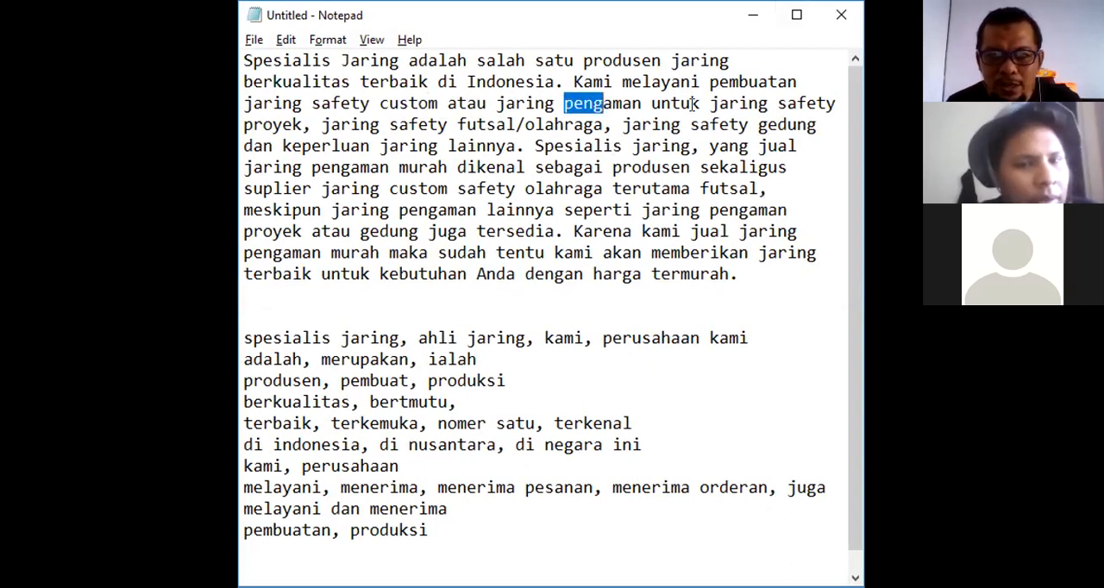
left_click_drag(302, 124, 255, 123)
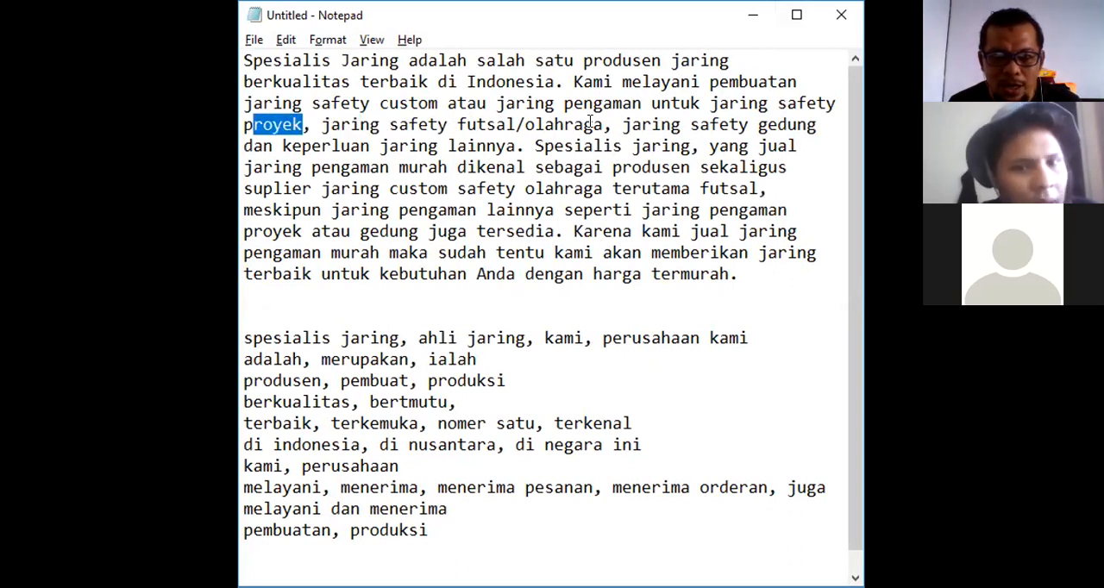
left_click_drag(759, 124, 811, 126)
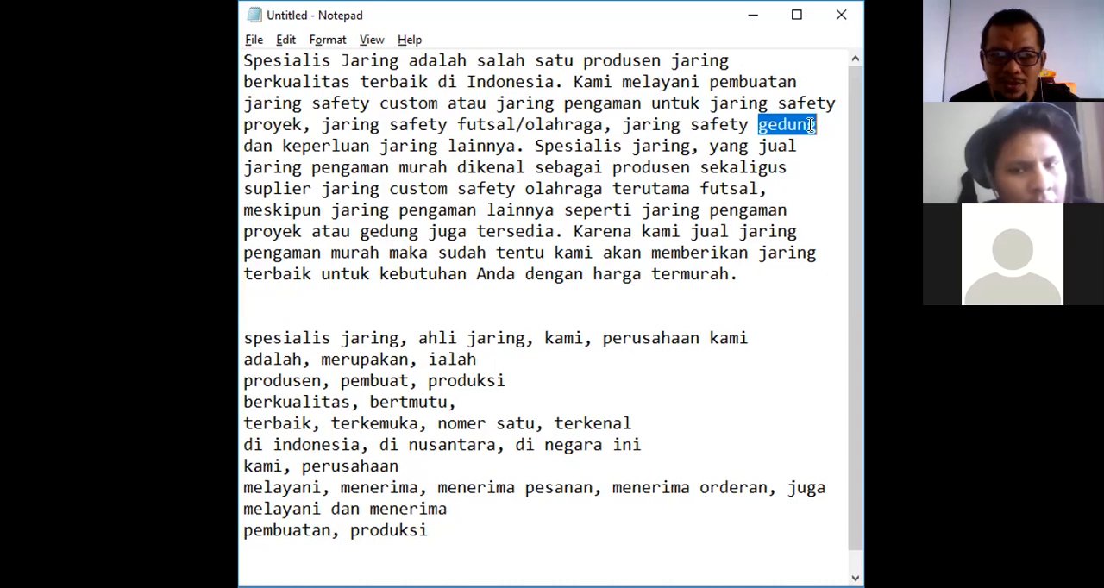
left_click(795, 17)
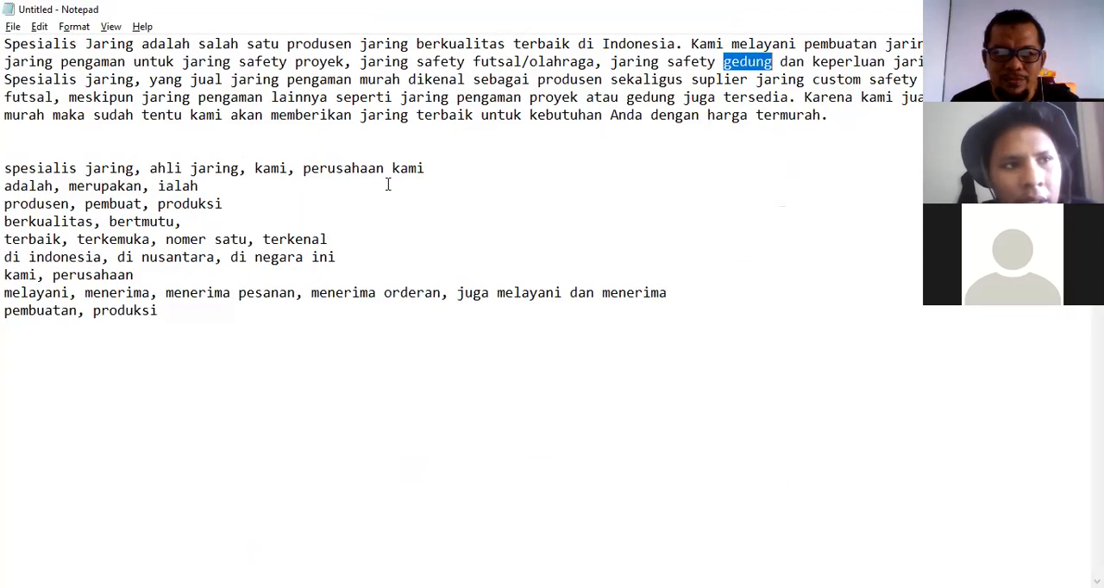
Add a synonym line "gedung, bangunan bertingkat" on a new line below the list.
left_click(166, 312)
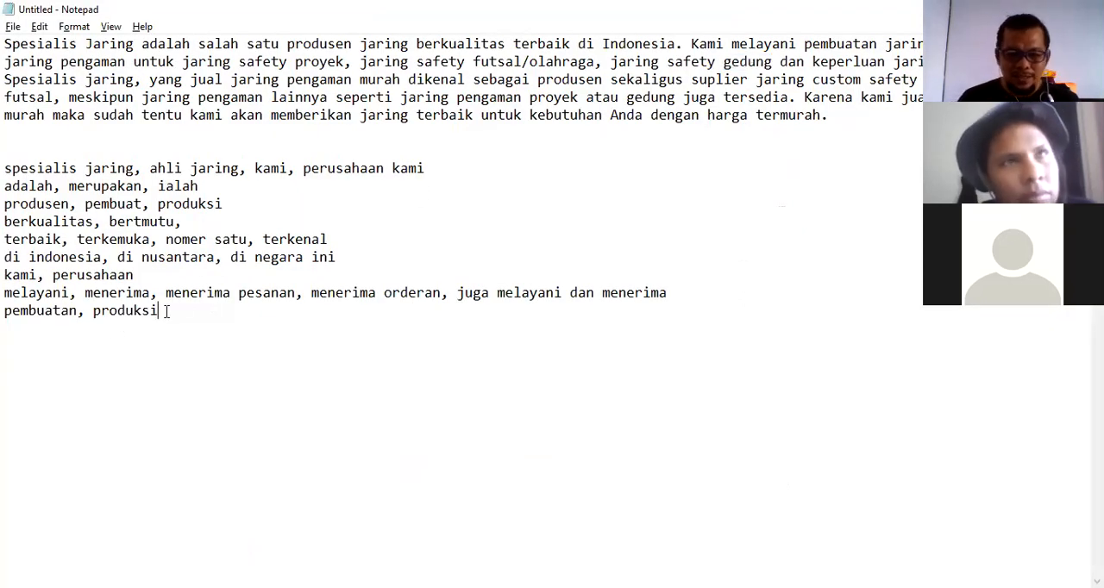
key("Return")
type("gedung, bangunan bertingkat")
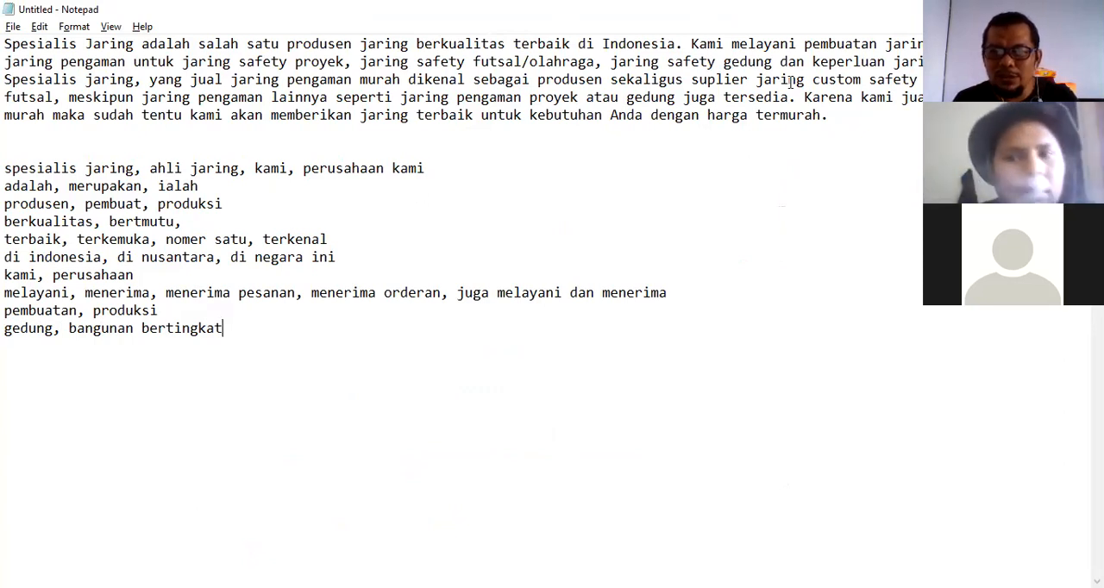
Add a synonym line "keperluan, kebutuhan," below the gedung line, taken from the paragraph's word keperluan.
left_click_drag(812, 61, 886, 61)
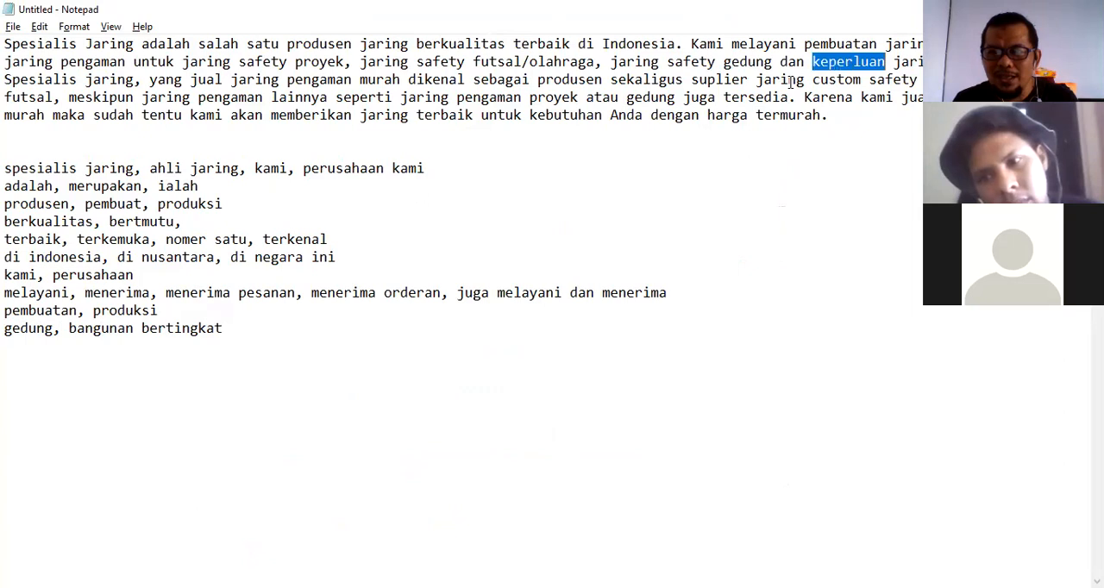
left_click(226, 329)
key("Return")
type("keperlu")
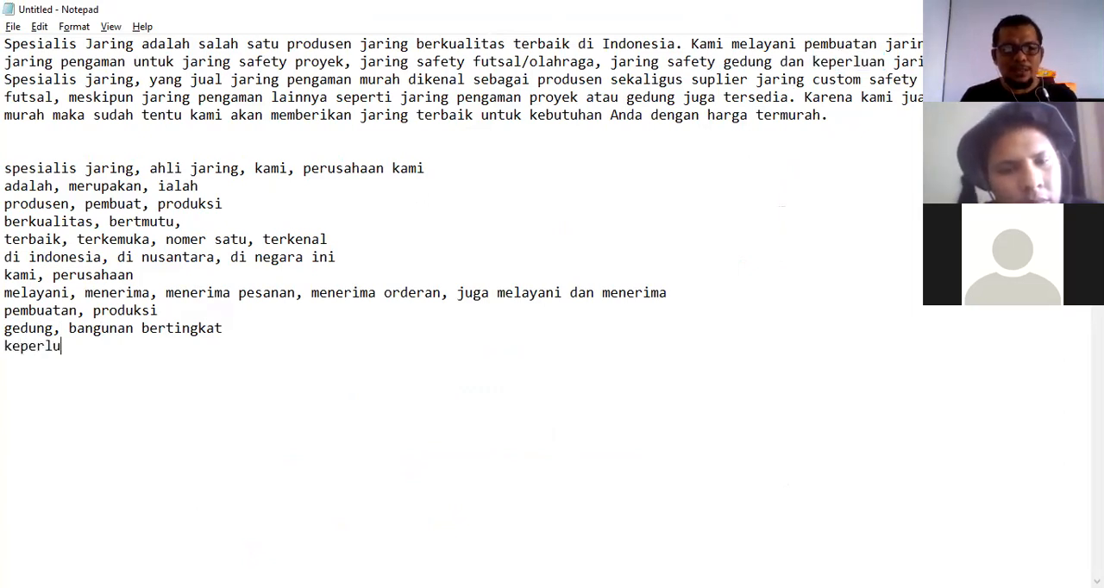
type("an, ke")
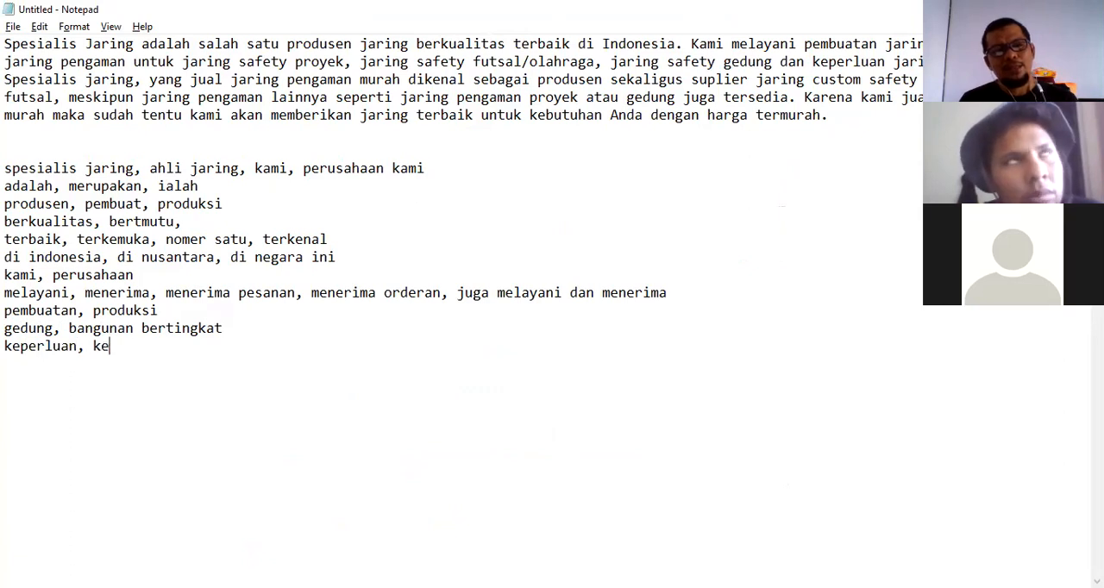
type("butuhan,")
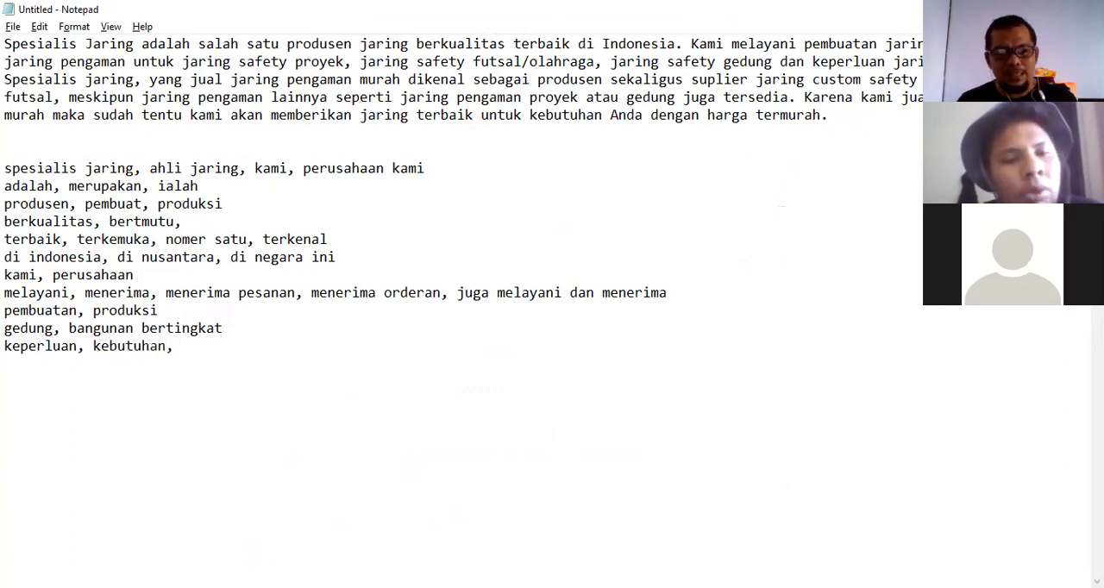
Append "kepentingan, keinginan" to the keperluan synonym line.
key("alt+Tab")
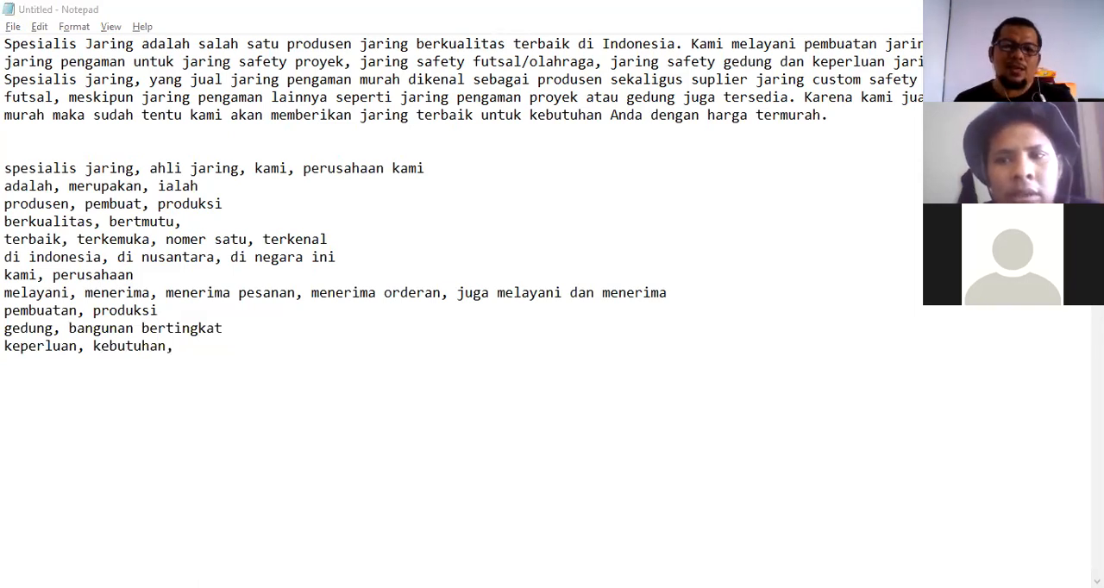
left_click(231, 440)
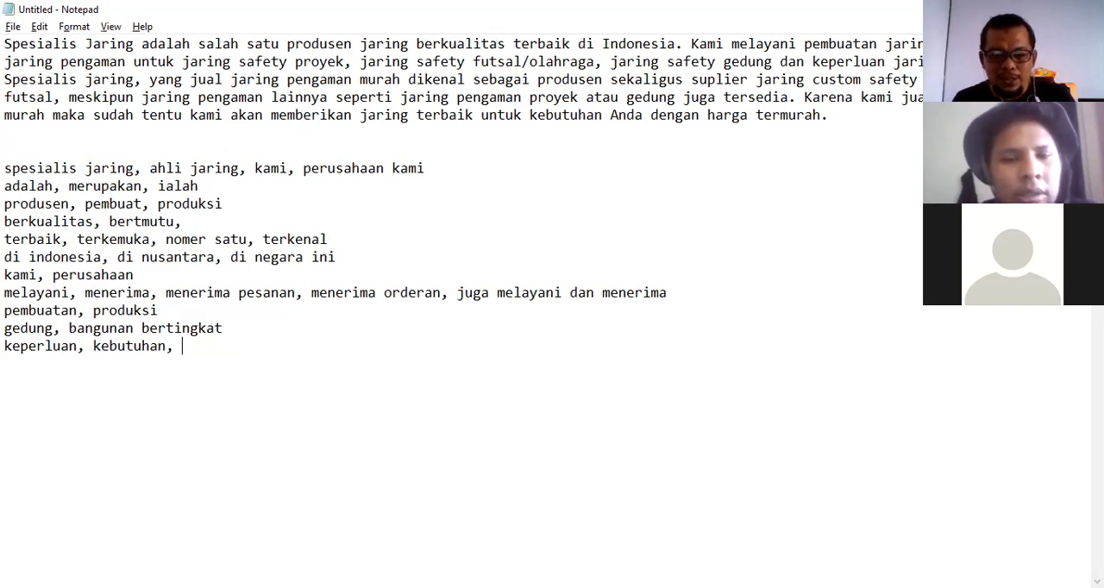
key("alt+Tab")
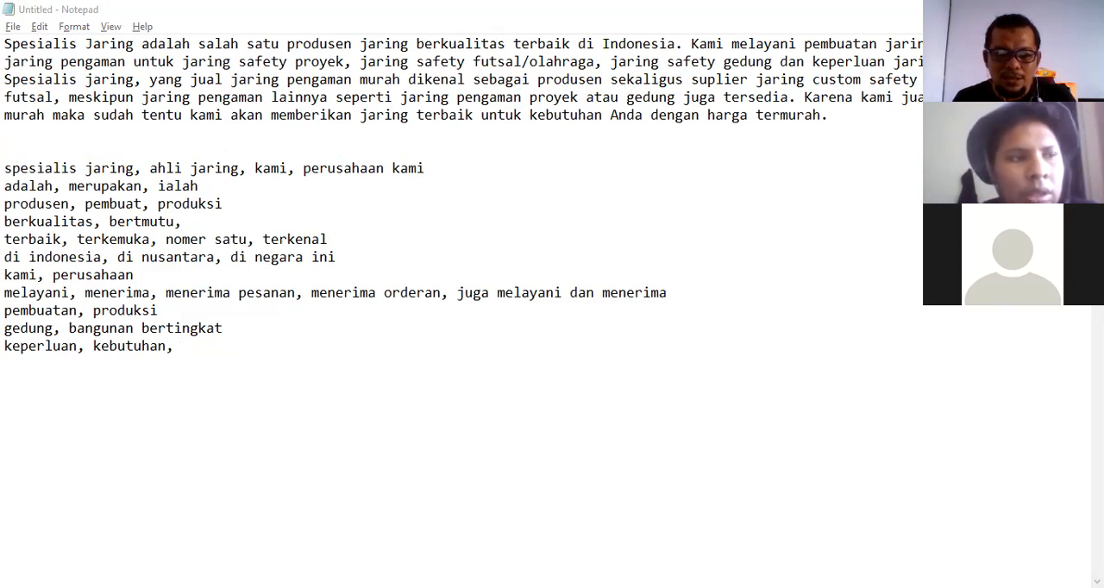
key("alt+Tab")
type("ke")
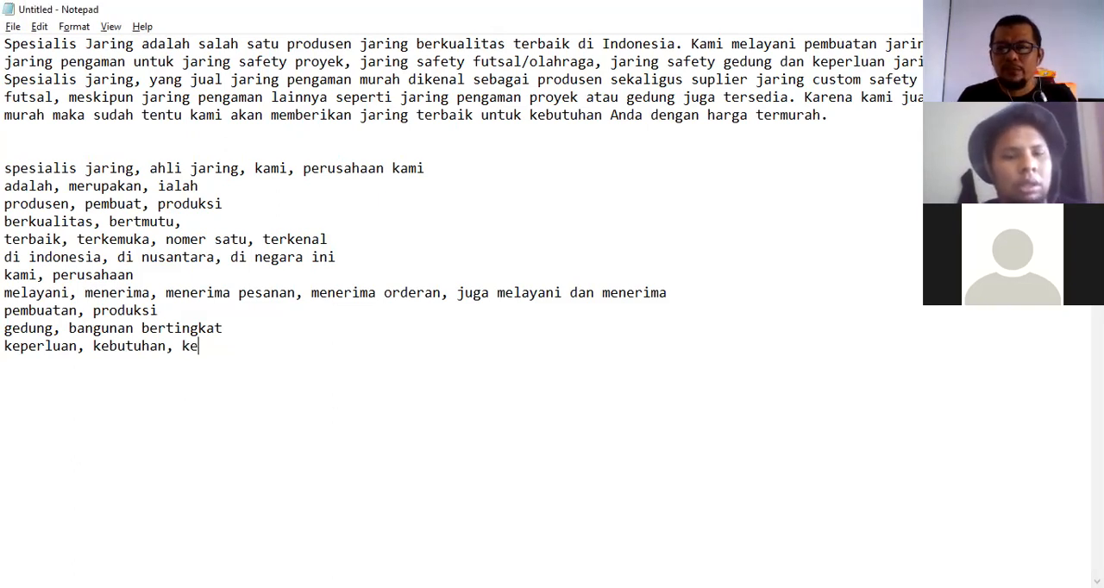
type("pentingan")
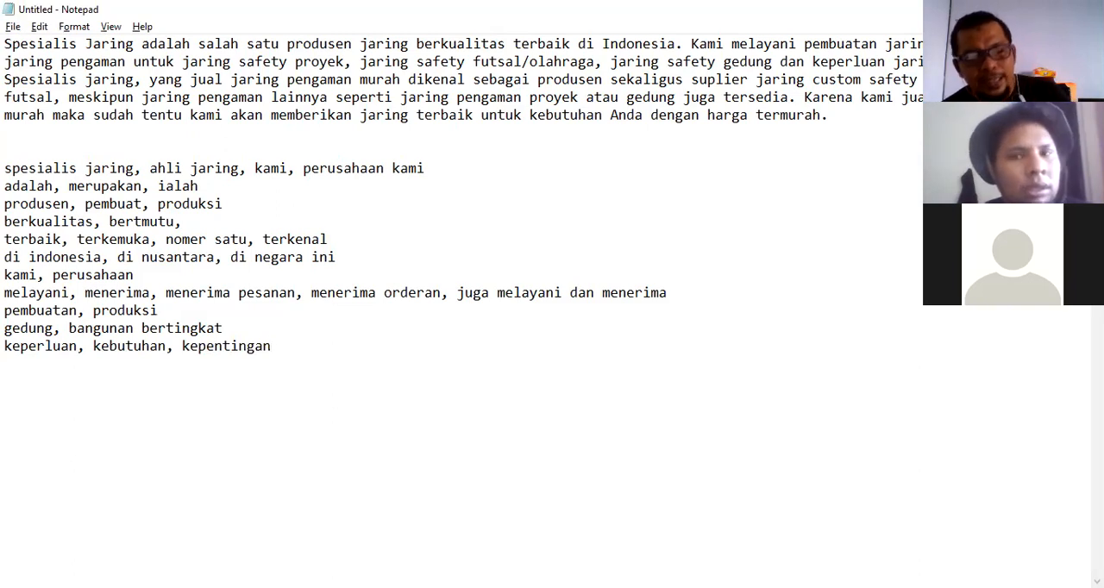
type(", keinginan")
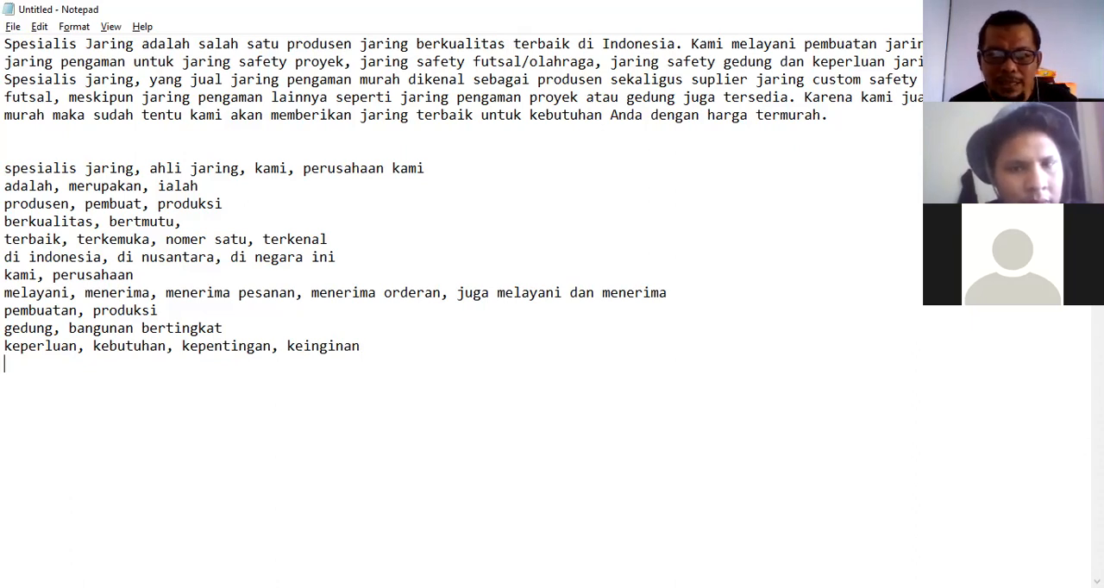
Add a synonym line "jual, menjual" on a new line below the list.
key("alt+Tab")
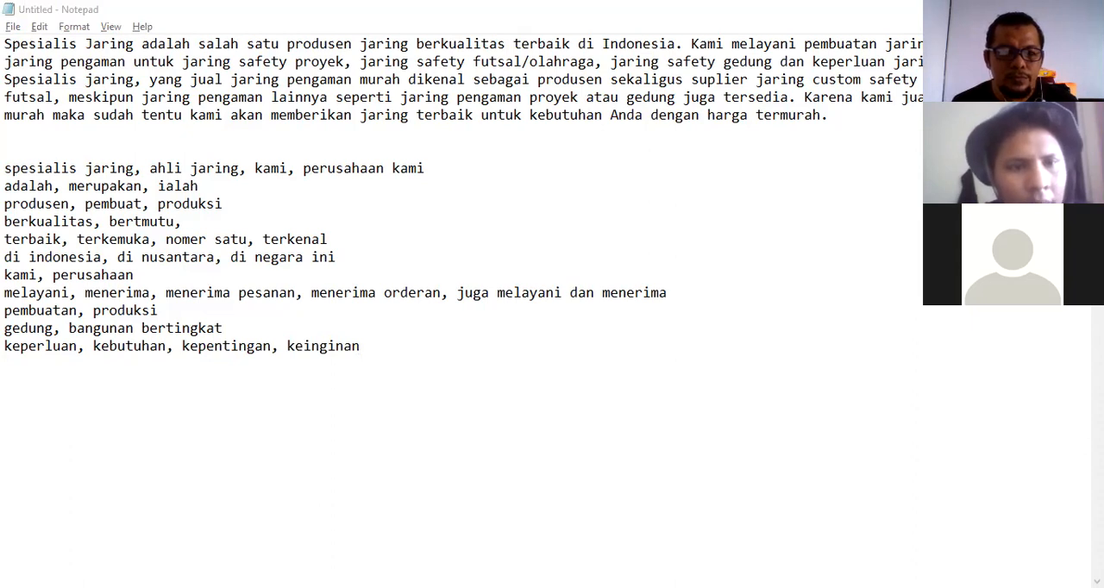
key("alt+Tab")
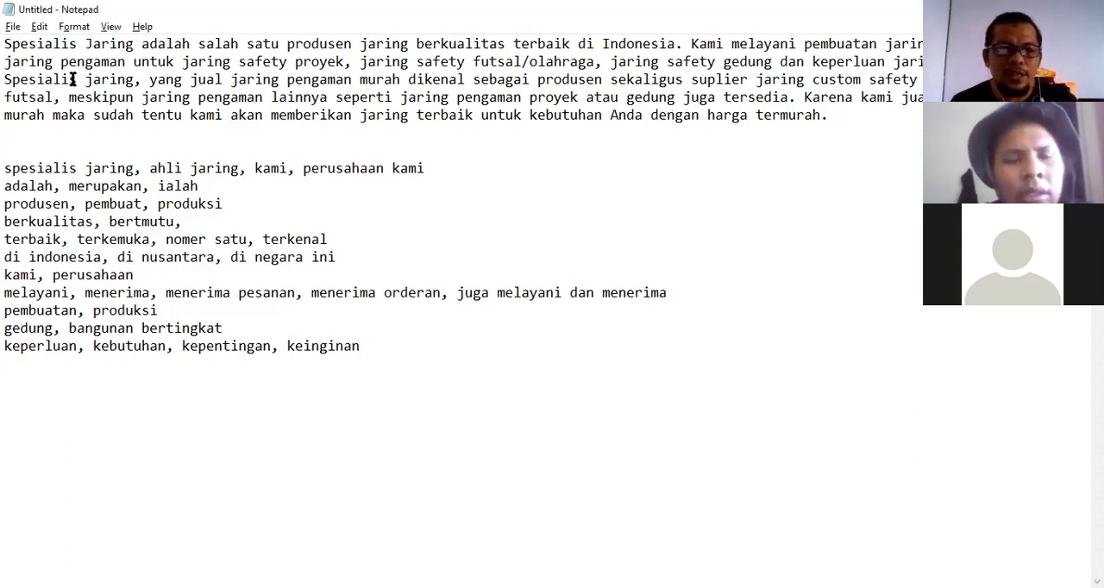
left_click_drag(15, 80, 12, 80)
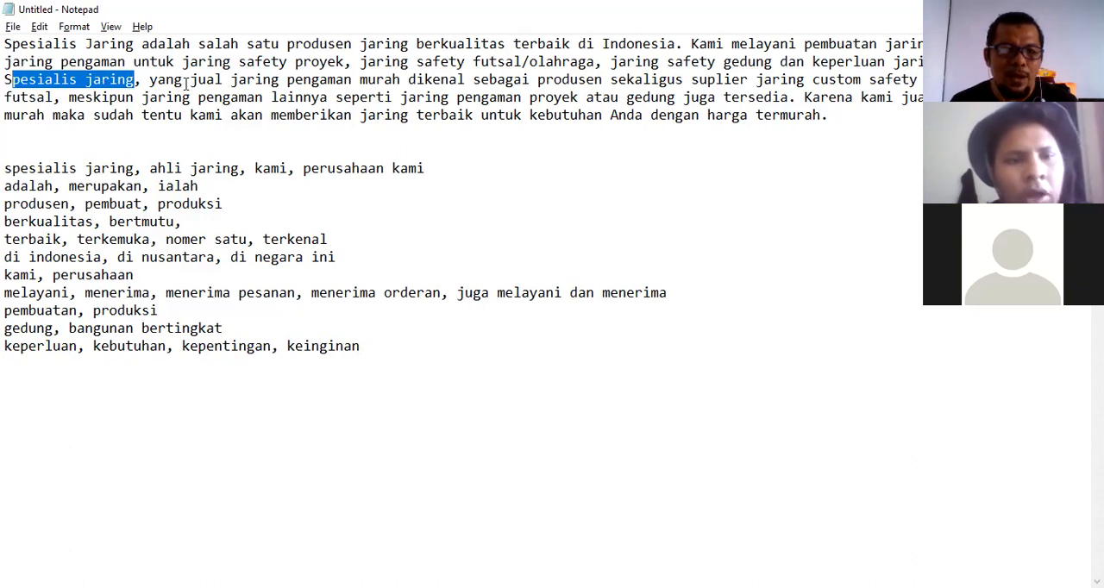
left_click_drag(192, 80, 223, 80)
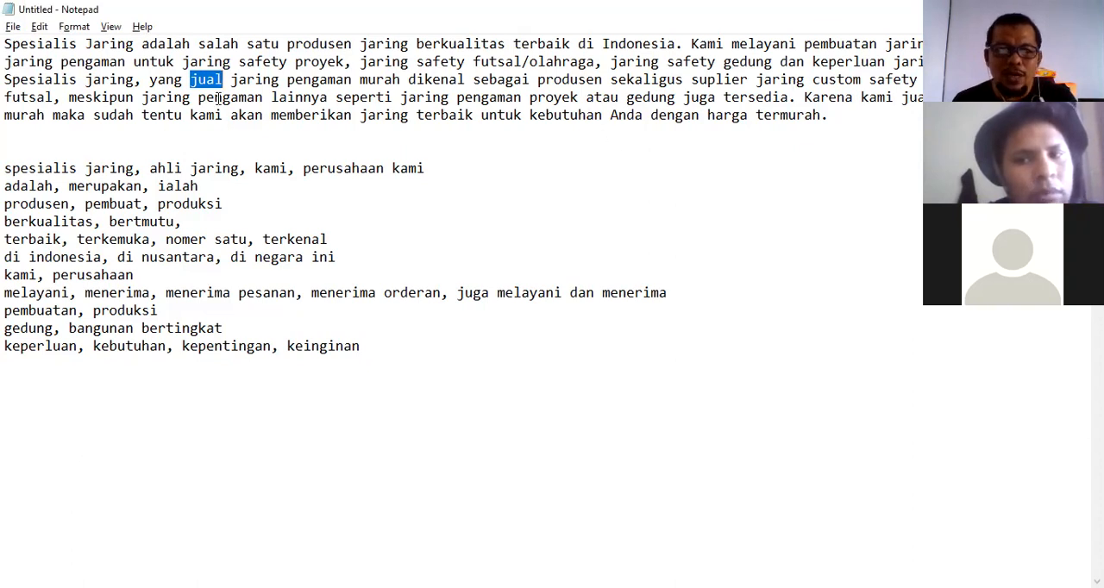
left_click(18, 371)
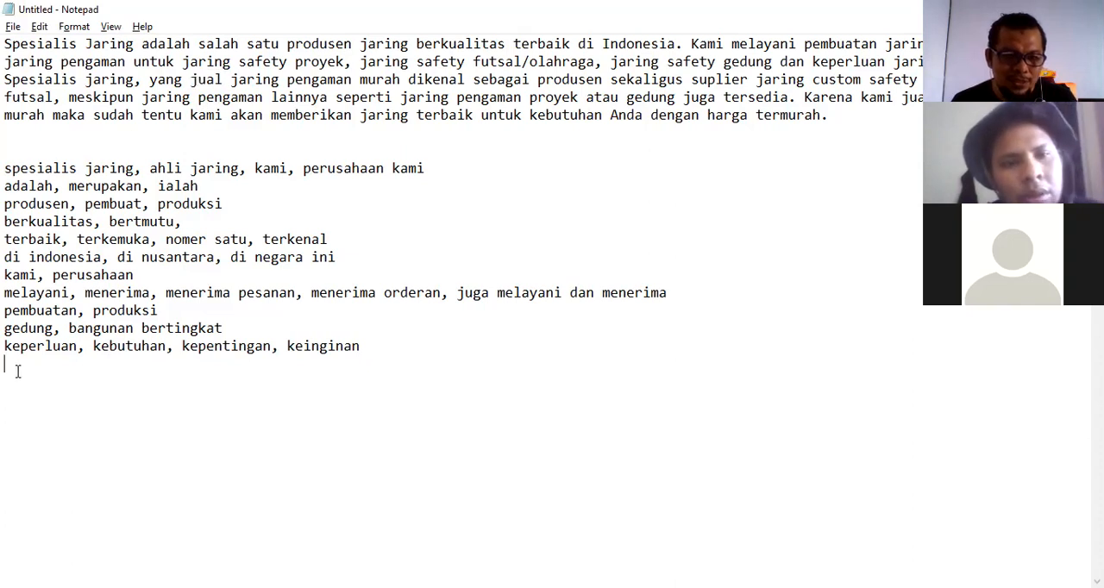
type("jual, ")
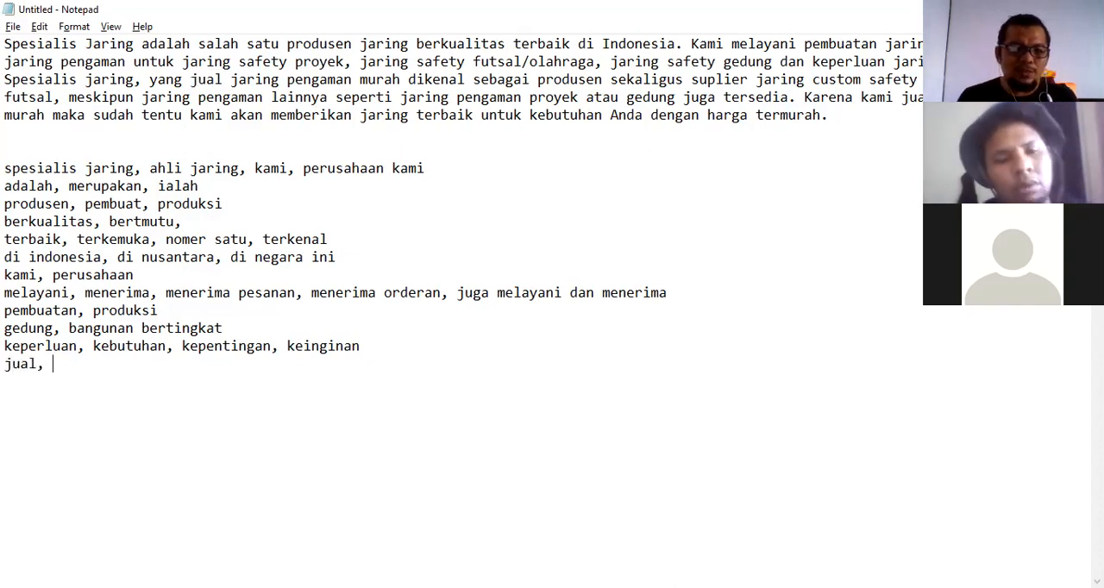
type("menjual")
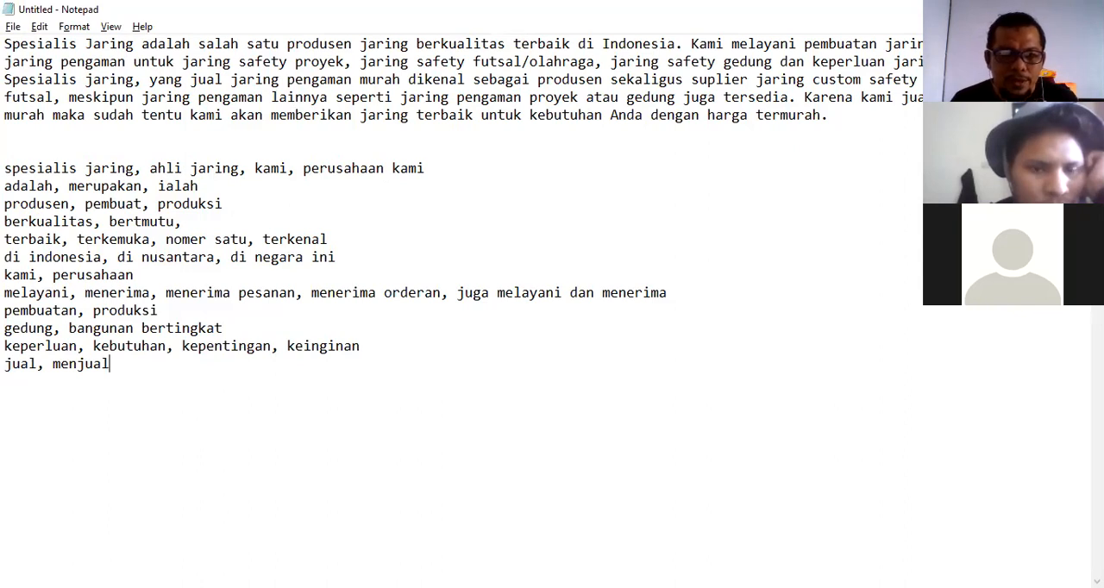
Add a synonym line "murah, harga terjau" on a new line below the jual line.
key("alt+Tab")
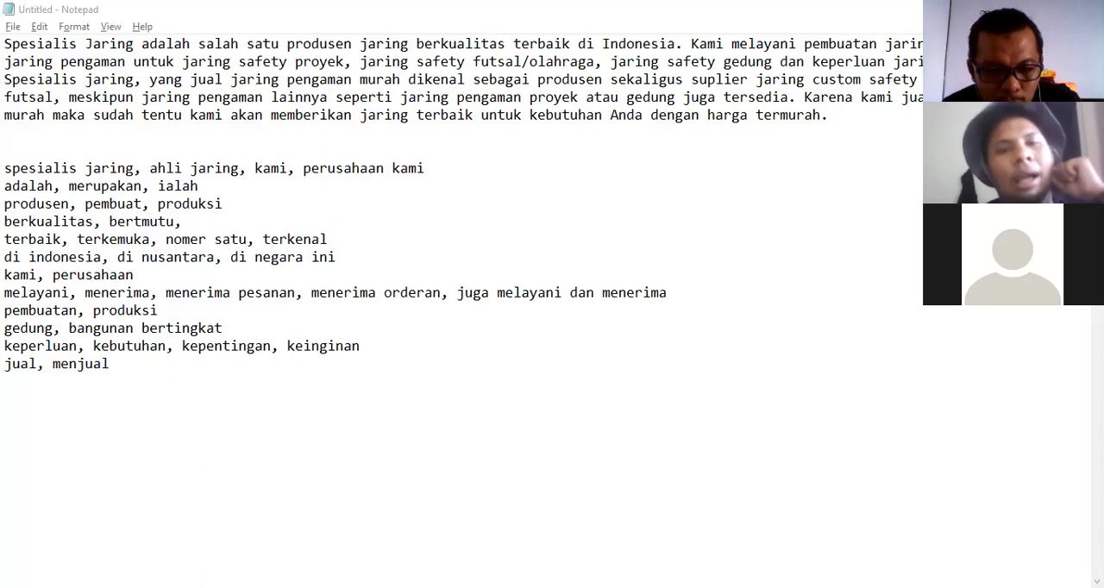
left_click(144, 364)
key("Return")
type("murah,")
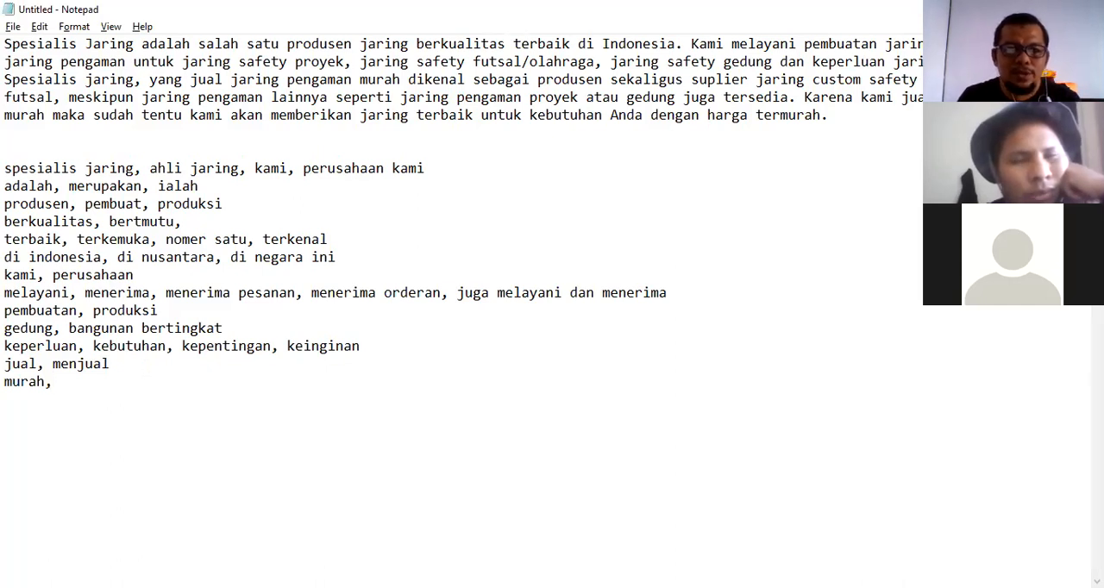
type(" harga")
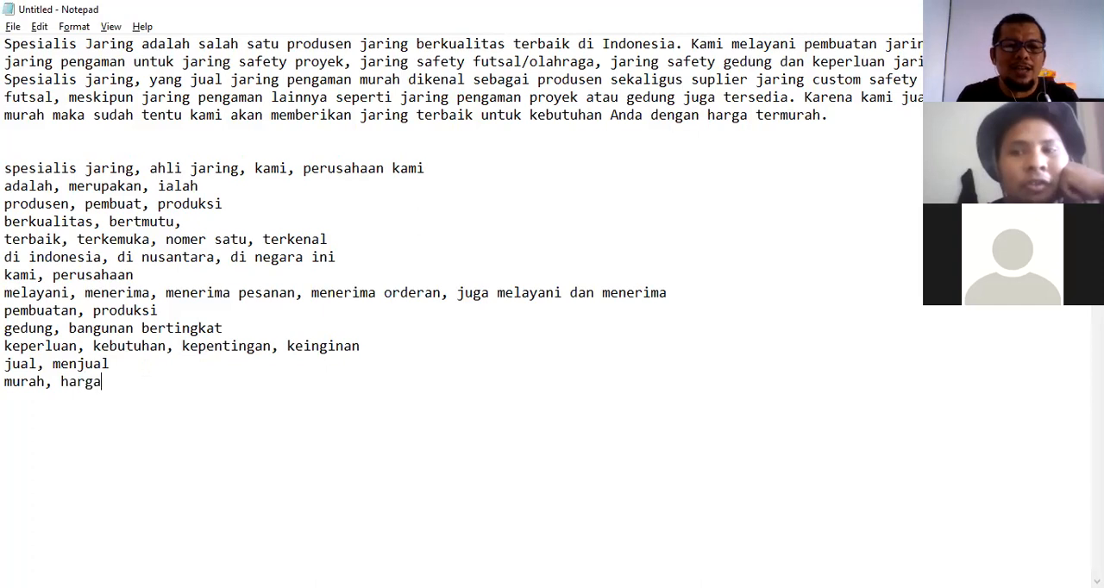
type(" terjau")
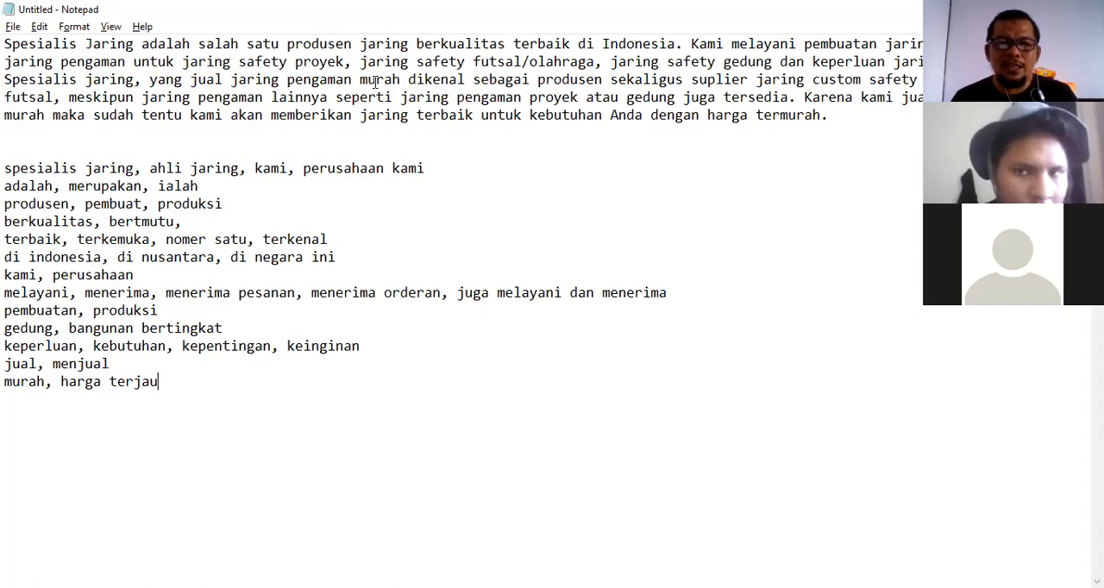
Add a synonym line "sekaligus, termasuk," below the list, removing the extra "sek" typed after it.
left_click_drag(408, 79, 449, 80)
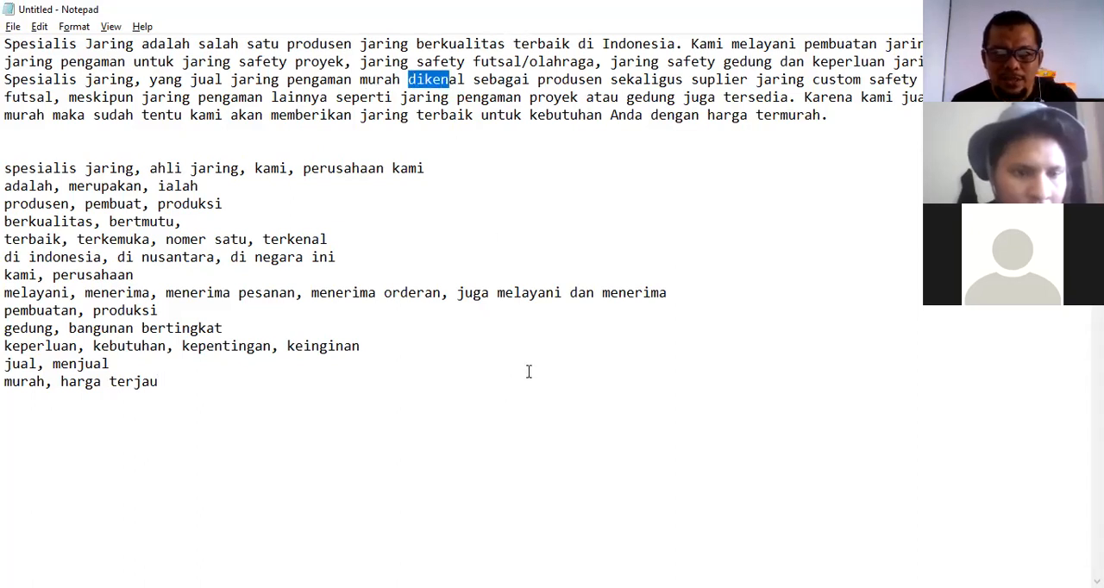
left_click_drag(538, 79, 595, 80)
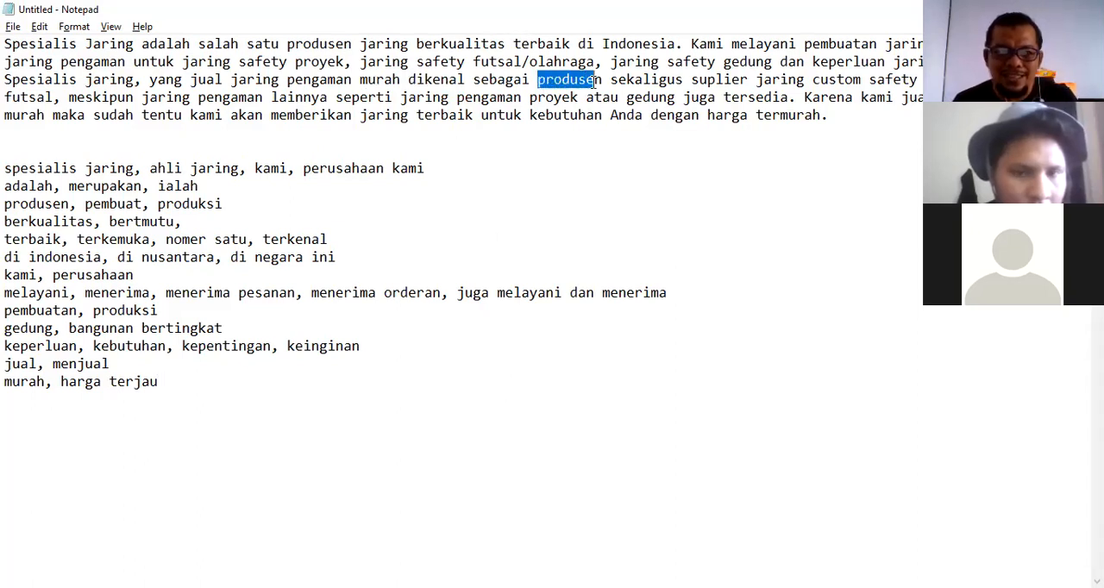
left_click_drag(233, 205, 6, 207)
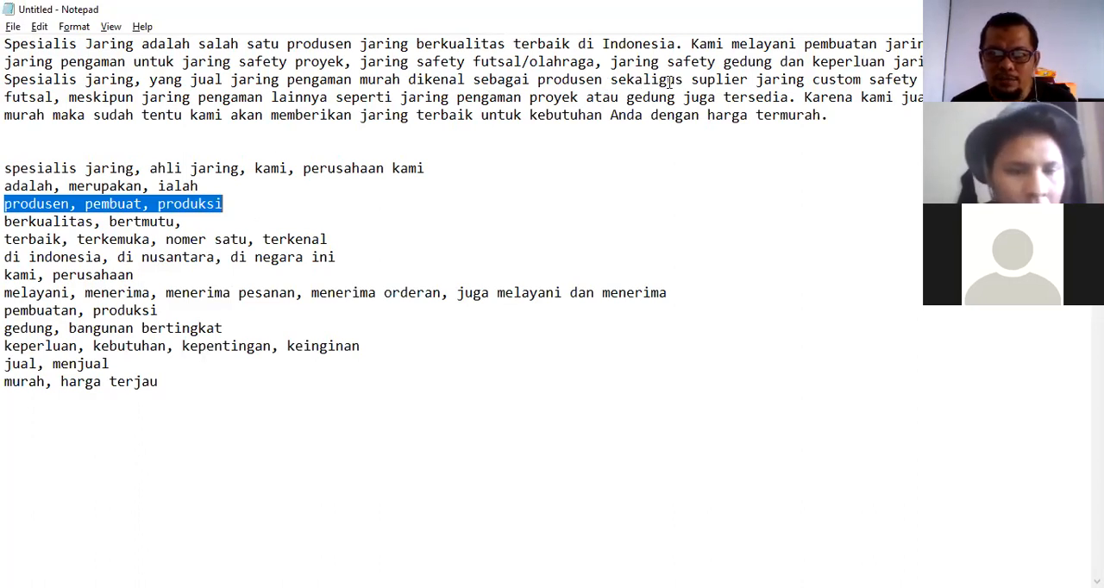
left_click(160, 381)
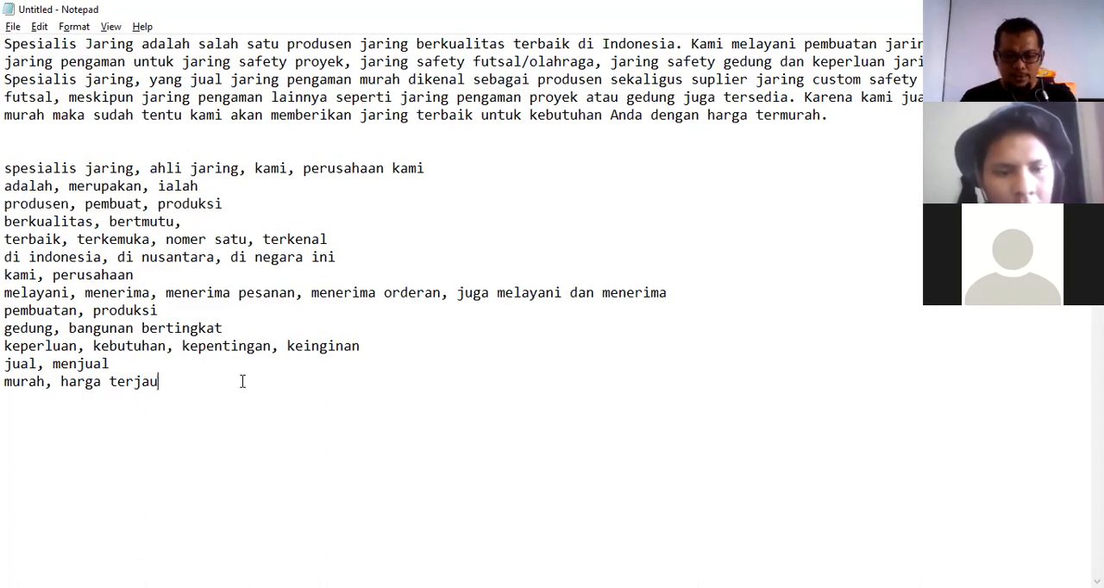
key("Return")
type("sekaligus, term")
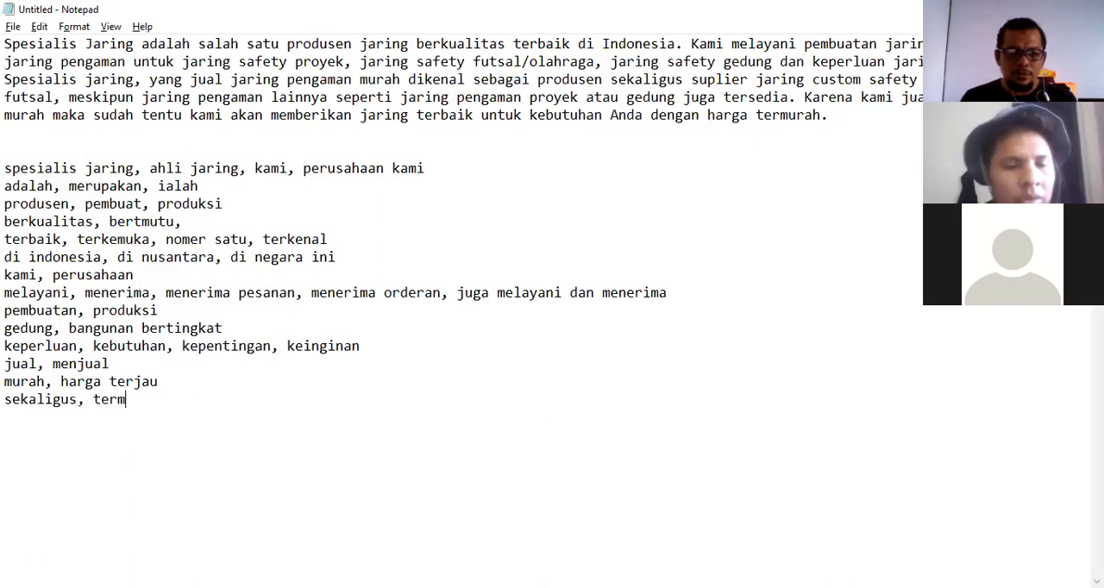
type("asuk, ")
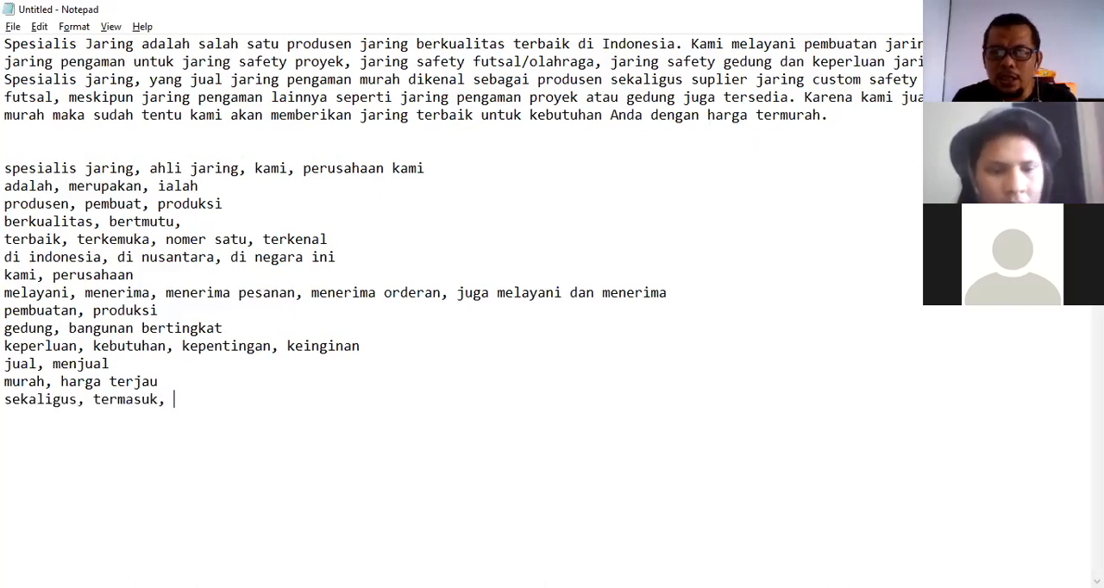
type("sek")
key("BackSpace")
key("BackSpace")
key("BackSpace")
key("BackSpace")
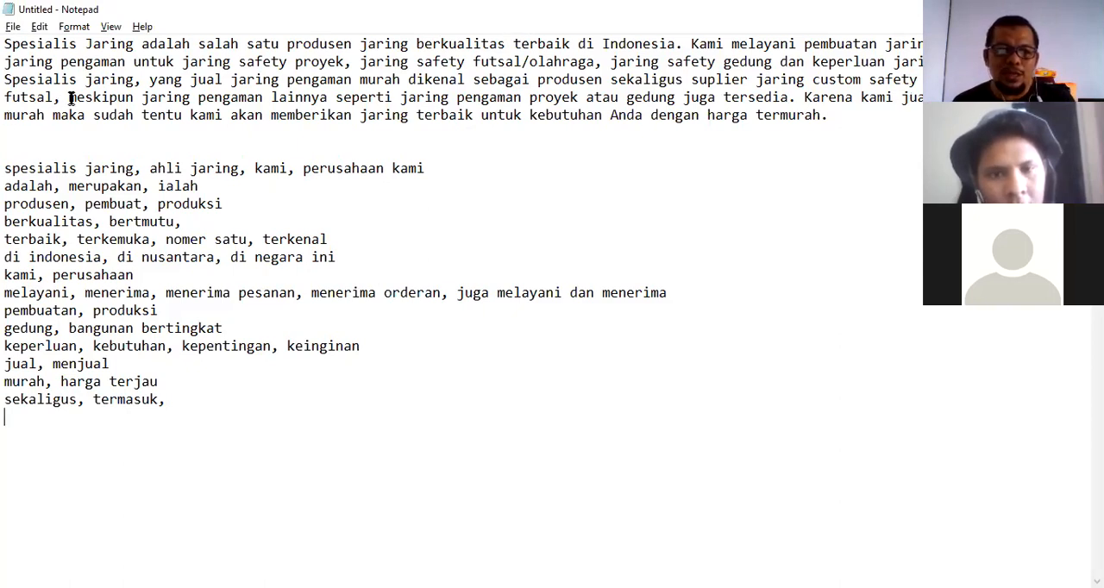
Add a synonym line "meskipun, walaupun," below the list, removing the "bagaimanapun" typed after it.
left_click_drag(69, 98, 126, 98)
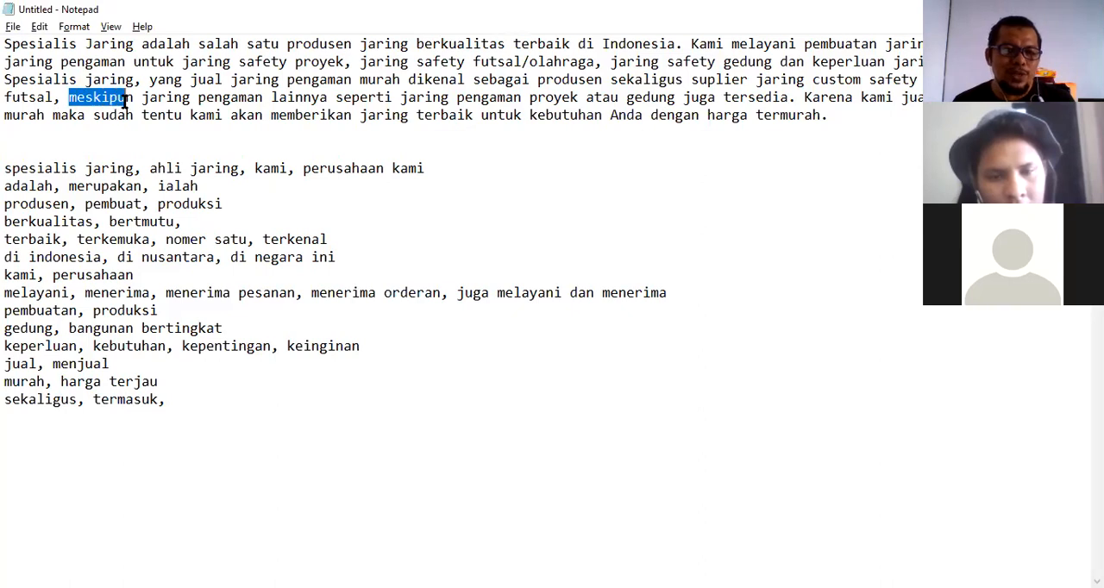
left_click(173, 400)
key("Return")
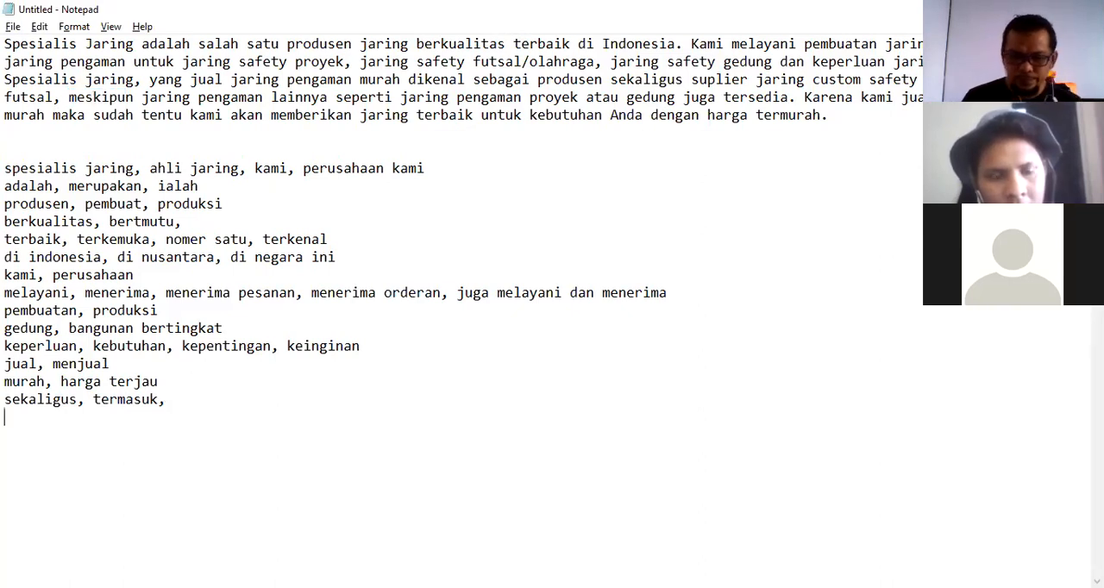
type("meski")
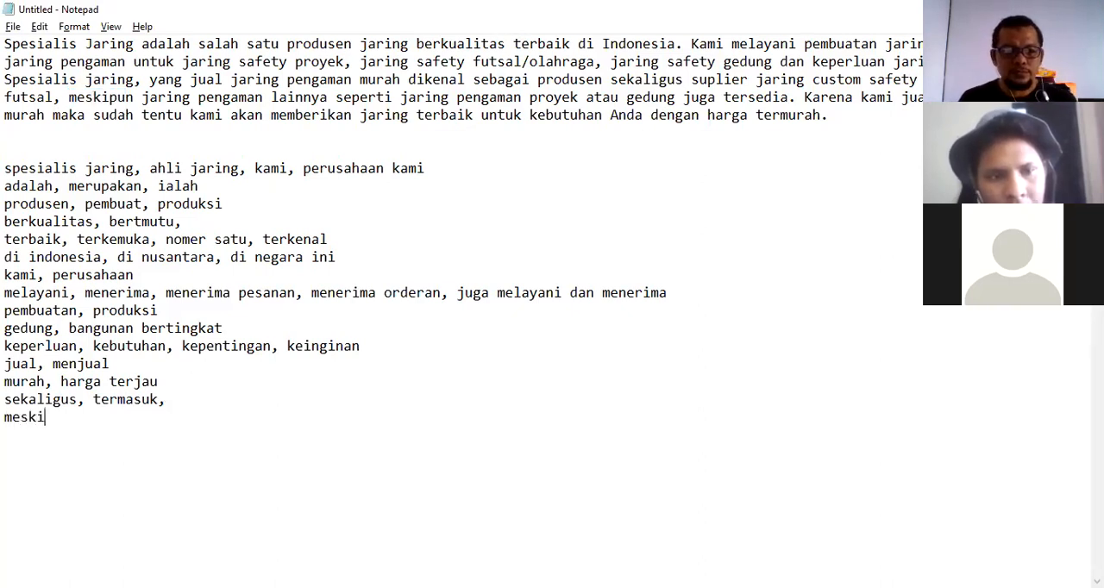
type("pun")
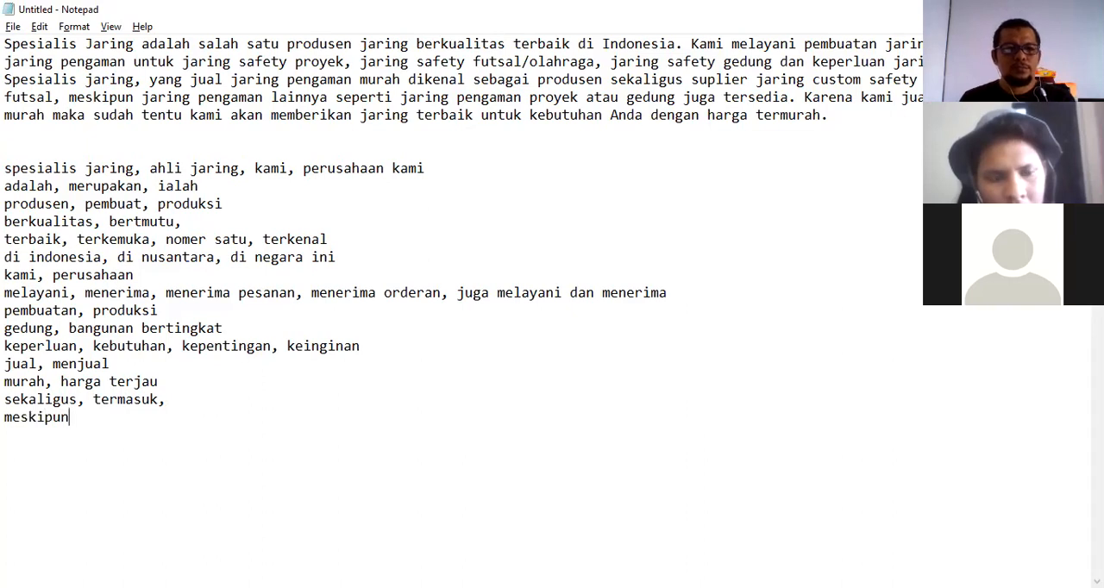
type(", walaupun")
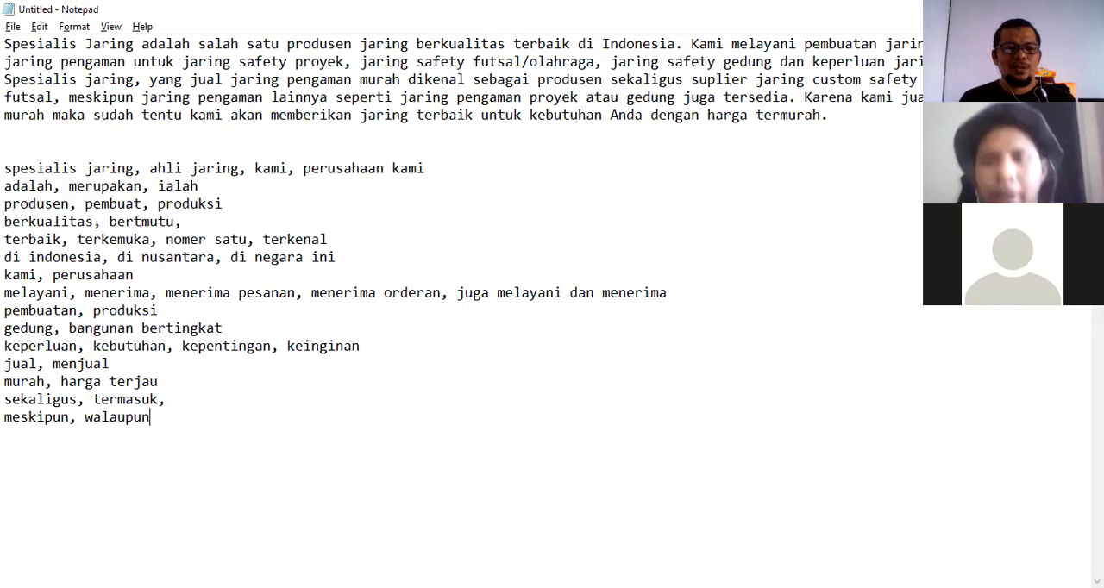
type(",")
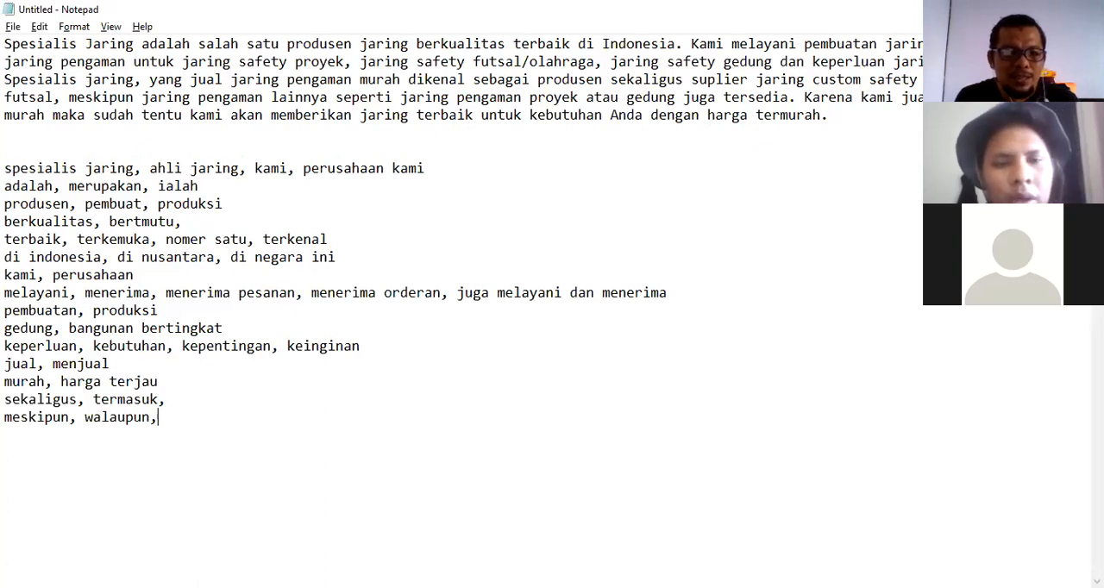
type("bagaimanapu")
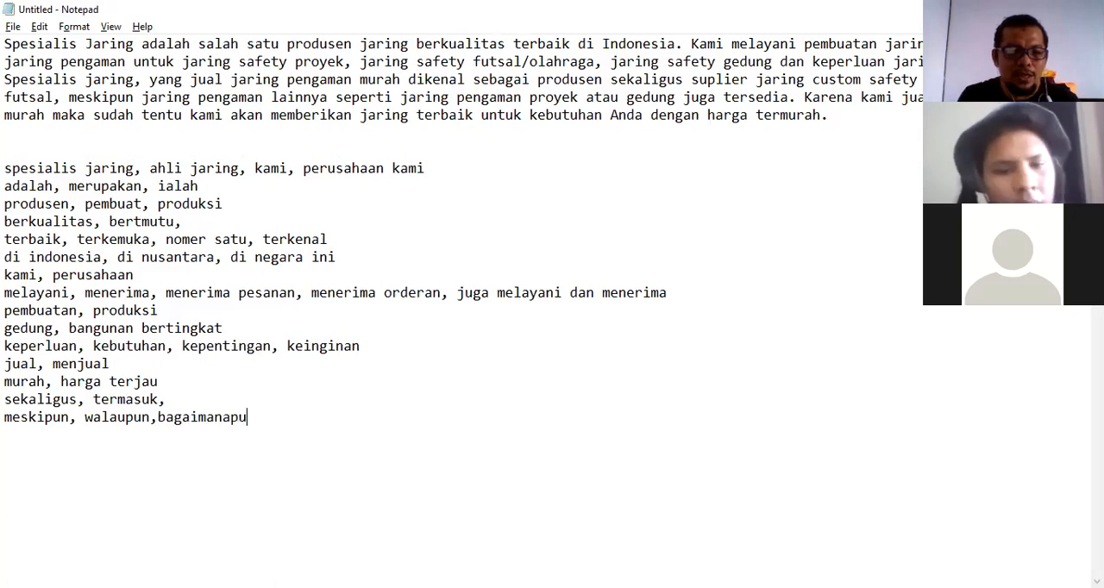
type("n")
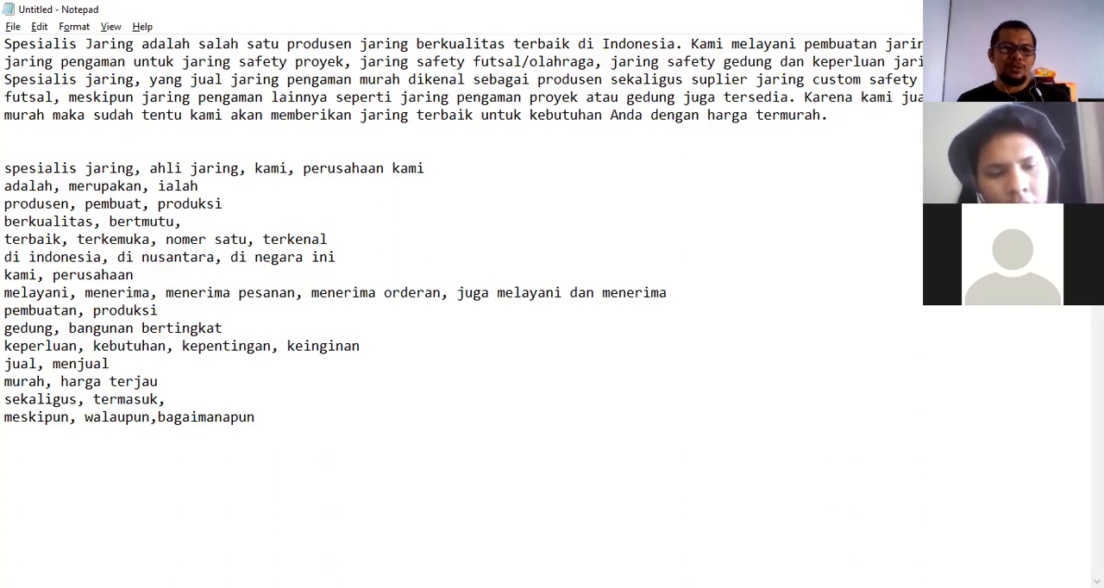
key("BackSpace")
key("BackSpace")
key("BackSpace")
key("BackSpace")
key("BackSpace")
key("BackSpace")
key("BackSpace")
key("BackSpace")
key("BackSpace")
key("BackSpace")
key("BackSpace")
key("BackSpace")
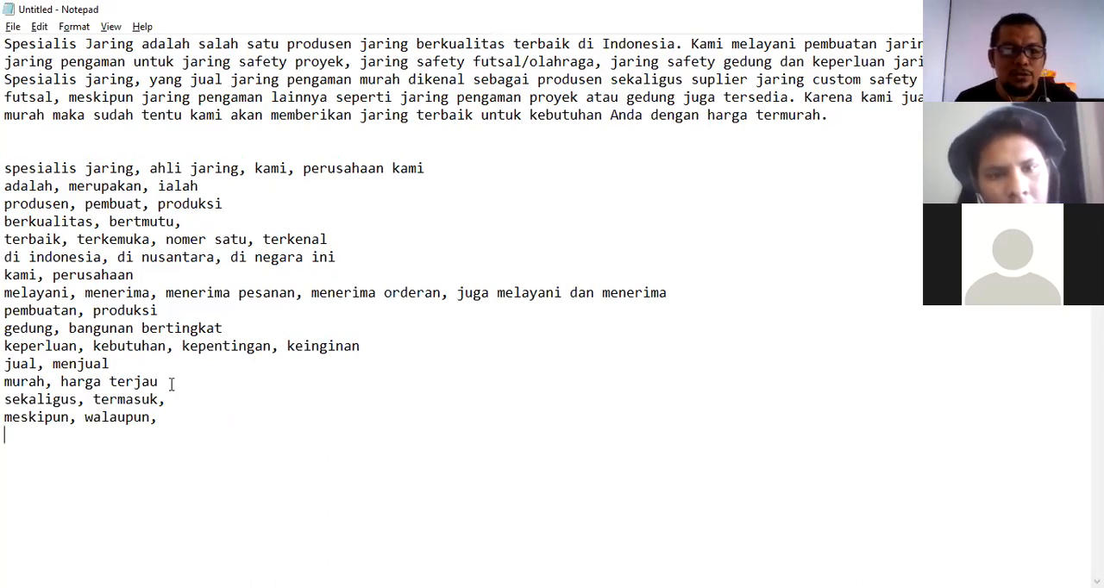
Add a synonym line "tersedia, available, ready" on a new line below the meskipun line.
key("alt+Tab")
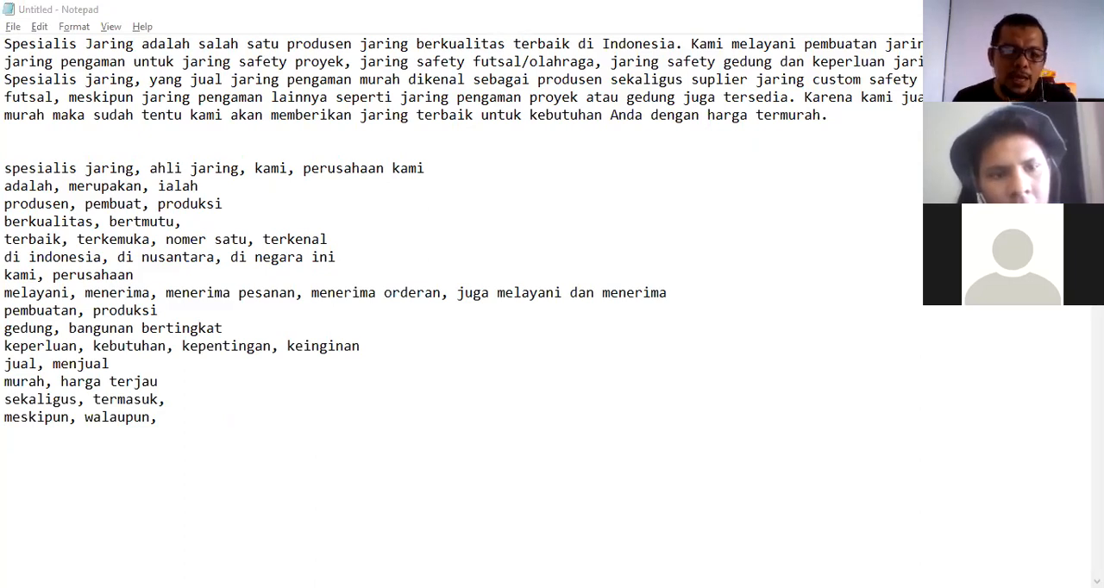
key("alt+Tab")
type("terse")
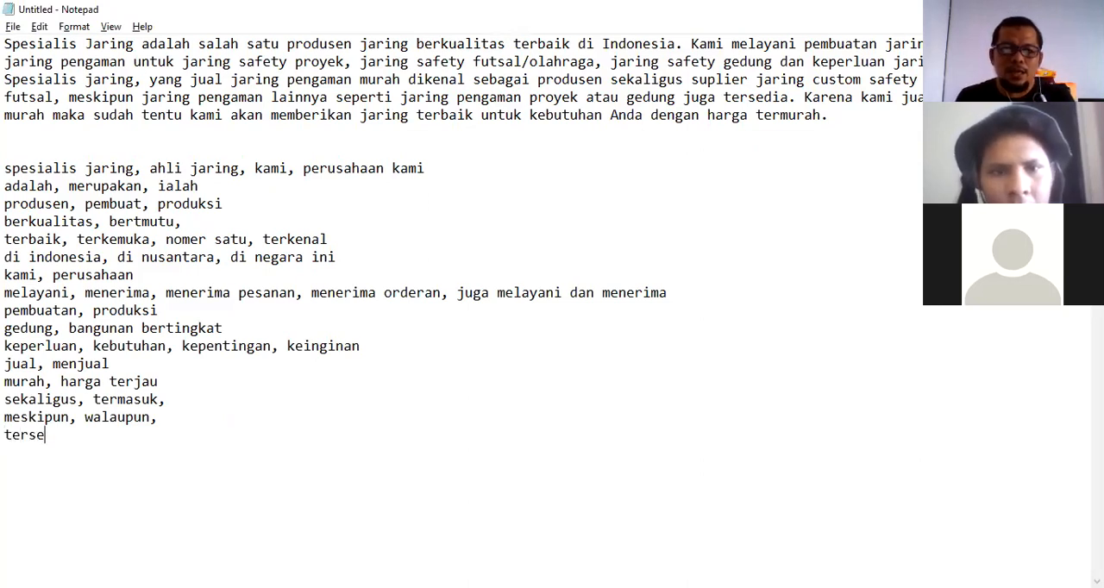
type("dia")
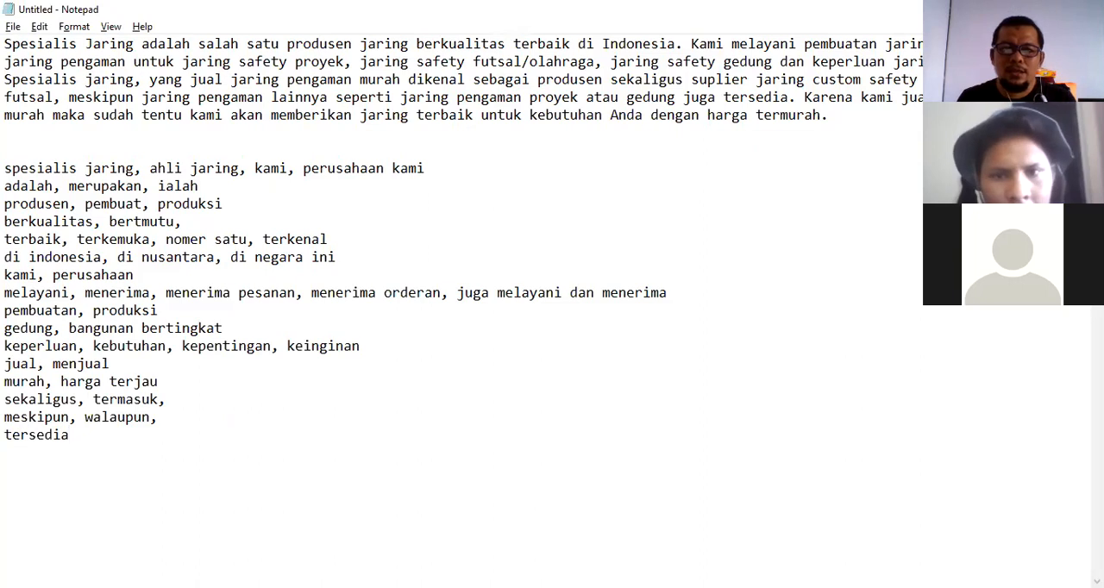
left_click_drag(629, 97, 675, 97)
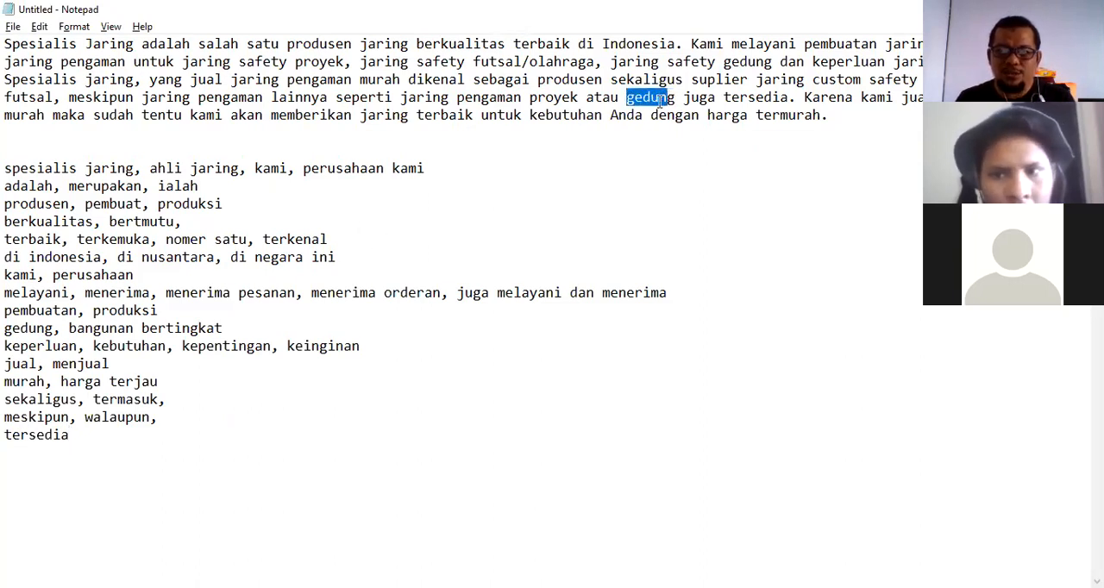
left_click_drag(524, 98, 484, 99)
left_click(516, 96)
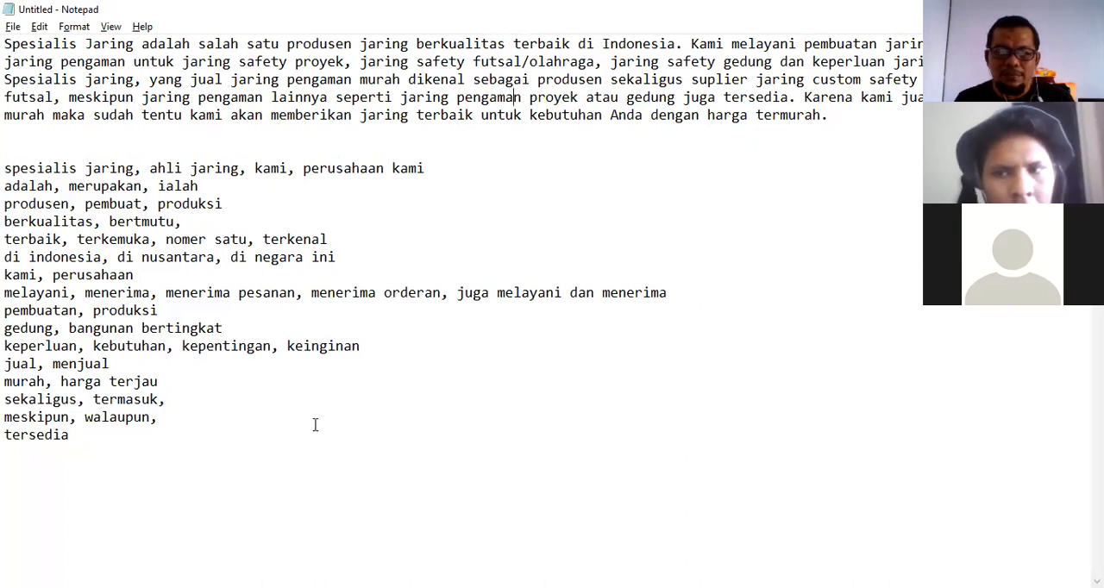
type(", ab")
key("BackSpace")
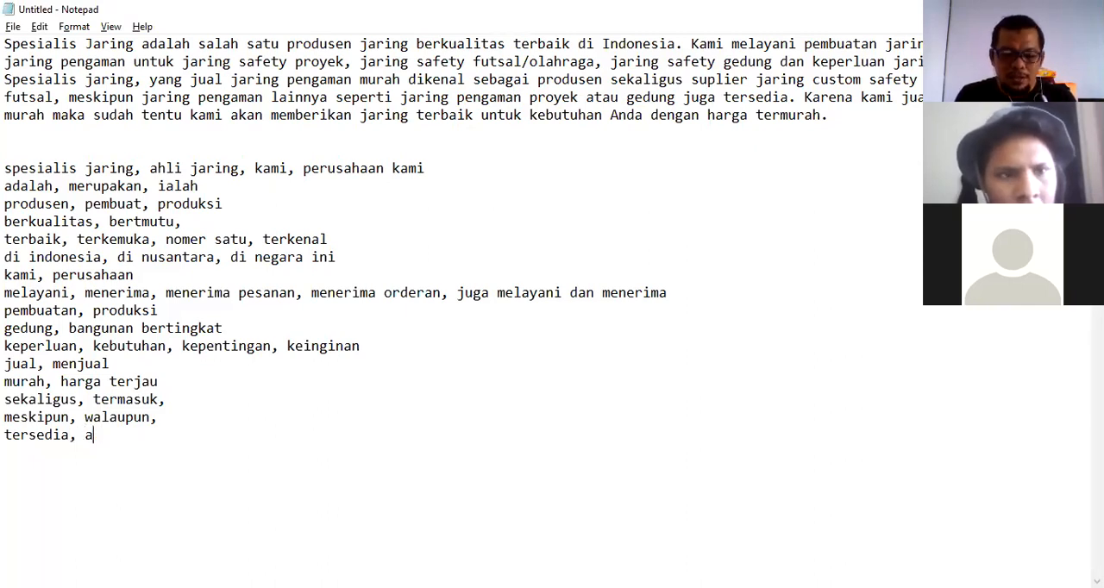
type("vailab")
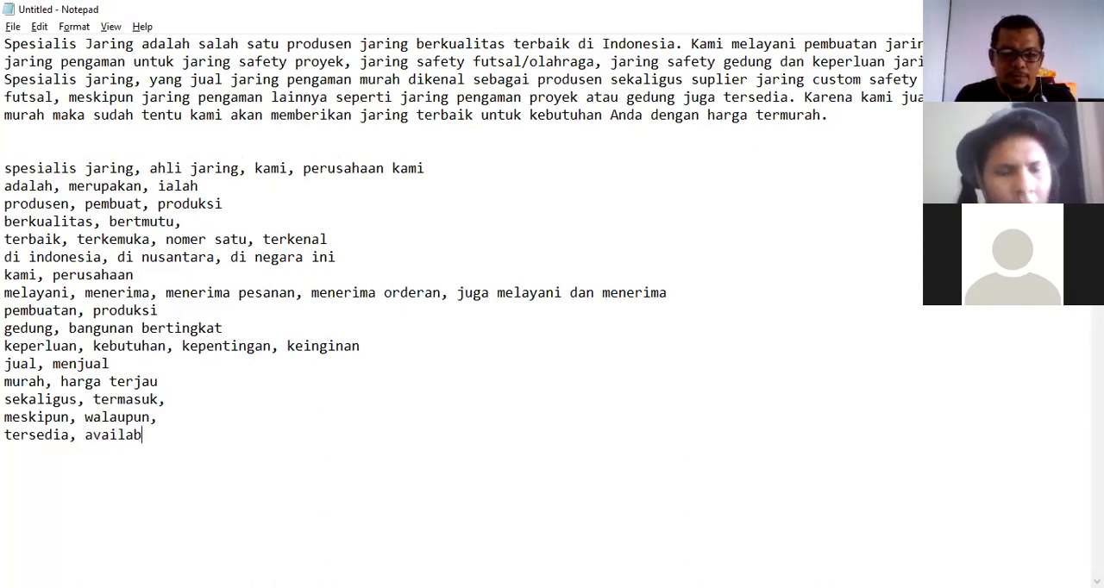
type("le")
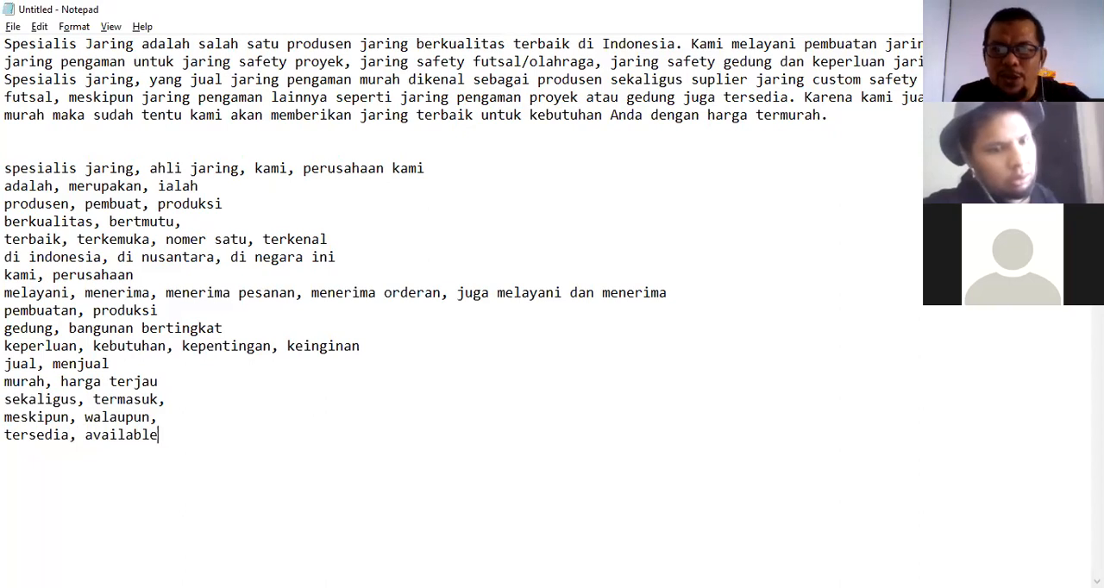
type(", ready")
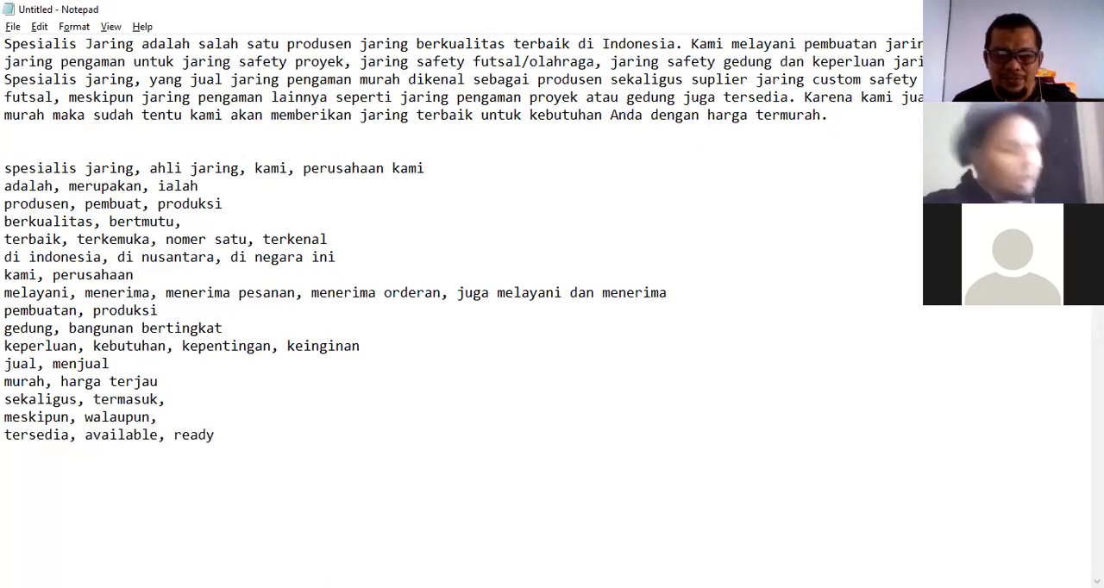
Add a synonym line "karena, sebab" on a new line below the tersedia line.
key("alt+Tab")
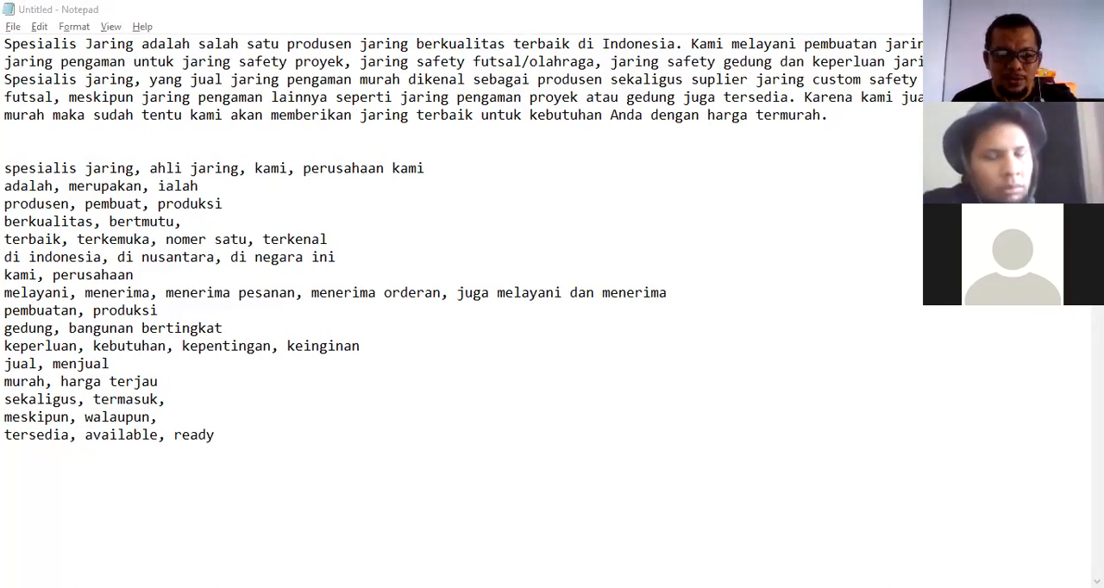
left_click(248, 436)
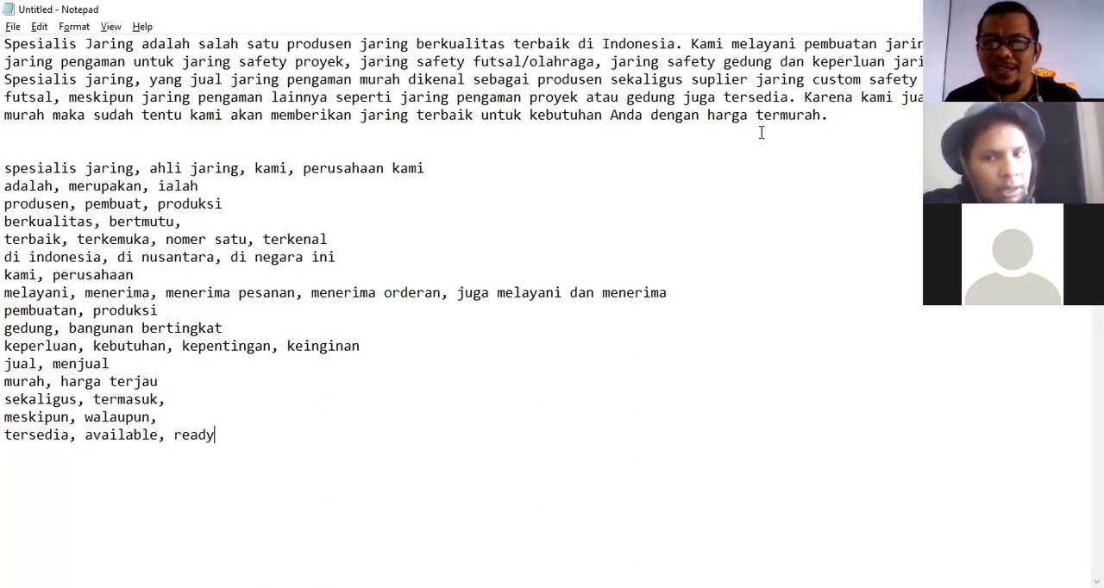
key("Return")
type("karena, sebab")
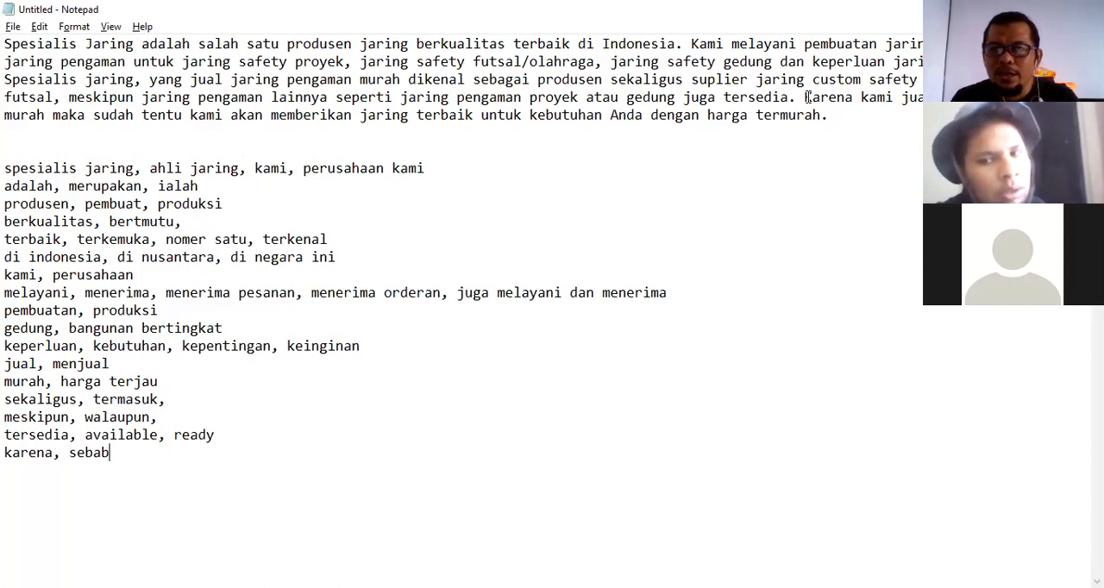
Add a synonym line "maka, untuk itu, sehinga" below the karena line, matching the paragraph's connecting words.
left_click_drag(806, 97, 853, 97)
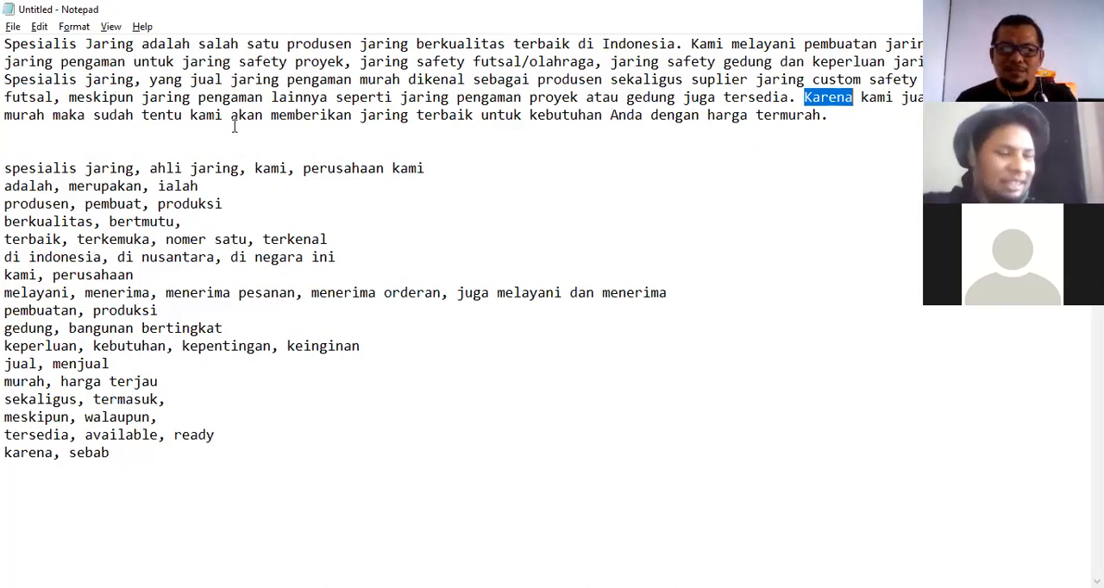
left_click_drag(45, 115, 86, 116)
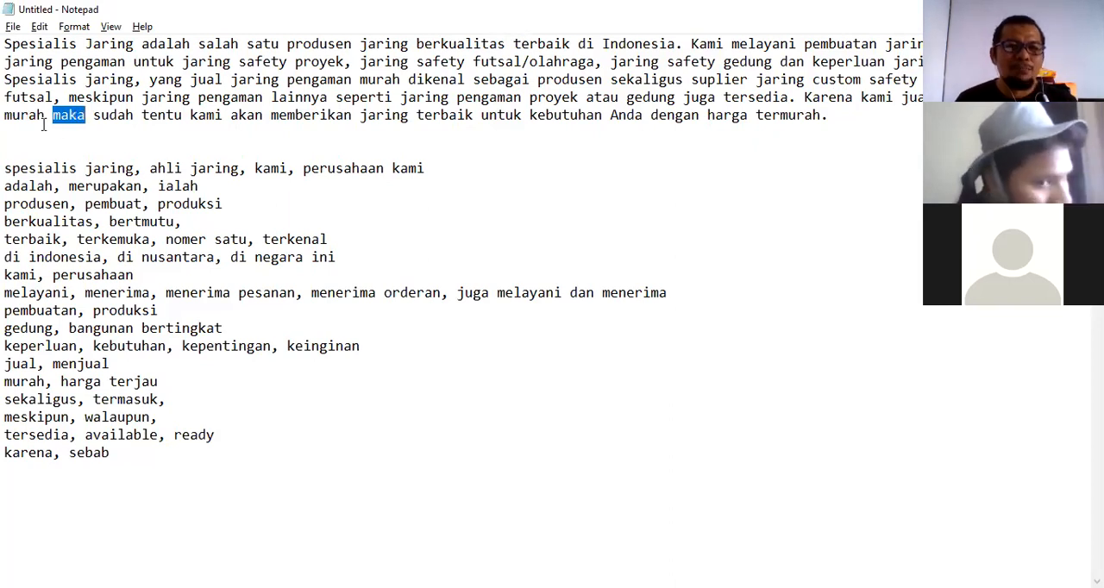
left_click(111, 454)
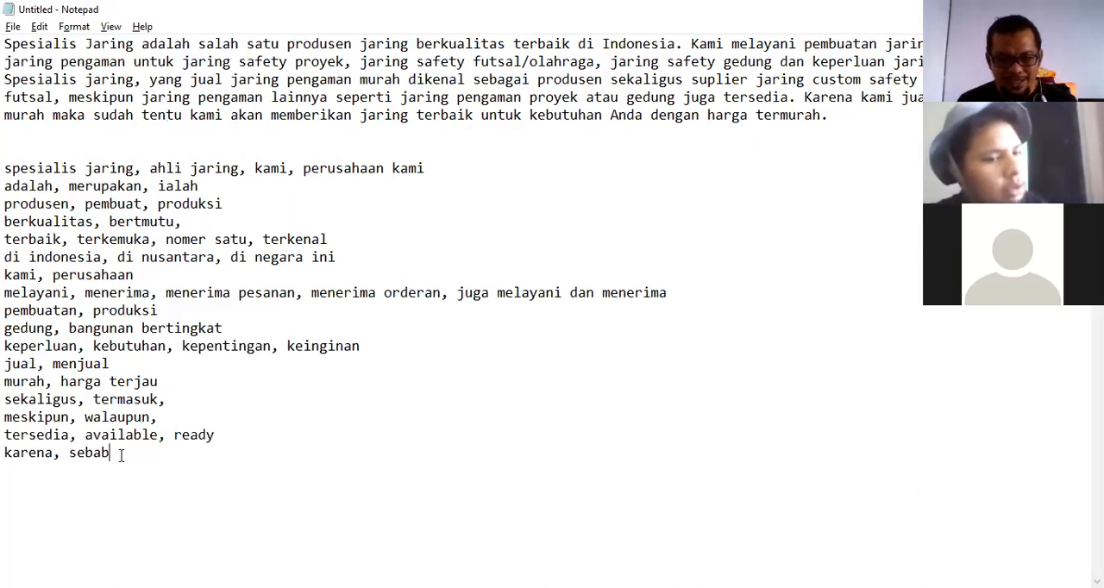
type("maka")
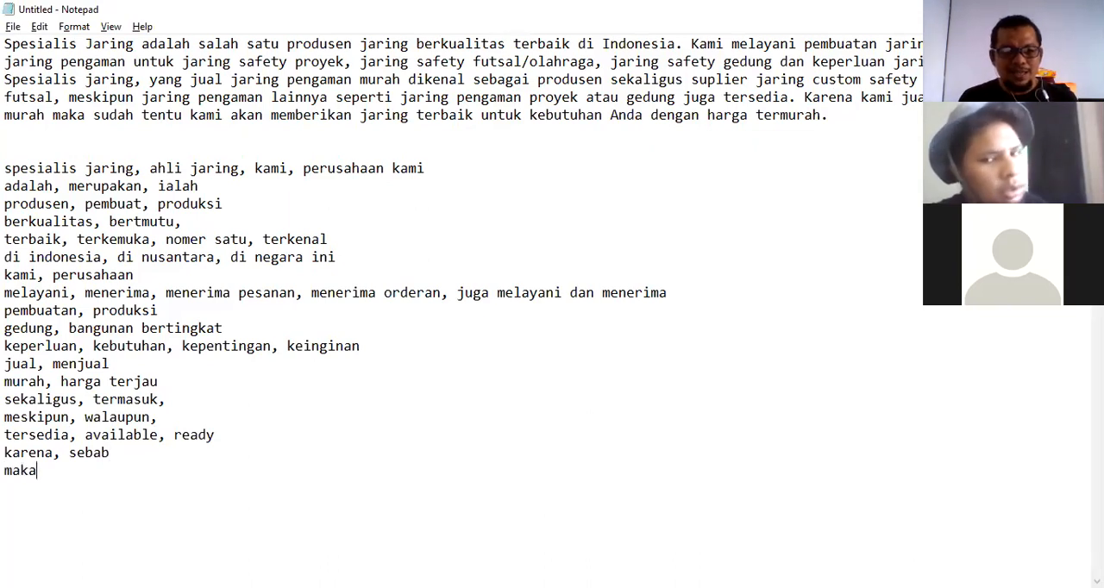
type(", untuk itu")
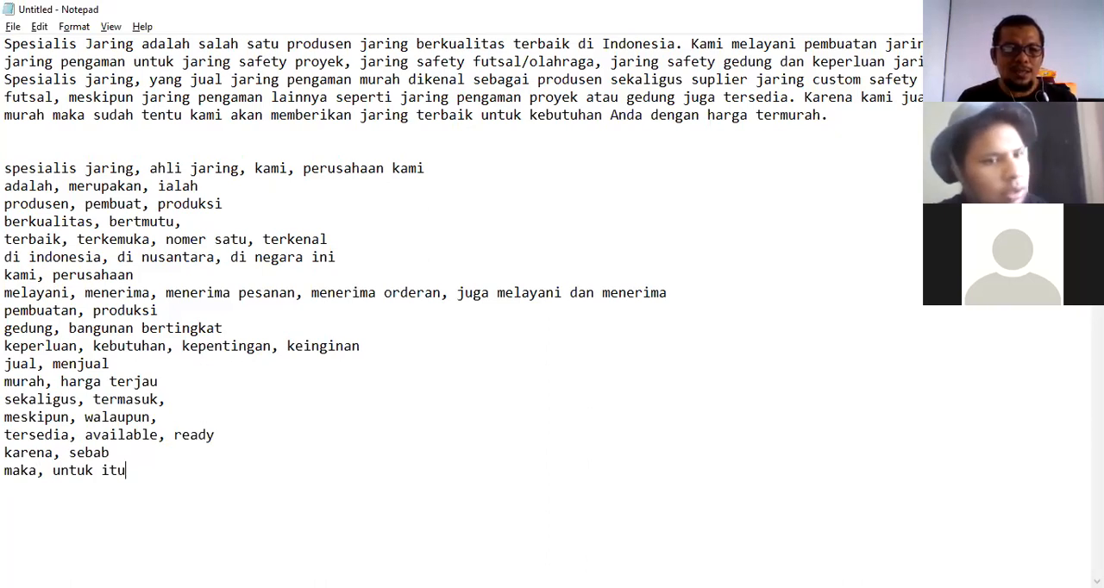
type(", sehinga")
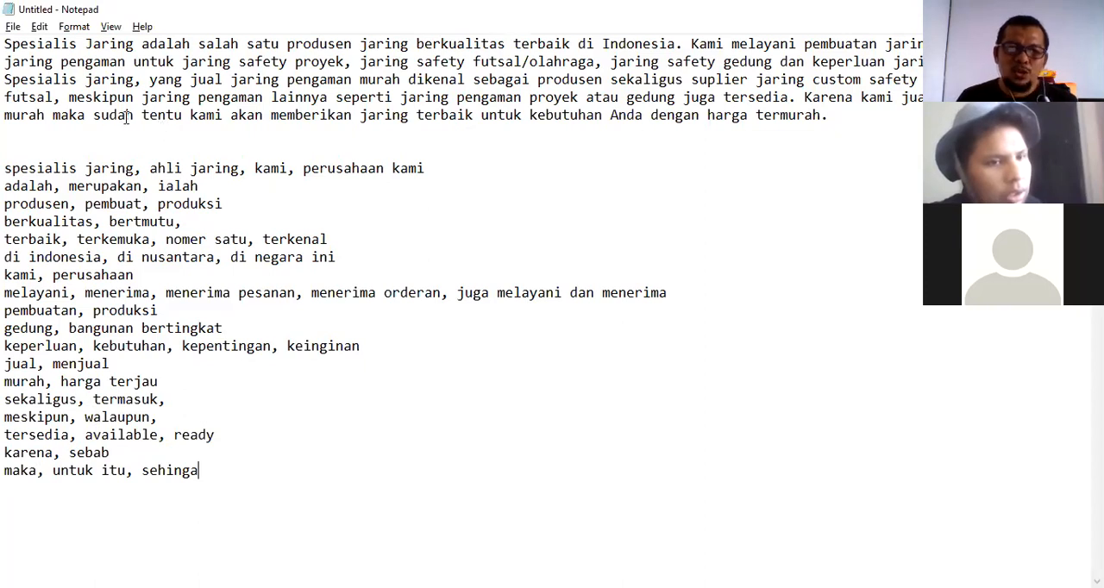
Add a synonym line "tentu, pasti, seharusnya" on a new line below the maka line.
left_click_drag(93, 115, 133, 115)
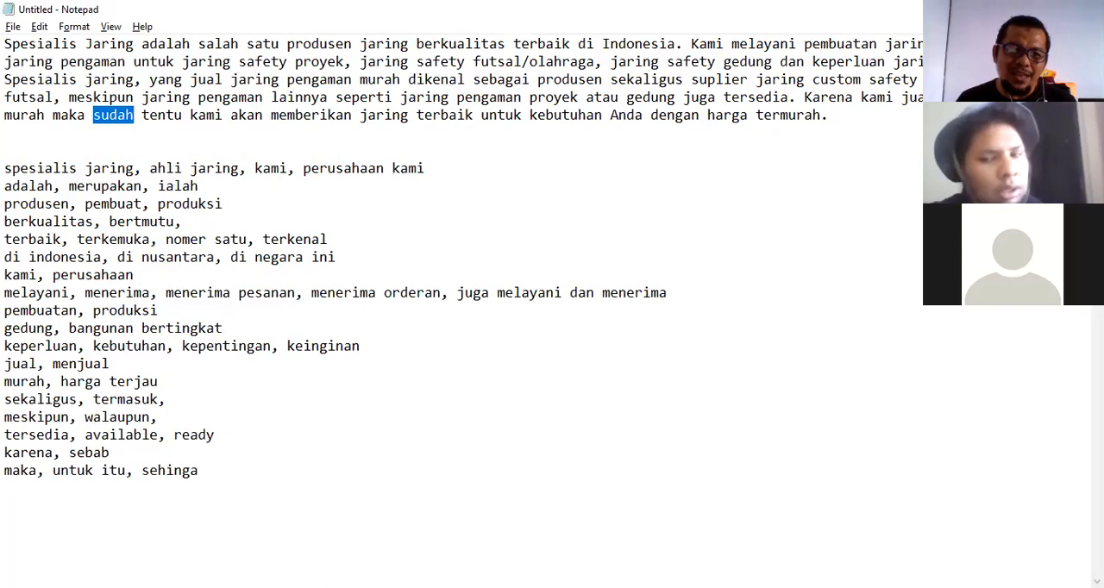
left_click_drag(141, 115, 182, 114)
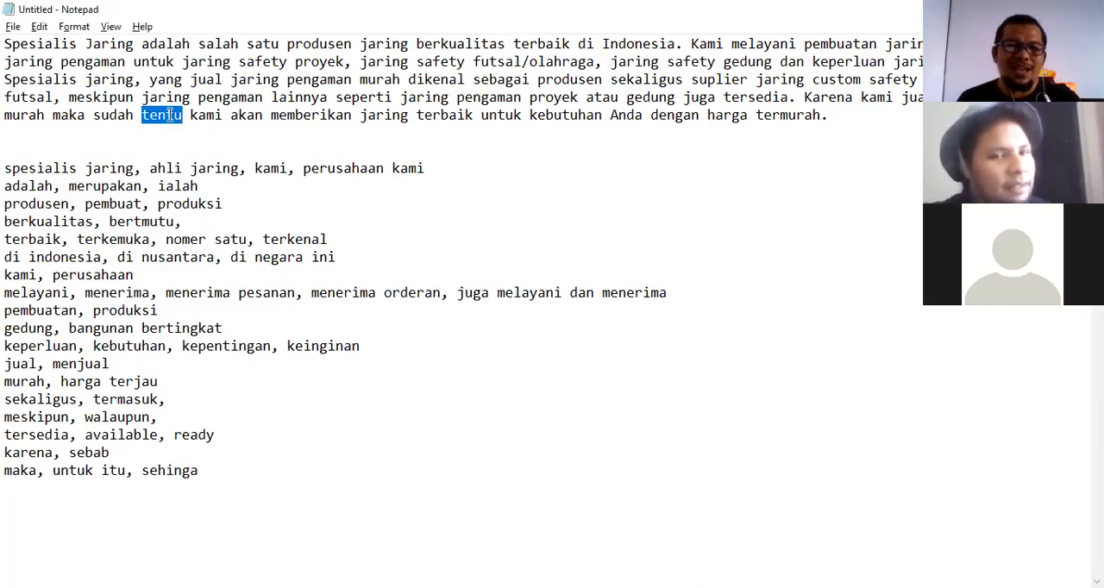
left_click(203, 474)
key("Return")
type("te")
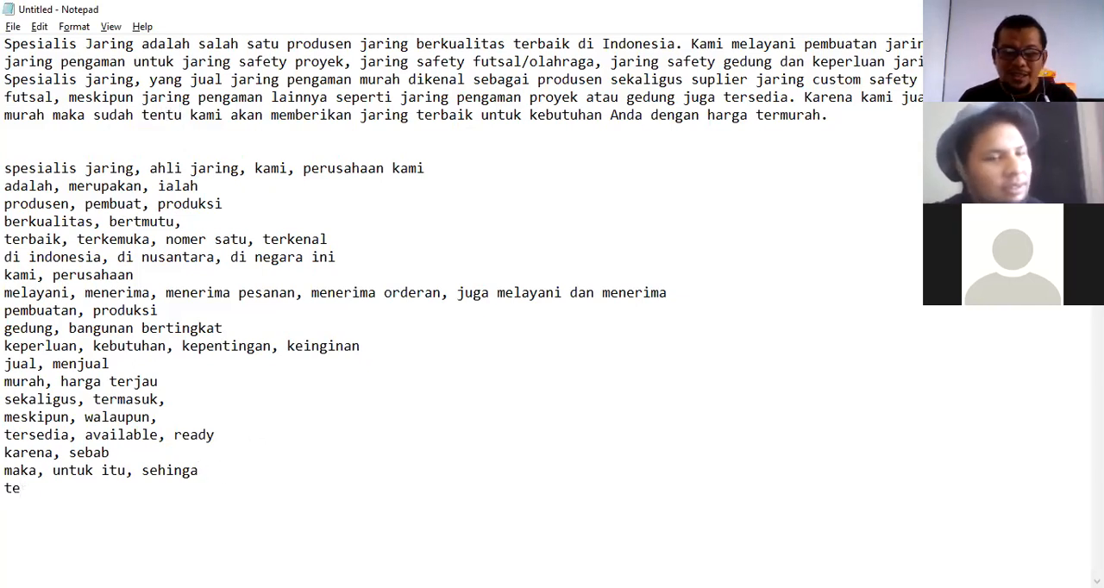
type("ntu, pasti")
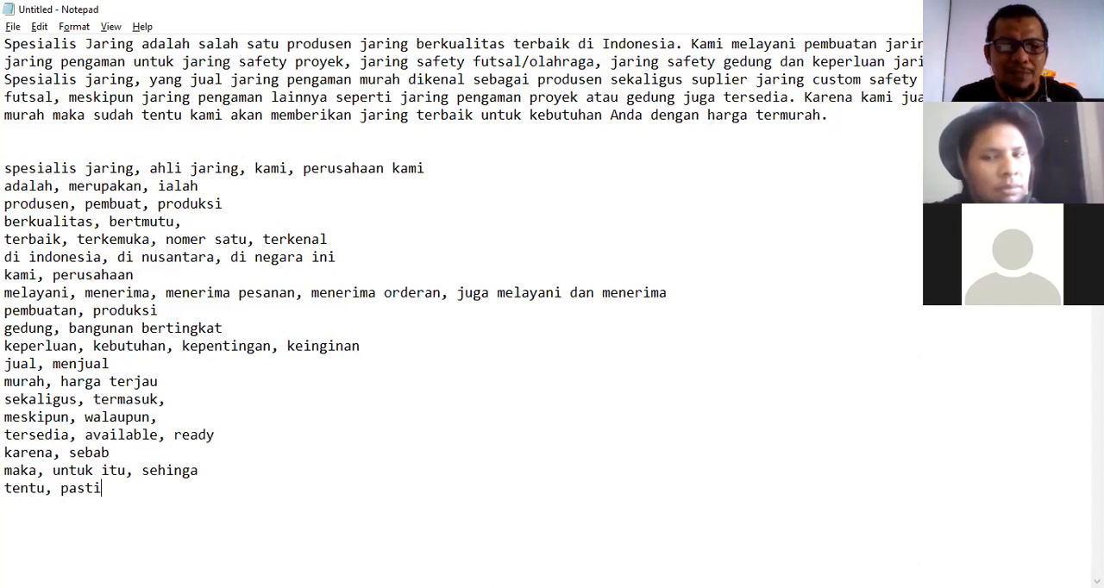
type(", seharusnya")
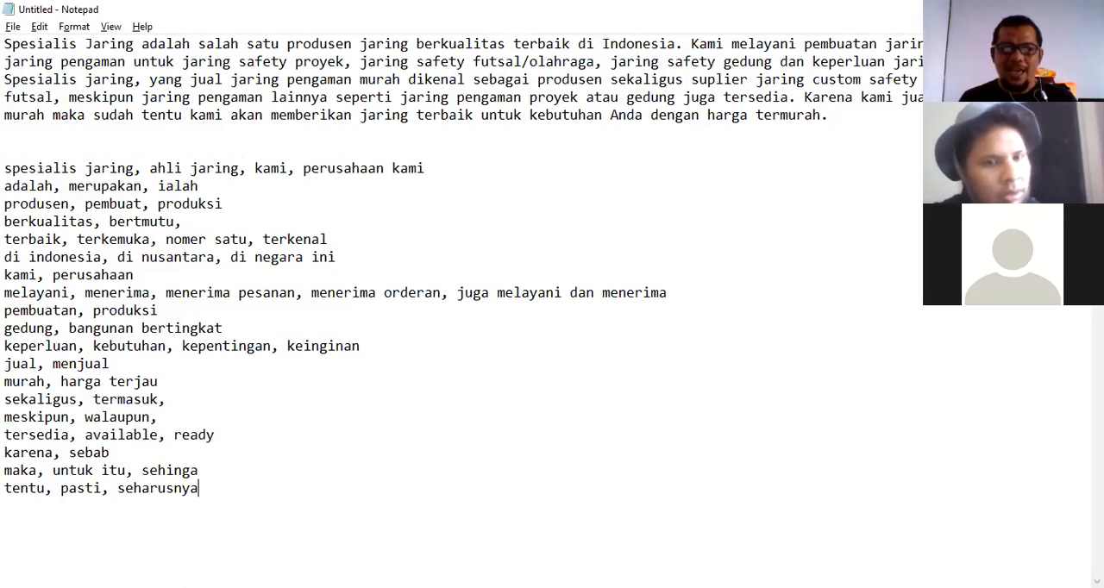
Add a synonym line "kebutuhan, keperluan" on a new line below the tentu line.
left_click_drag(602, 116, 570, 116)
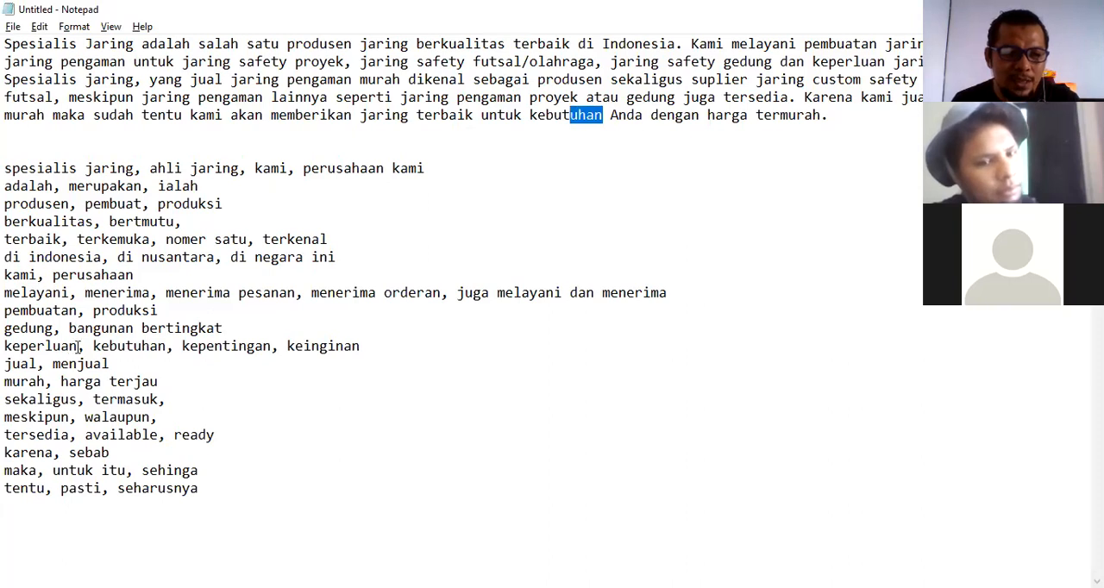
left_click_drag(77, 346, 4, 346)
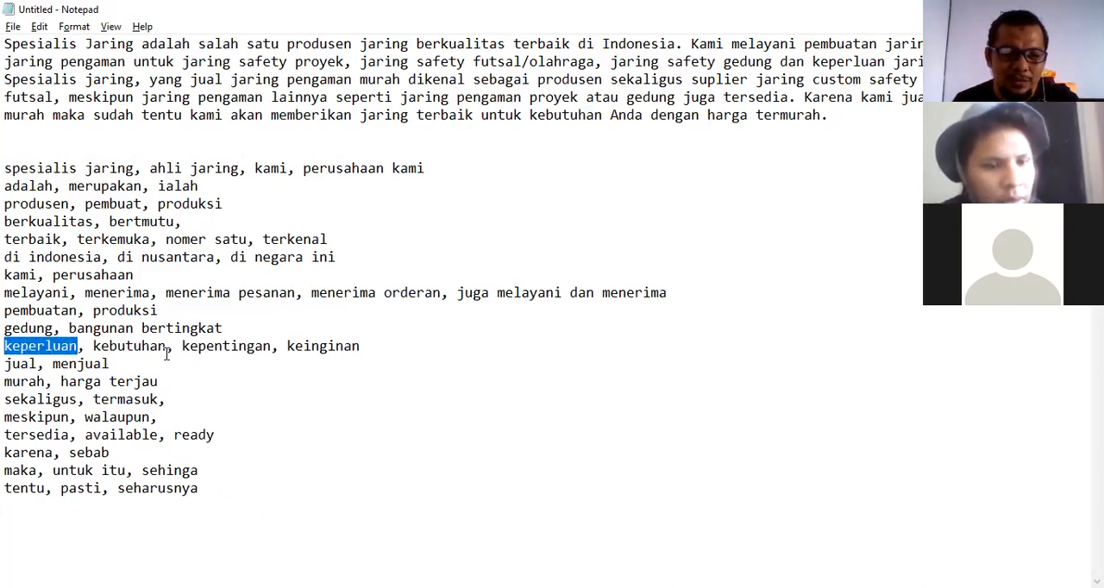
left_click(203, 492)
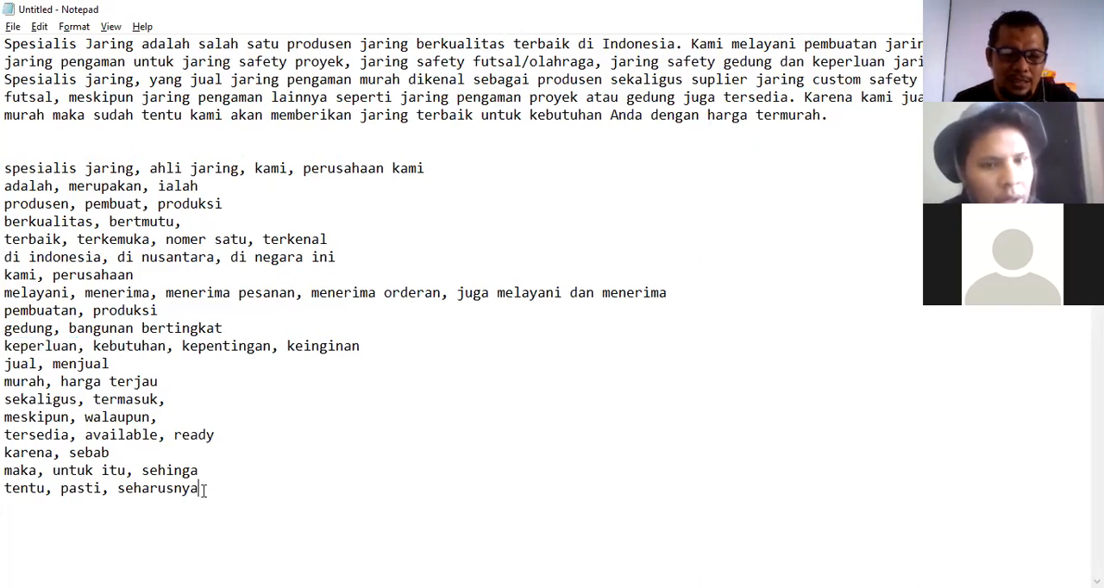
key("Return")
type("kebutuhan, p")
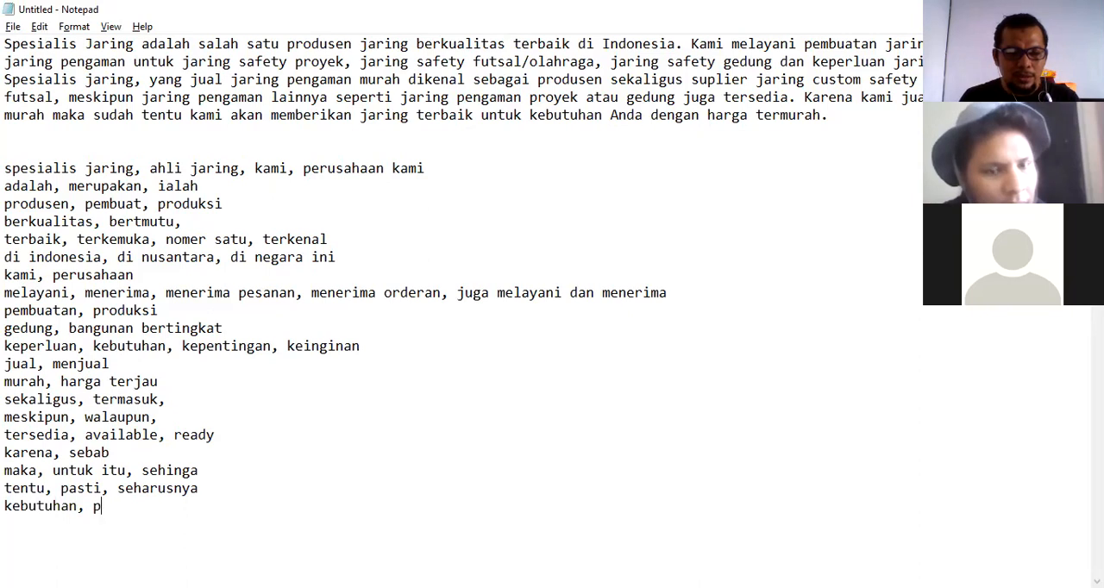
key("BackSpace")
type("keperluan")
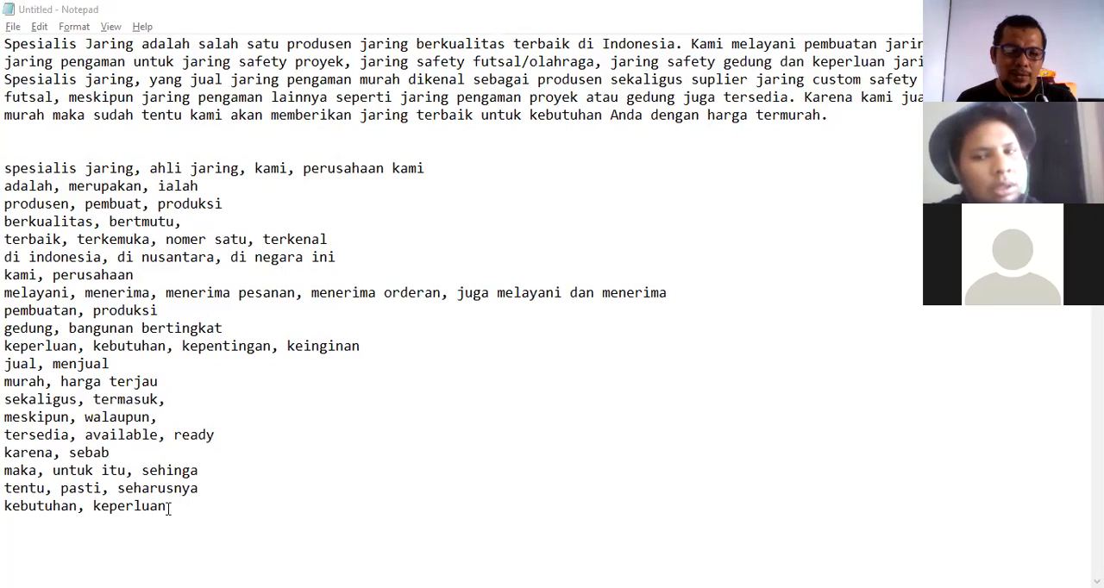
Add a synonym line "memberikan, menghadirkan" on a new line below the kebutuhan line.
key("Return")
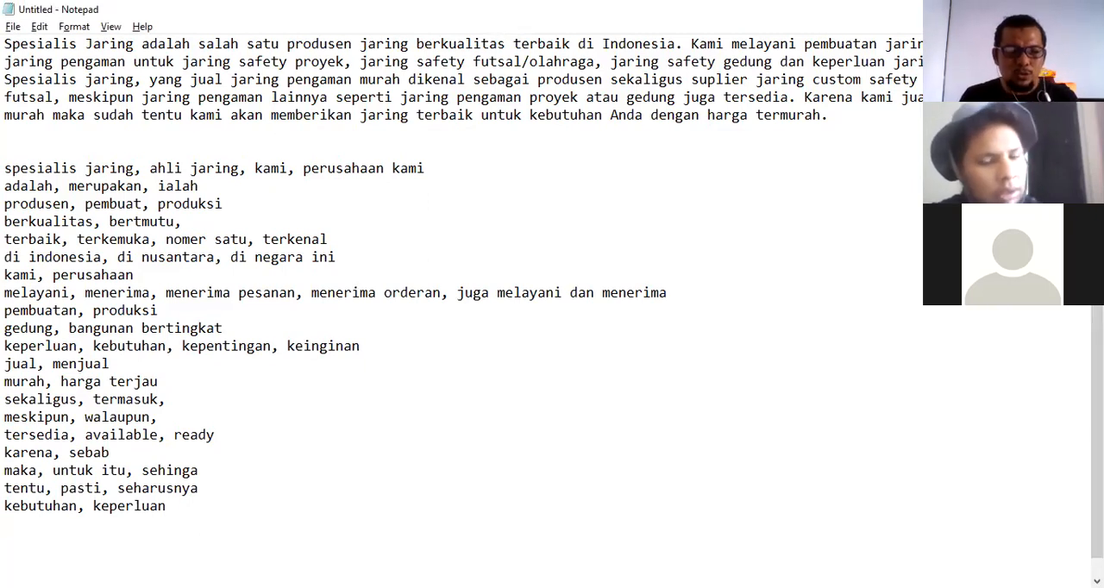
type("memberi")
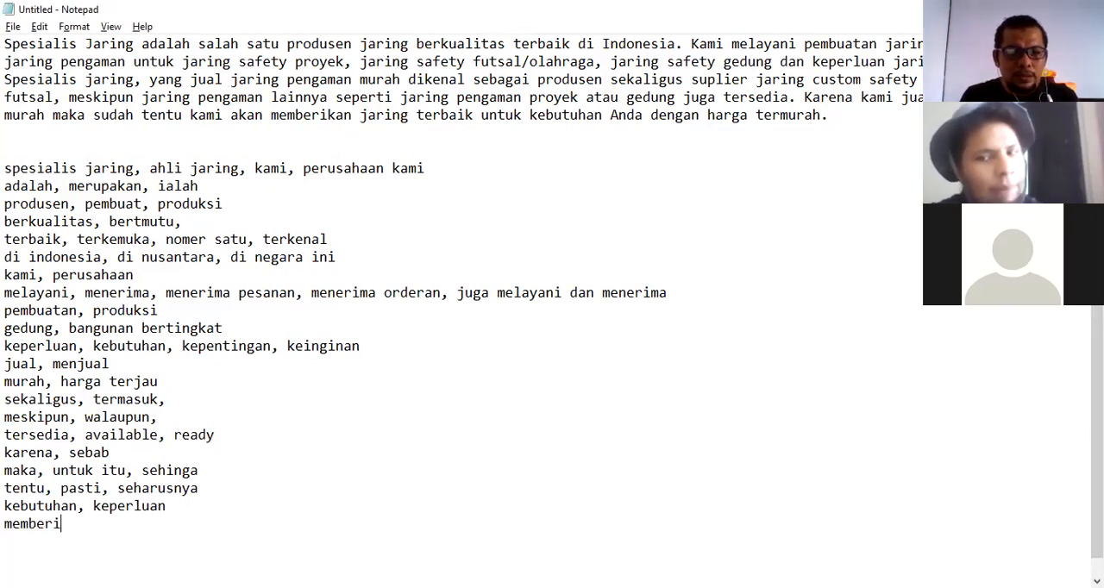
type("kan, menghadi")
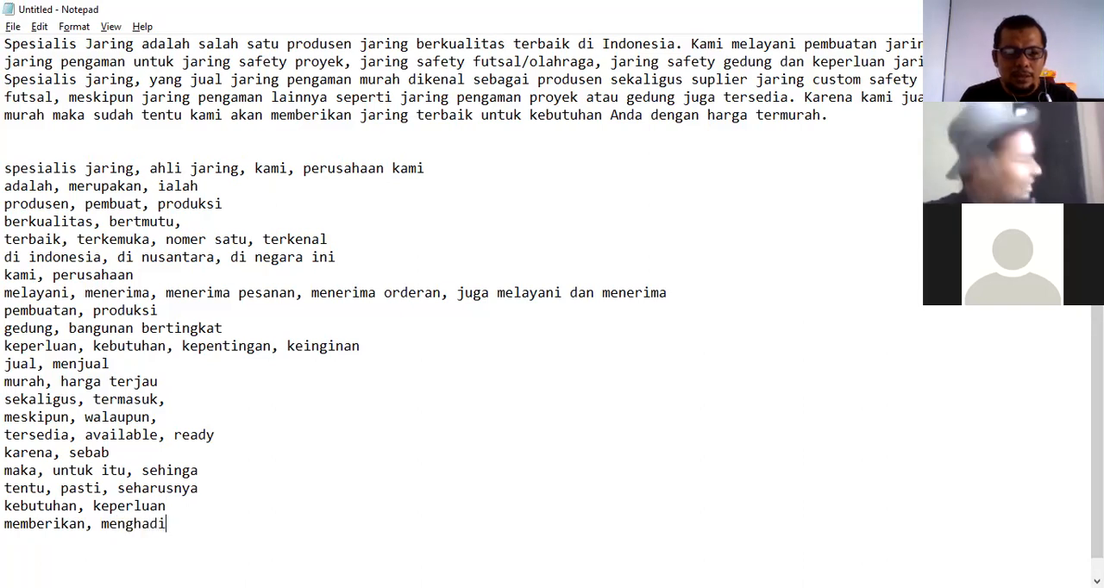
type("rkan")
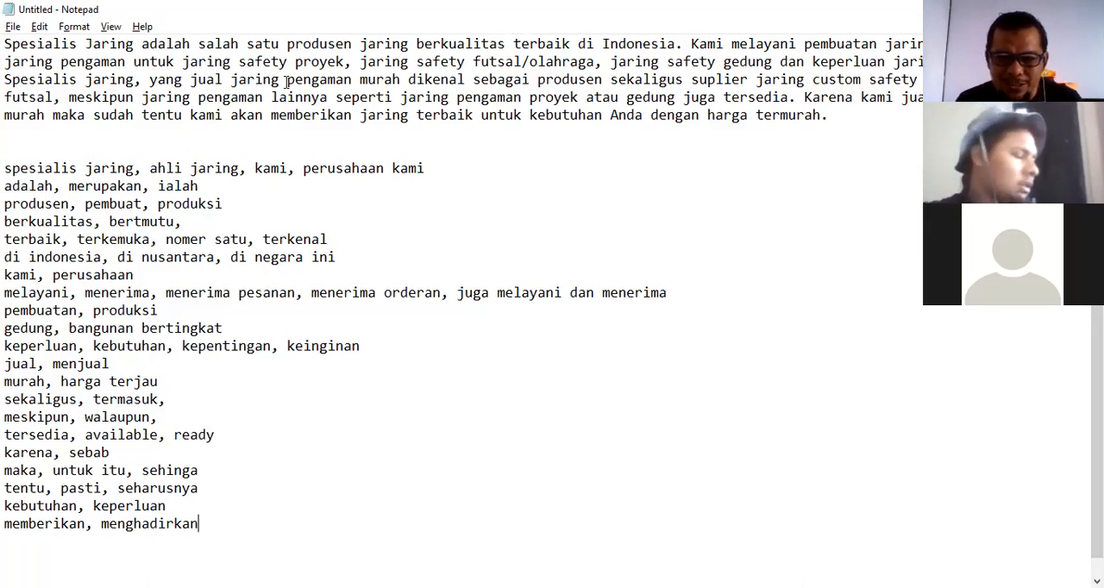
left_click(529, 7)
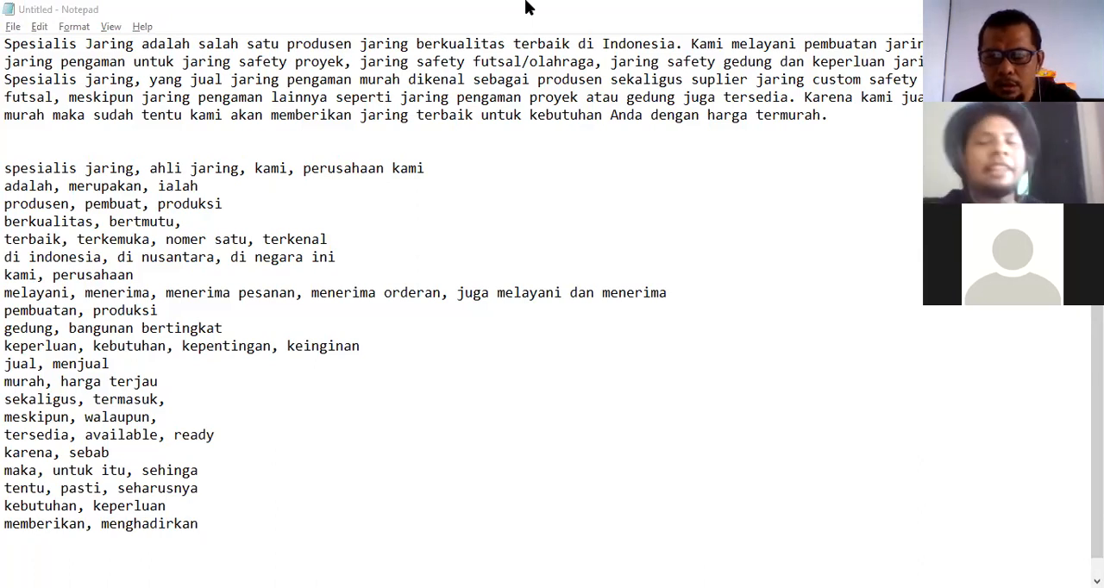
Switch to the browser and search Google for "ciri ciri sakit jantung".
key("alt+Tab")
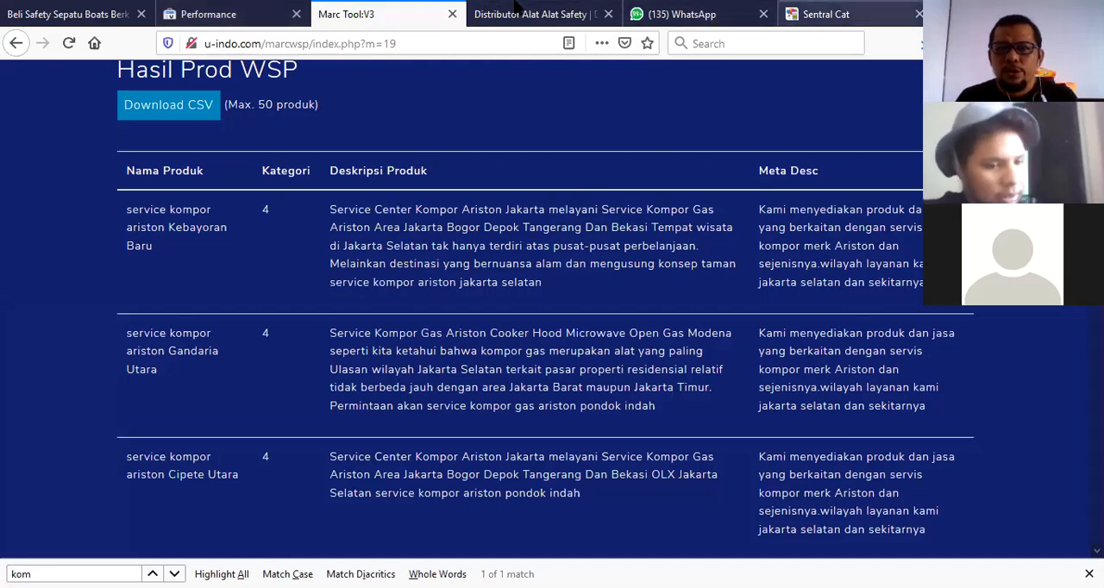
key("ctrl+Tab")
key("ctrl+l")
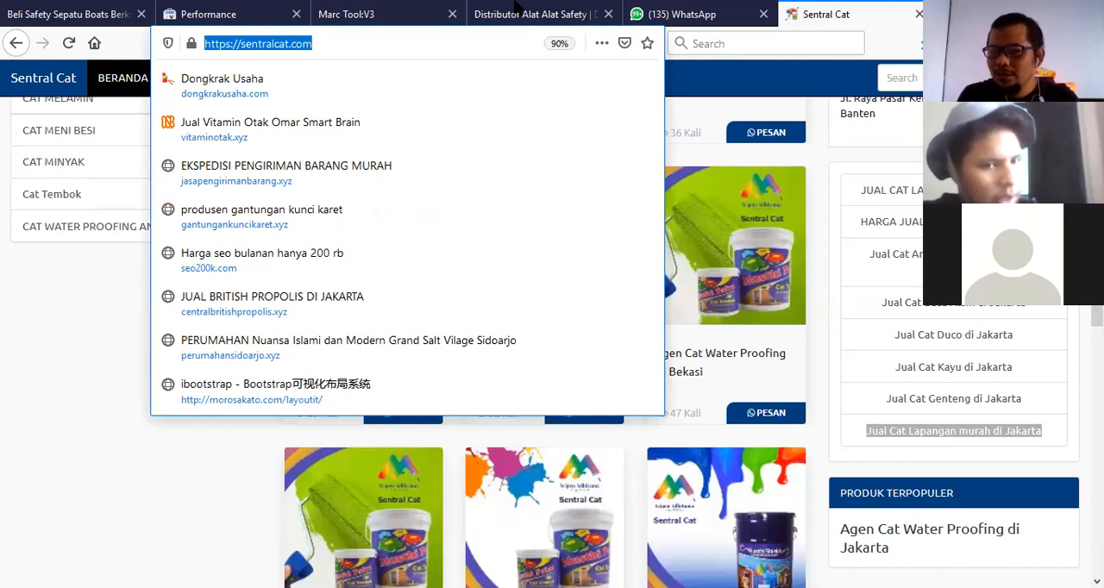
type("cici")
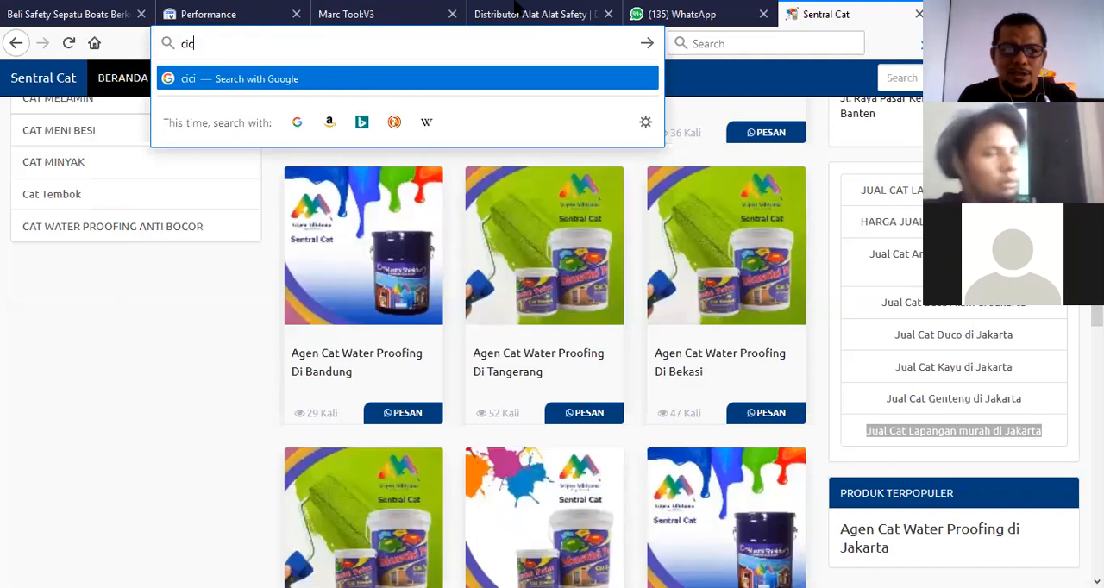
key("BackSpace")
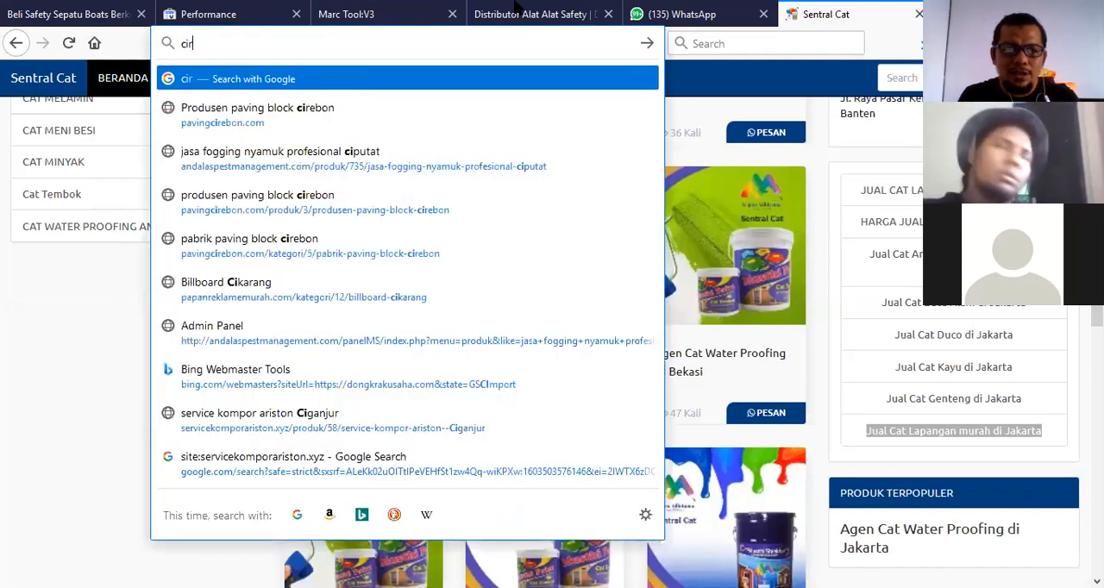
type("ri ciri sakit jantung")
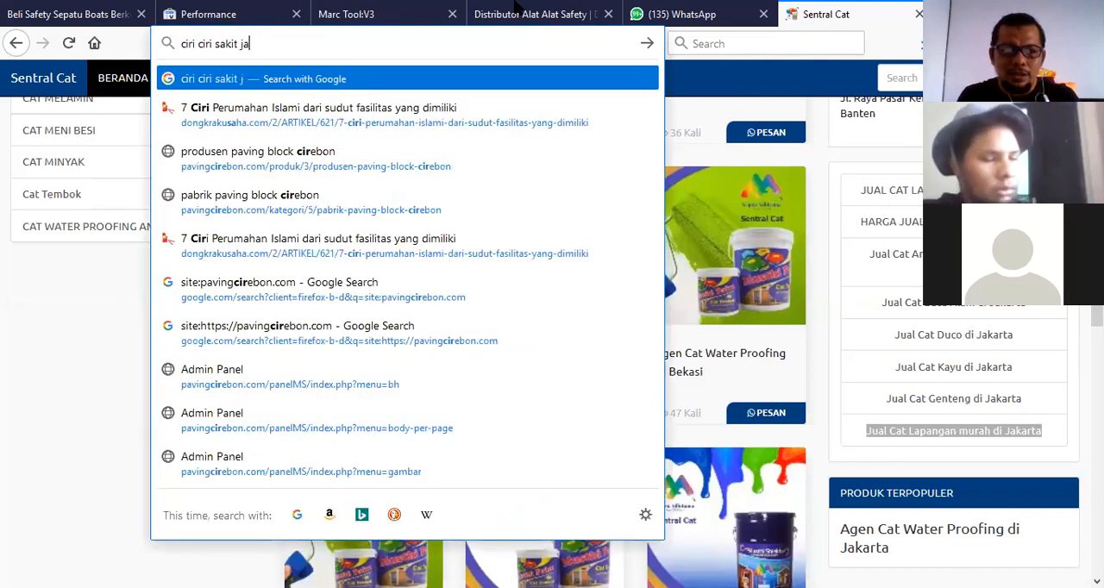
key("Return")
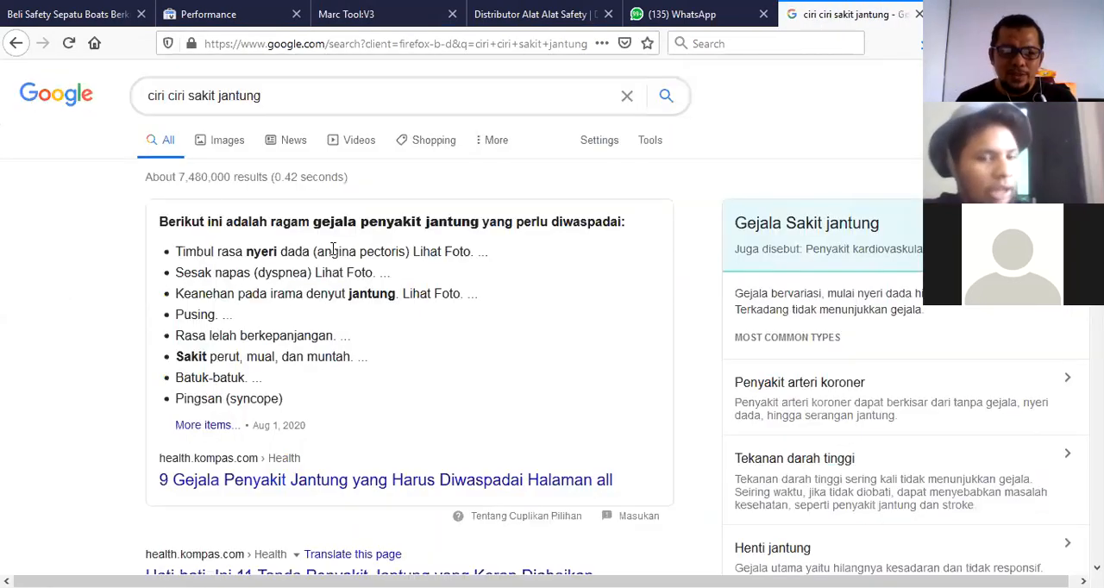
Open the Kontan article "Catat 4 ciri-ciri penyakit jantung pada tahap awal" from the search results.
scroll(336, 250, "down", 4)
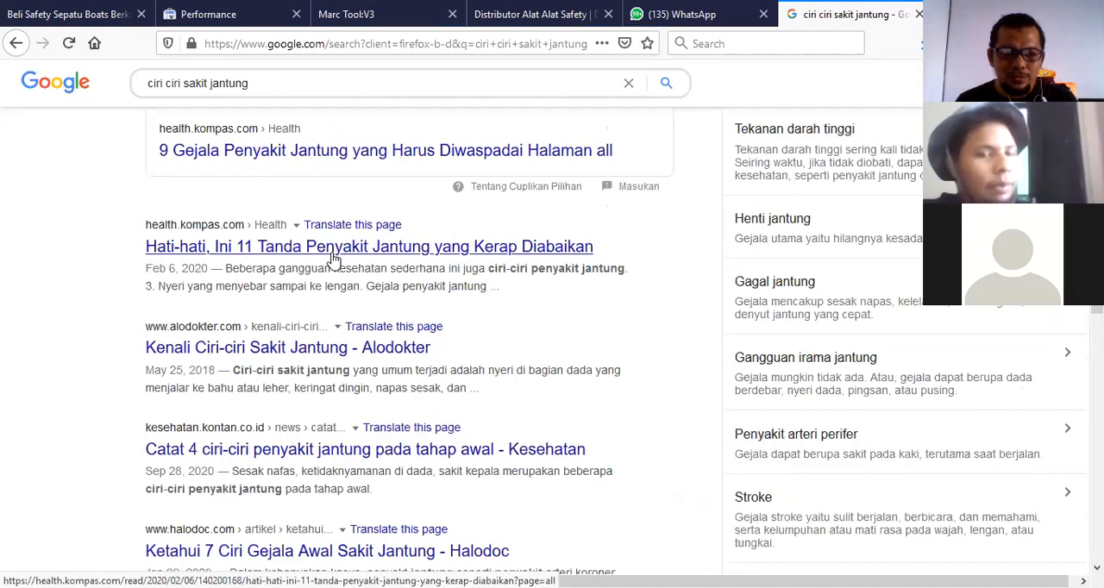
scroll(313, 380, "down", 1)
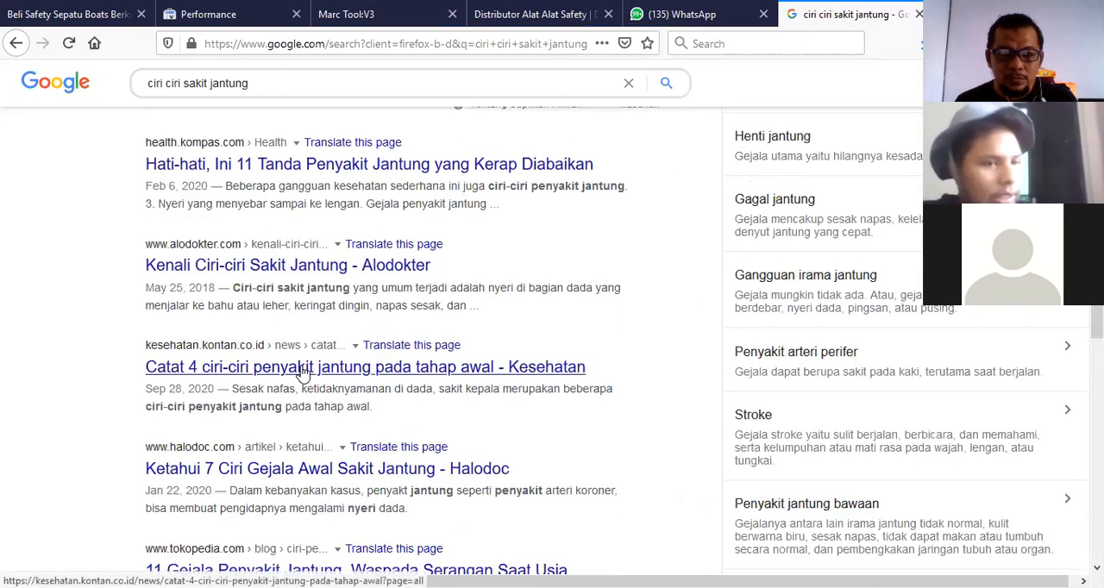
left_click(296, 380)
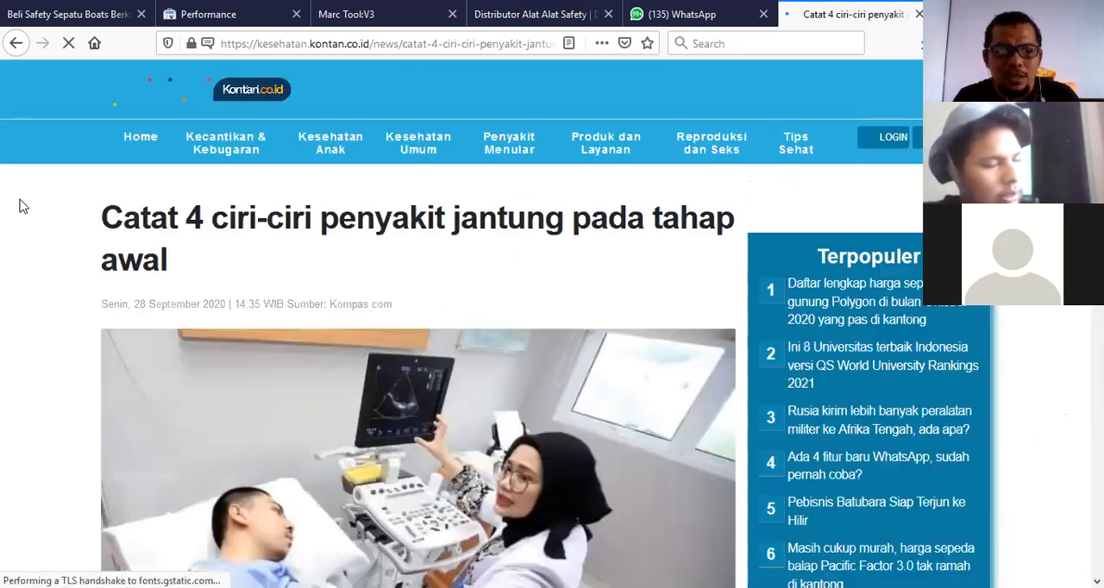
Copy the article's first two paragraphs and paste them into Notepad below the synonym lists.
scroll(35, 222, "down", 3)
scroll(470, 184, "down", 5)
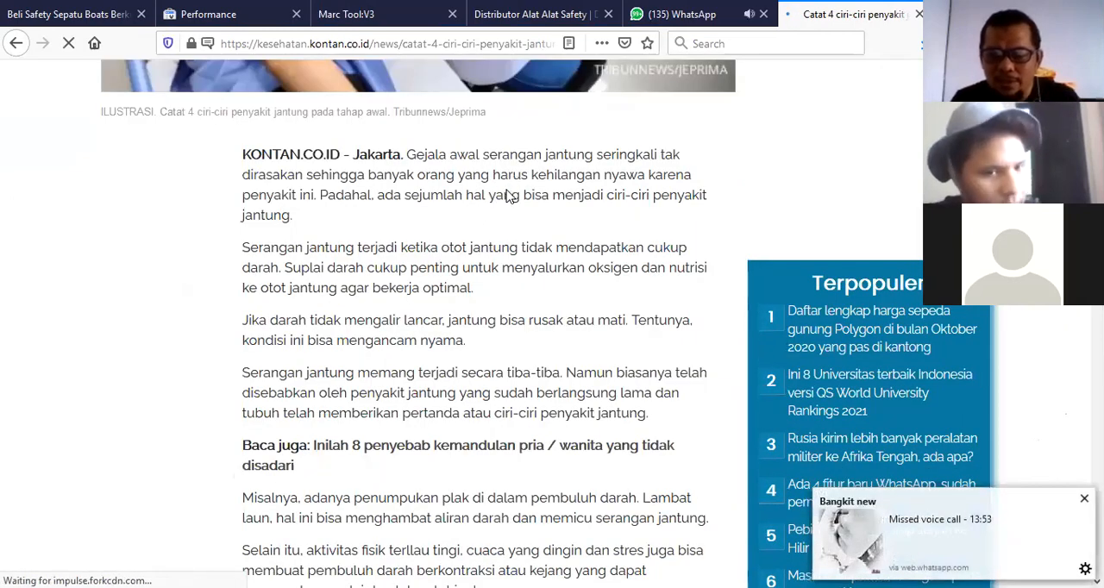
left_click_drag(407, 157, 485, 292)
key("ctrl+c")
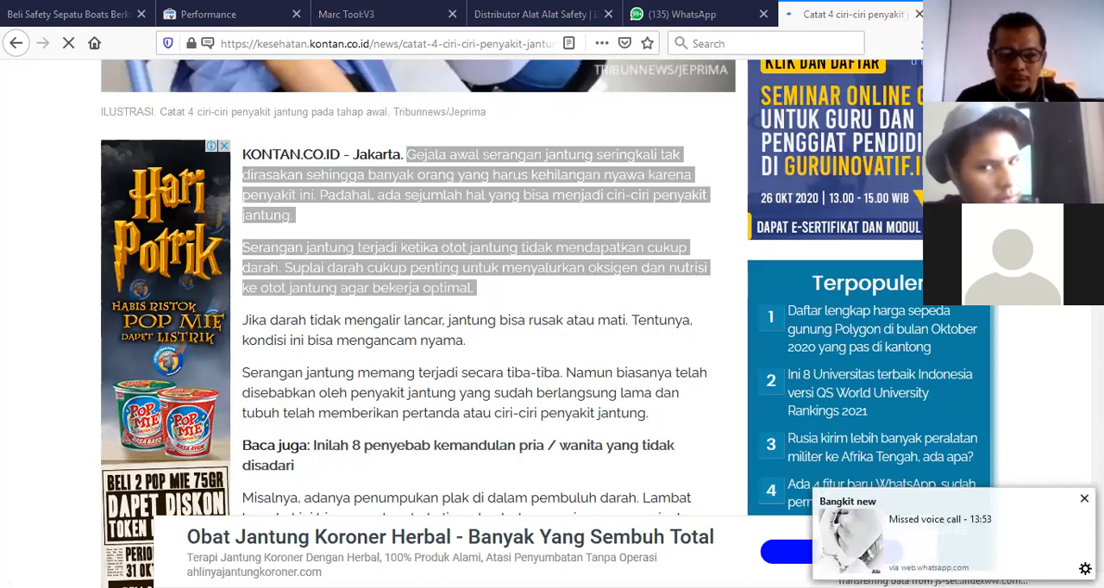
left_click(761, 5)
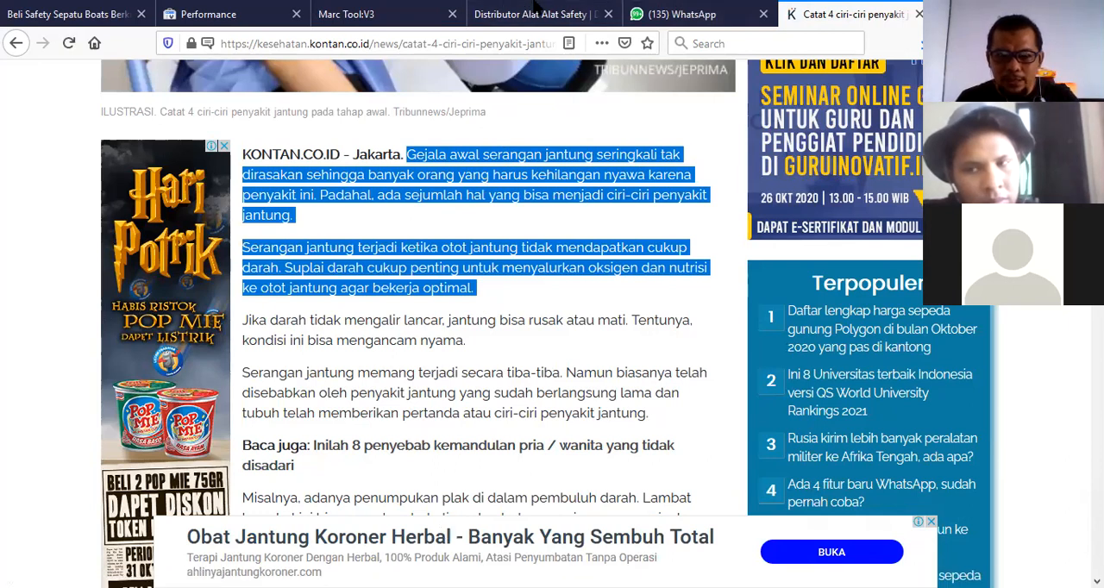
left_click(533, 2)
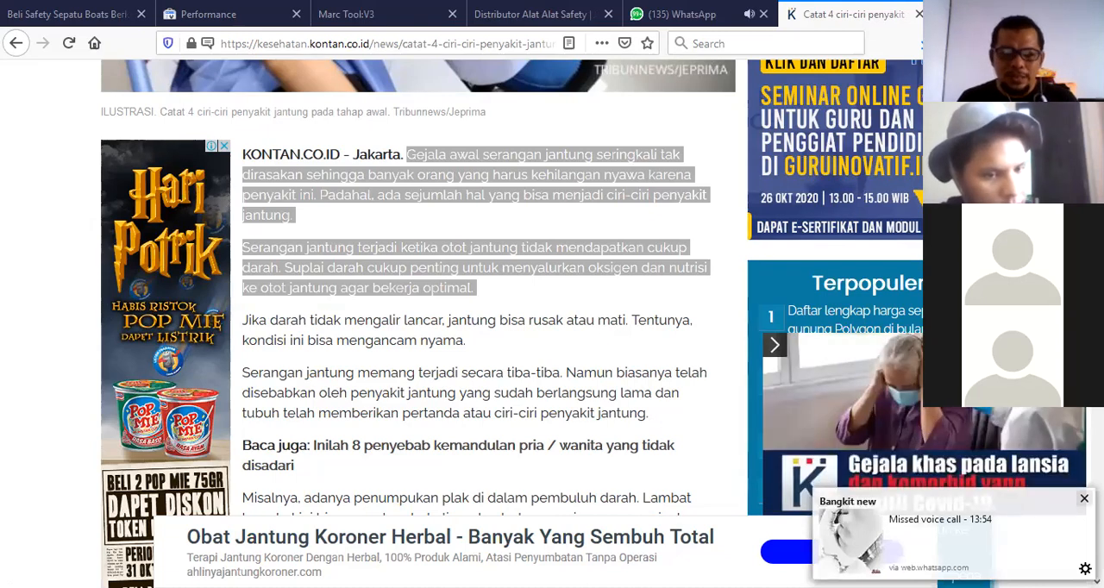
key("alt+Tab")
key("ctrl+v")
key("alt+Tab")
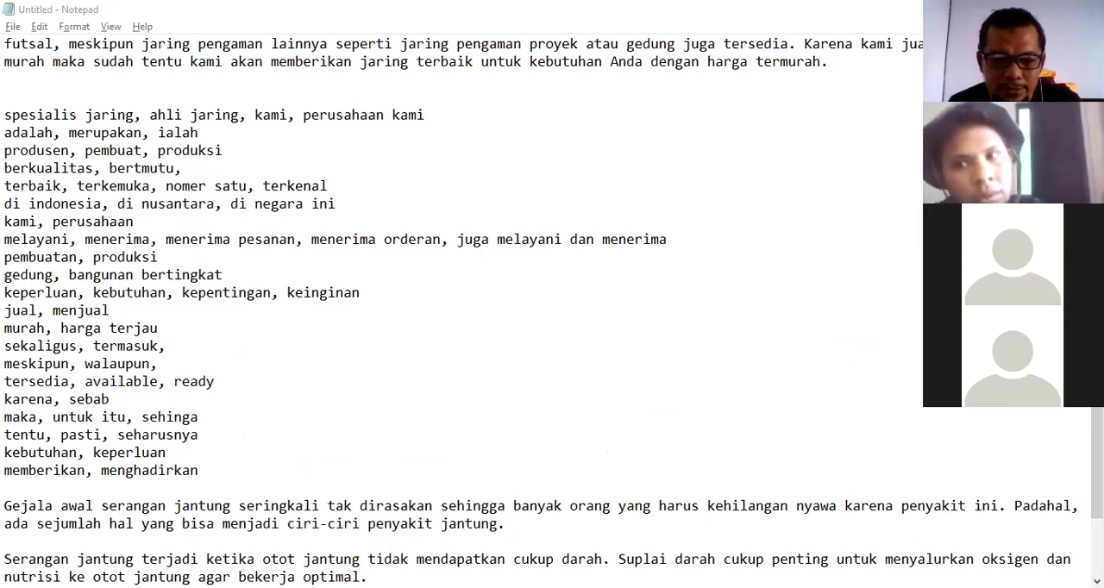
Insert blank lines after the first pasted paragraph and add a synonym line "gejala, penyebab, tanda tanda" there.
scroll(466, 436, "down", 2)
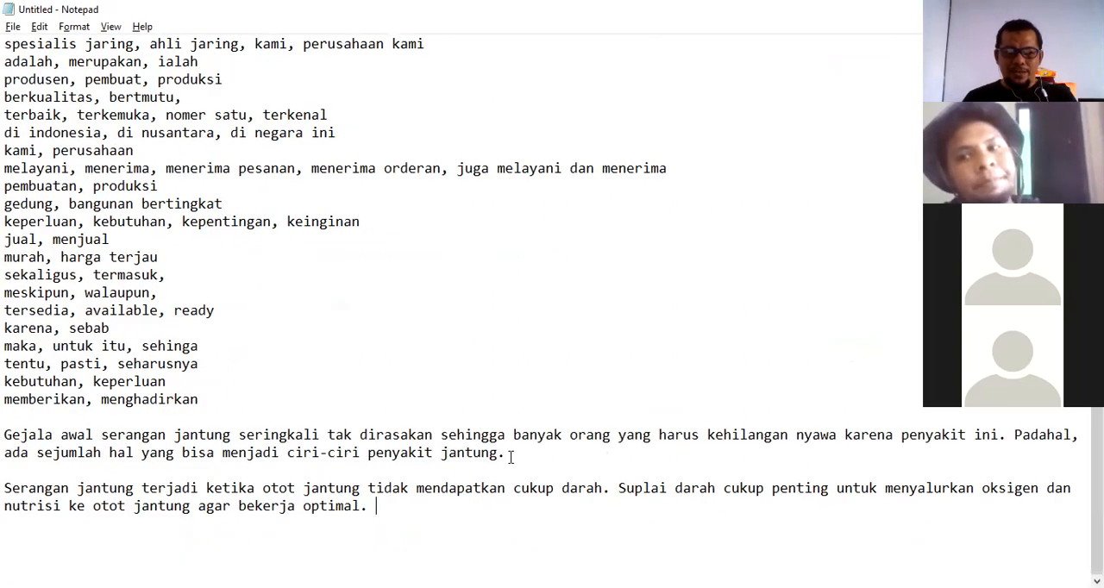
left_click(511, 457)
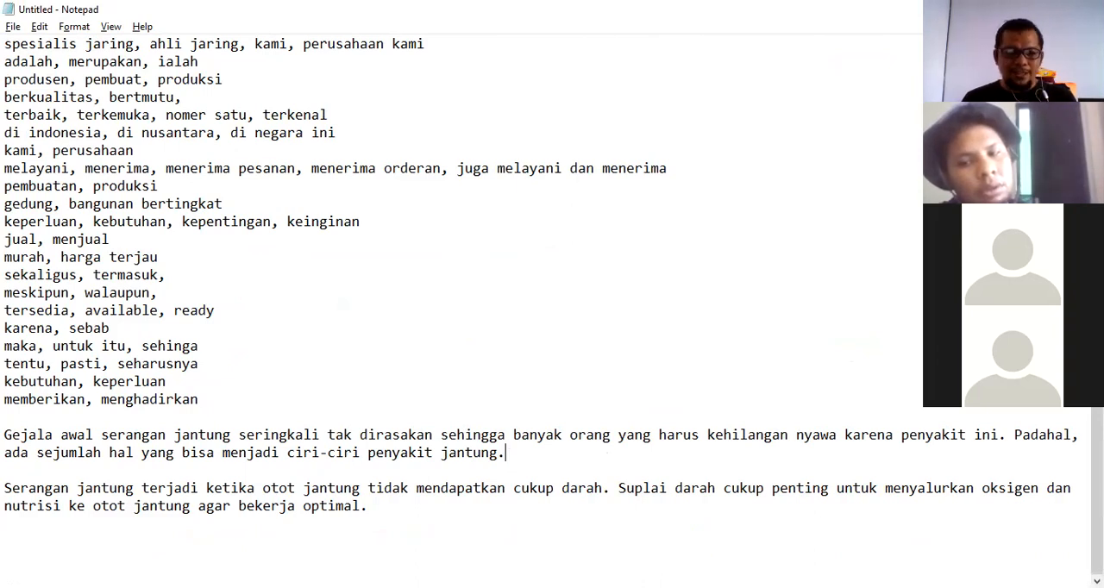
key("Return")
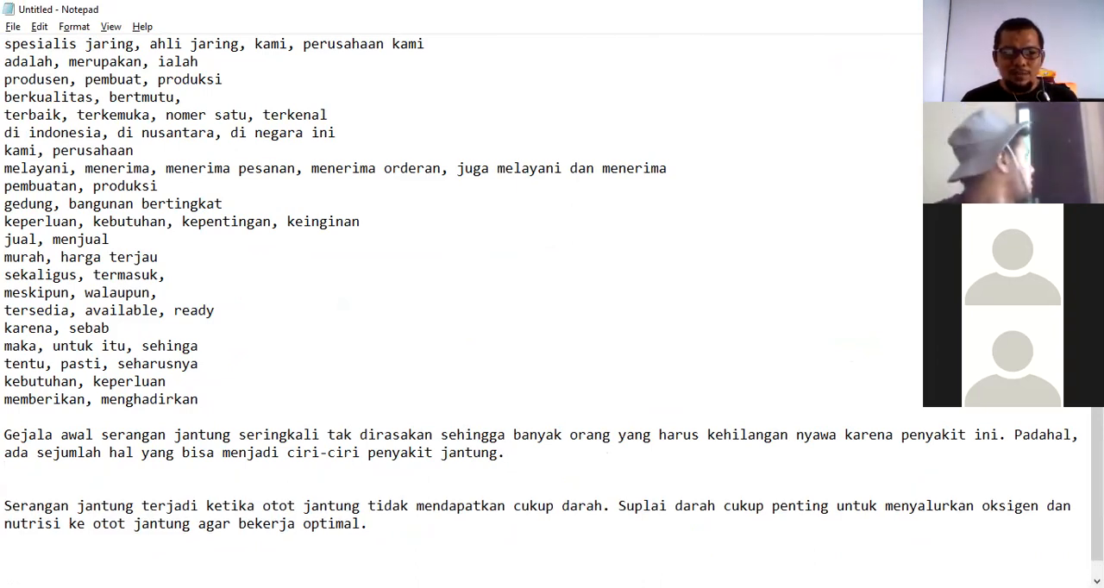
key("Return")
key("Up")
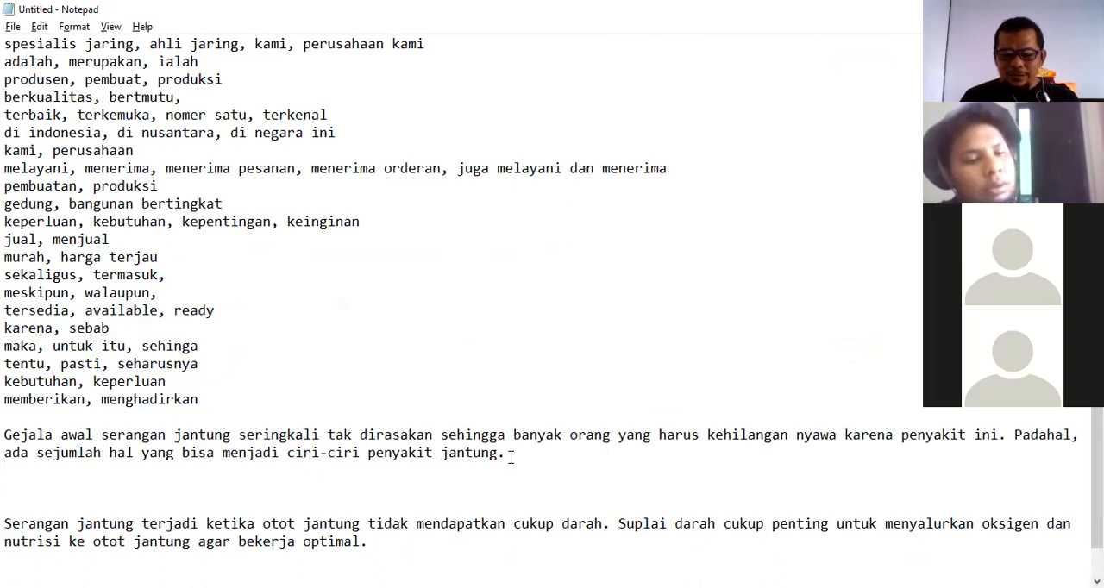
key("Return")
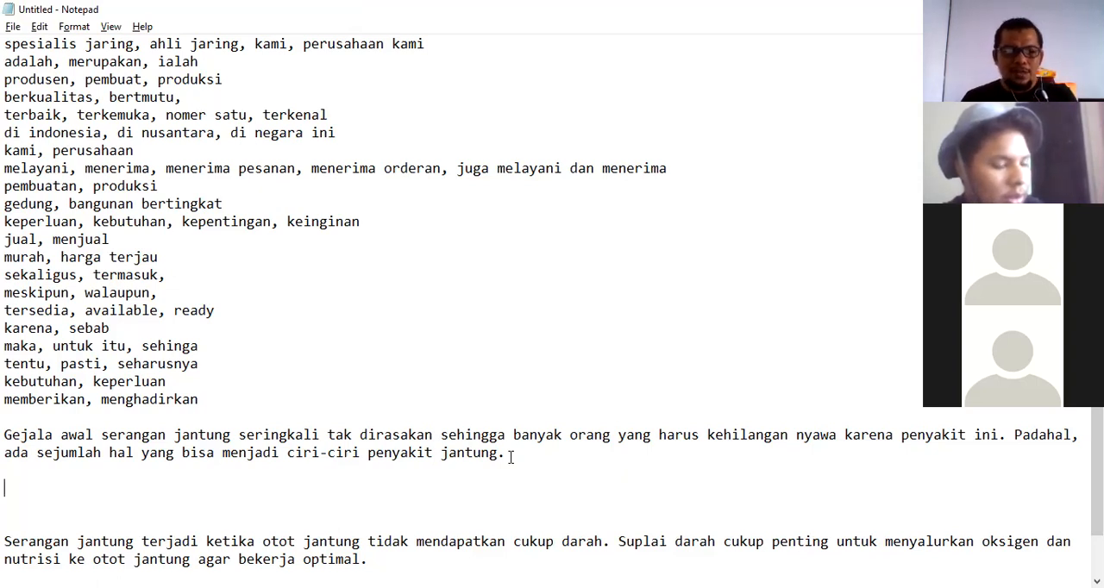
type("gejal")
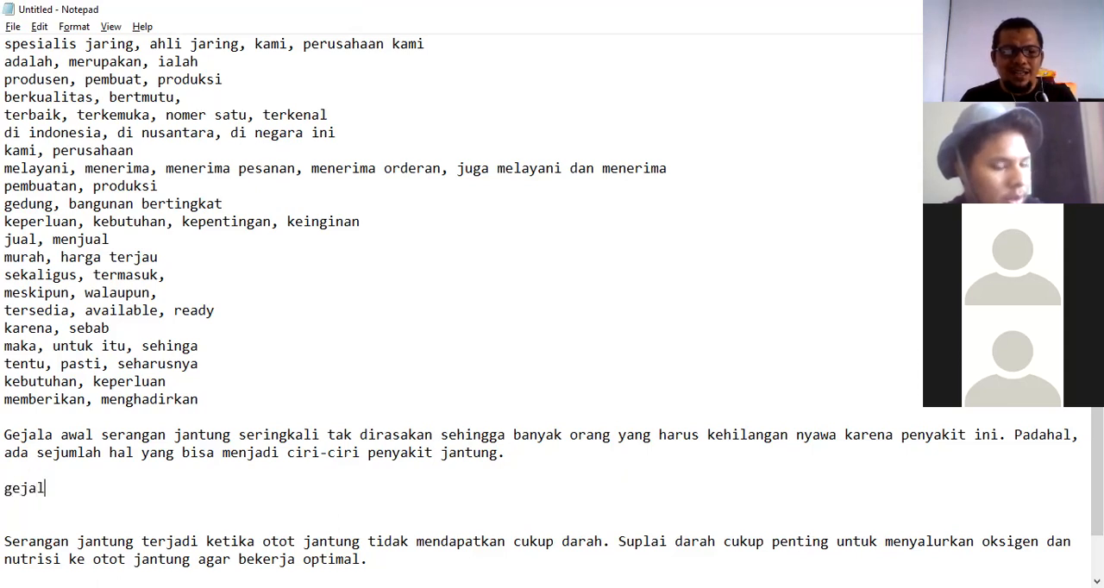
type("a, peny")
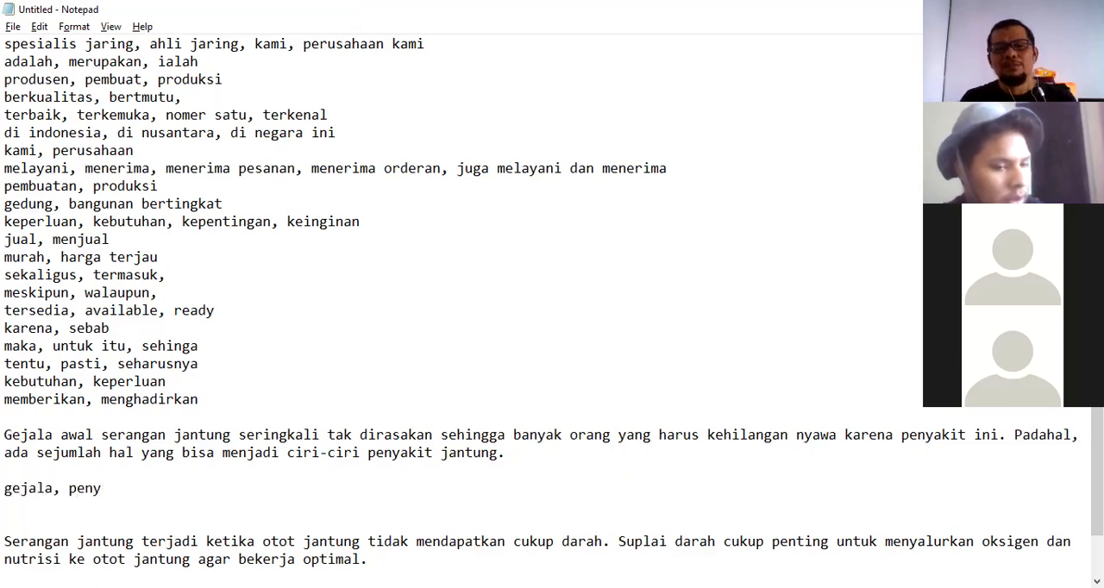
type("ebab")
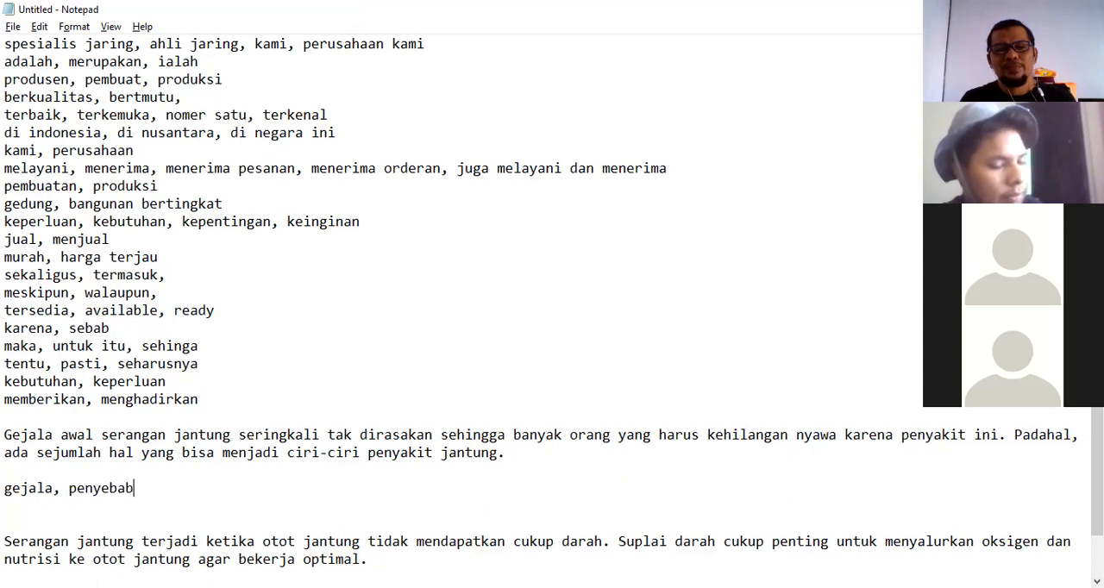
type(", tanda tanda")
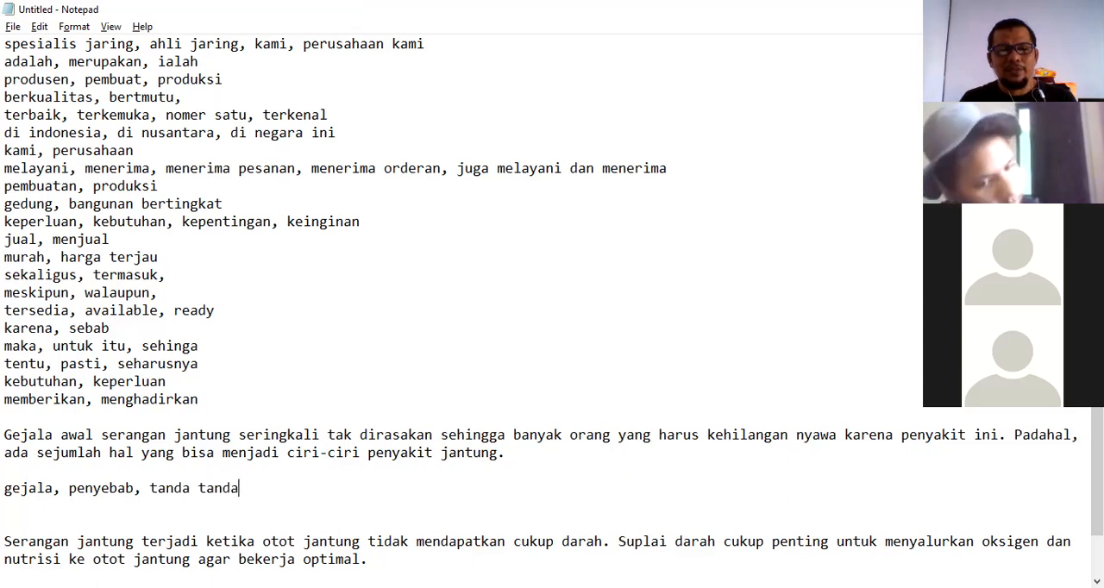
Add a new synonym line "awal, pertama" below the gejala line.
key("Return")
type("awal, ")
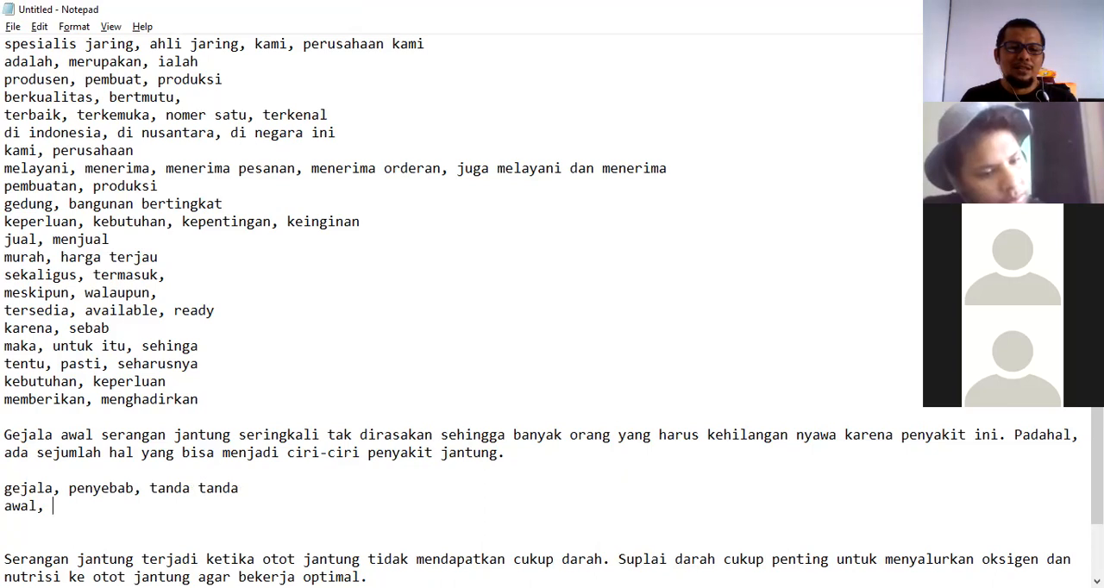
type("utam")
key("BackSpace")
key("BackSpace")
key("BackSpace")
key("BackSpace")
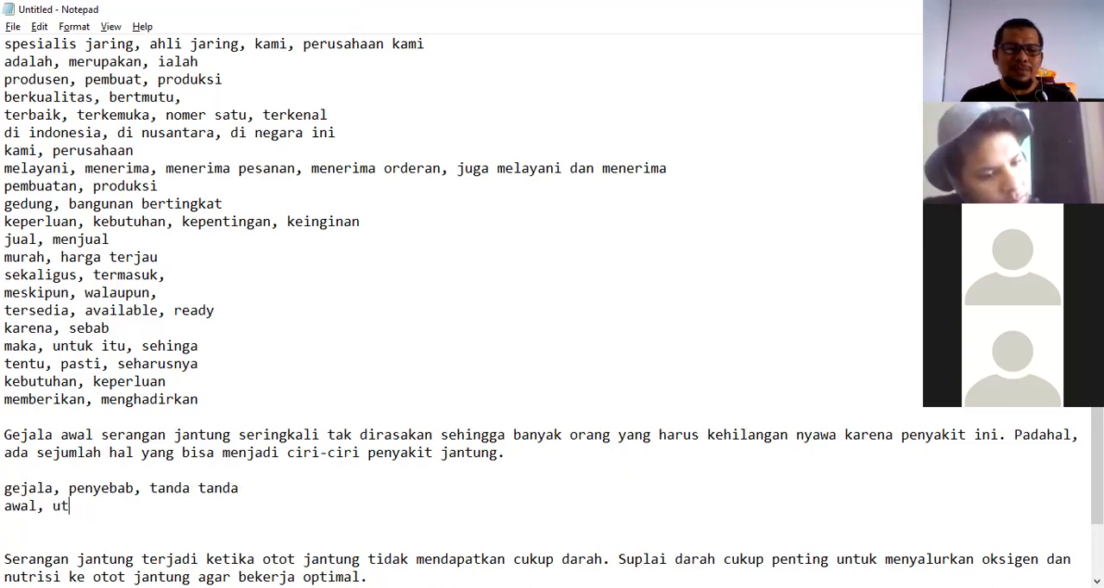
type("pertama")
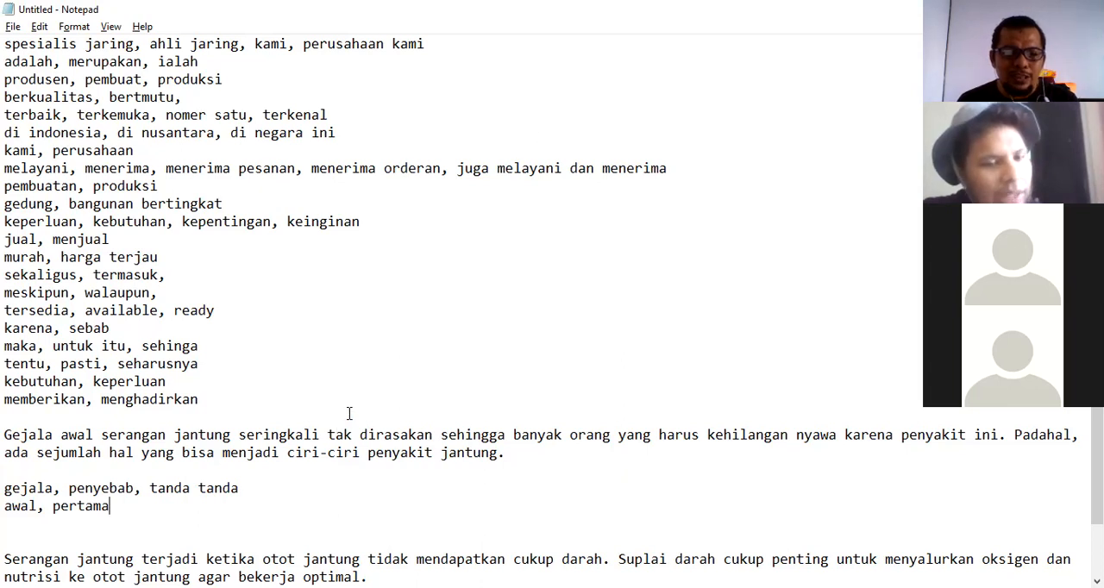
Add the synonym line "seringkali, sering, acapkali" on the next line.
left_click_drag(104, 437, 233, 434)
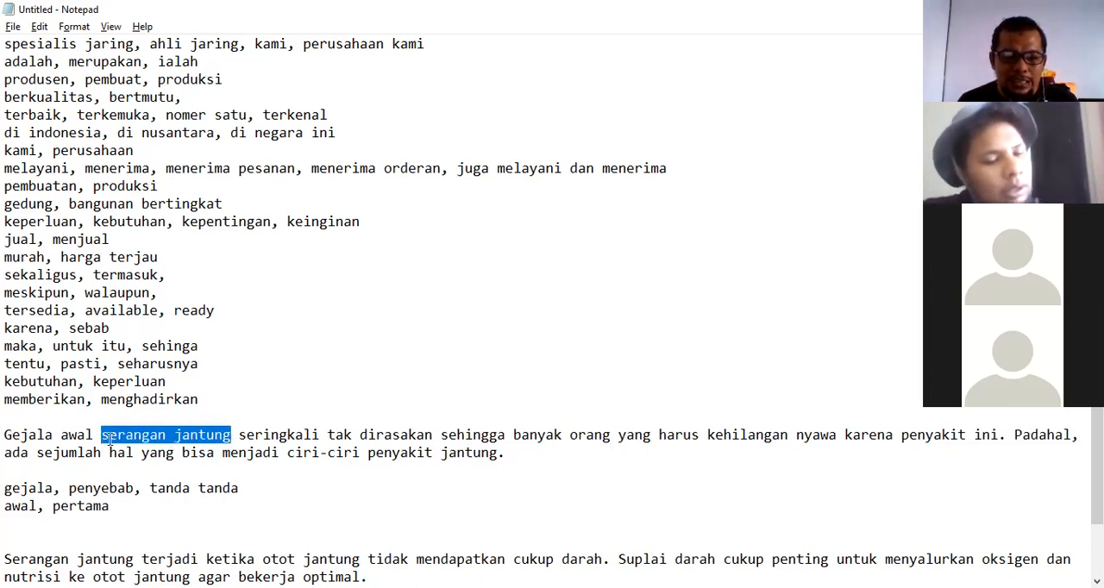
left_click(113, 510)
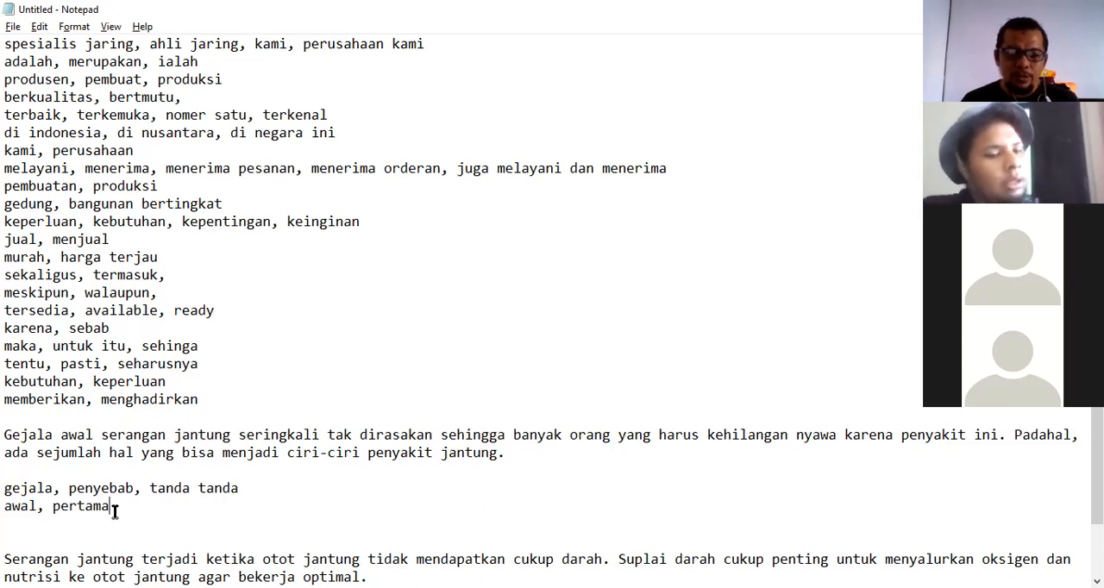
key("Return")
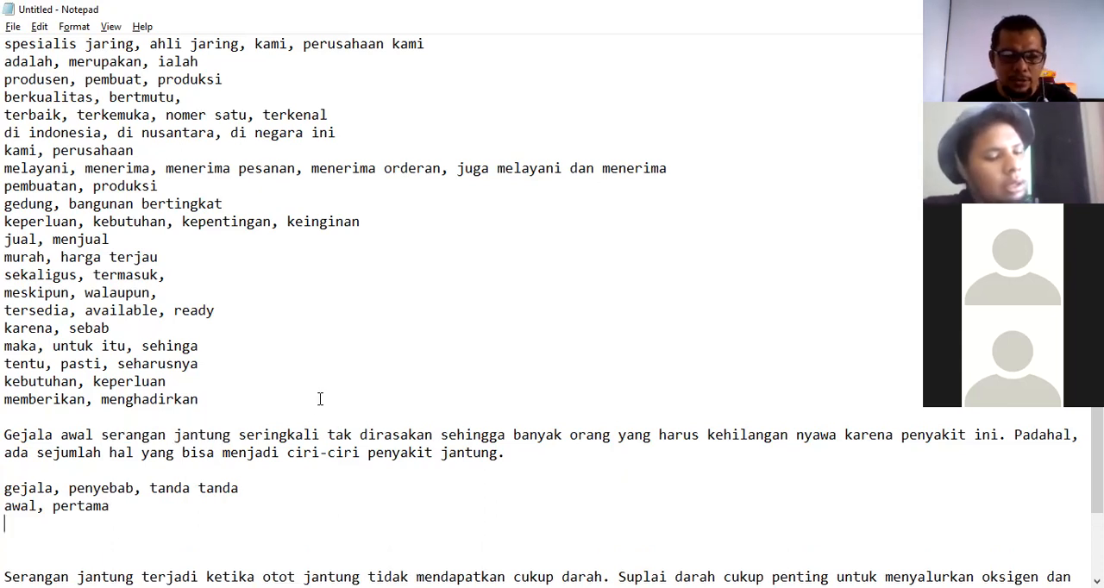
type("seringk")
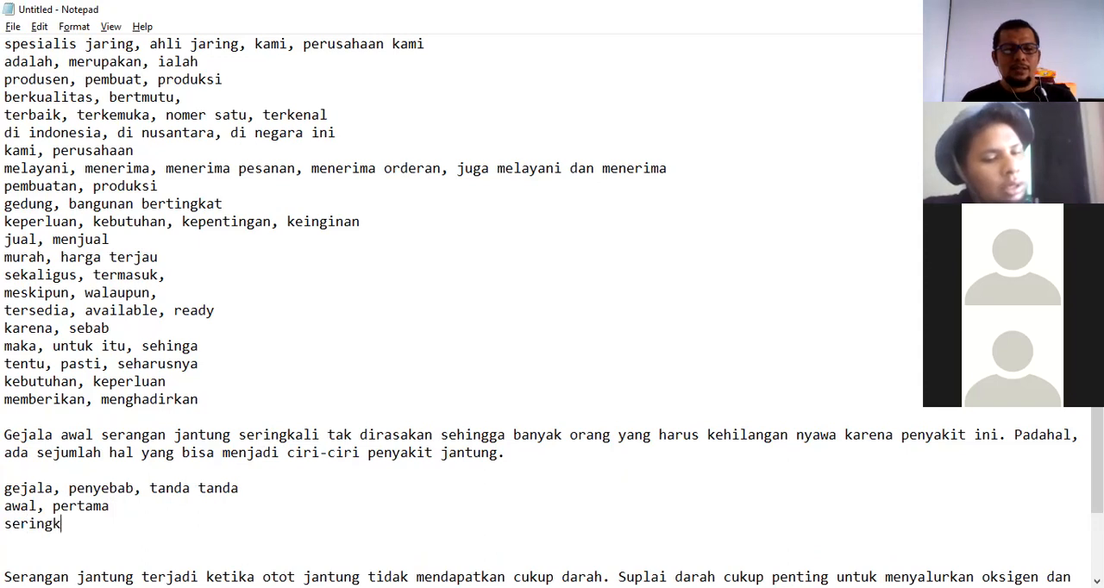
type("ali, sering,")
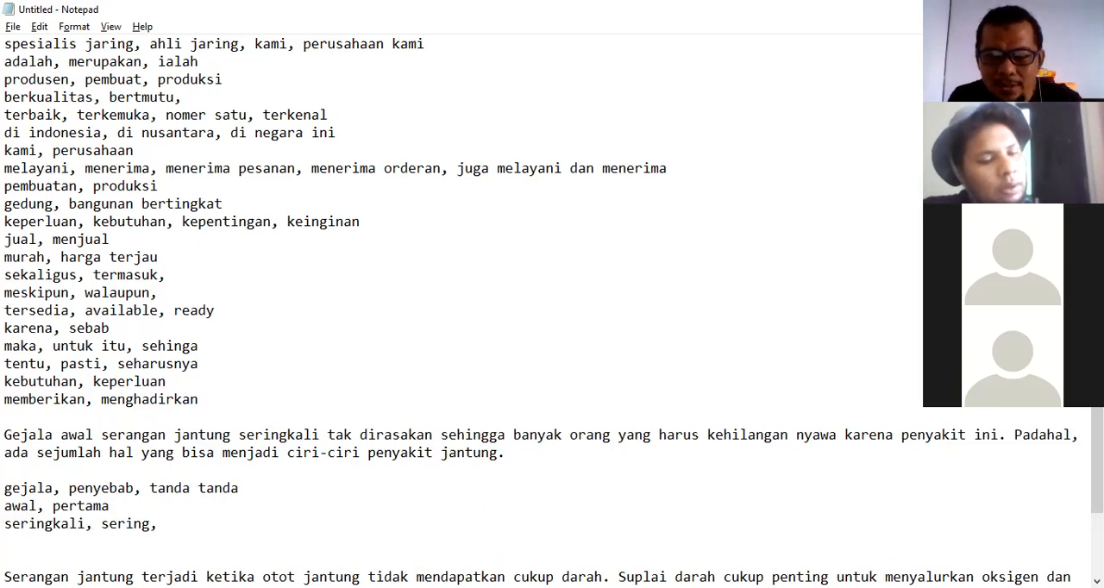
type(" acapk")
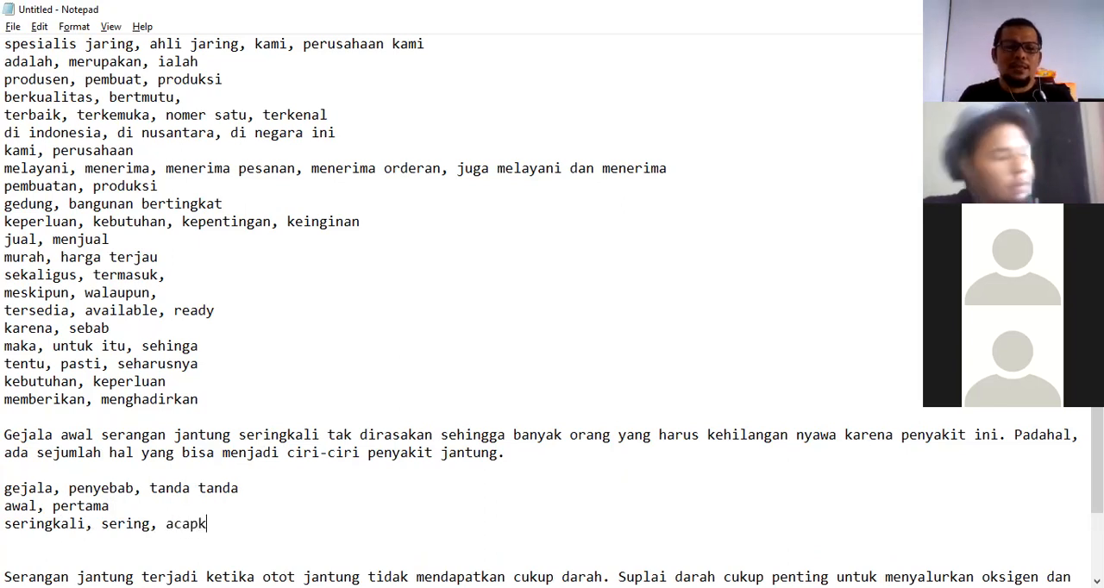
type("ali")
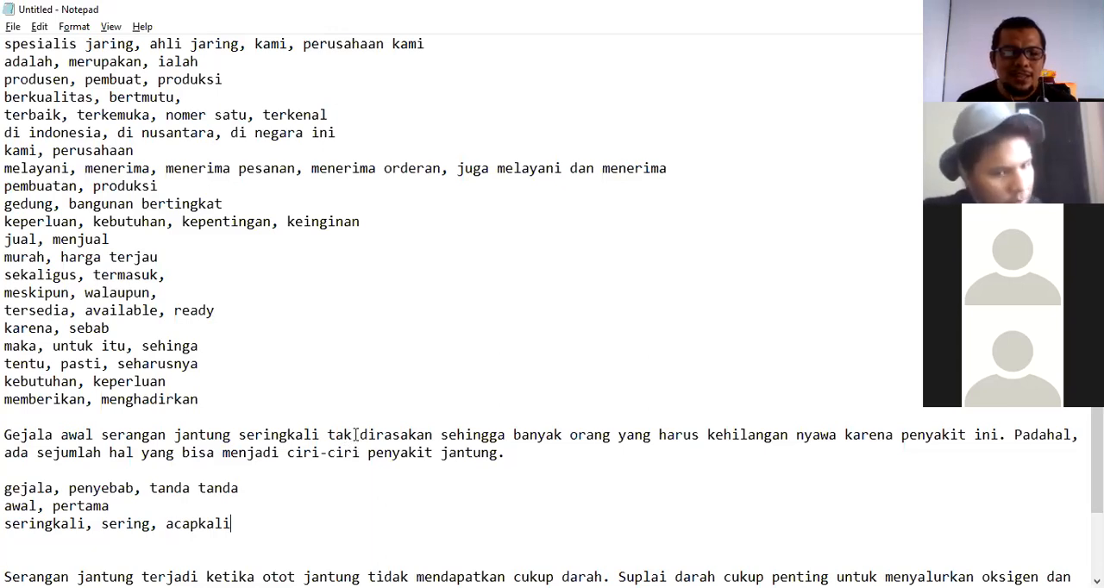
Add the synonym line "tak, tidak," on a new line.
key("Return")
type("ta")
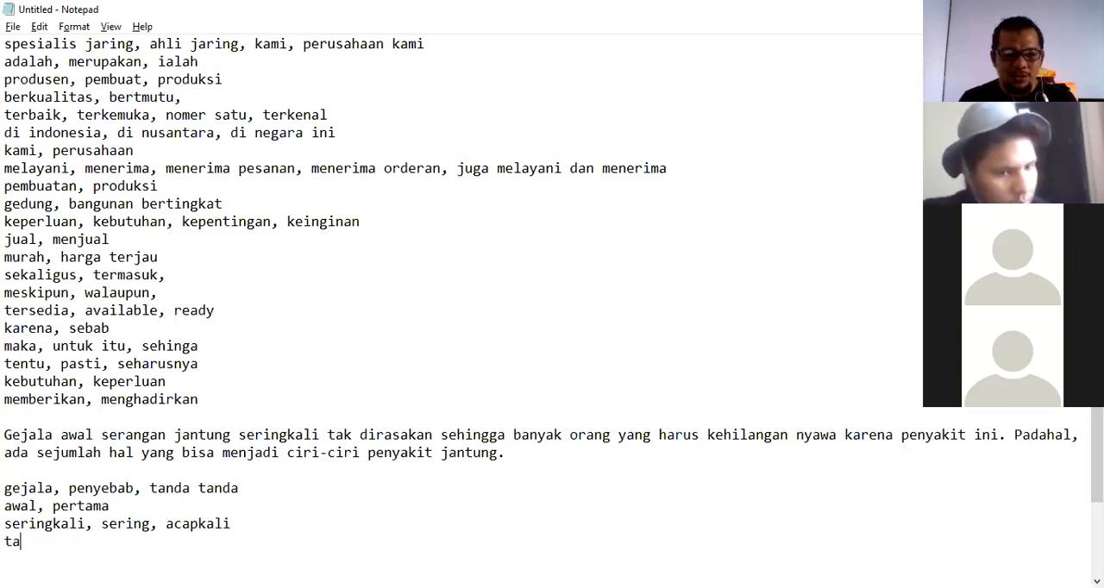
type("k, tidak,")
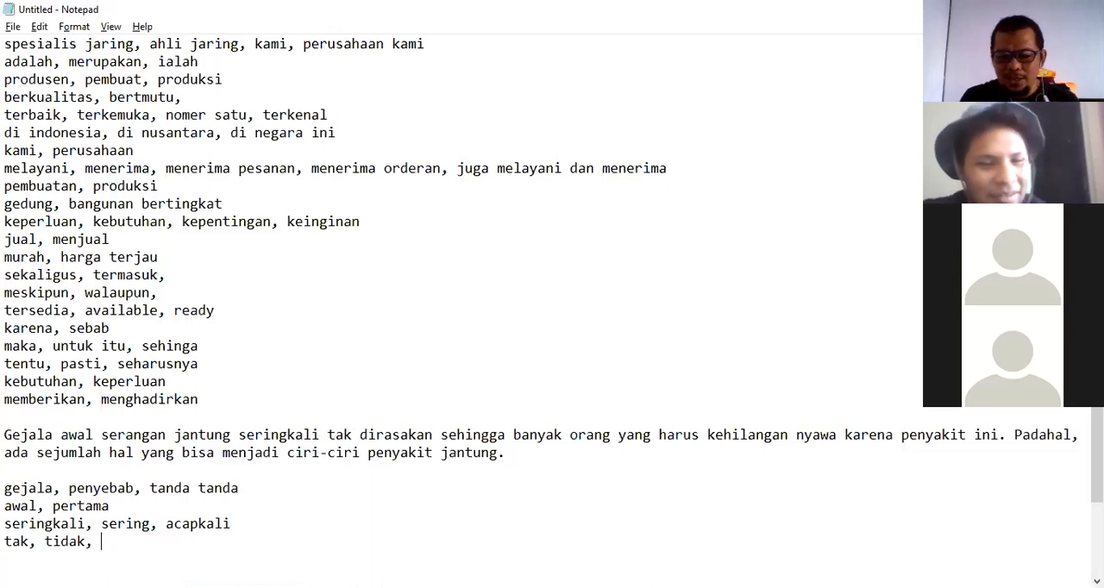
Add the synonym line "dirasakan, dirasa" on a new line.
key("Return")
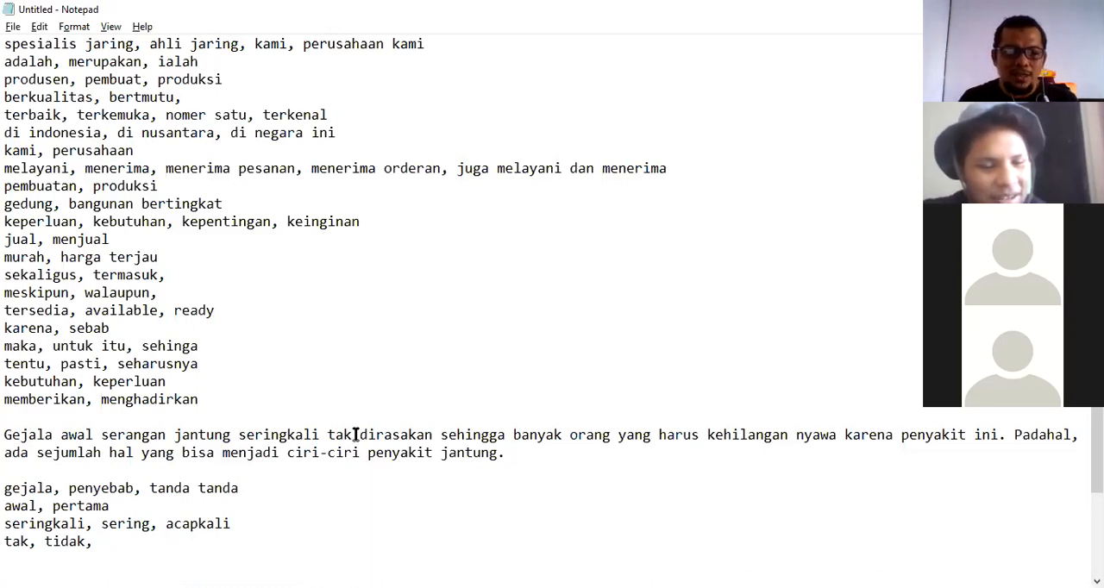
scroll(354, 433, "down", 2)
type("dirasakan")
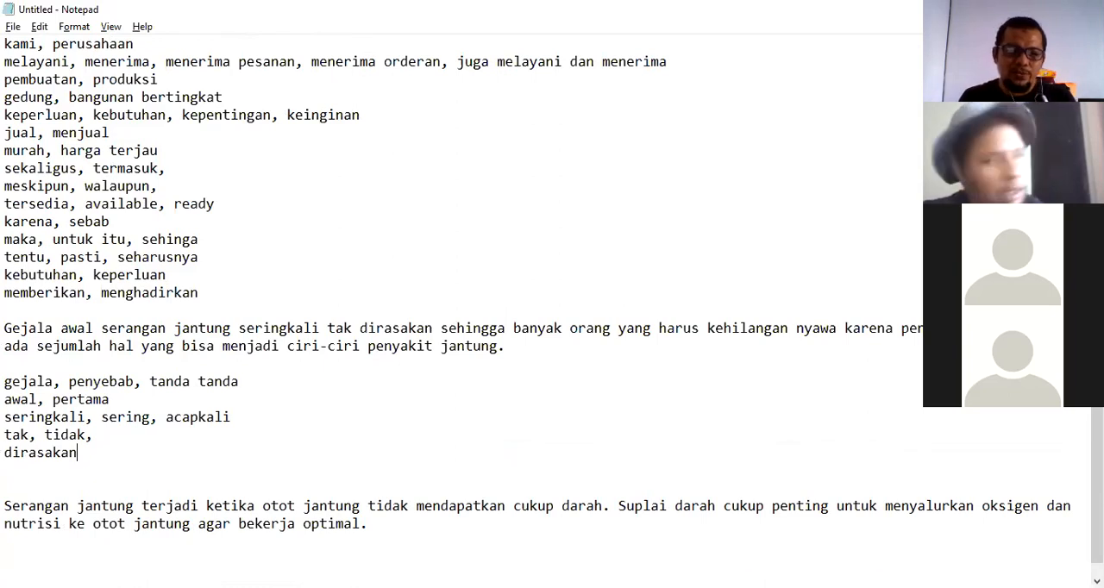
type(", dirasa")
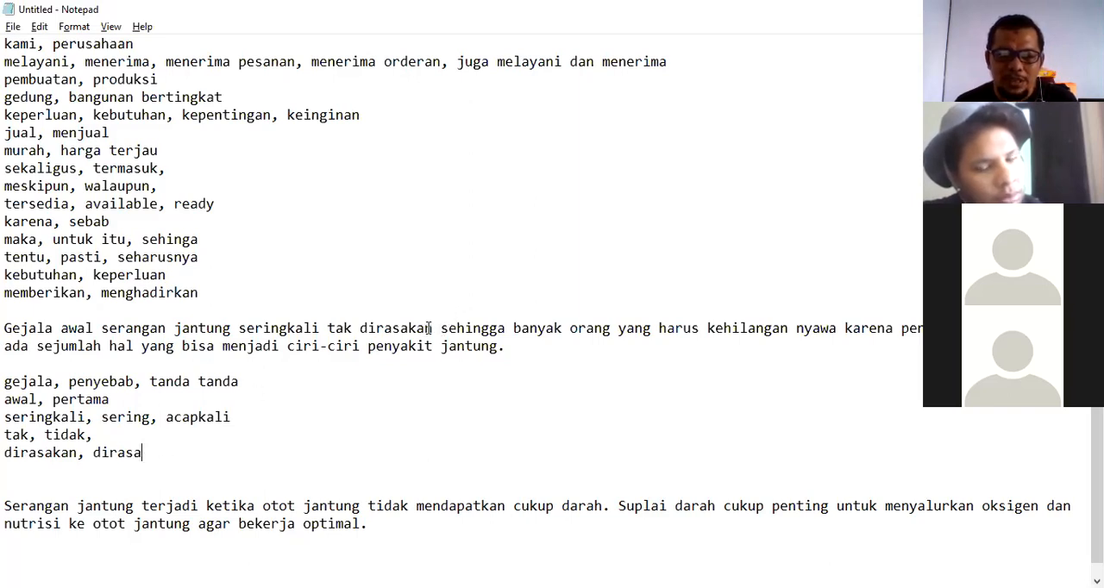
Try to paste the phrase "sehingga banyak orang" under the synonym lines, then delete the wrongly pasted paragraph.
left_click_drag(440, 329, 612, 329)
left_click(147, 452)
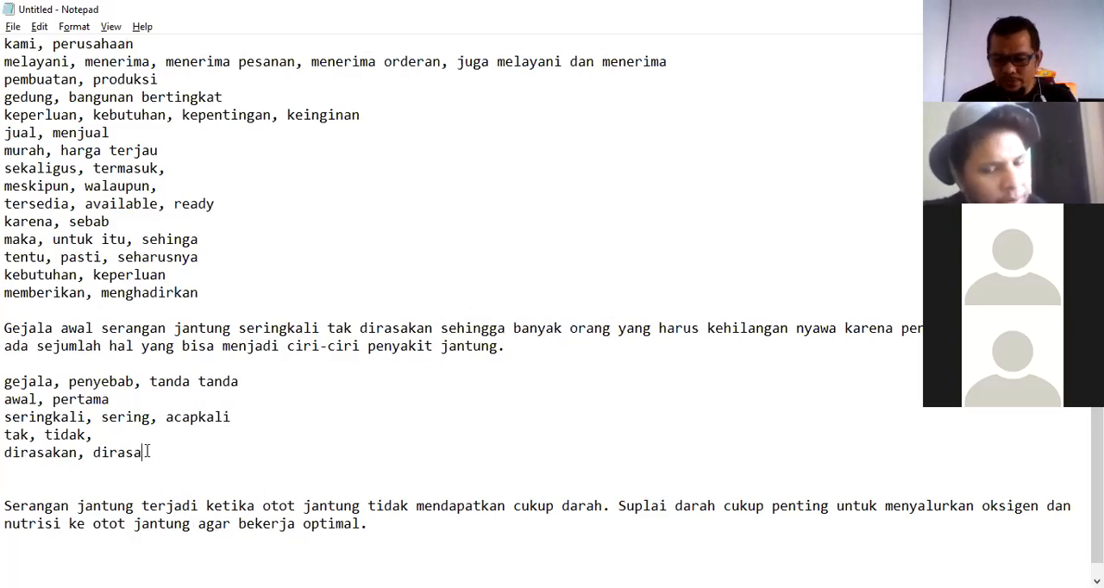
key("Return")
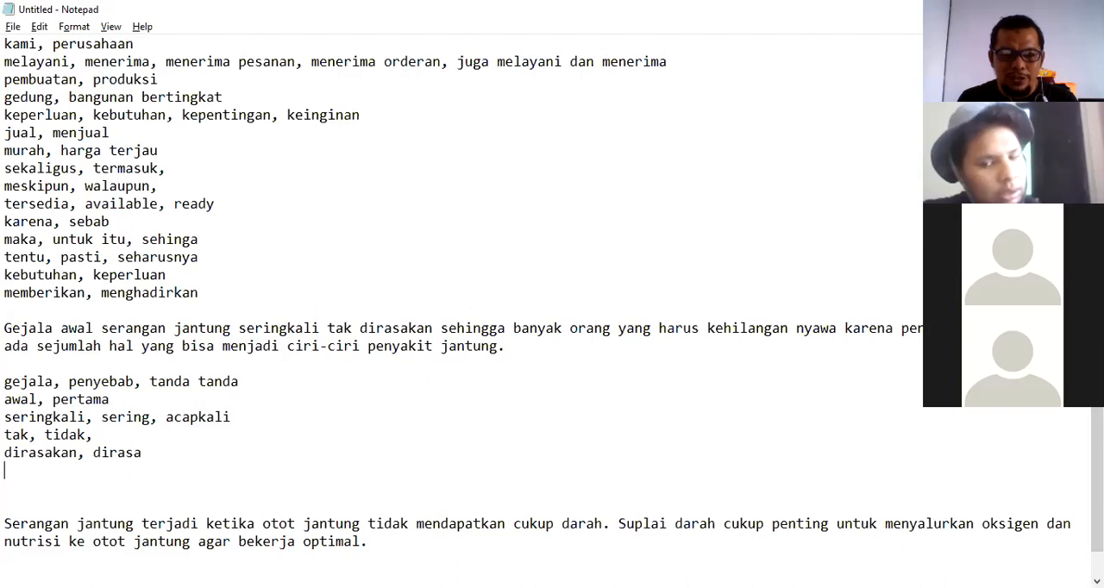
type("Gejala awal serangan jantung seringkali tak dirasakan sehingga banyak orang yang harus kehilangan nyawa karena penyakit ini. Padahal, ada sejumlah hal yang bisa menjadi ciri-ciri penyakit jantung.")
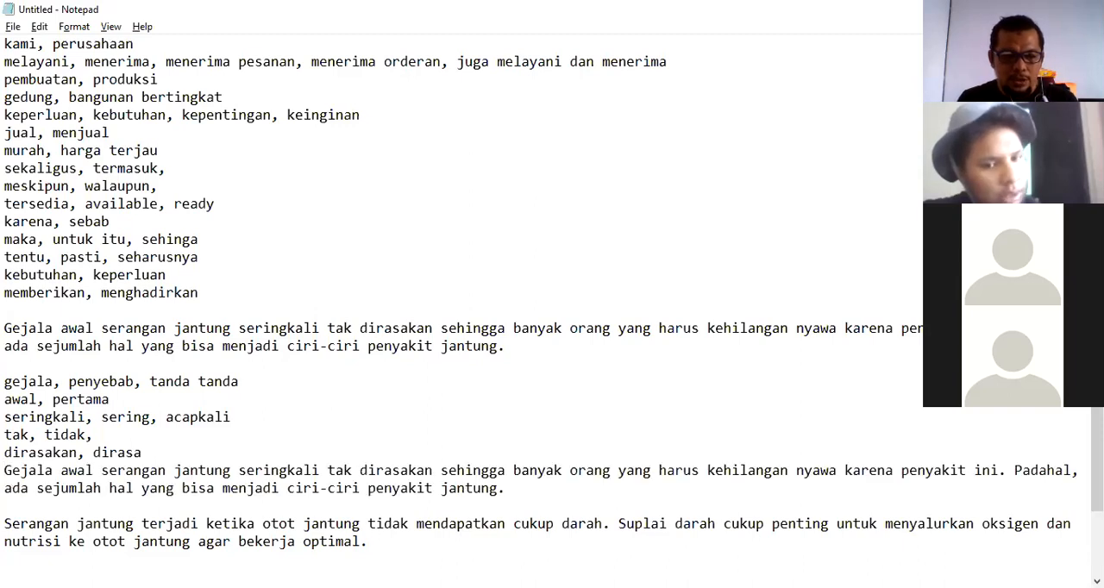
key("ctrl+z")
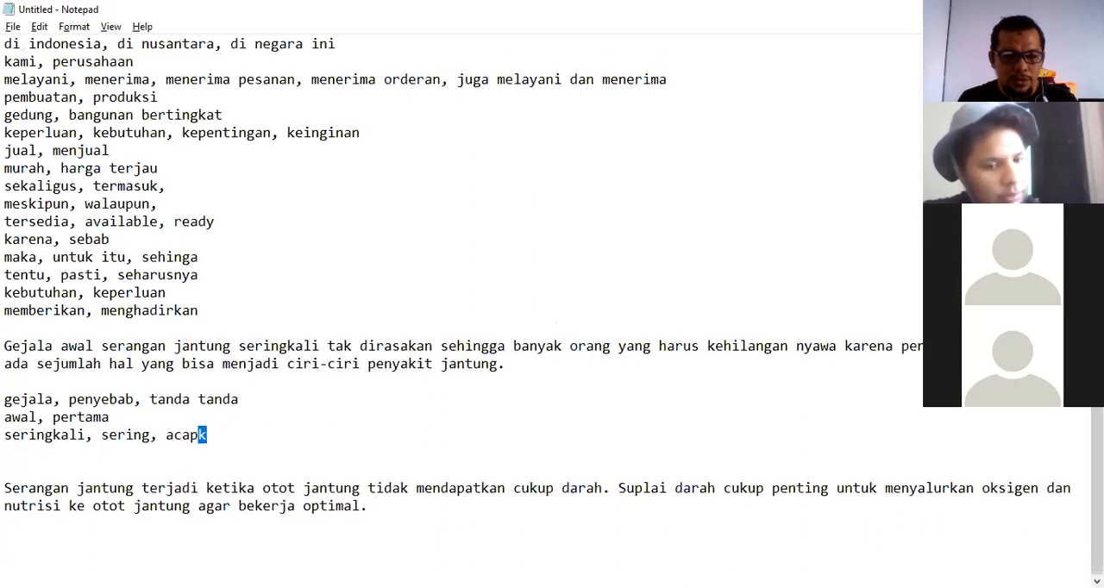
key("ctrl+z")
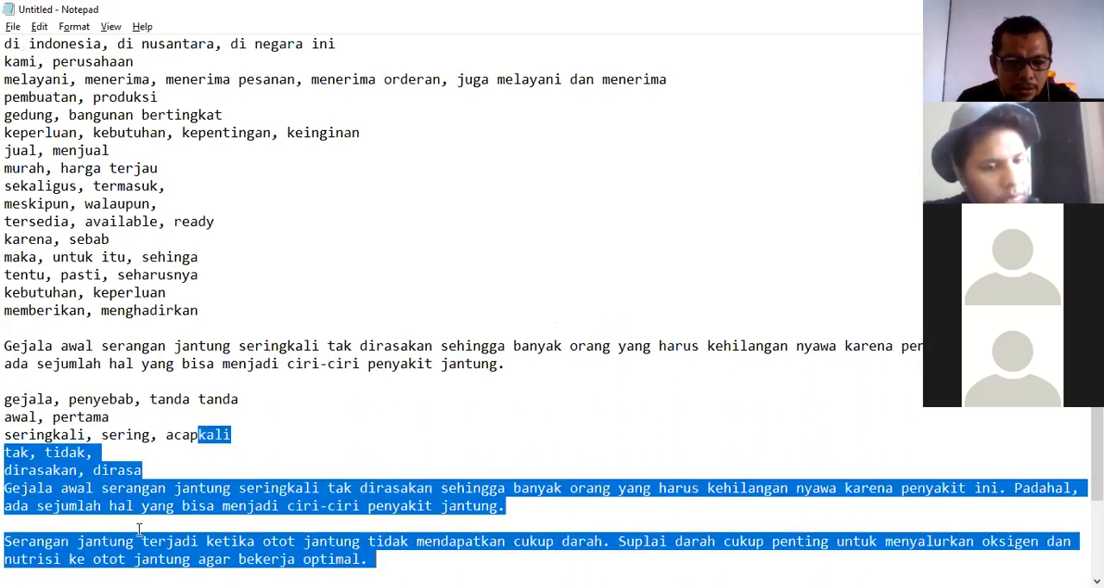
left_click(144, 477)
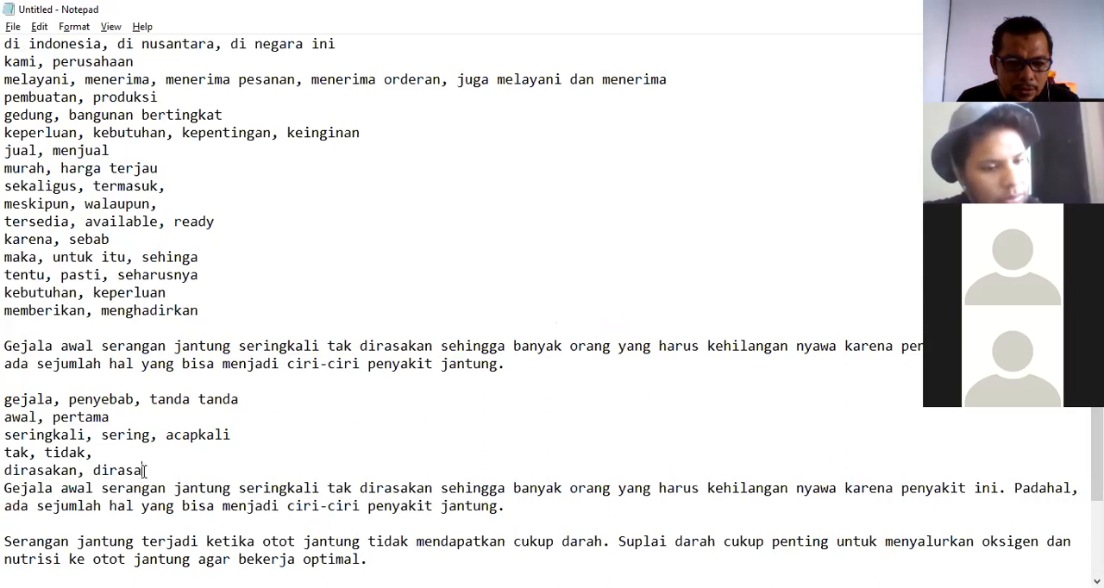
left_click_drag(144, 477, 524, 501)
key("BackSpace")
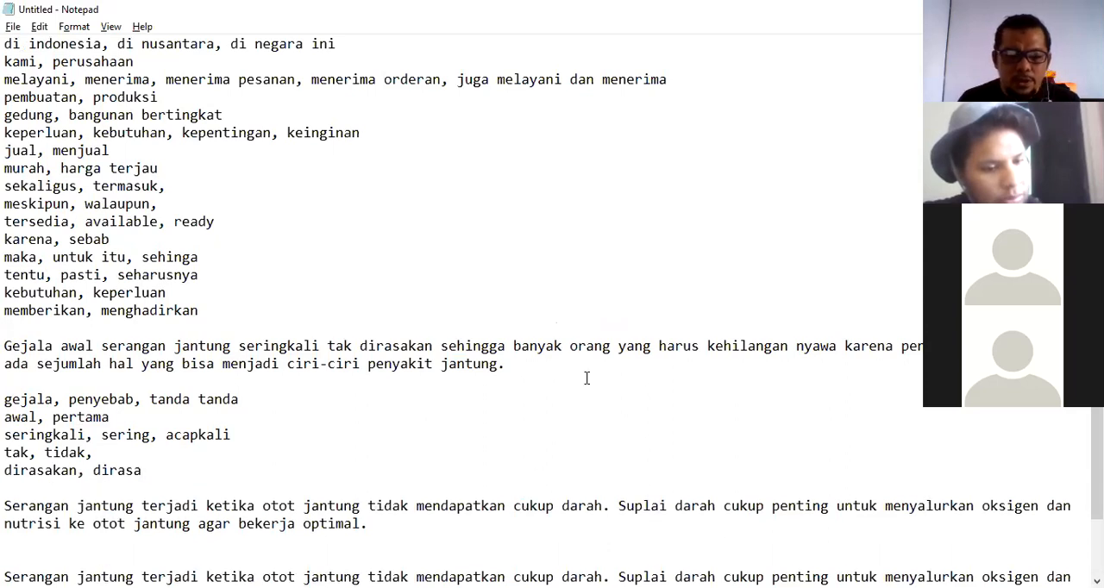
Copy "sehingga banyak orang" from the paragraph into a new line and add the synonym "menyebabkan banyak orang,".
left_click_drag(443, 347, 612, 346)
key("ctrl+c")
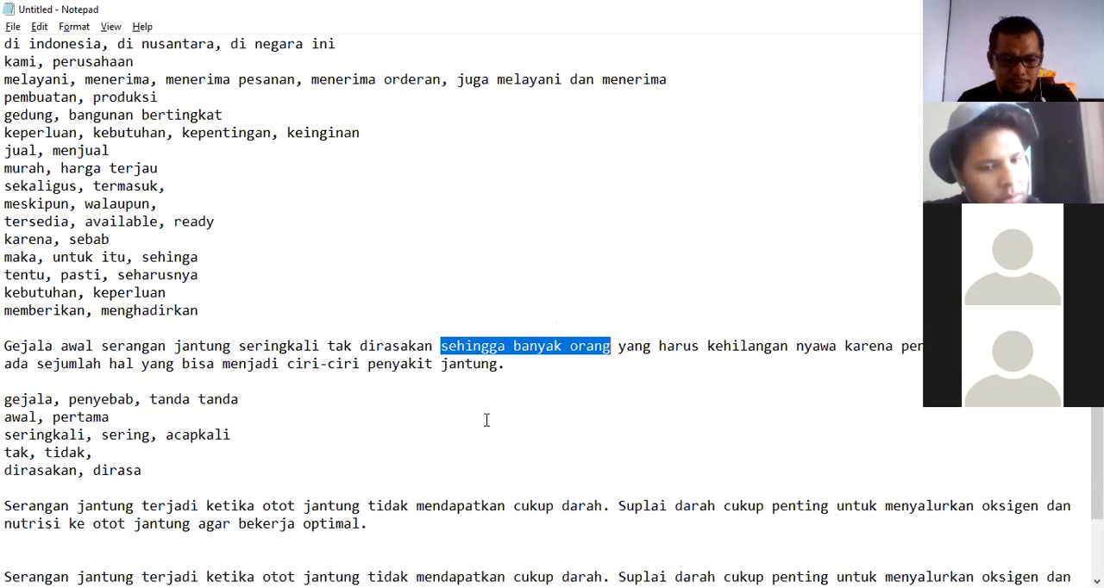
left_click(145, 470)
key("Return")
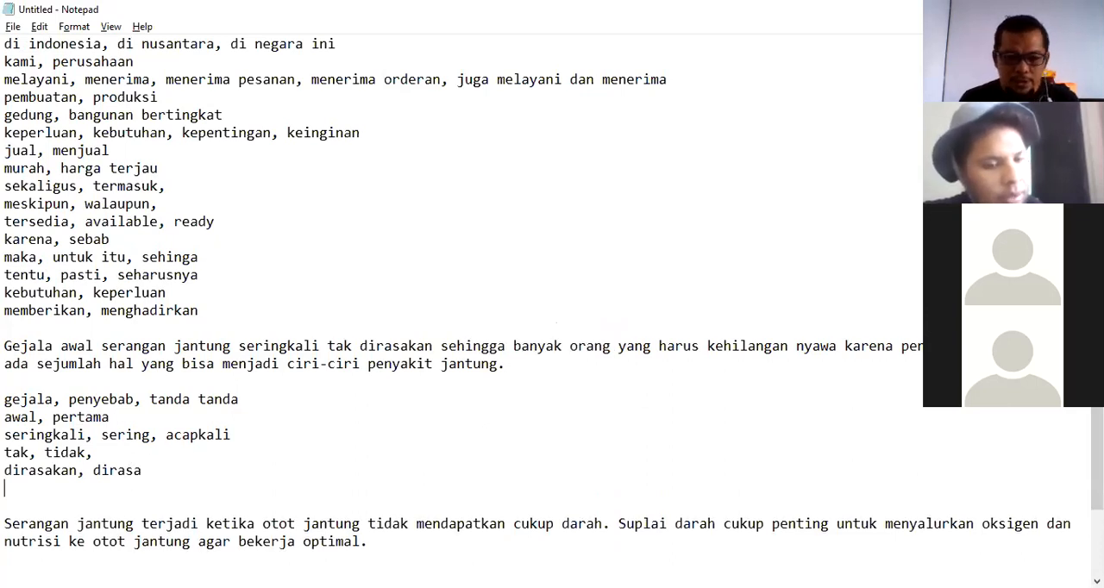
key("ctrl+v")
type(",")
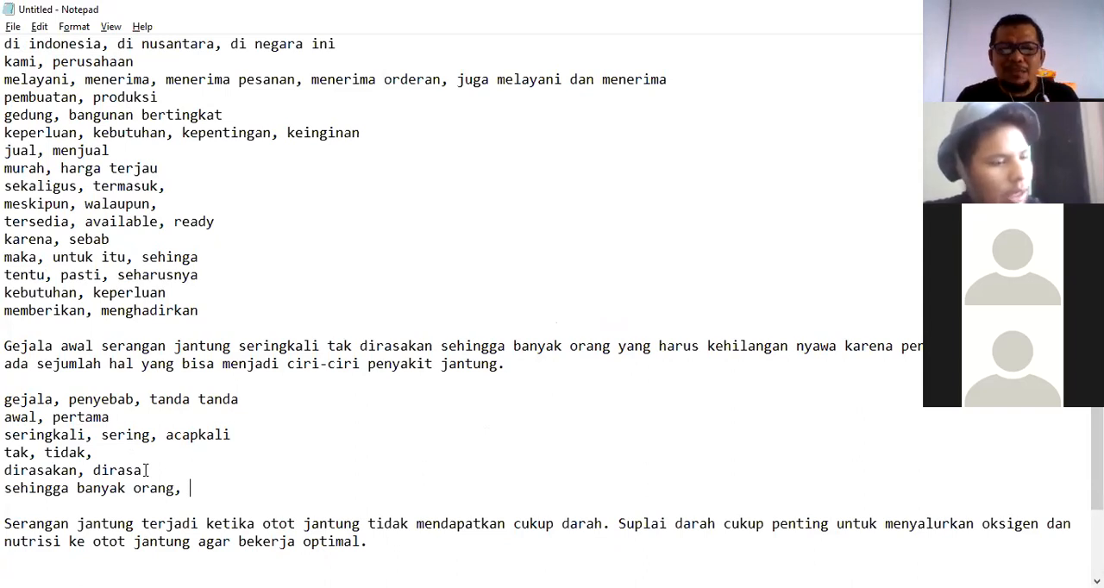
type("men")
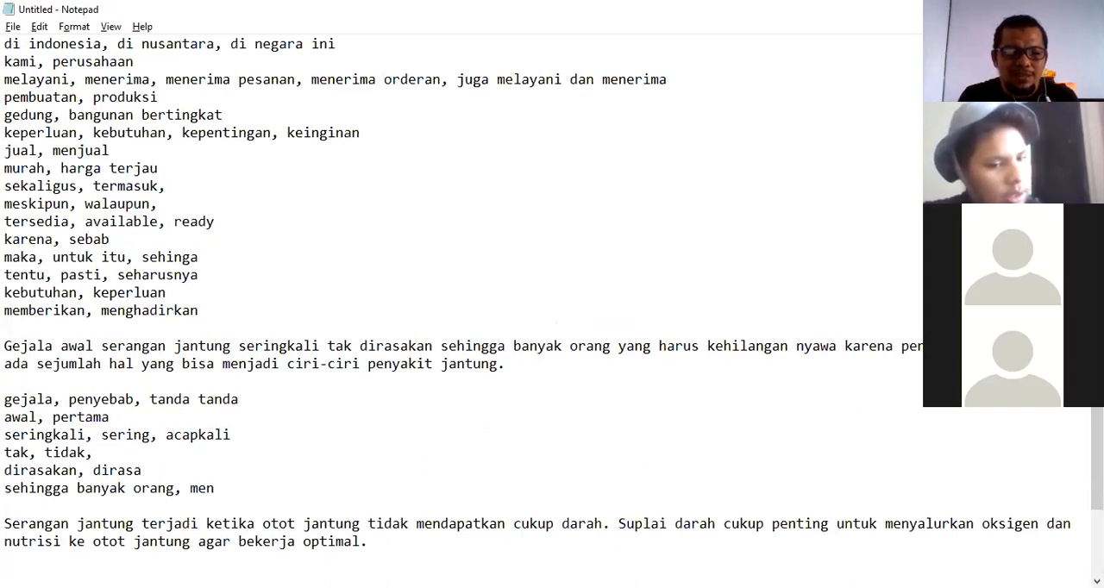
type("yebabkan ban")
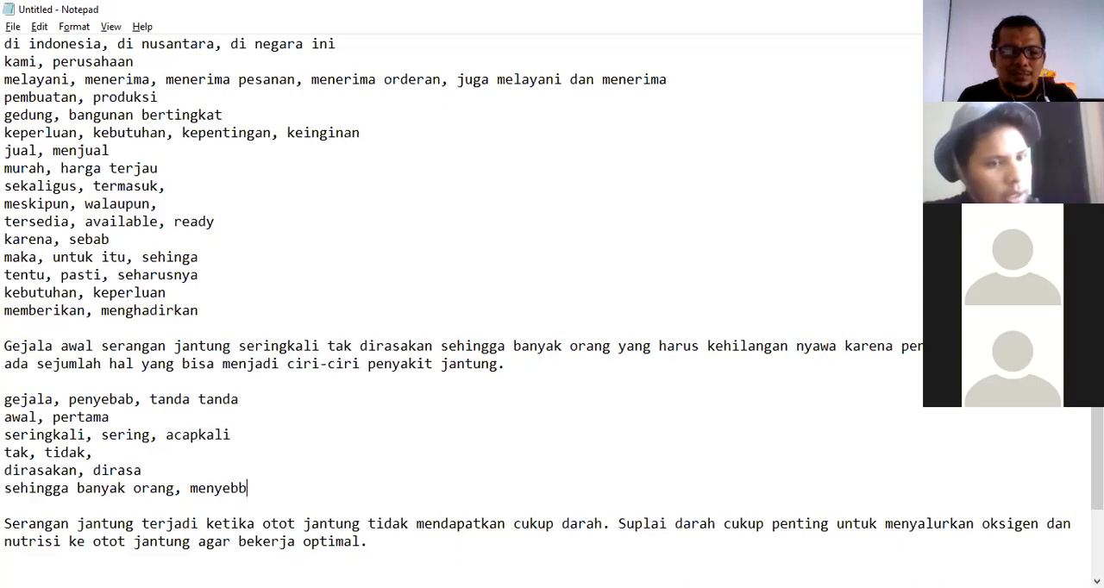
type("yak orang,")
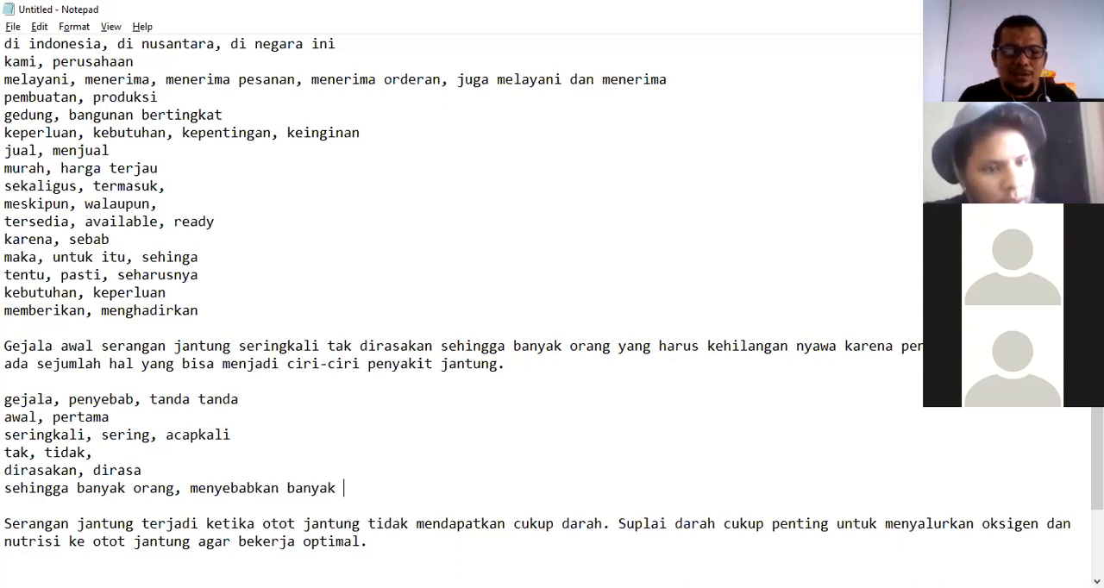
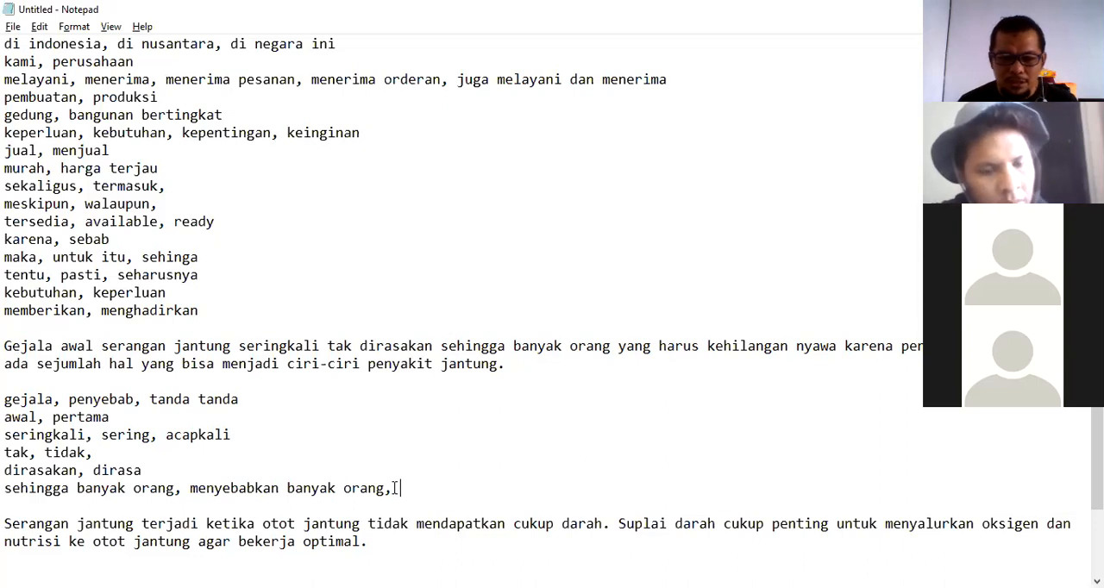
Delete the 'sehingga banyak orang, menyebabkan banyak orang,' synonym line, leaving an empty line below 'dirasakan, dirasa'.
key("Return")
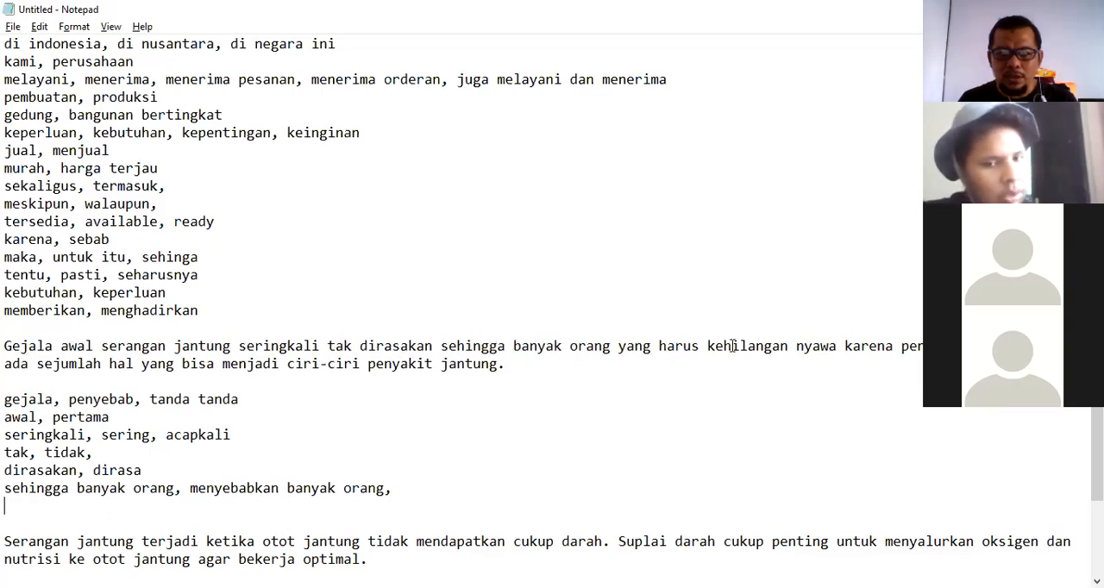
left_click_drag(431, 488, 4, 488)
key("BackSpace")
type("sehin")
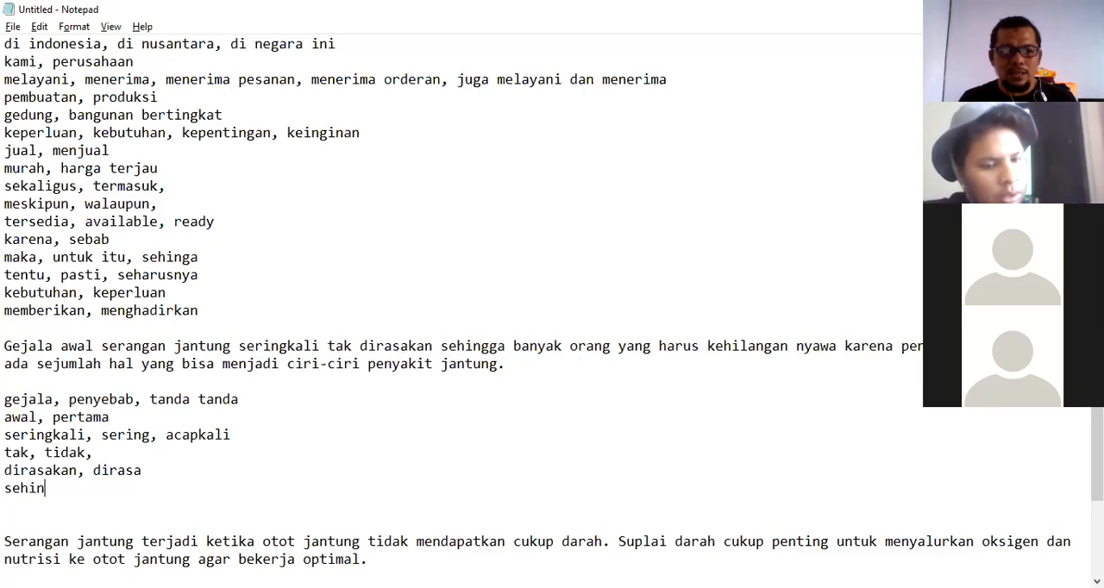
key("BackSpace")
key("BackSpace")
key("BackSpace")
key("BackSpace")
key("BackSpace")
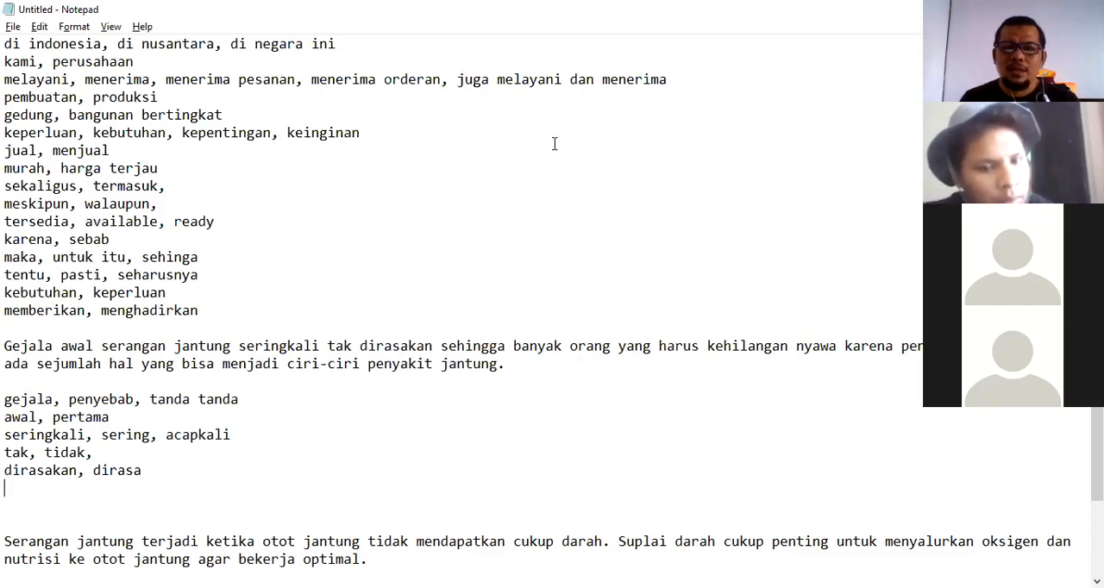
Add the synonym line 'banyak, banyak sekali, kebanyakan' directly below 'dirasakan, dirasa'.
left_click(719, 7)
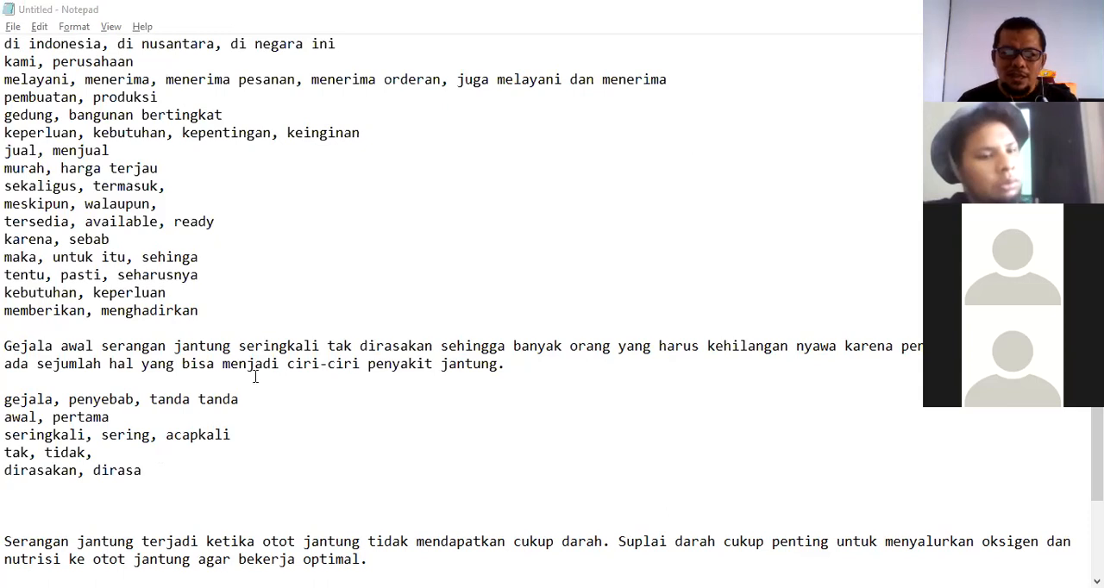
left_click(142, 472)
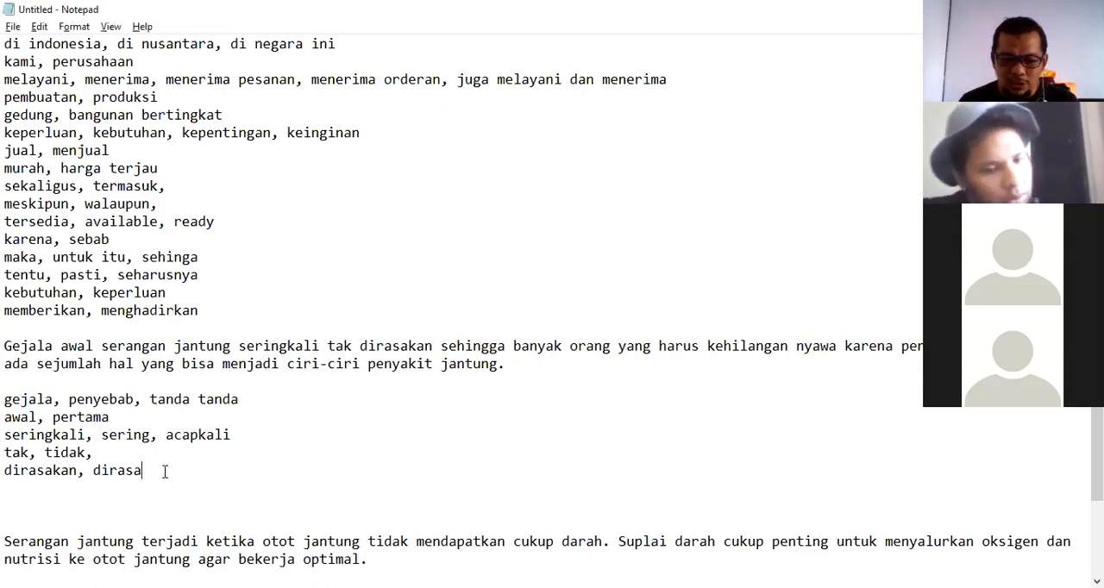
key("Return")
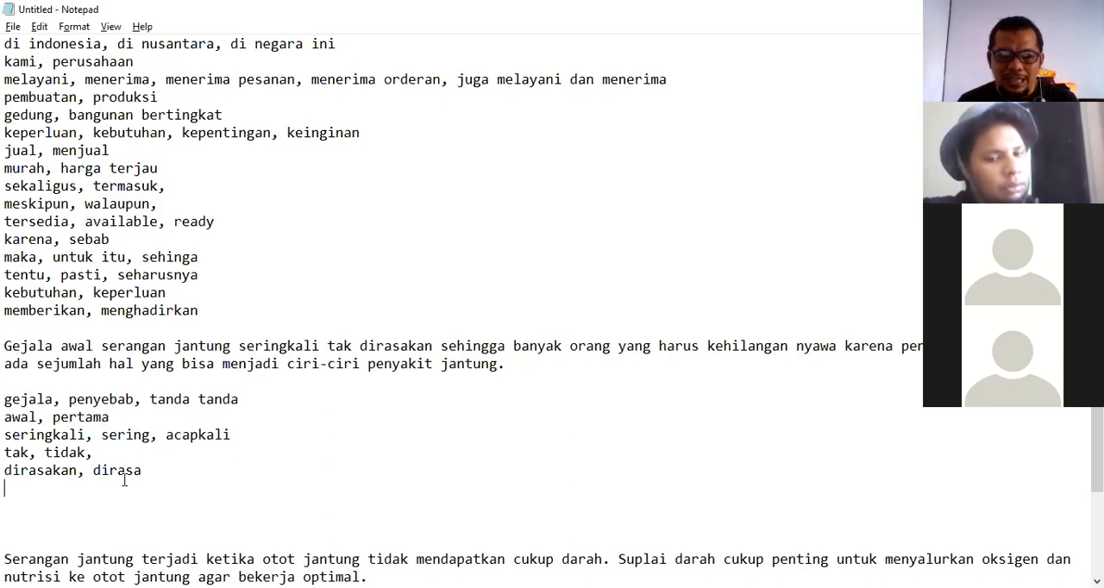
type("banyak, banyak sekali")
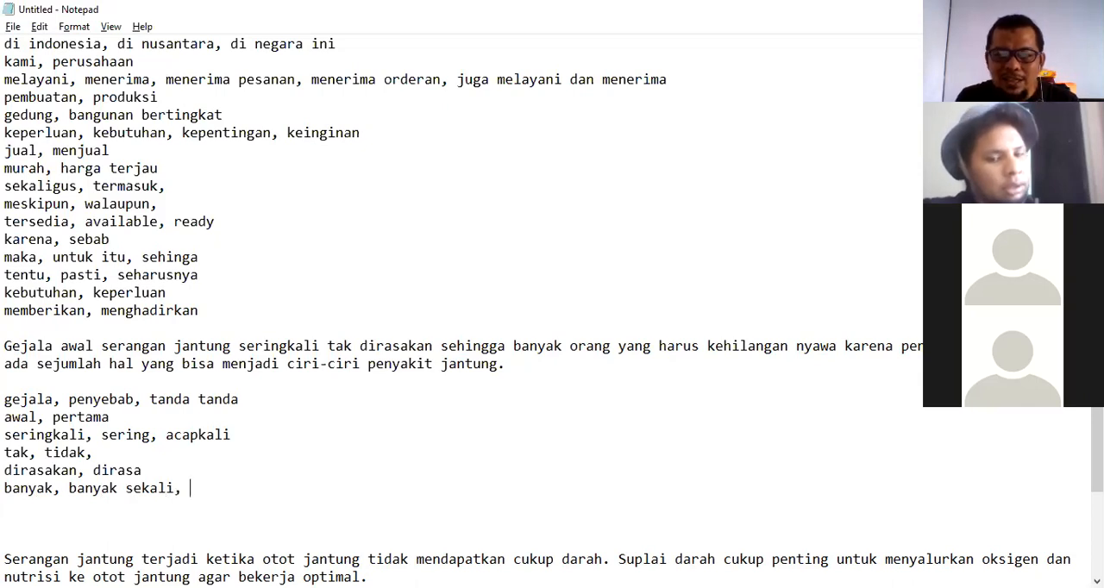
type(", kebanyakan")
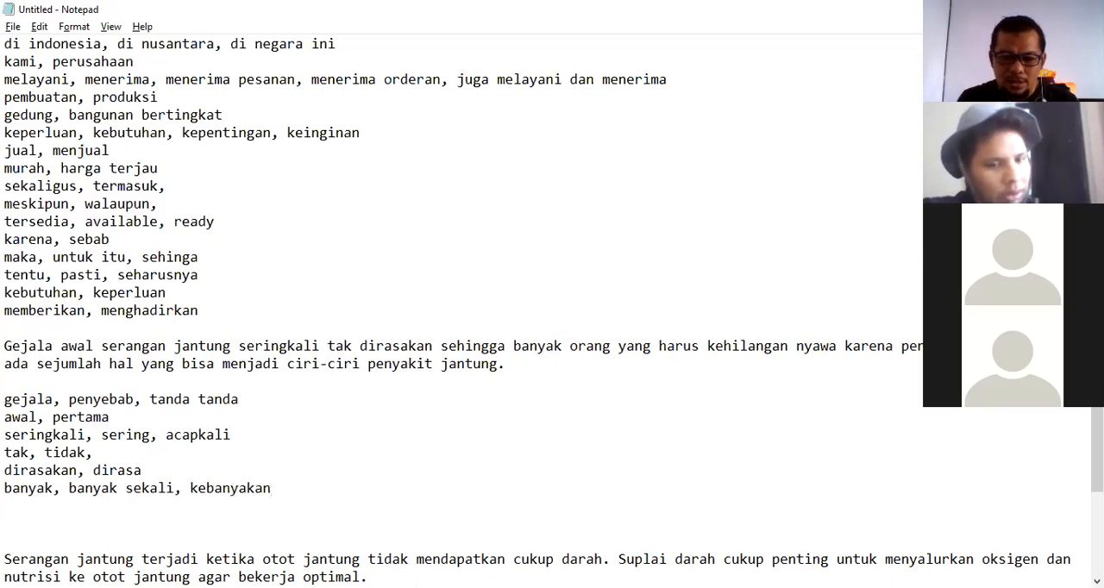
Append ', sampai sampai' to the end of the 'banyak' synonym line.
key("Return")
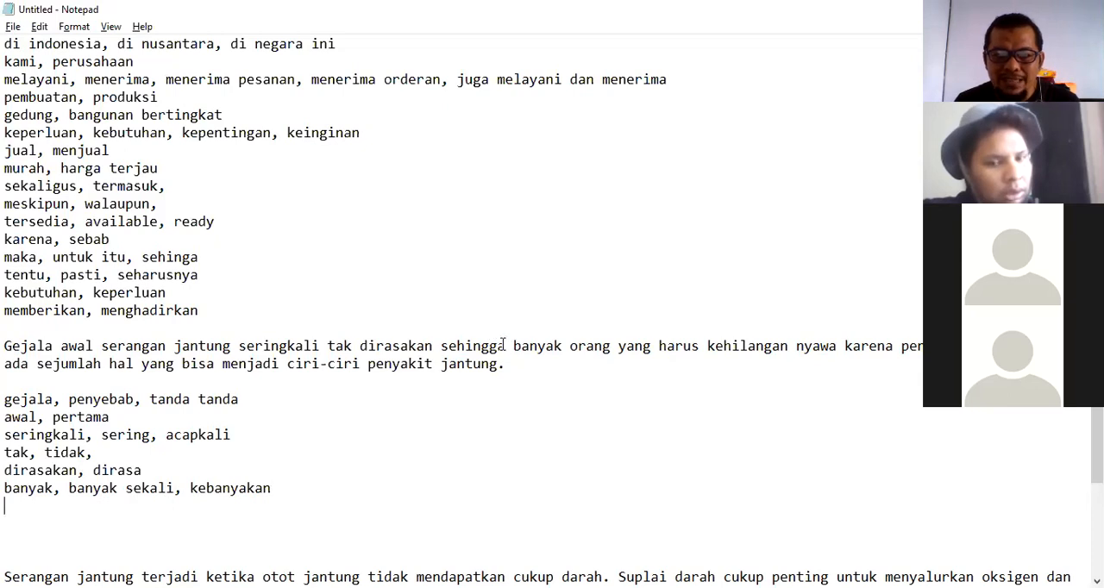
left_click(272, 488)
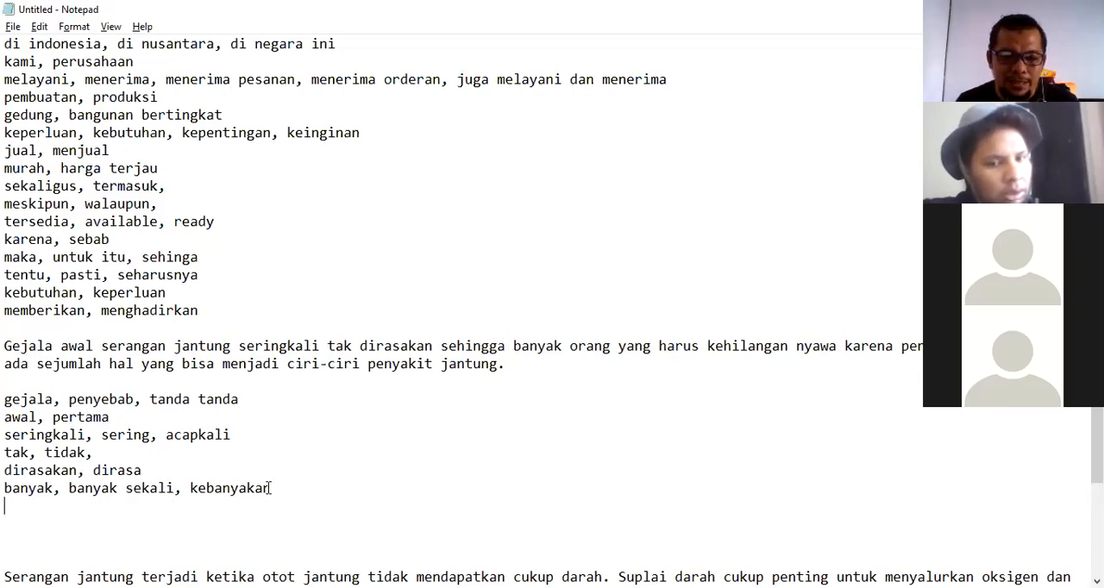
type(", samp")
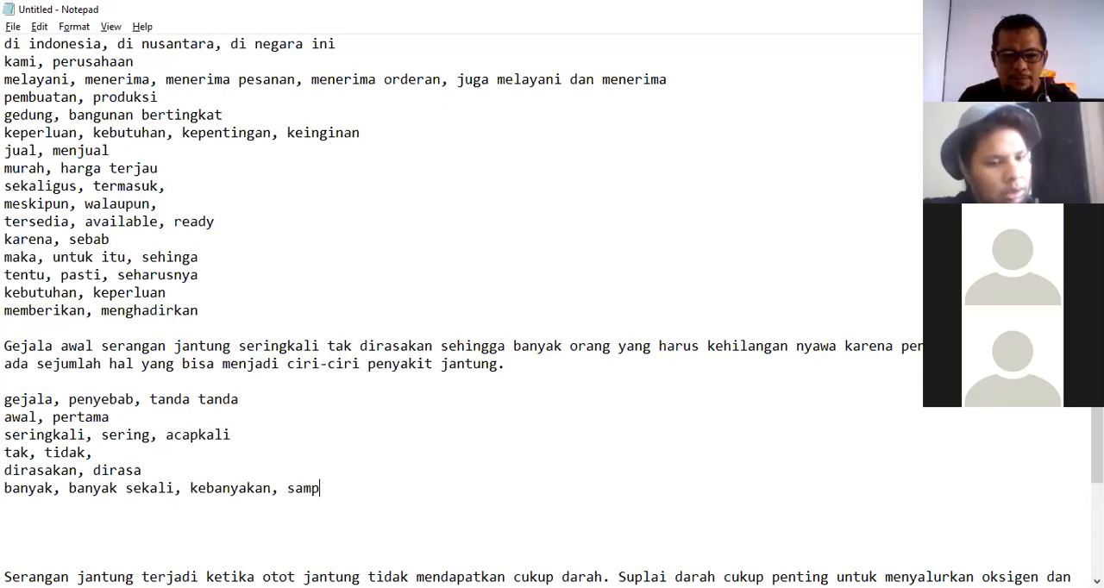
type("ai sampai")
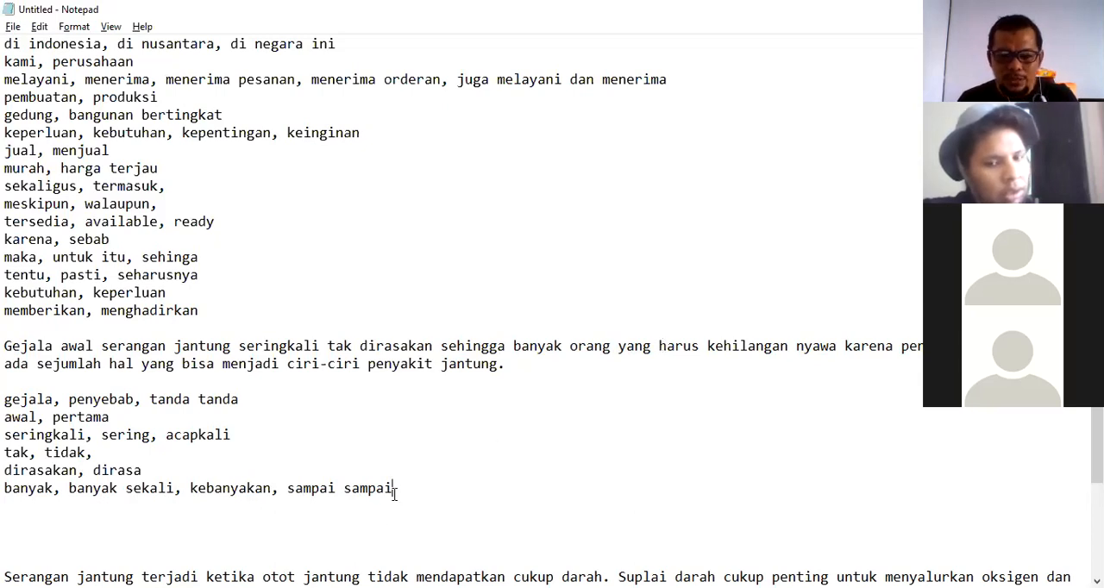
Add the synonym line 'harus, kudu,' on a new line.
key("Return")
type("h")
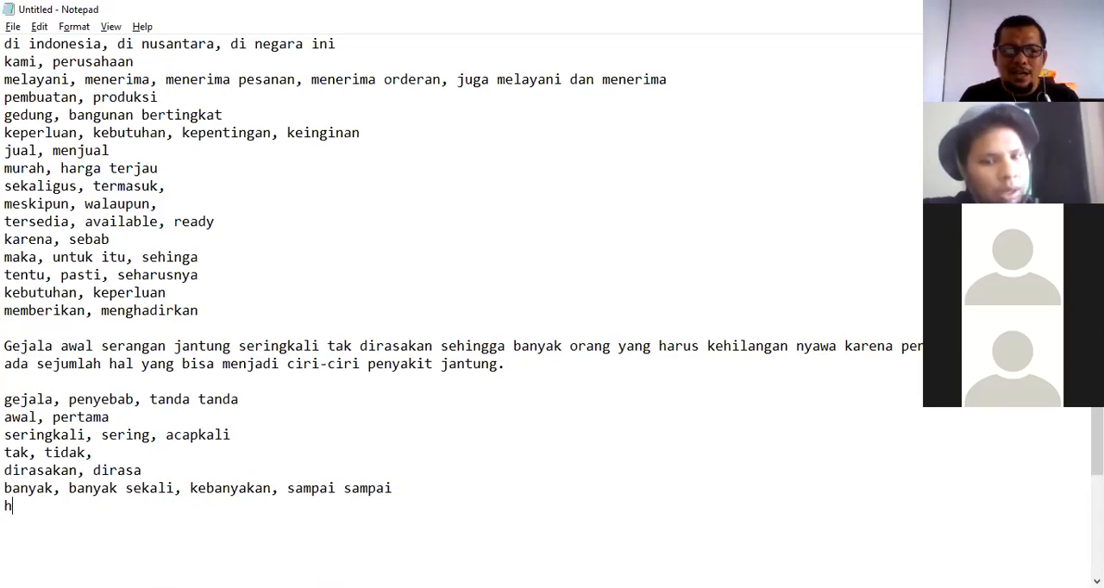
type("arus, kudu,")
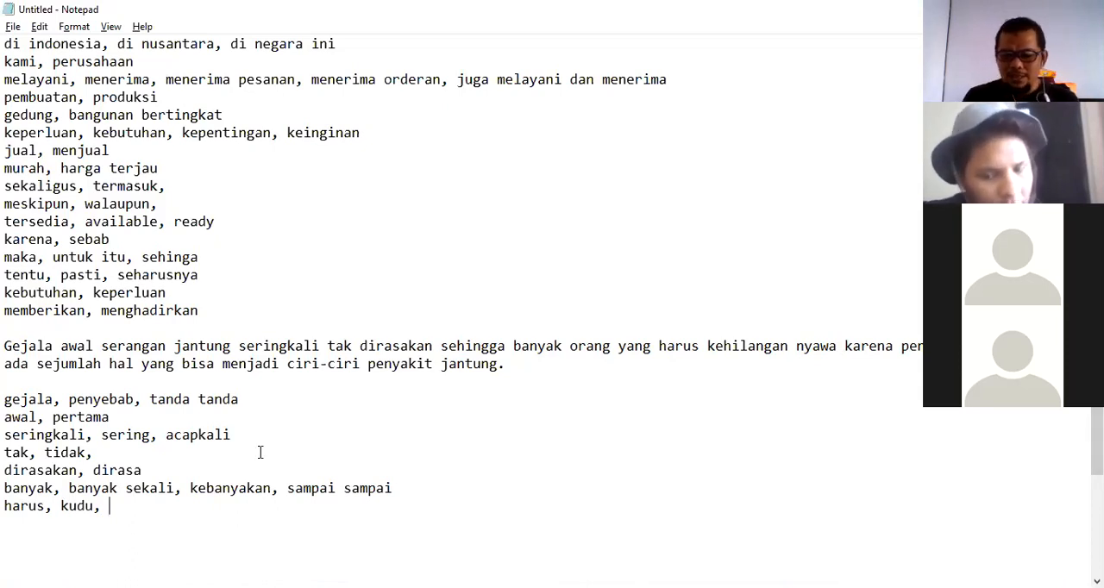
Add the synonym line 'kehilangan nyawa, meninggal, mati,' on a new line.
key("Return")
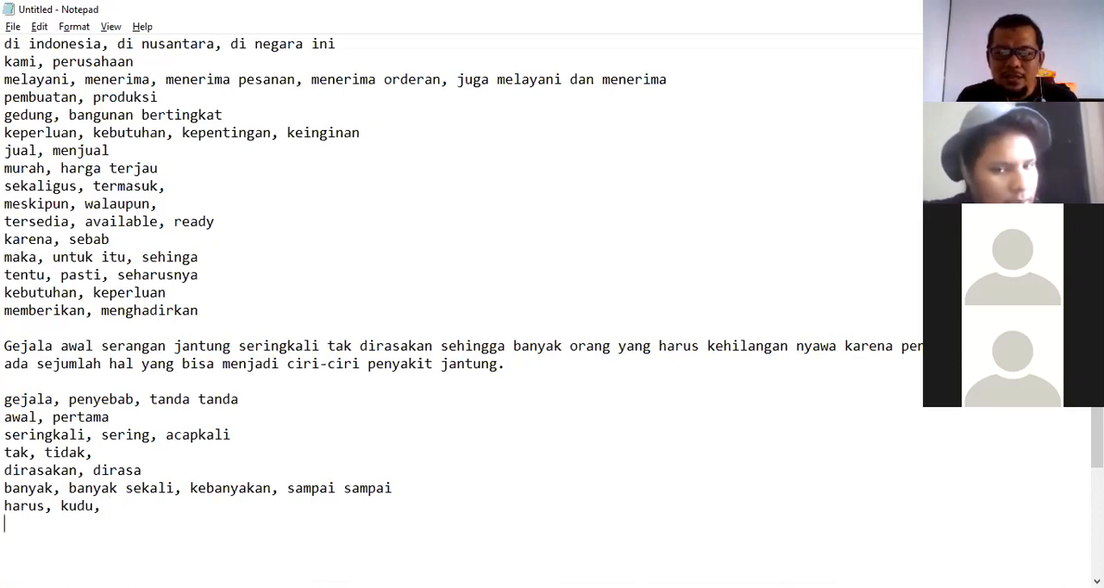
type("ke")
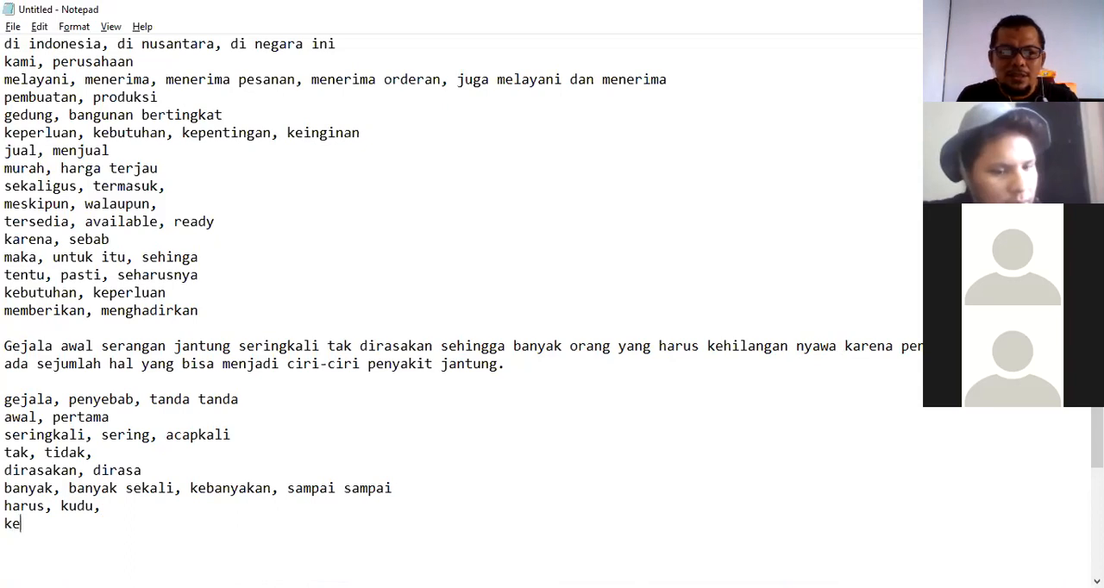
type("hilangan n")
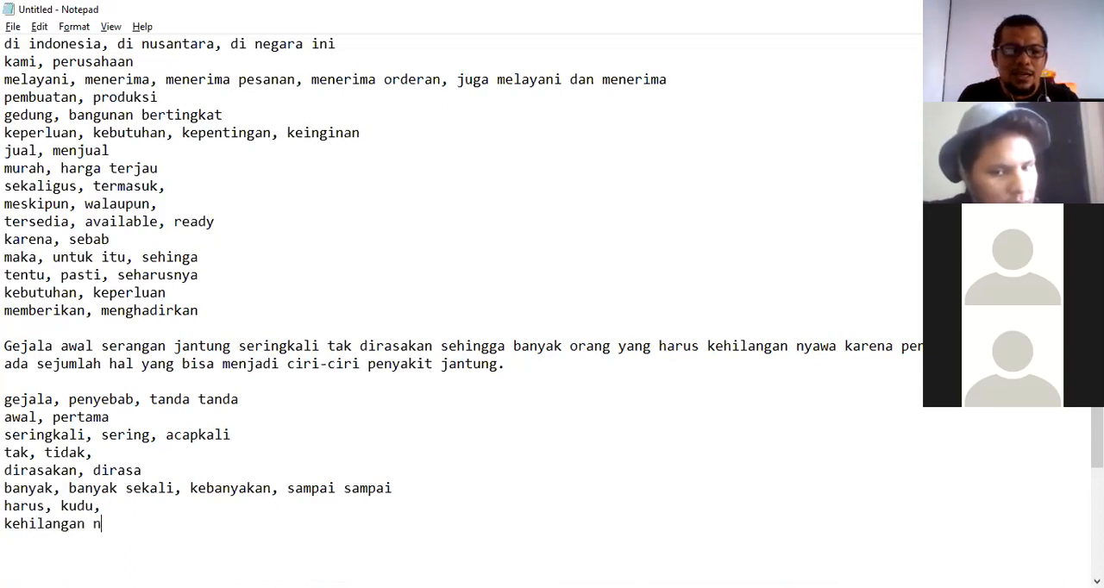
type("yawa, ")
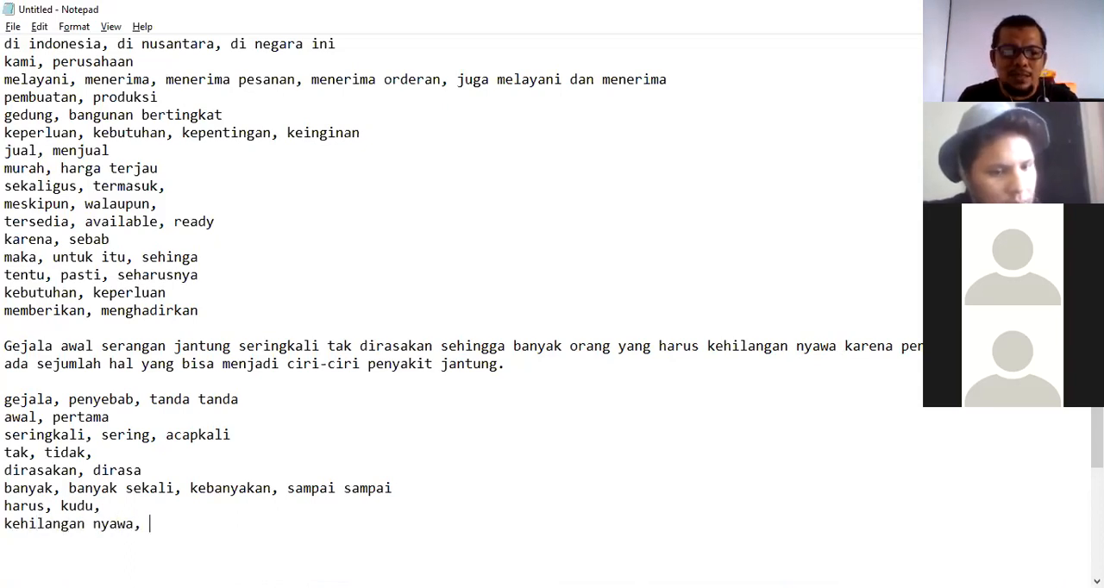
type("meninggal,")
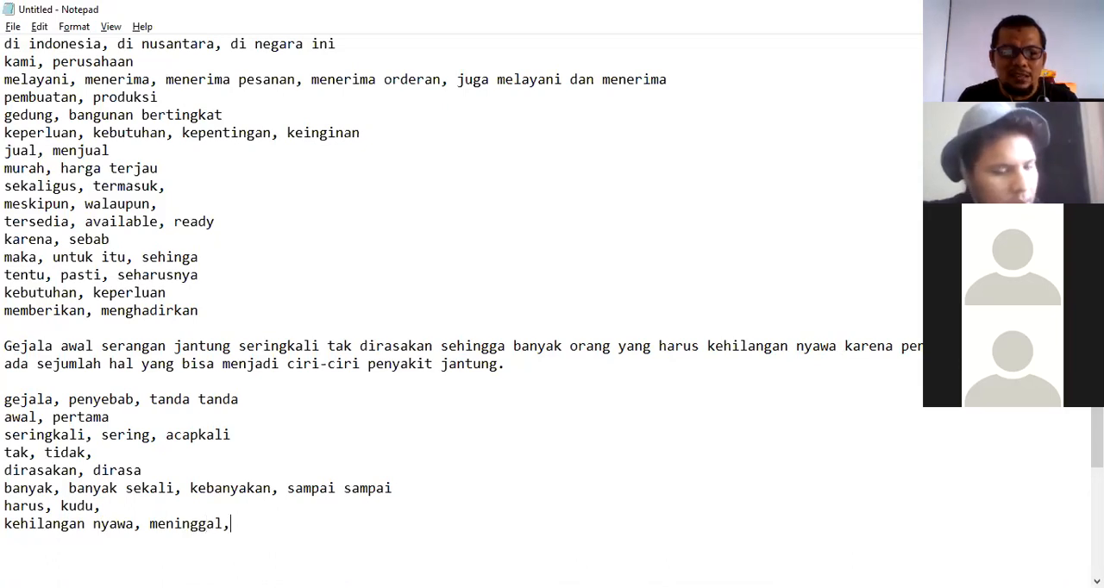
type(" mati,")
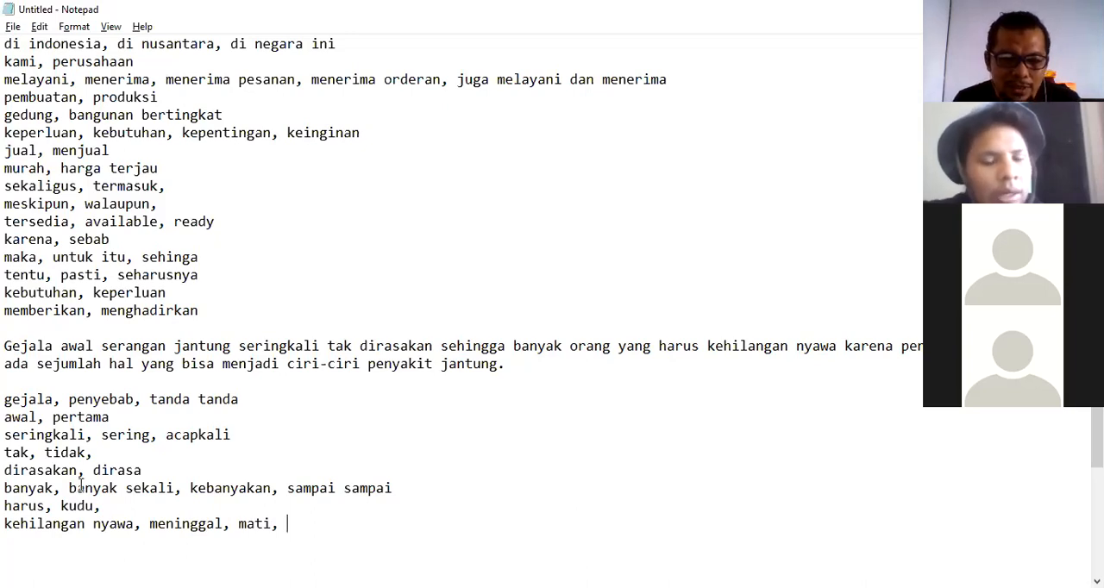
Replace 'meninggal, mati,' in that line with 'meninggal, meregang nyawa,'.
left_click_drag(149, 526, 286, 535)
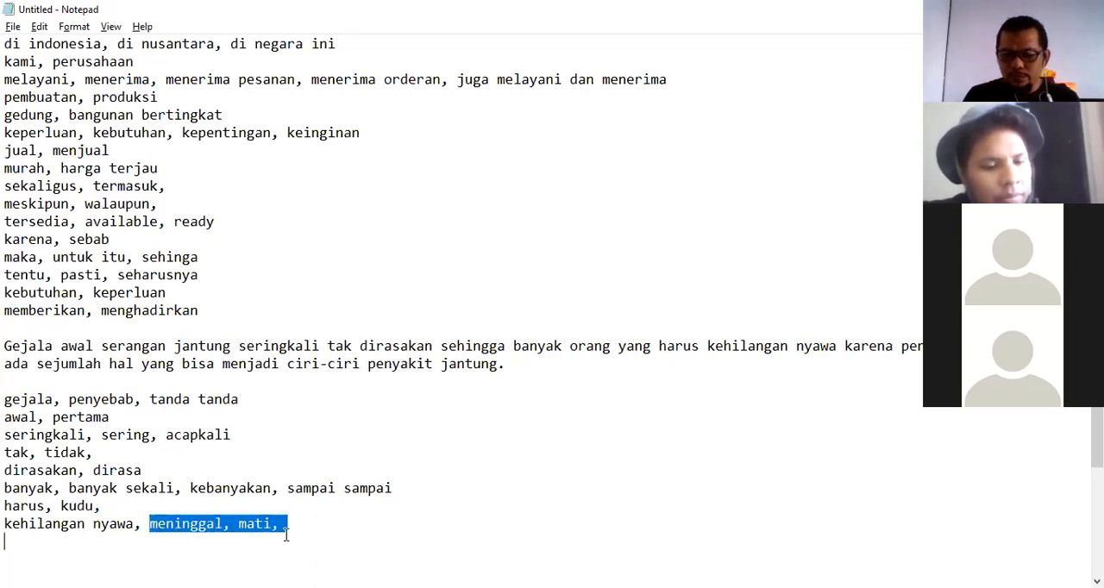
key("BackSpace")
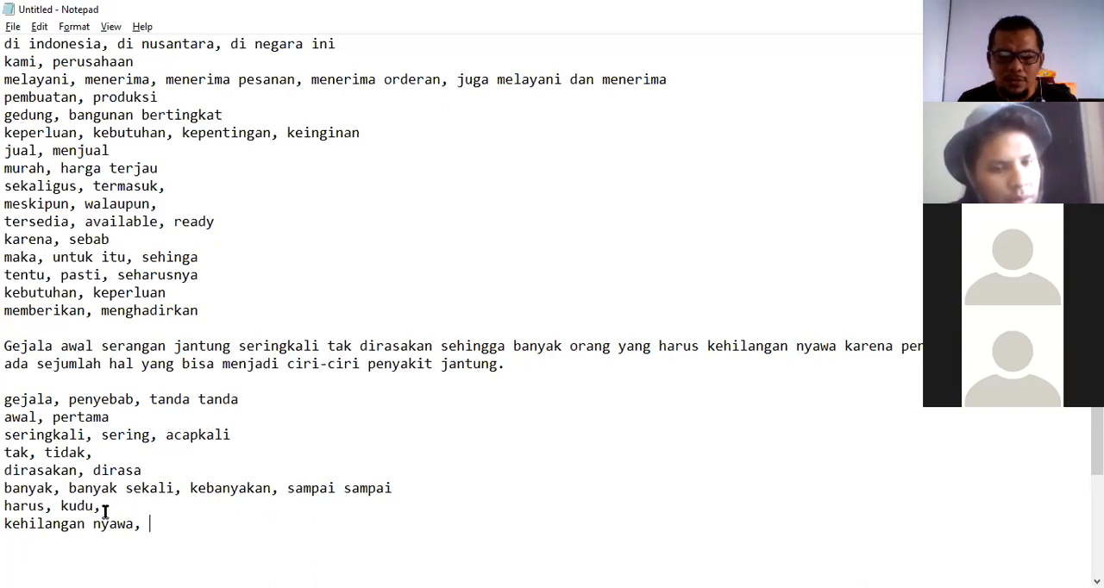
type("meninggal")
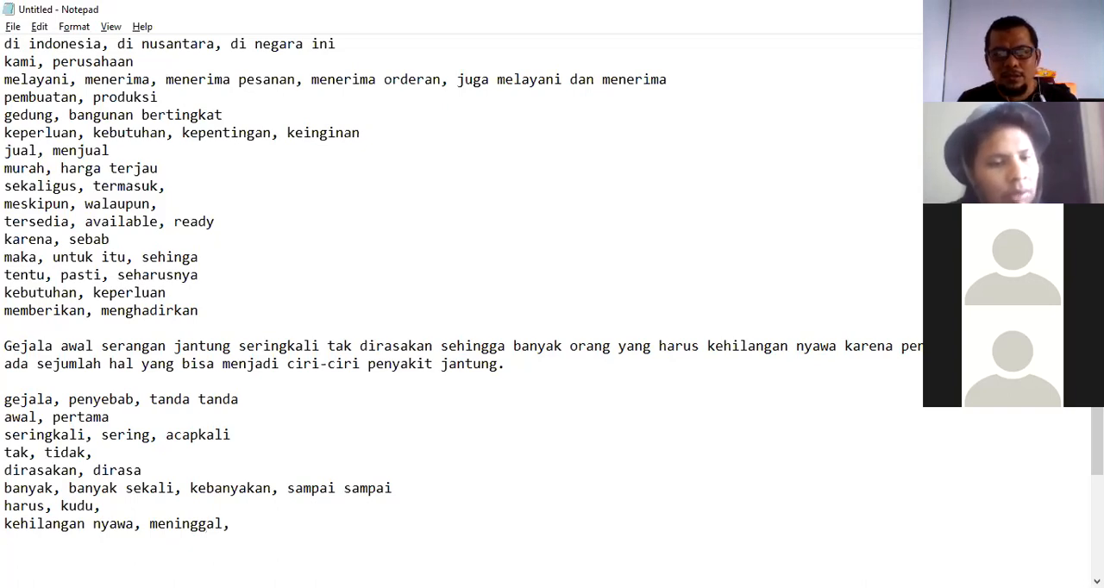
type(", mere")
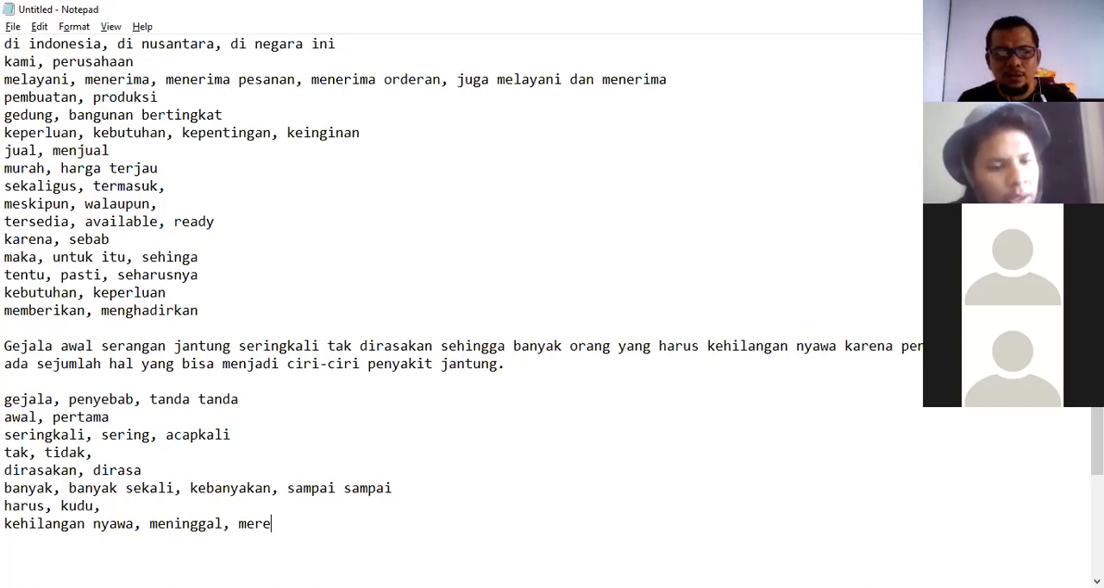
type("gang j")
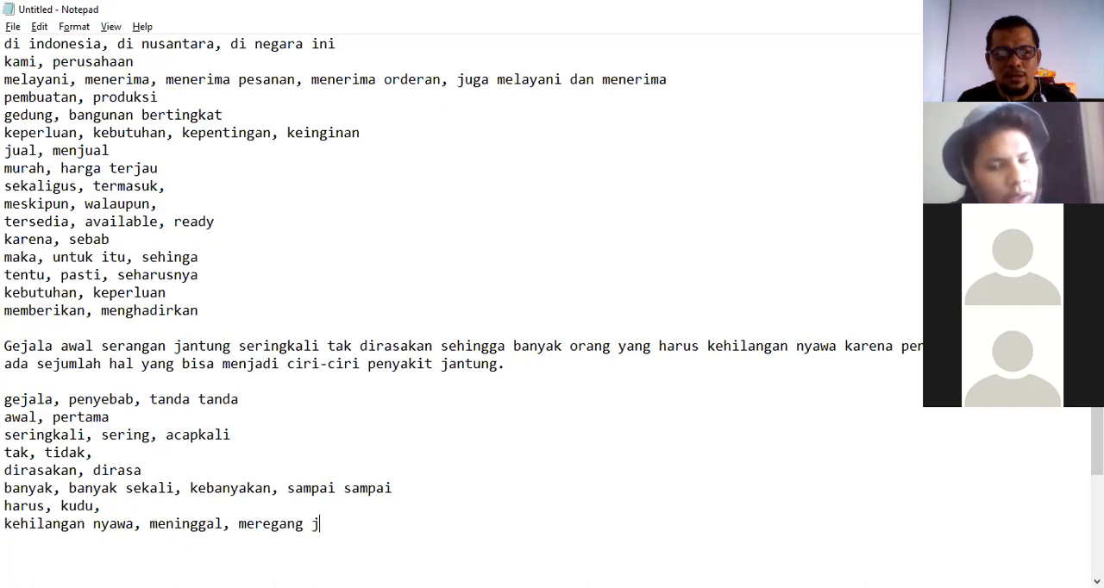
key("BackSpace")
type("nyawa")
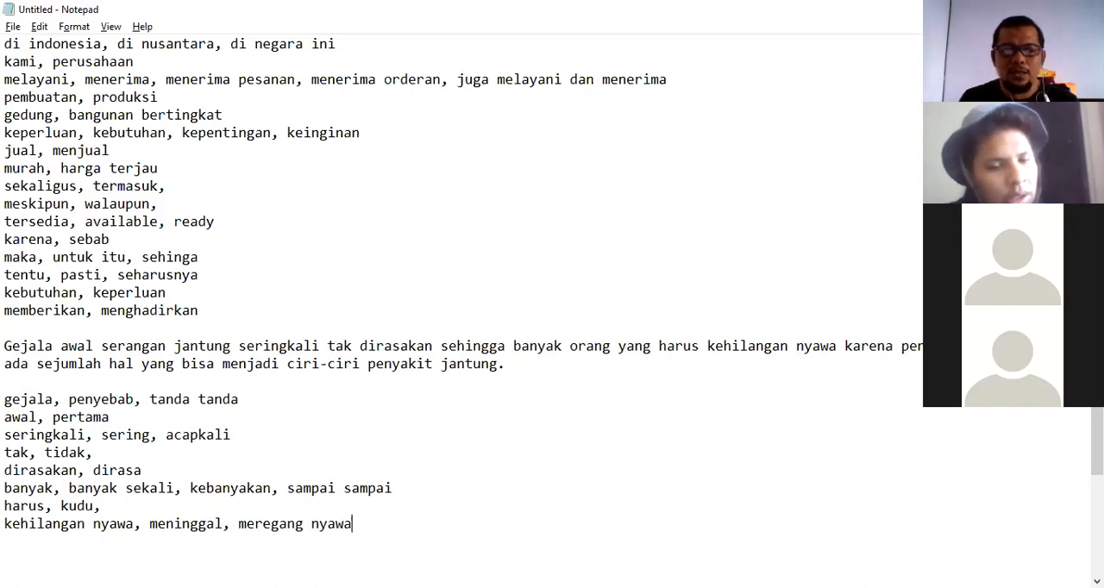
type(",")
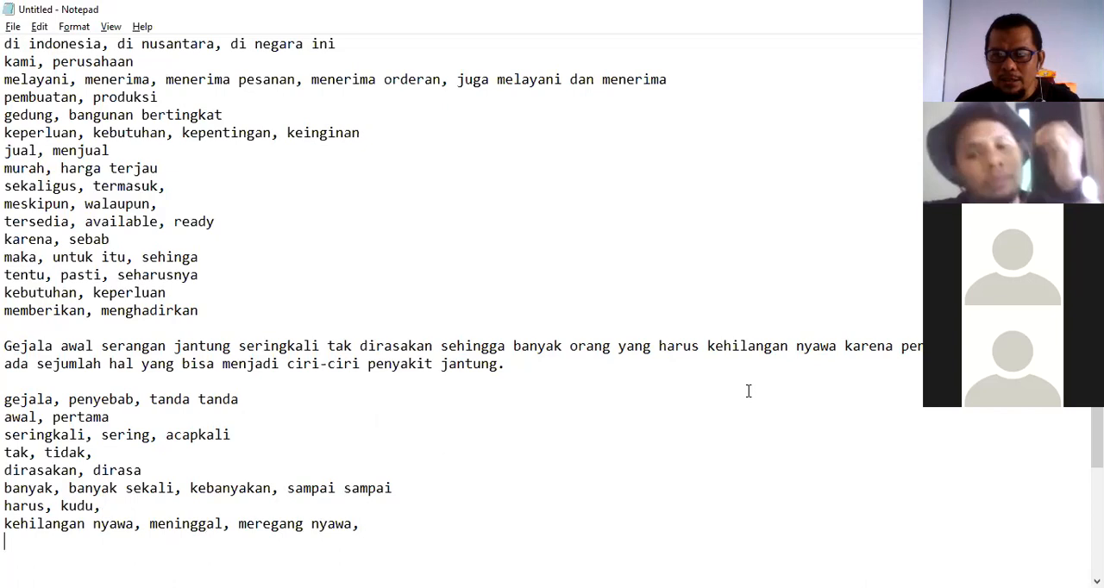
key("alt+Tab")
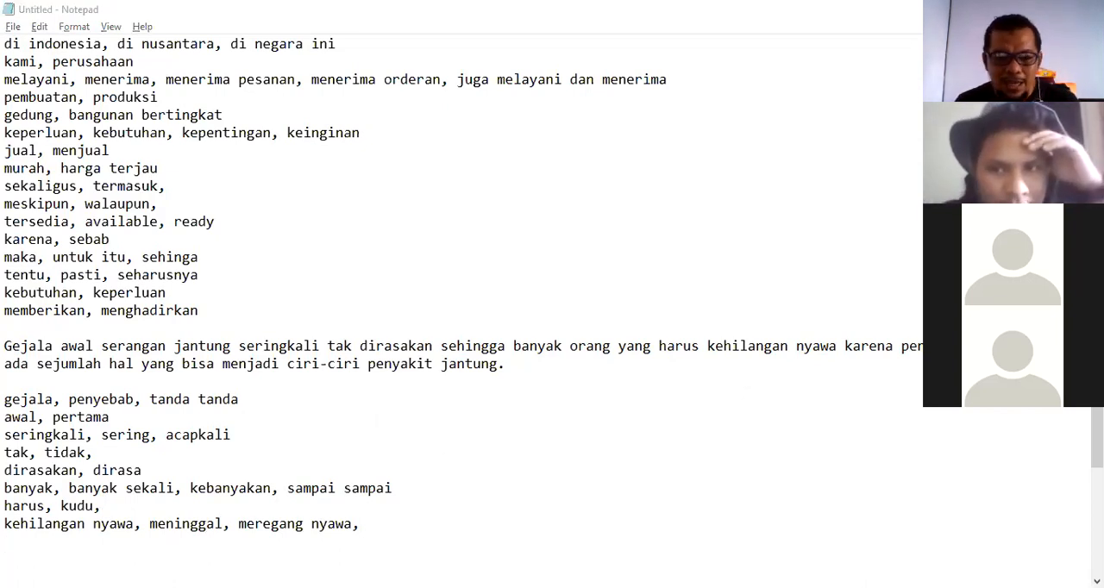
left_click(365, 527)
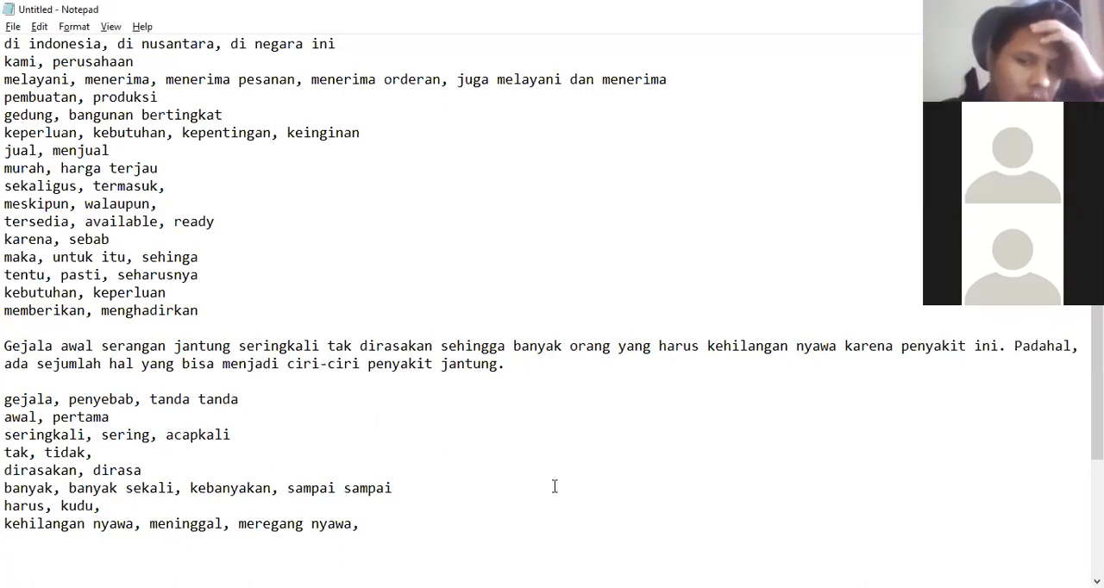
type("pada")
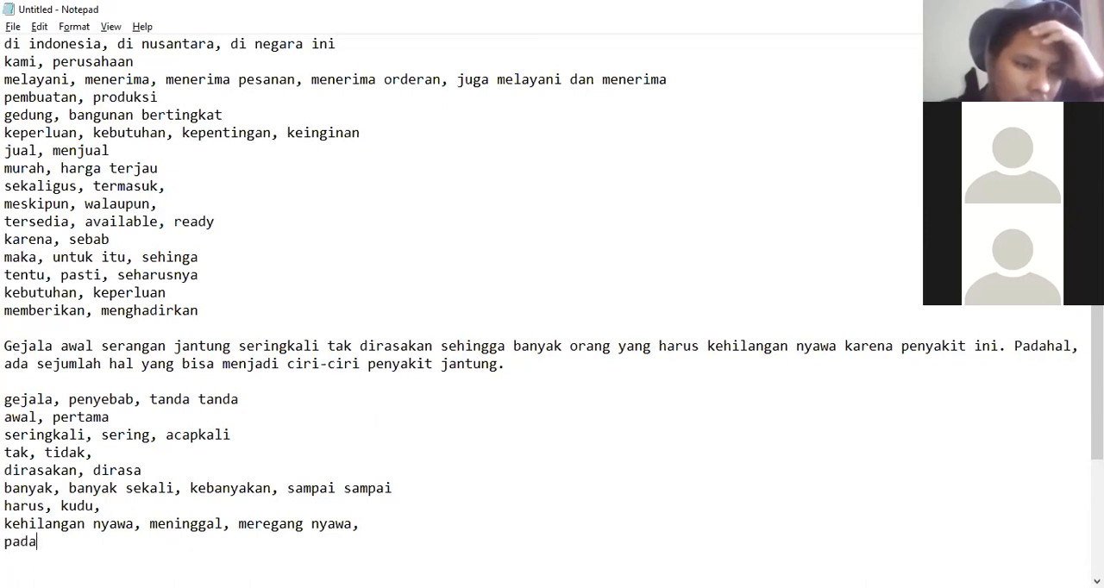
type("hal,")
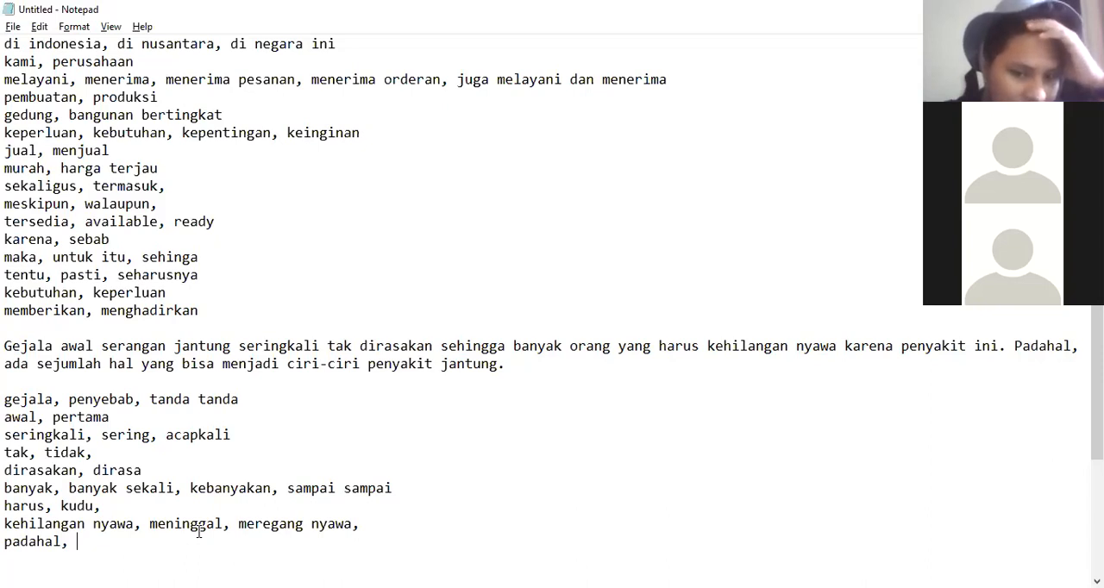
key("BackSpace")
key("BackSpace")
key("BackSpace")
key("BackSpace")
key("BackSpace")
key("BackSpace")
key("BackSpace")
key("BackSpace")
key("BackSpace")
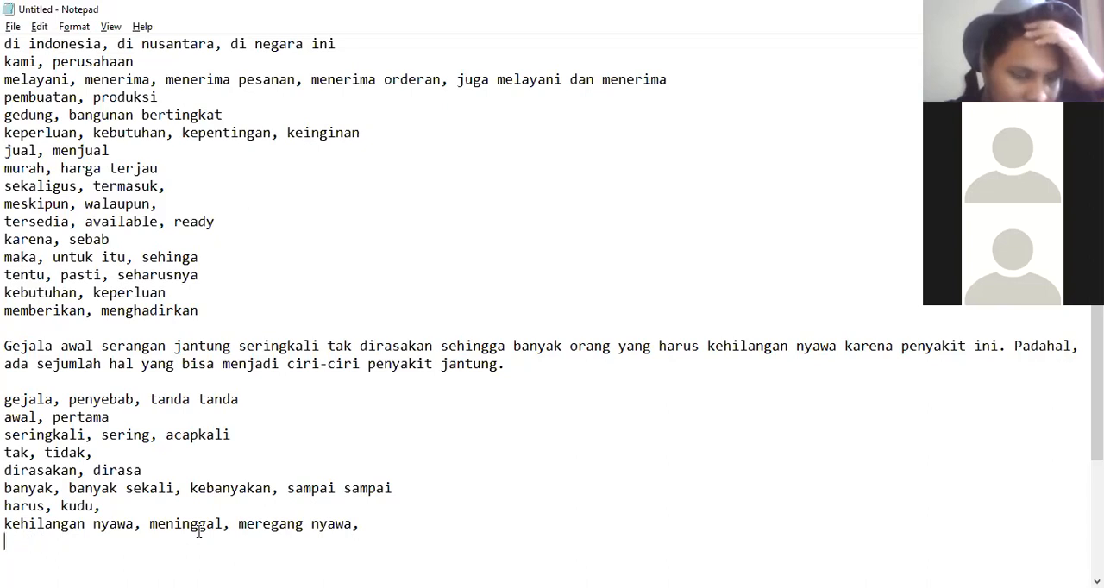
Add the synonym line 'sejumlah, beberapa, hal' on a new line.
type("sem")
key("BackSpace")
type("jumlah, ")
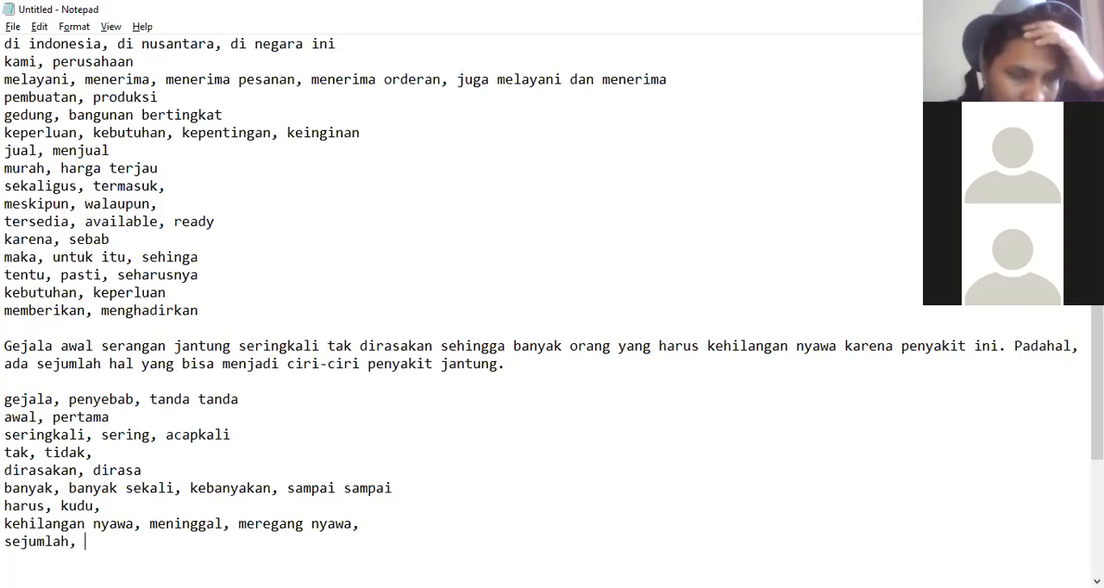
type("beberapa, hal")
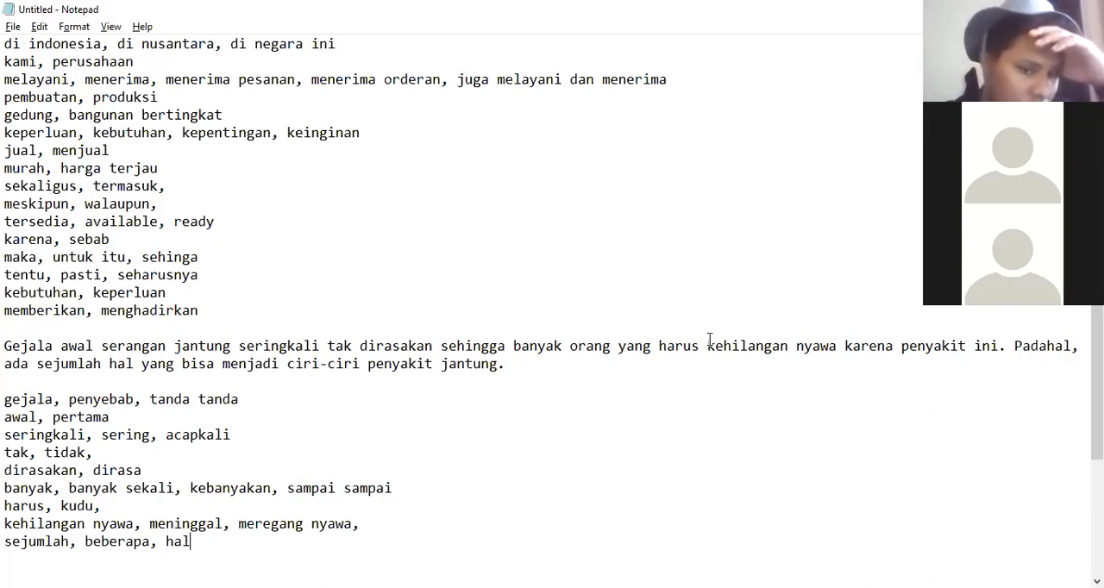
left_click(797, 1)
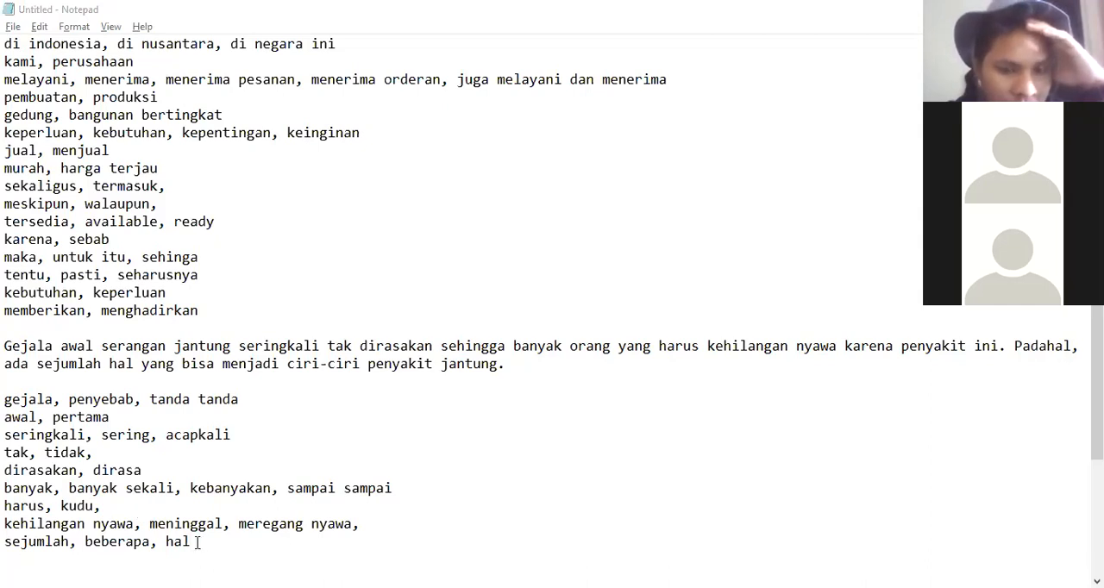
Add the synonym line 'padahal, nyatanya, faktanya' on a new line below the 'kehilangan nyawa' line.
left_click(106, 506)
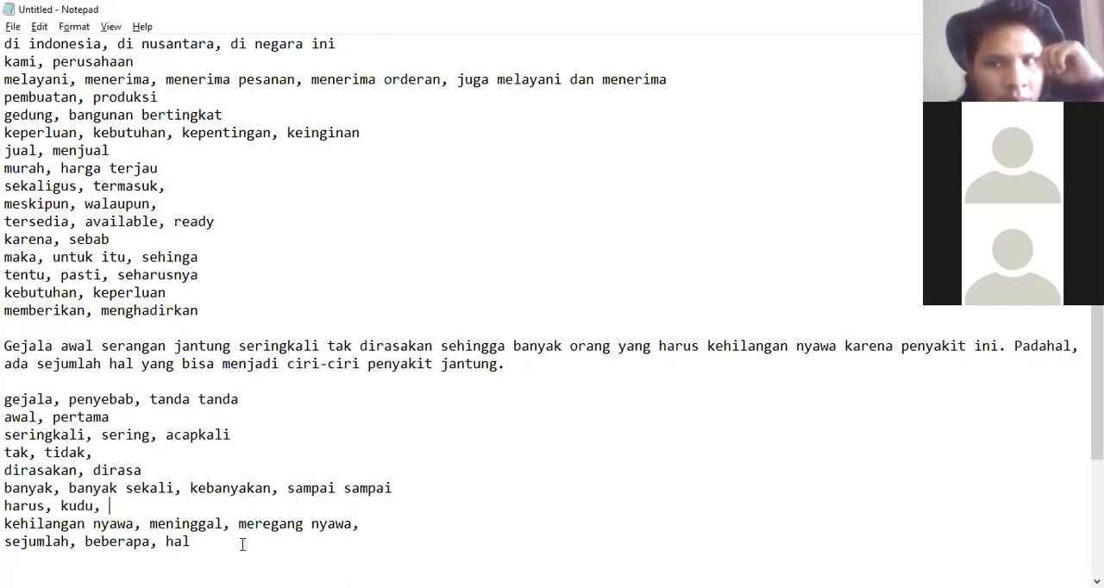
left_click(361, 524)
key("Return")
type("padahal, nyatanya")
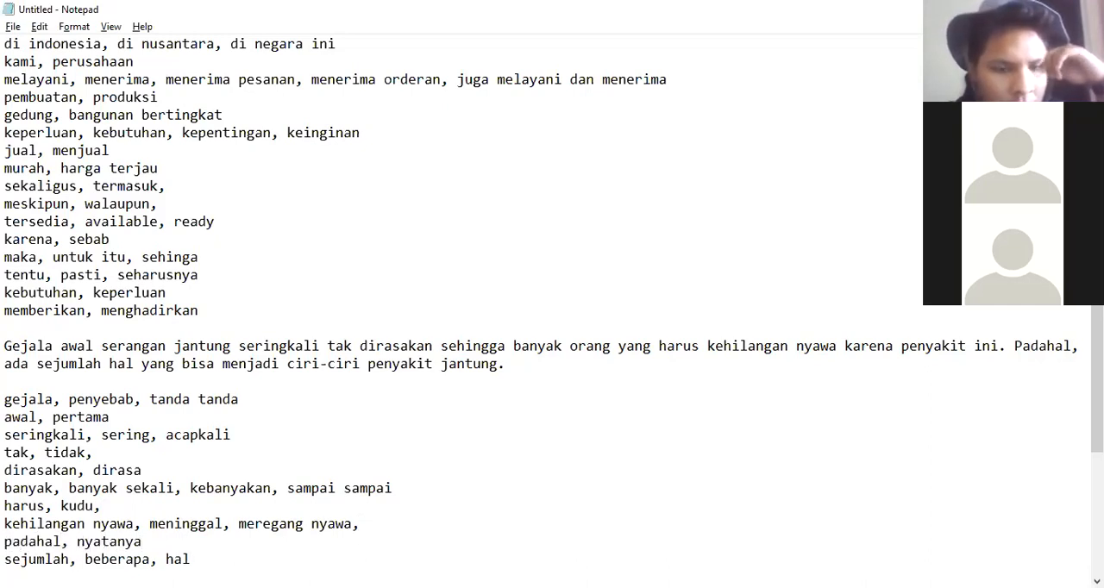
type(", faktanya")
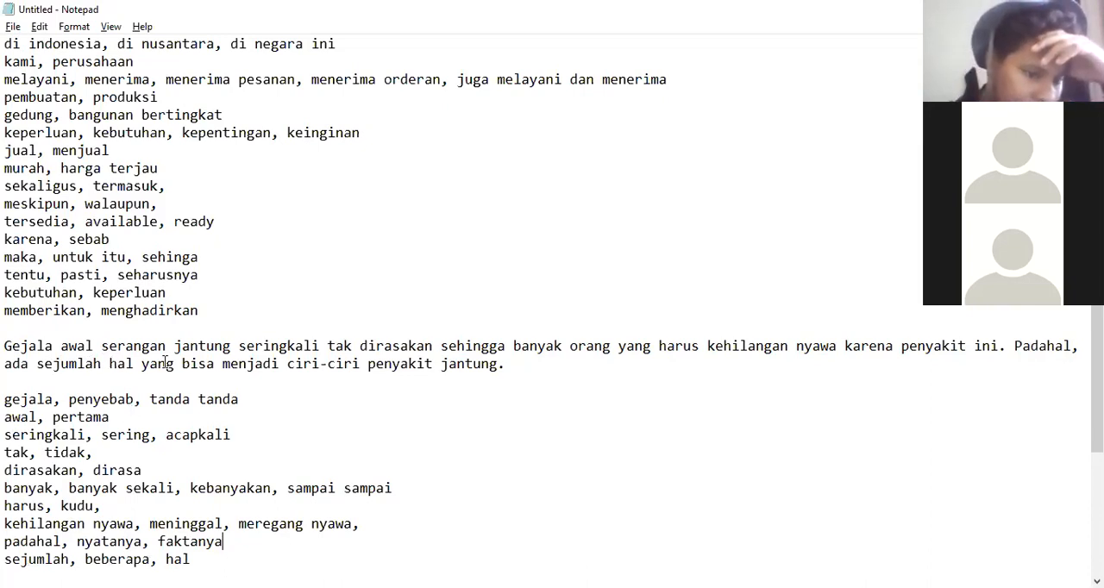
Add the synonym line 'bisa, dapat' on a new line below the 'sejumlah' line.
key("Down")
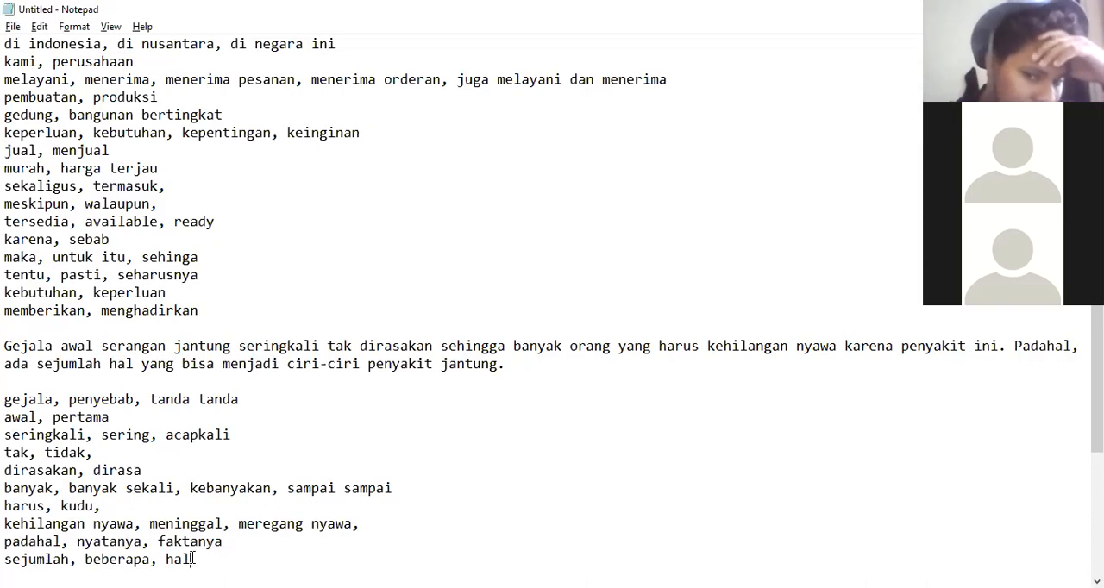
key("Return")
type("bisa, ")
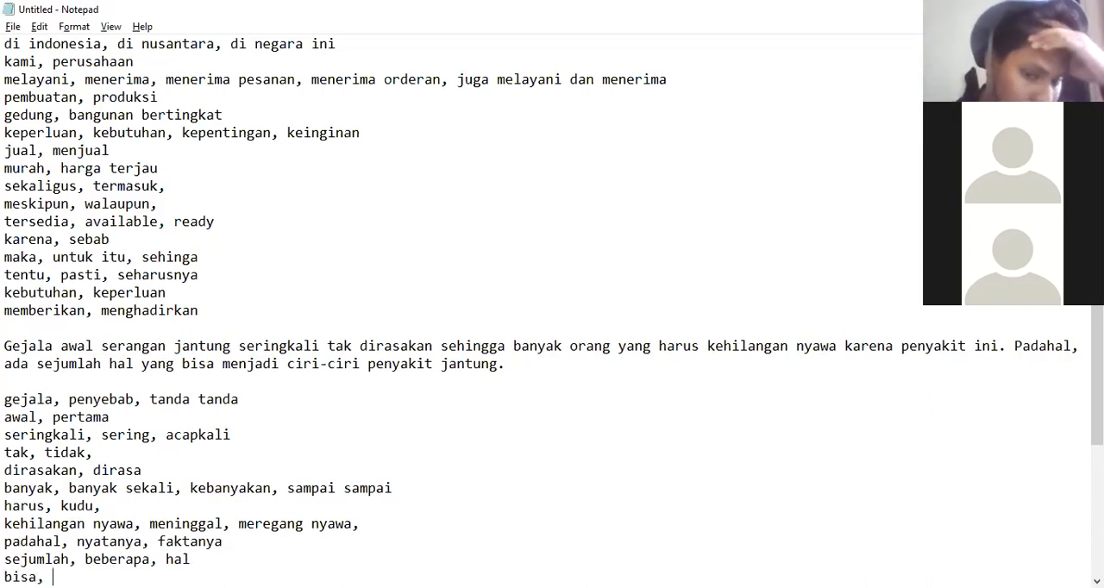
type("dapat")
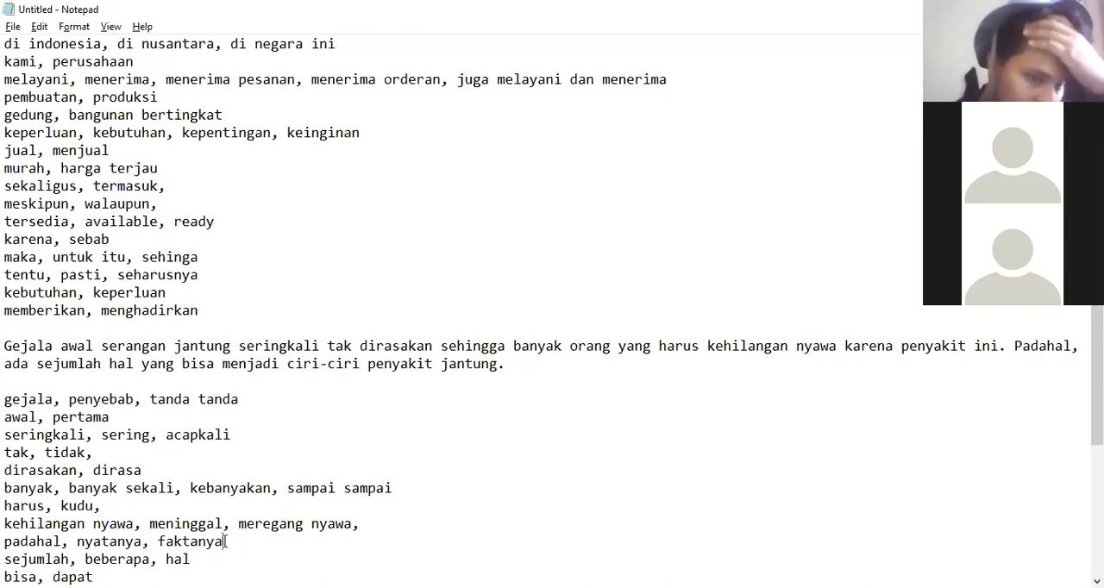
type("real")
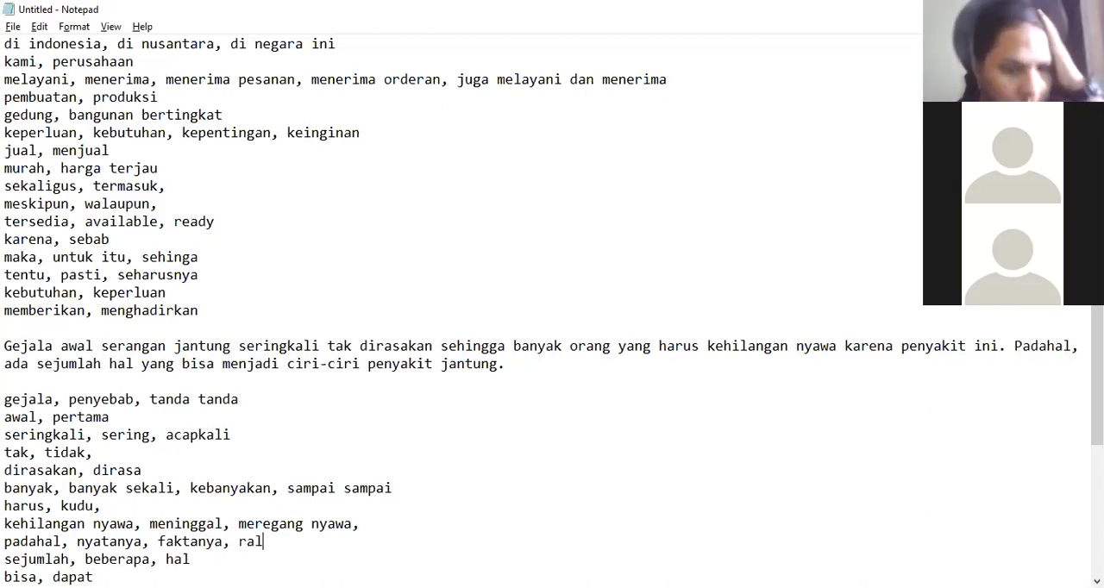
type("itanya")
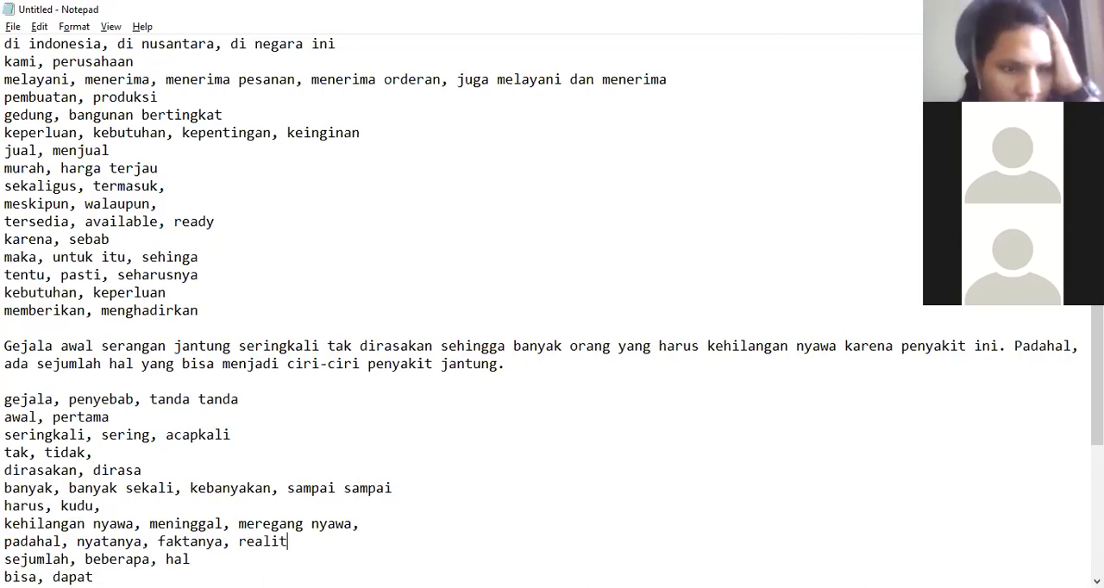
Add the synonym line 'ciri ciri, karakter, spesifikasi, gejala' on a new line at the end of the list.
key("Down")
key("Down")
key("Return")
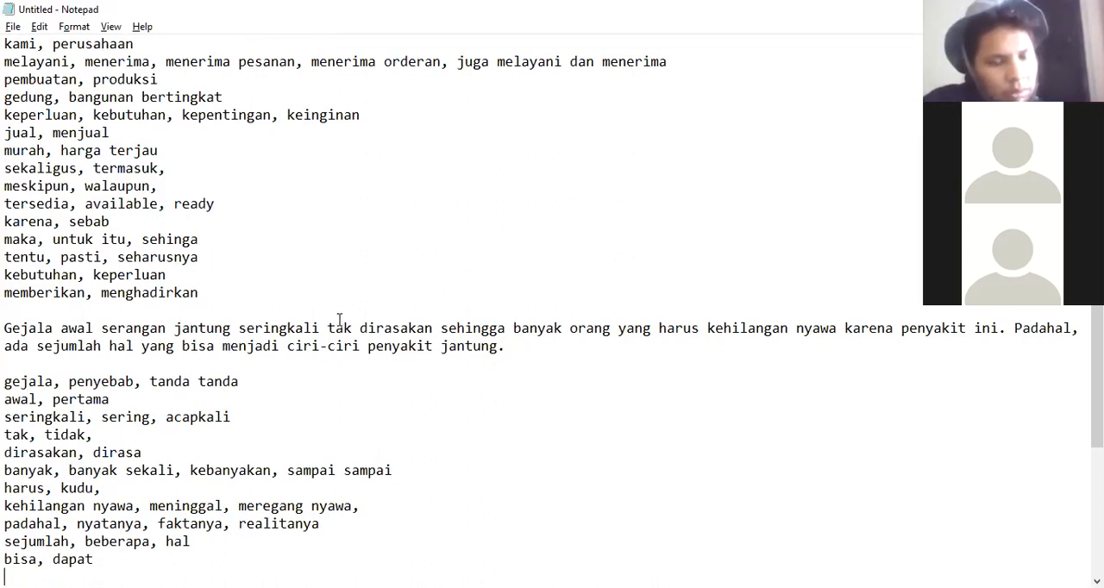
left_click_drag(288, 345, 503, 346)
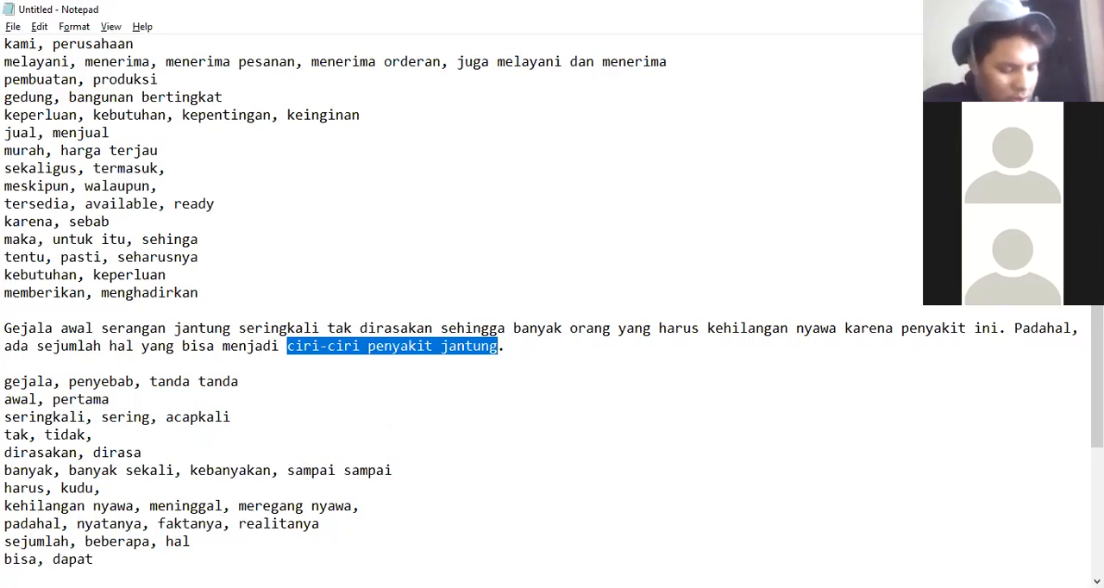
left_click(5, 577)
type("c")
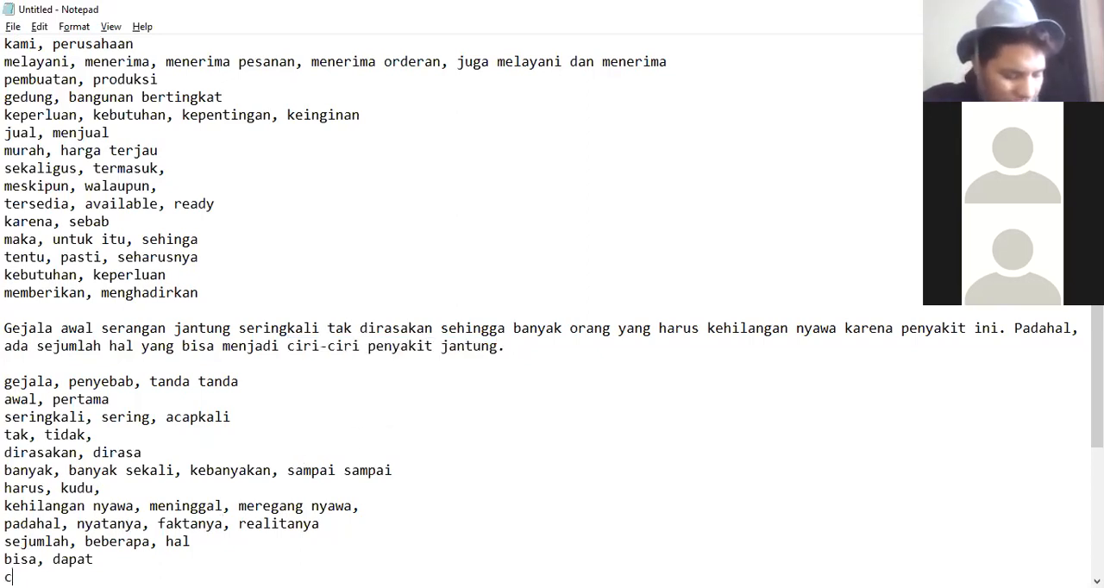
type("iri ciri, ")
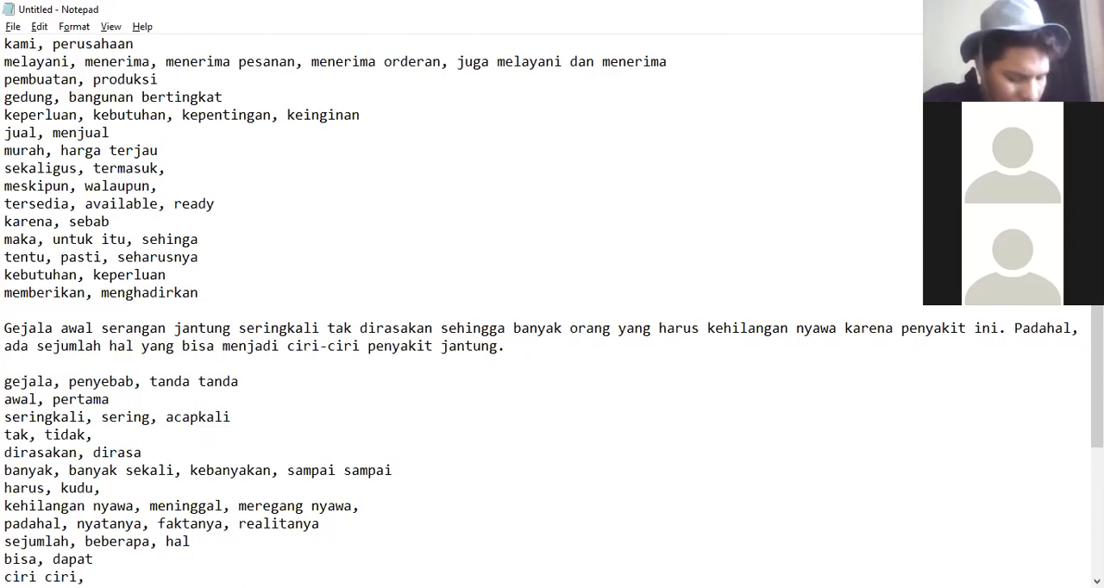
type("karakte")
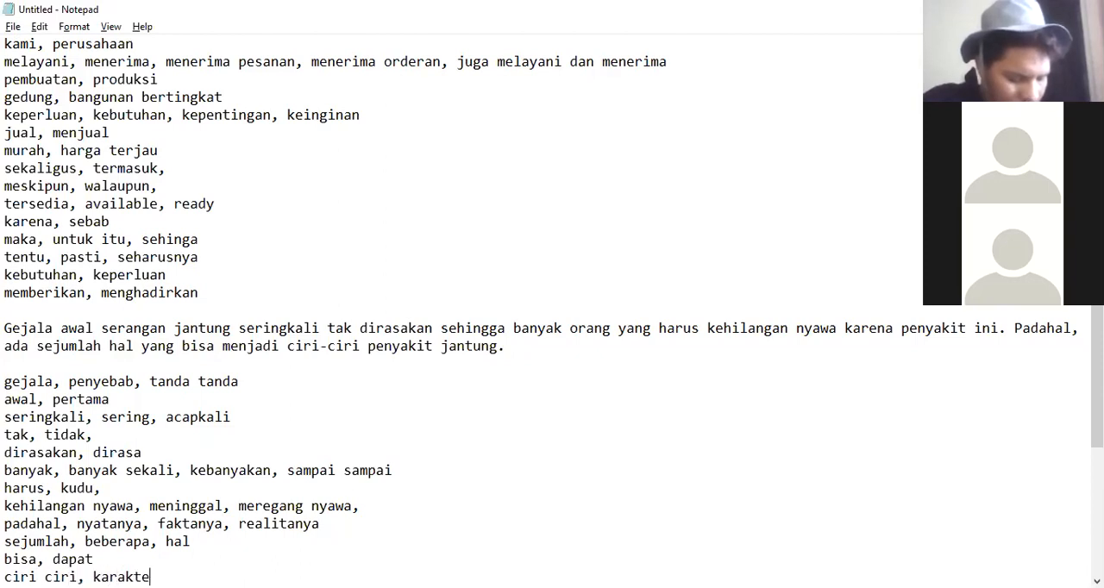
type("r, spesifikas")
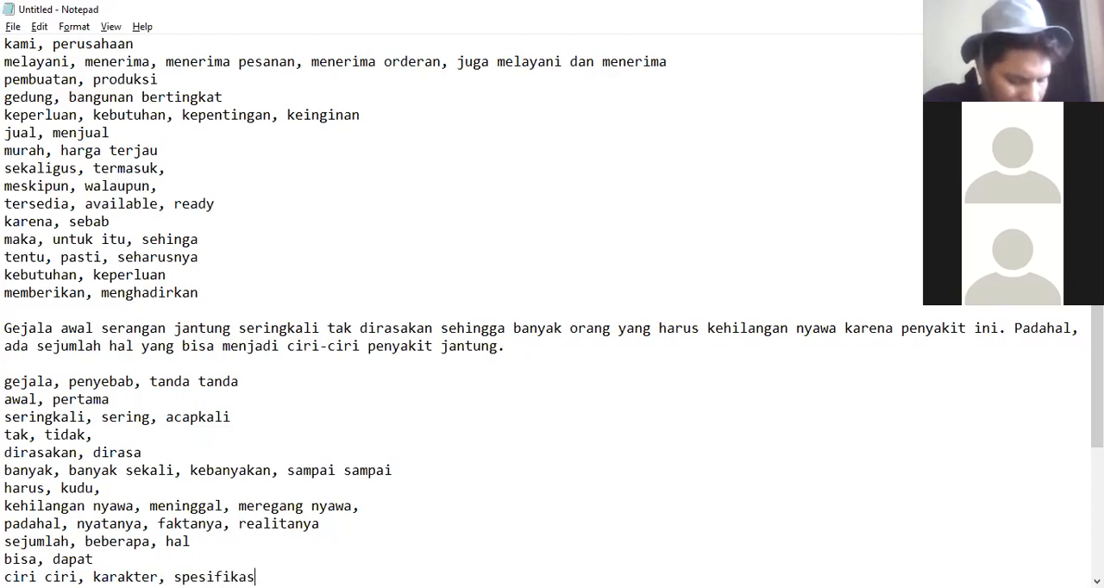
type("i, gejala")
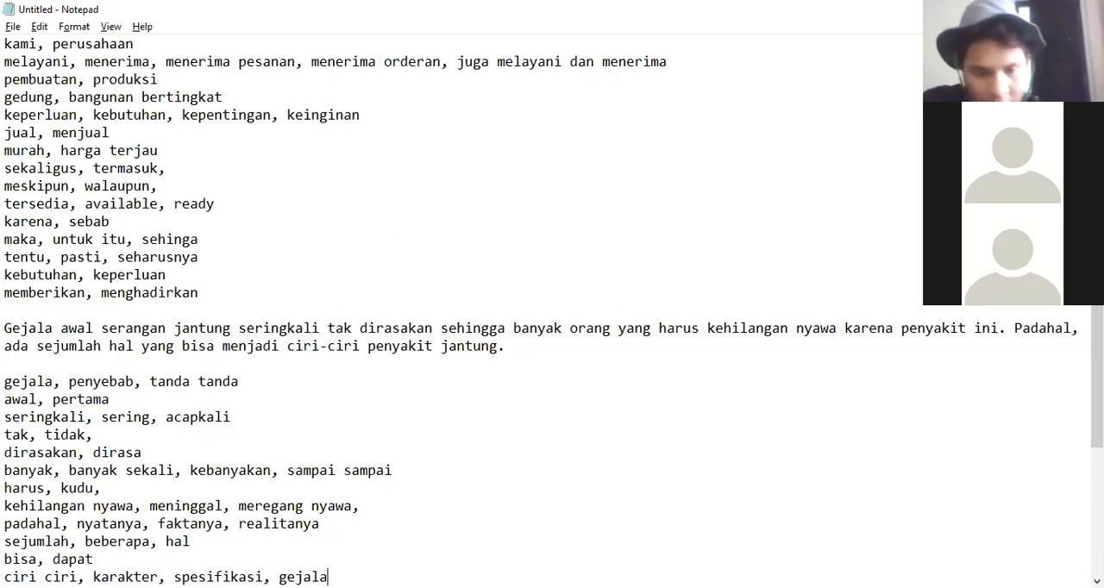
Delete the two 'Serangan jantung terjadi ketika otot jantung...' paragraphs below the synonym list.
key("Return")
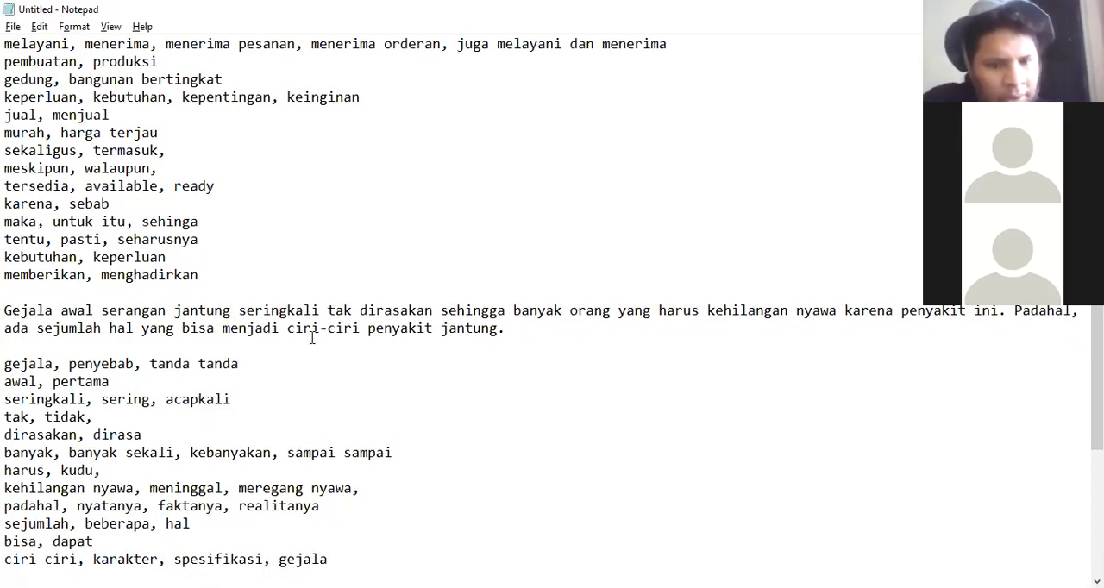
scroll(312, 337, "down", 5)
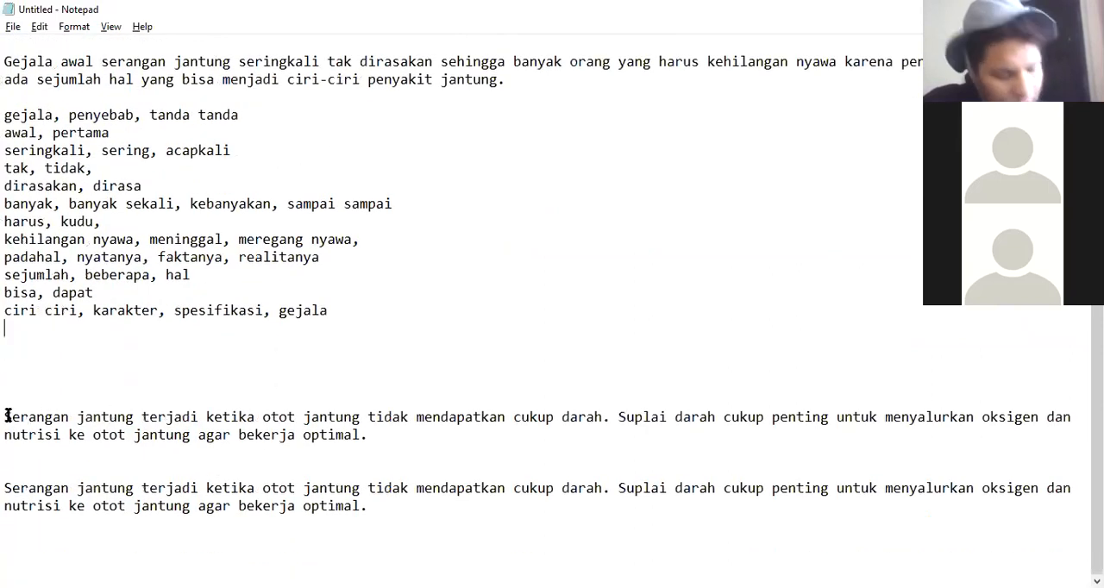
left_click_drag(4, 417, 405, 500)
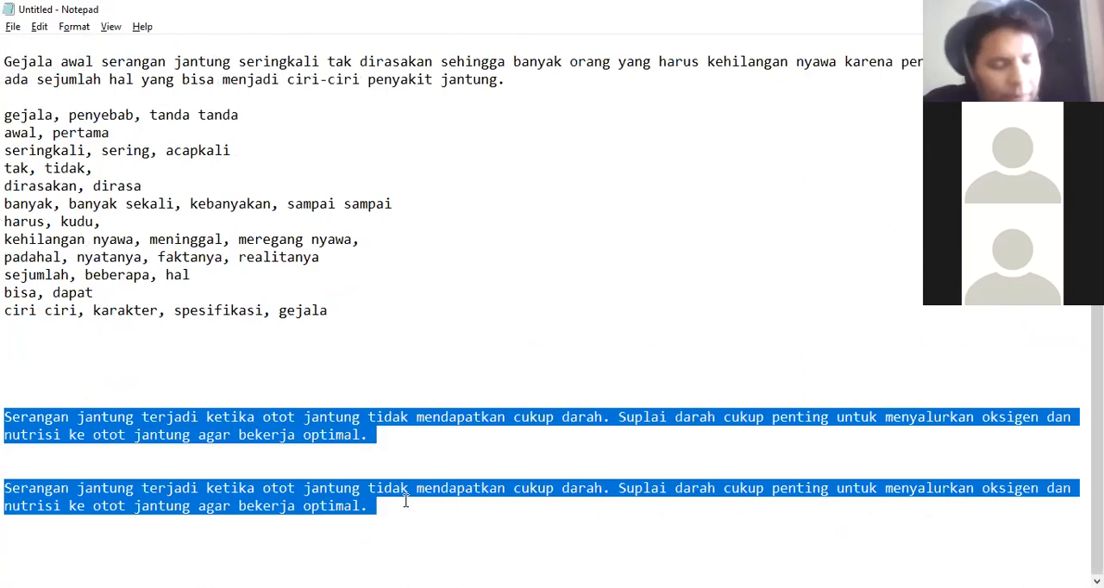
key("BackSpace")
key("BackSpace")
key("BackSpace")
key("BackSpace")
key("BackSpace")
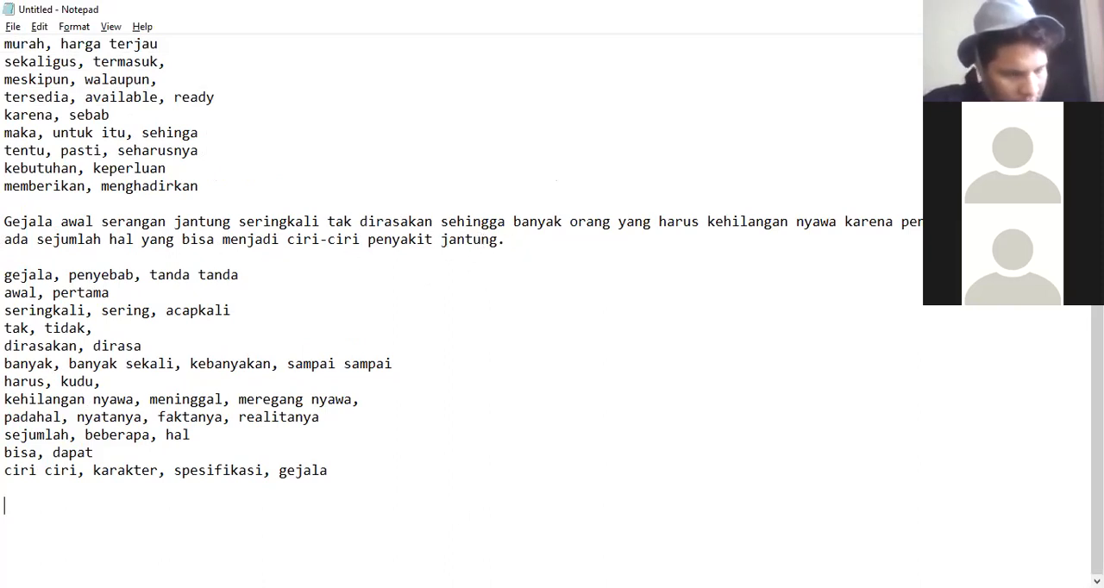
Switch to the browser and open the Marc Tool V3 home page.
left_click(463, 387)
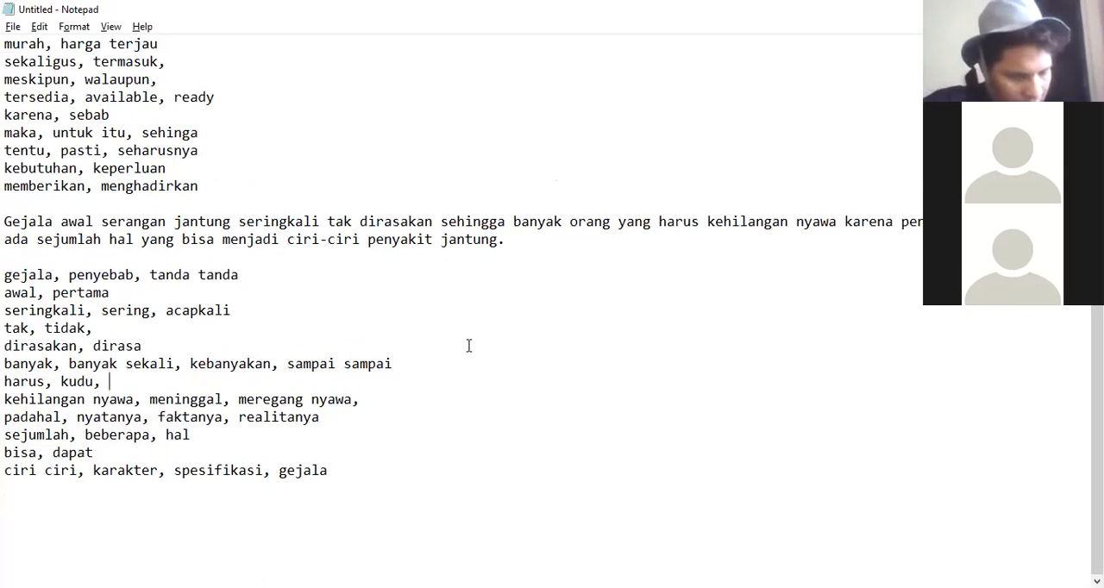
left_click(688, 8)
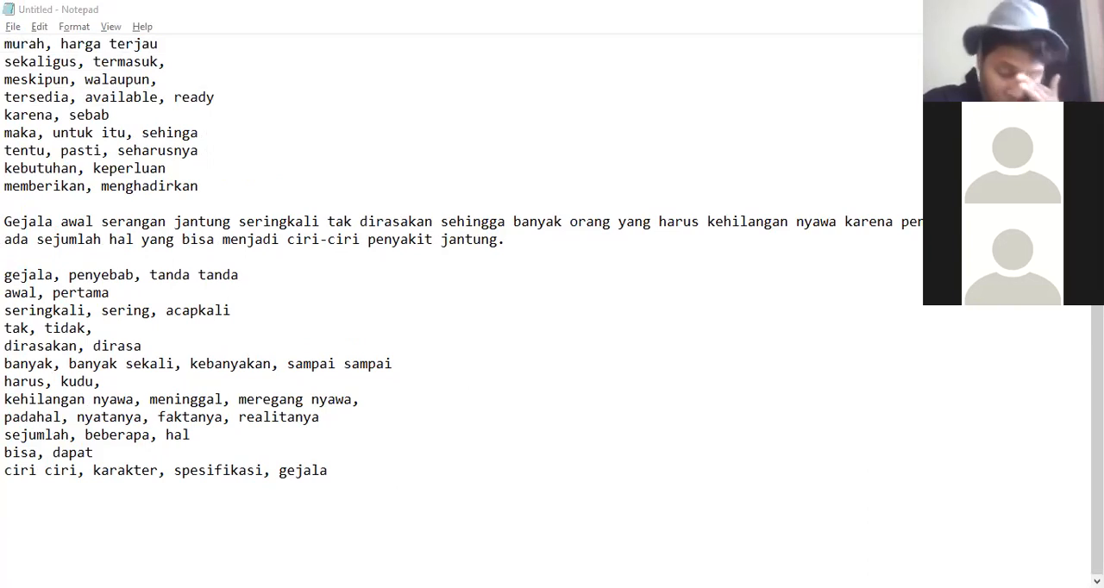
key("alt+Tab")
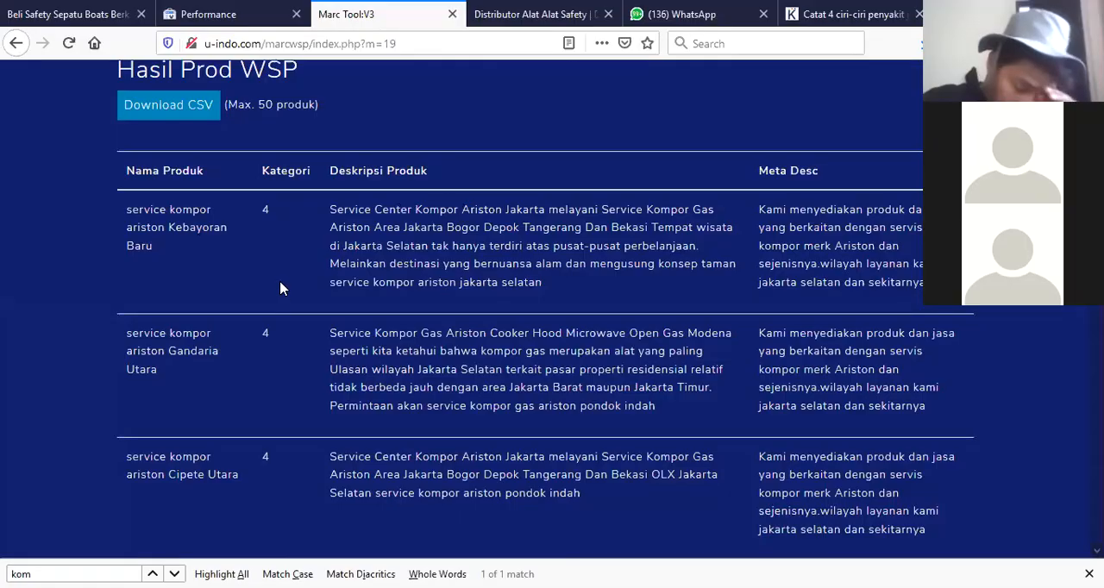
scroll(313, 298, "up", 2)
left_click(289, 86)
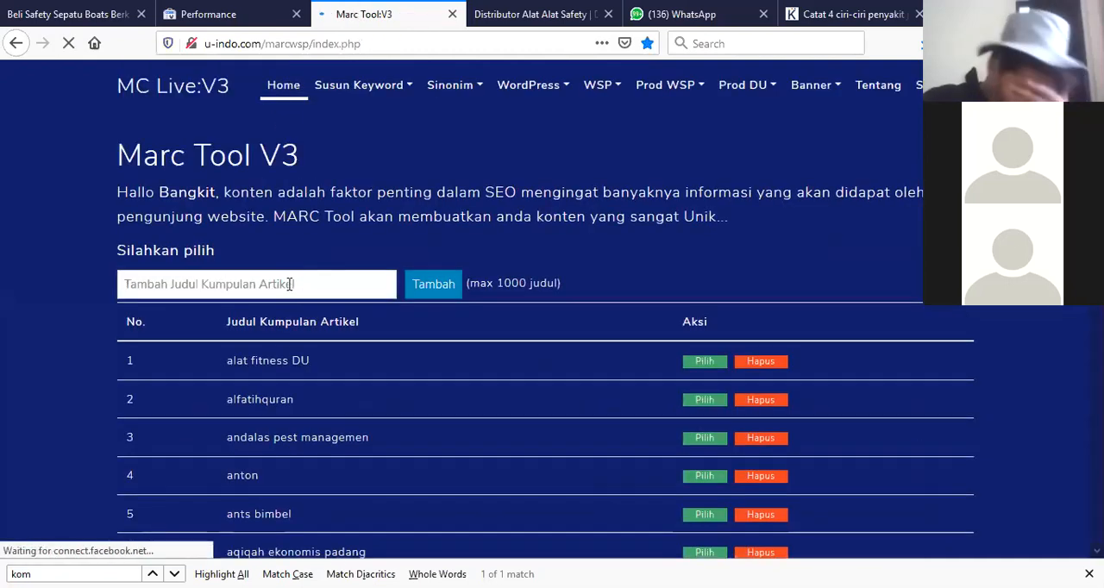
Add a new article collection titled '0latihan' and choose it as the active collection.
left_click(291, 283)
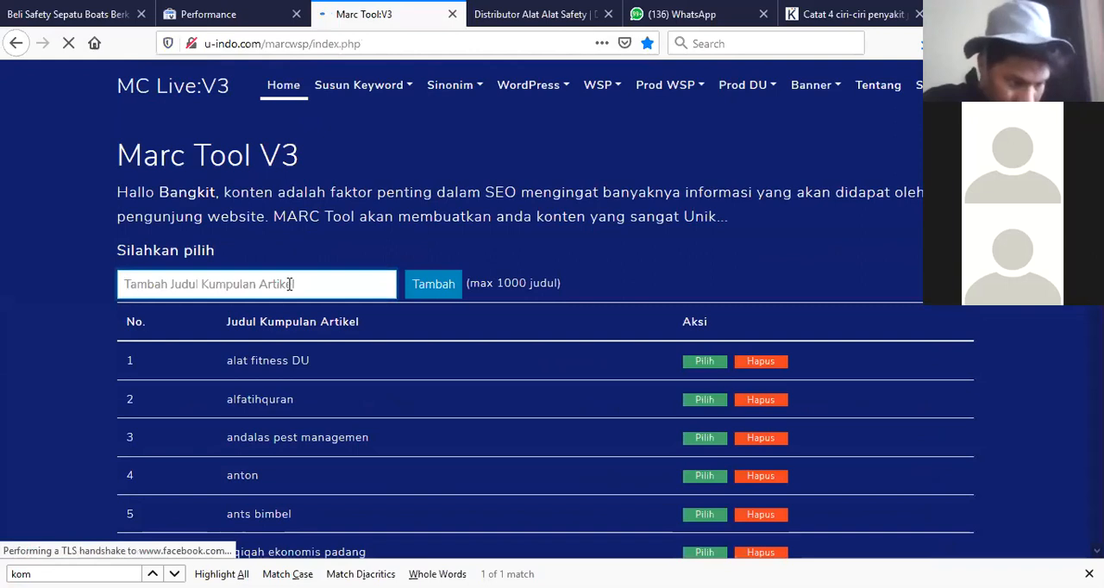
type("0latihan")
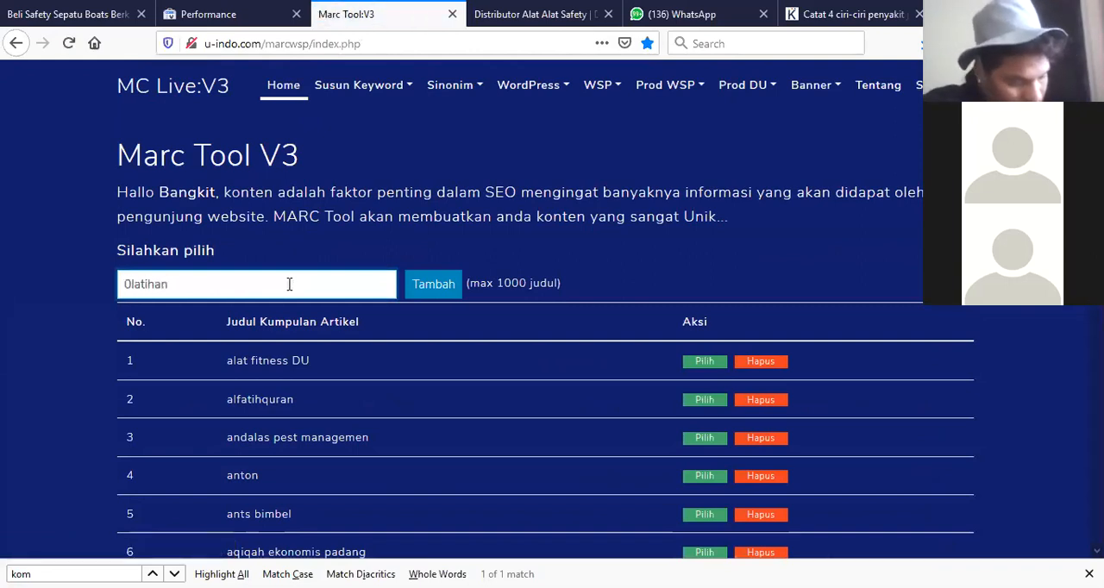
left_click(435, 287)
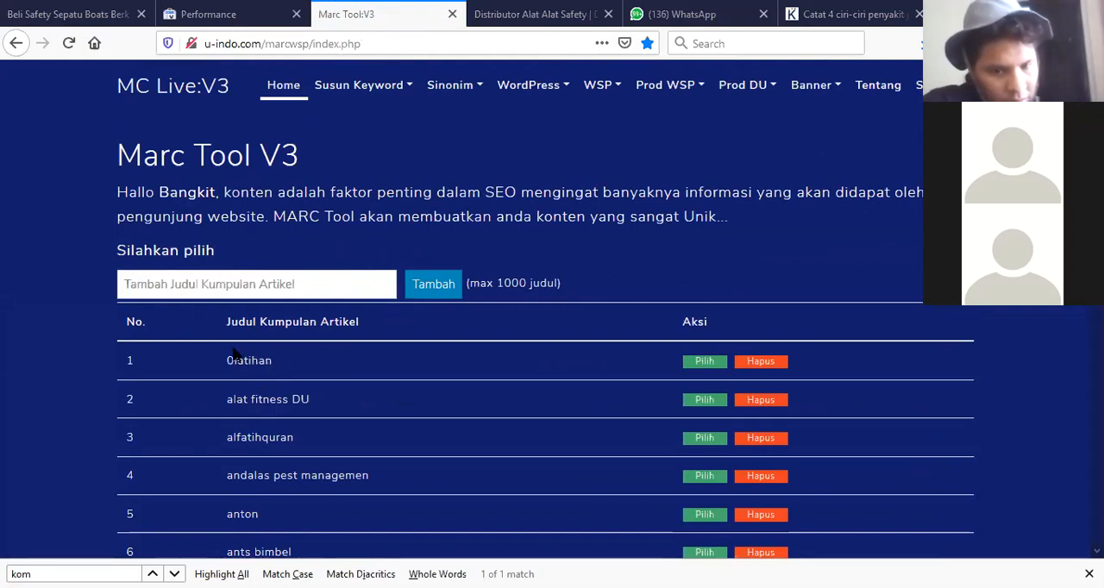
left_click_drag(290, 367, 222, 363)
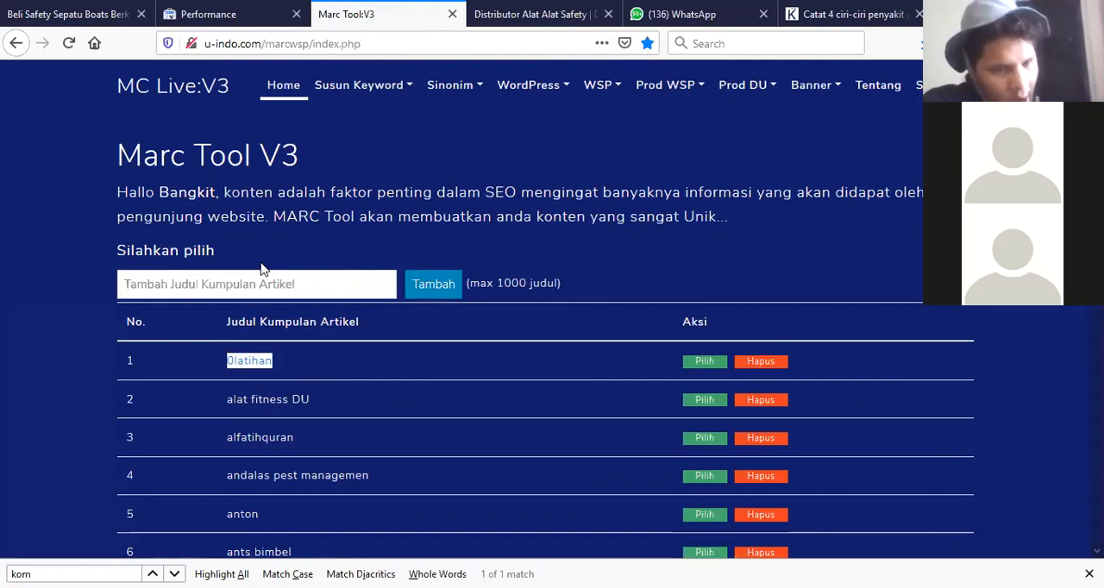
left_click(703, 367)
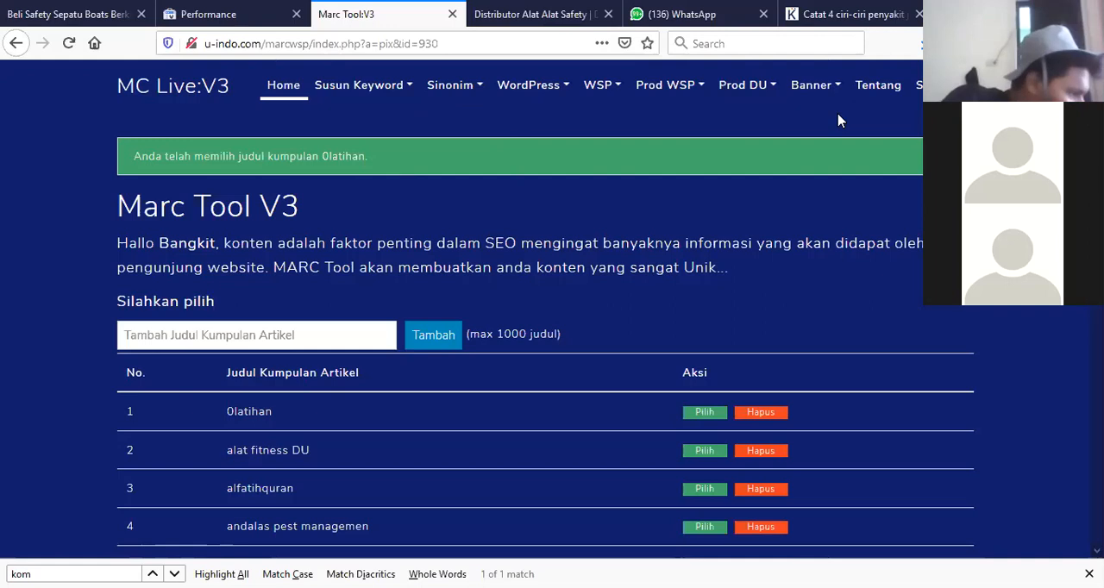
Open the Sinonim page, paste 'gejala, penyebab, tanda tanda' as random text, and name the variable 'gejala'.
left_click(477, 91)
left_click(470, 128)
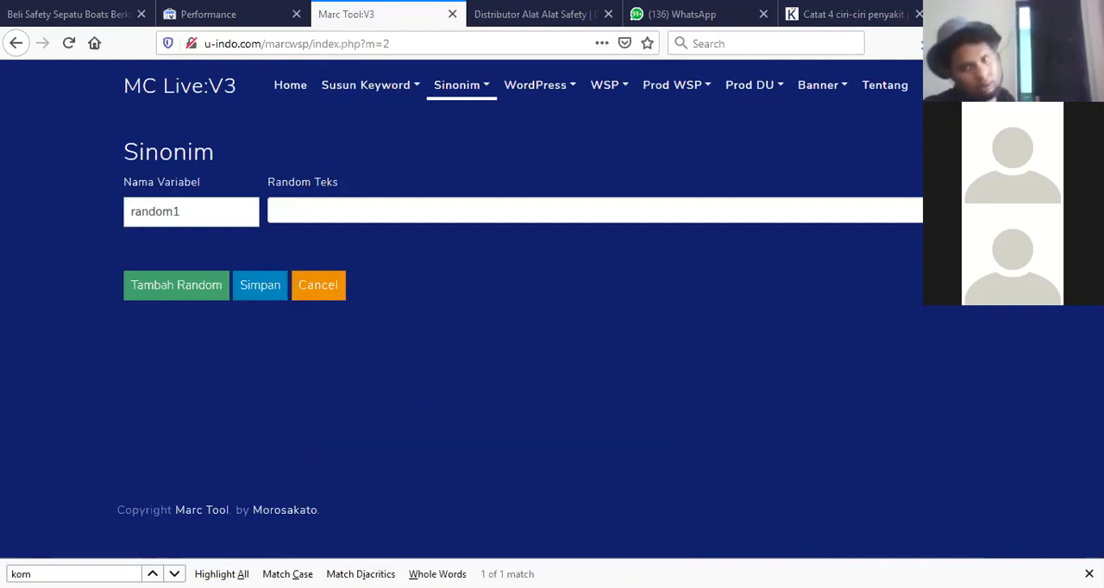
type("gejala,penyebab,tanda tanda")
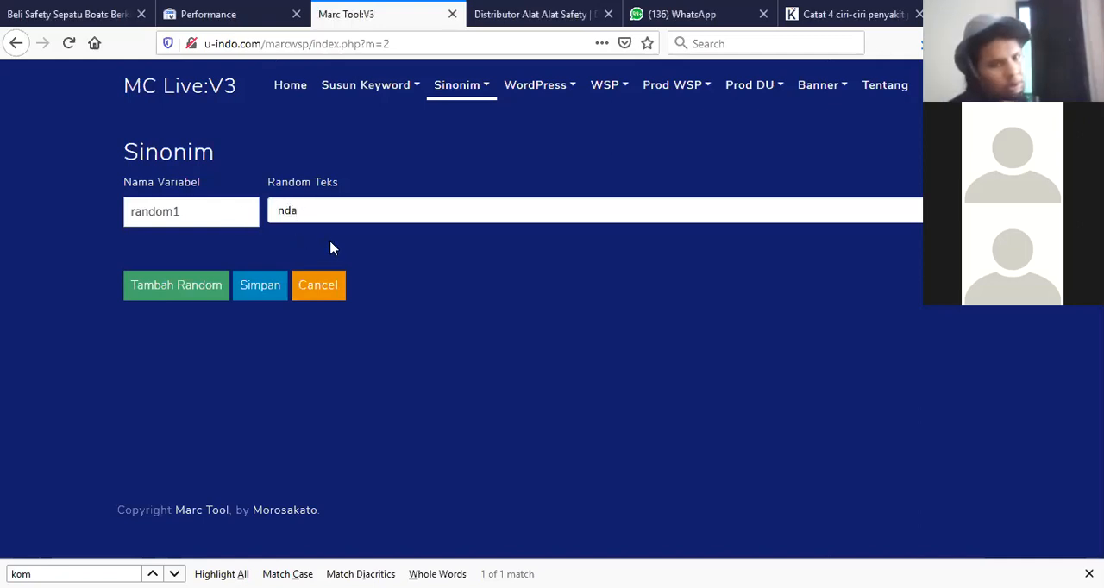
left_click_drag(192, 211, 104, 212)
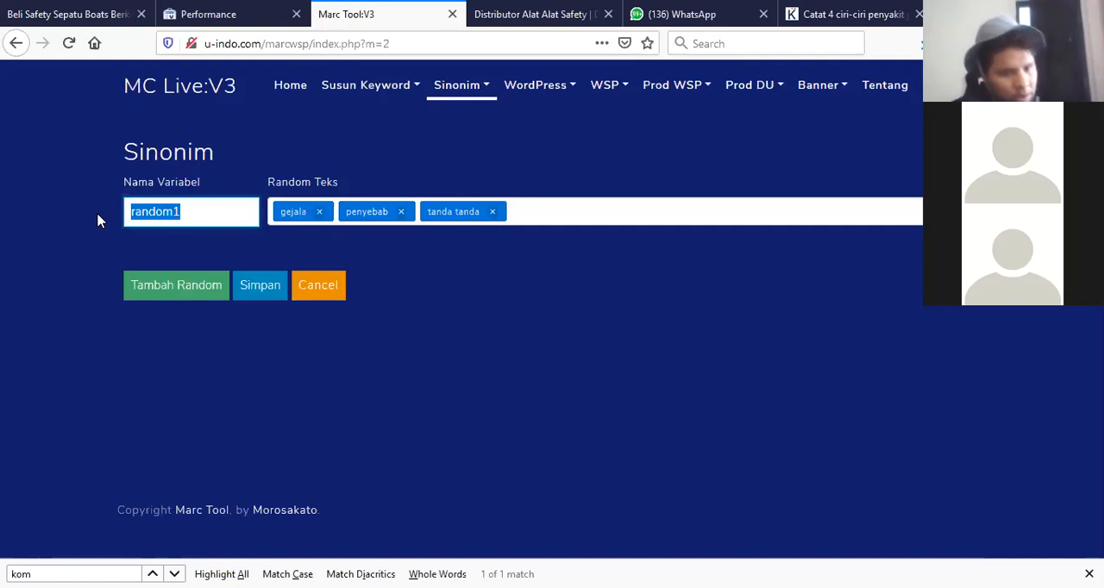
type("gejala")
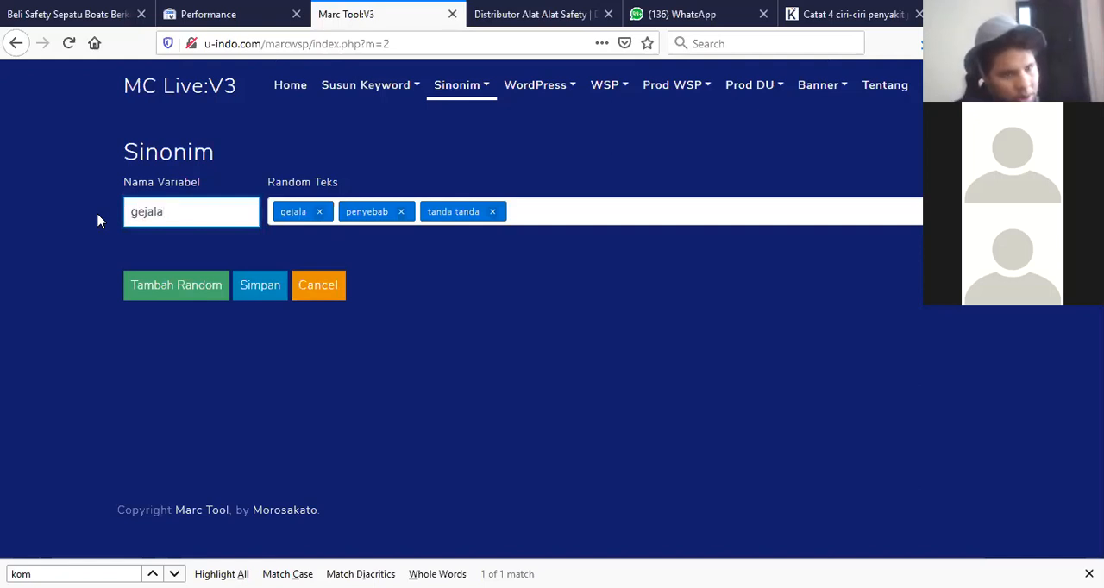
Add a second synonym row with random text 'awal, pertama' and name its variable 'awal'.
left_click(163, 285)
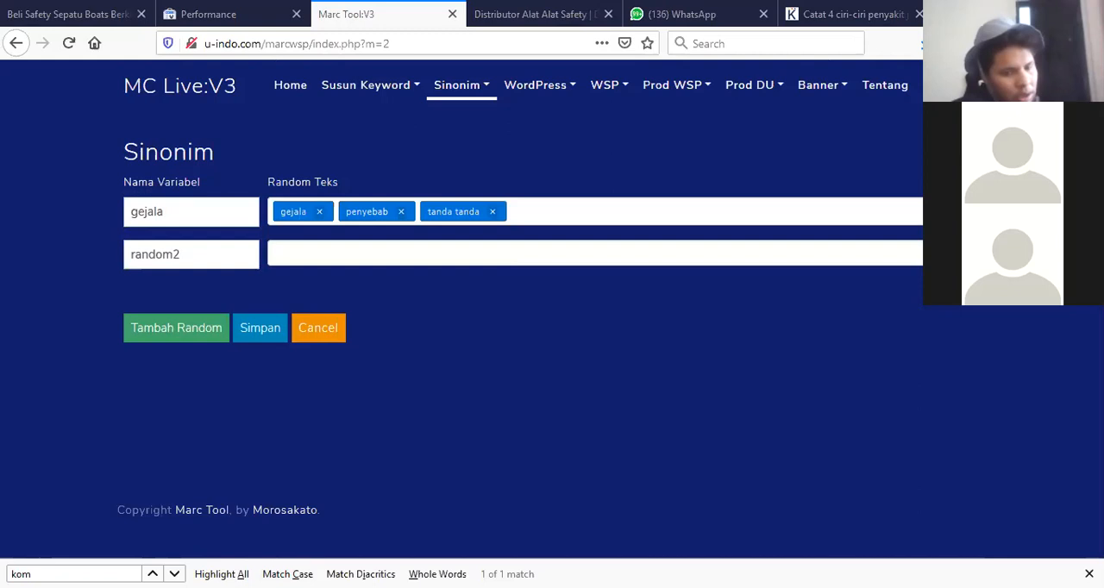
left_click(289, 249)
type("awal,pertama")
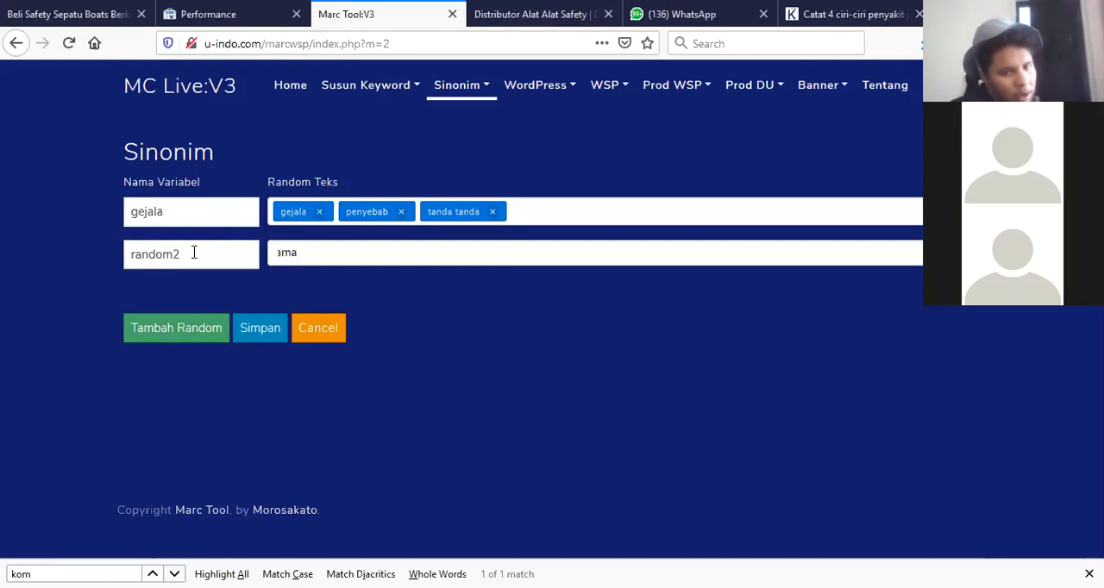
left_click(187, 251)
left_click_drag(192, 251, 85, 257)
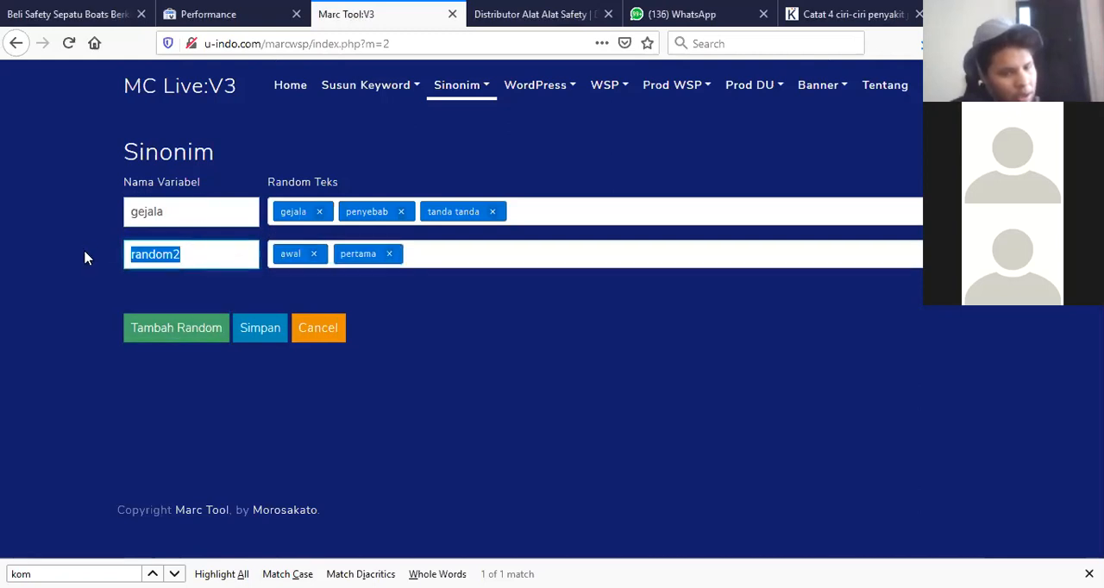
type("awaq")
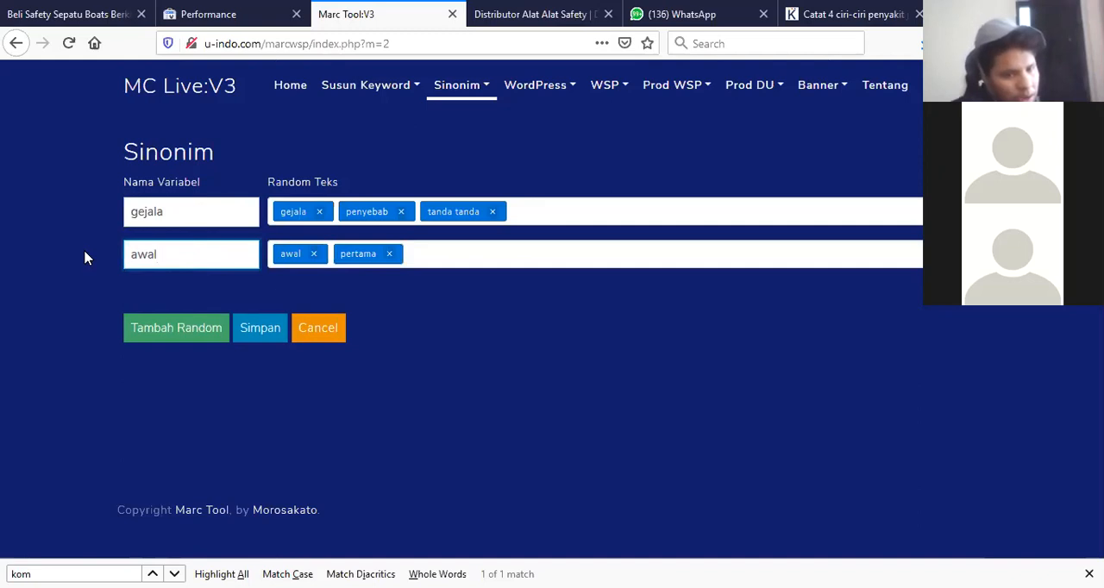
Add a third synonym row with 'seringkali, sering, acapkali' and name its variable 'seringkali'.
left_click(170, 329)
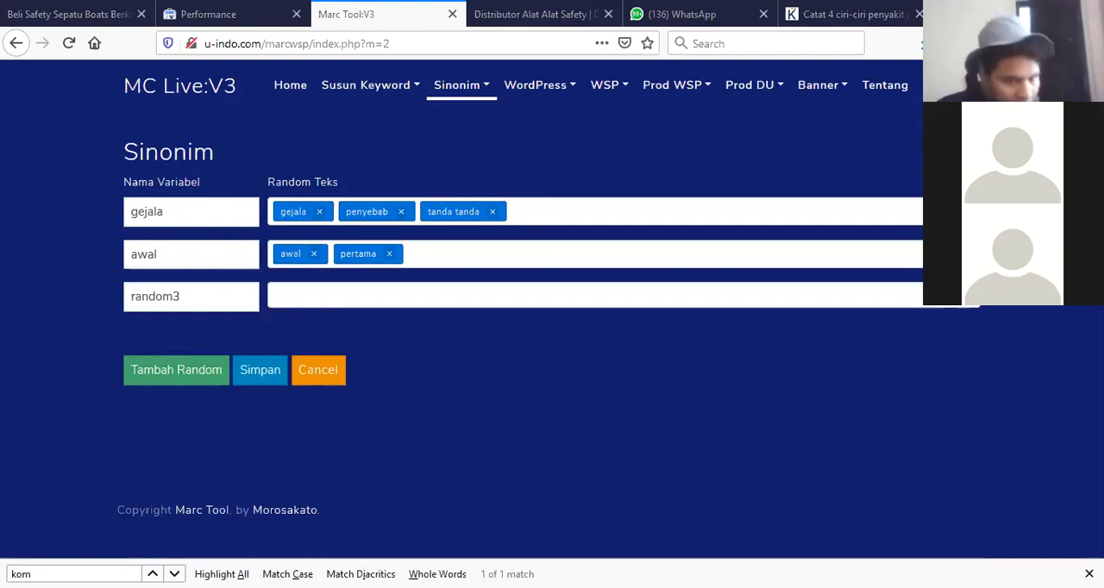
left_click(317, 297)
type("kali")
left_click_drag(191, 295, 102, 293)
type("seringkali")
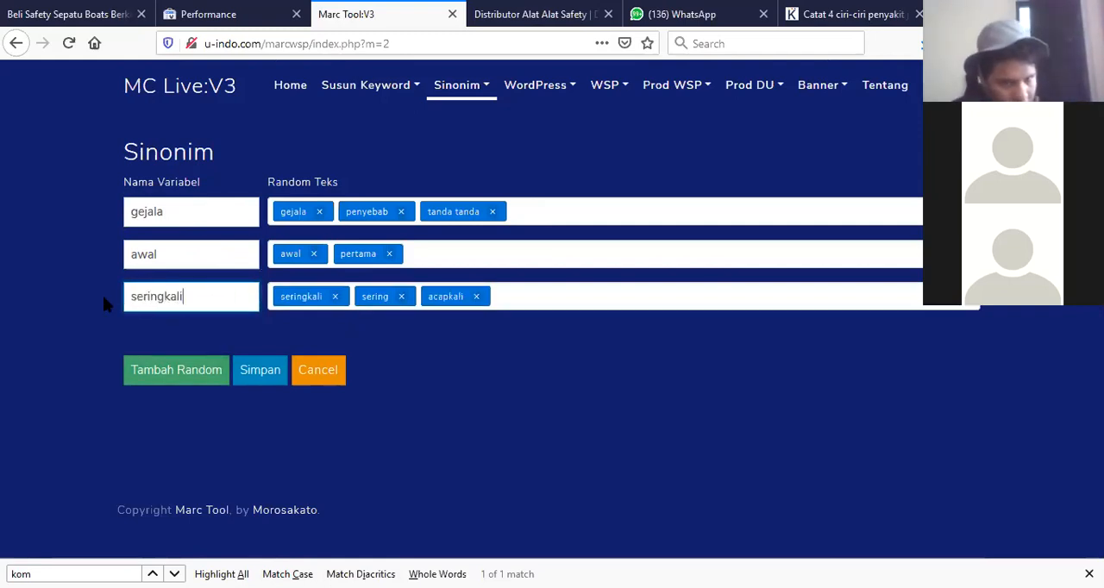
Add a fourth synonym row with 'tak, tidak' and name its variable 'tak'.
left_click(177, 370)
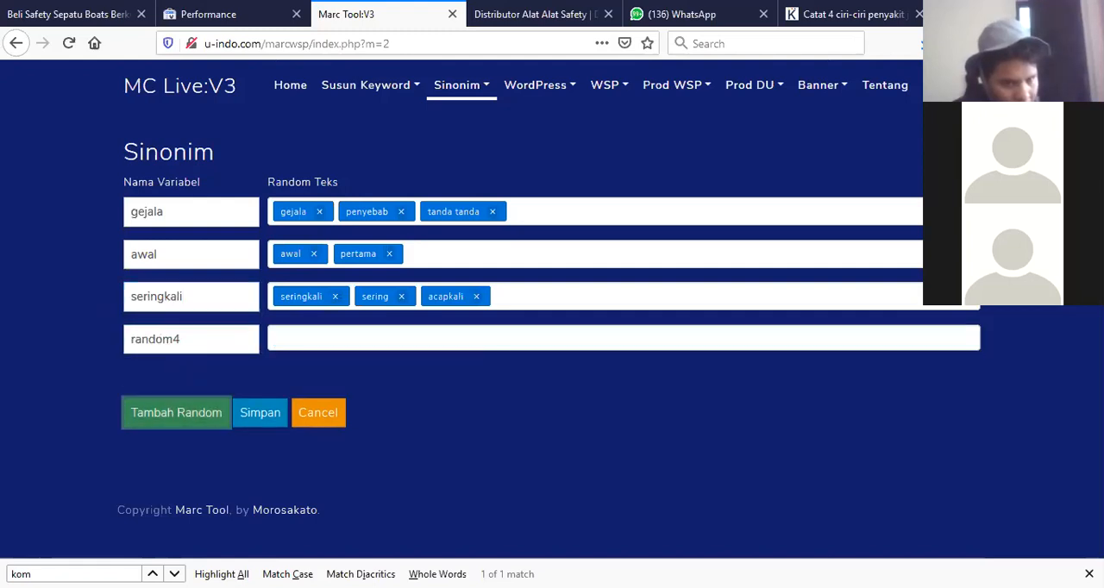
left_click(216, 296)
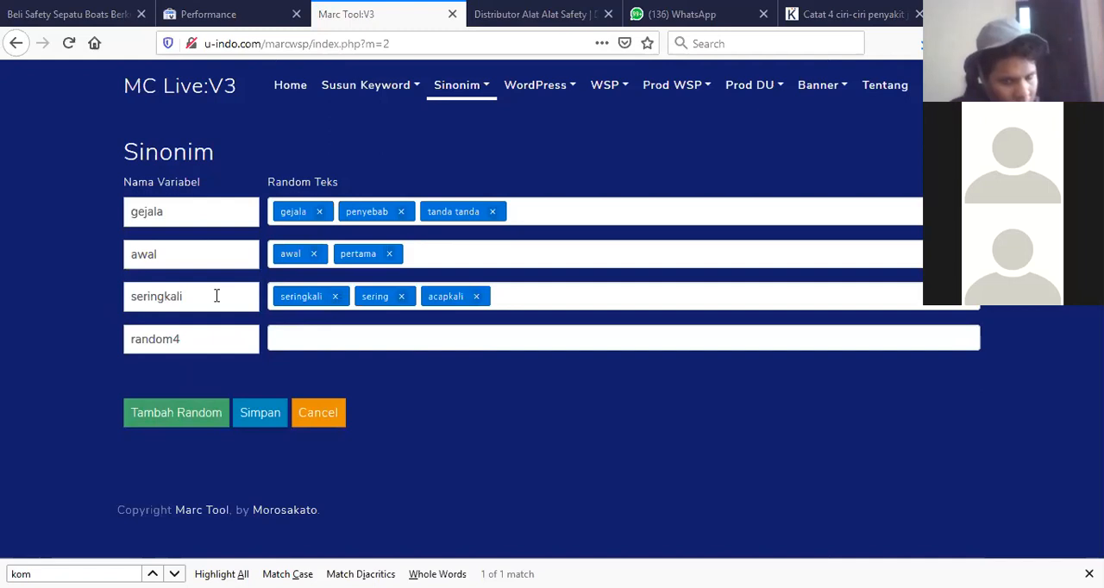
left_click(292, 333)
type("tak,tidak")
left_click(194, 339)
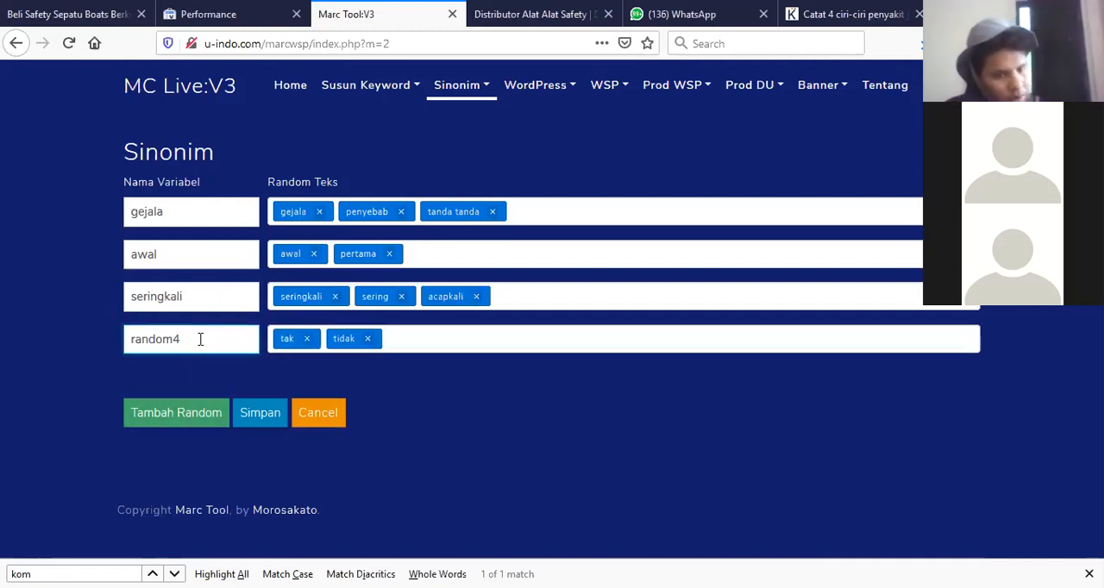
left_click_drag(200, 339, 116, 340)
type("tak")
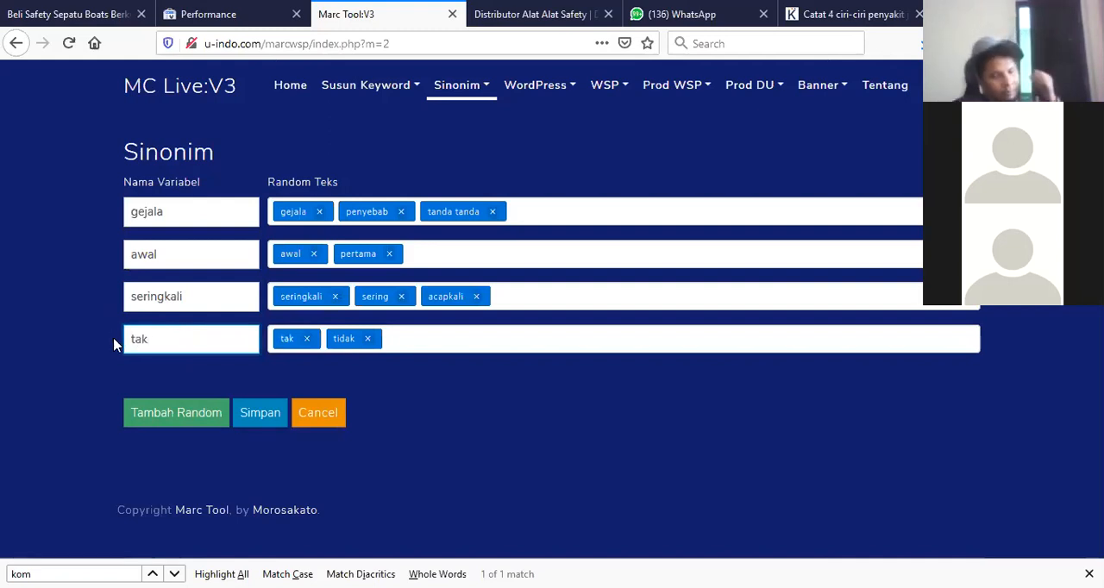
Add a fifth synonym row with 'dirasakan, dirasa' and name its variable 'dirasakan'.
left_click(177, 413)
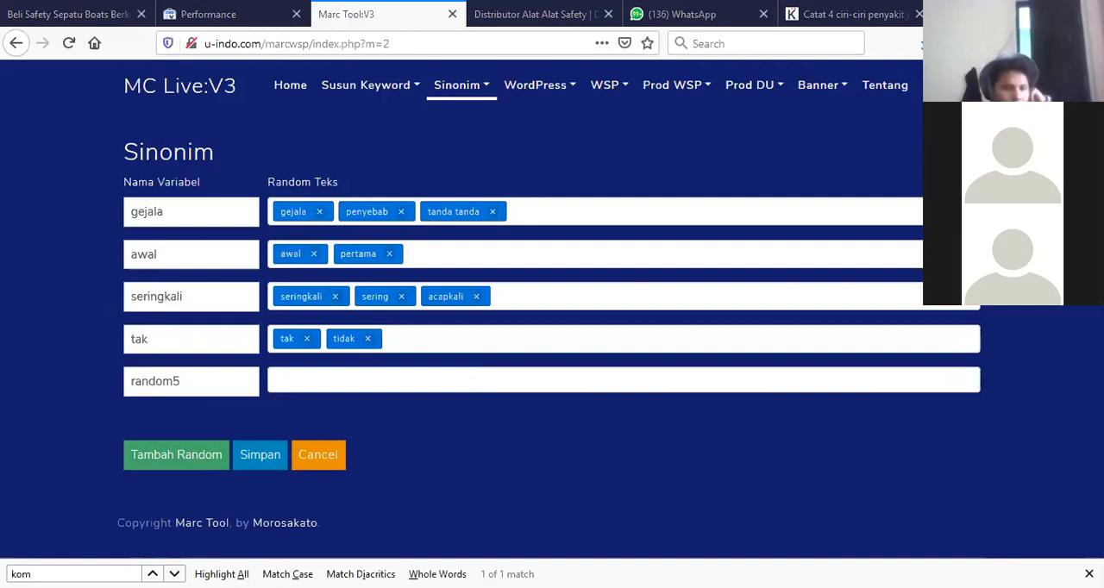
left_click(293, 377)
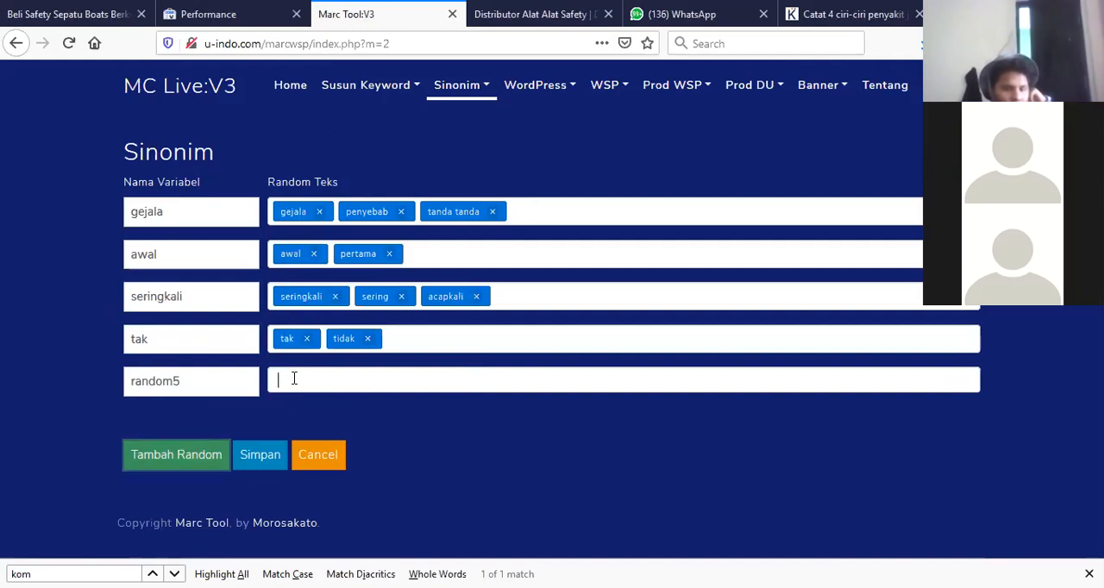
type("asa")
left_click(189, 377)
left_click_drag(195, 380, 59, 384)
type("dirasakan")
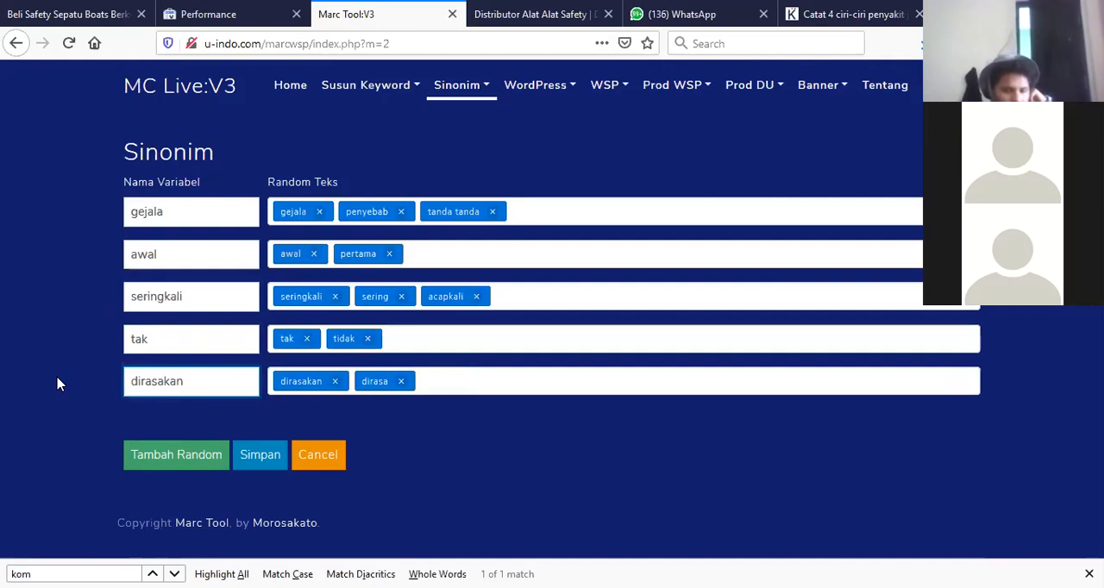
Add a sixth row, paste 'banyak, banyak sekali, kebanyakan, sampai sampai' as random text, and name it 'banyak'.
left_click(431, 437)
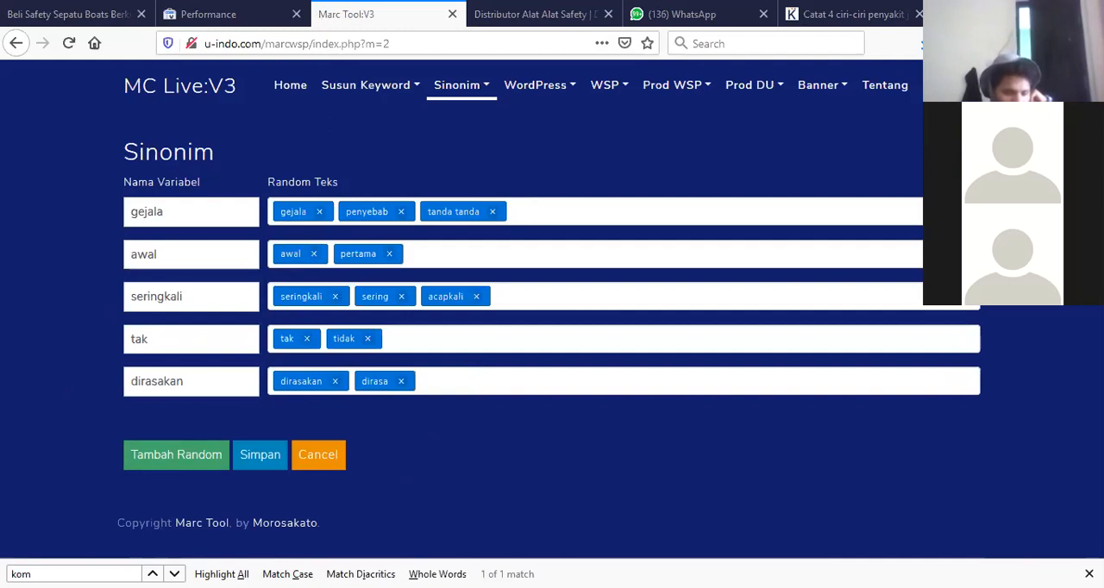
left_click(164, 455)
left_click(292, 421)
key("ctrl+v")
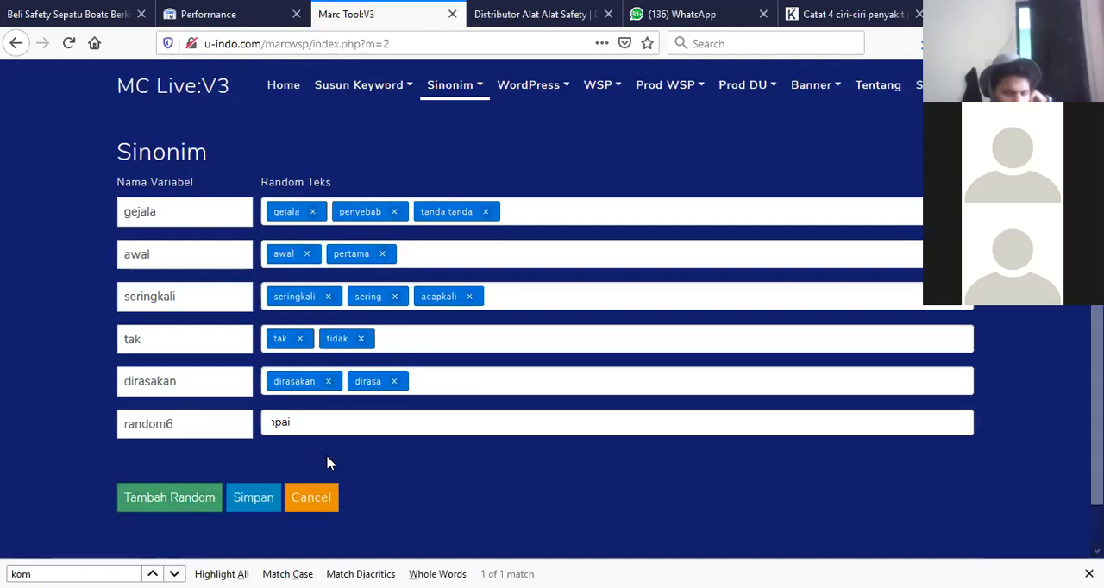
key("Return")
left_click_drag(190, 422, 44, 423)
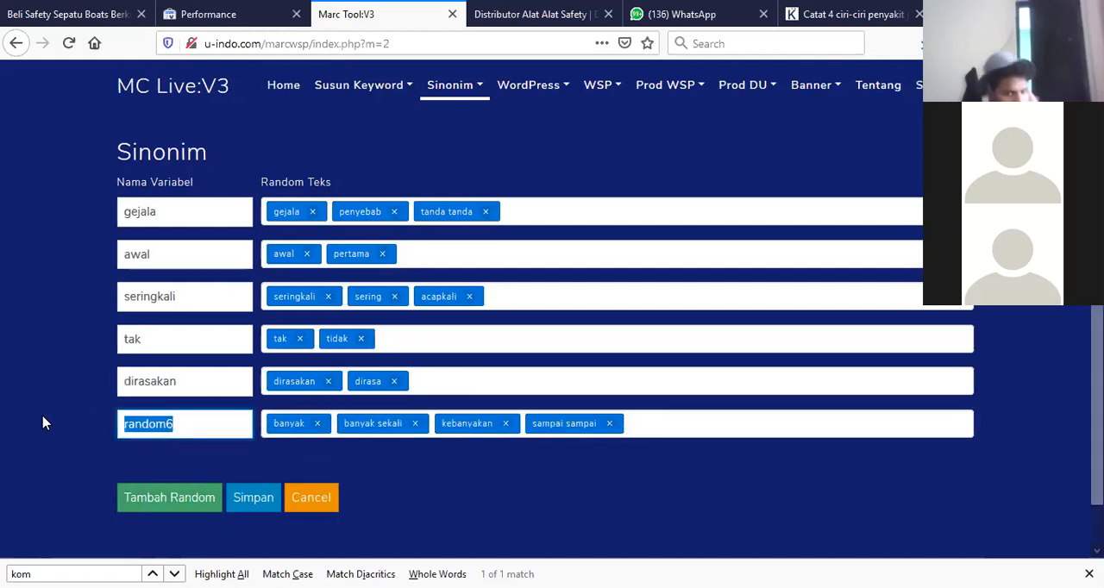
type("banyak")
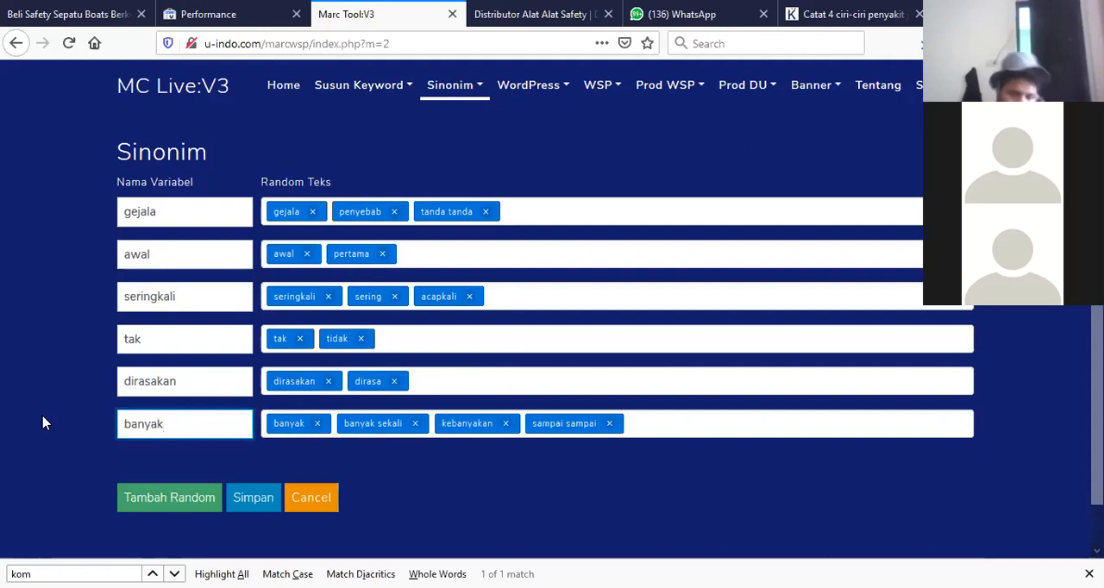
Add a seventh row, paste 'harus, kudu' as random text, and name the variable 'harus'.
left_click(457, 468)
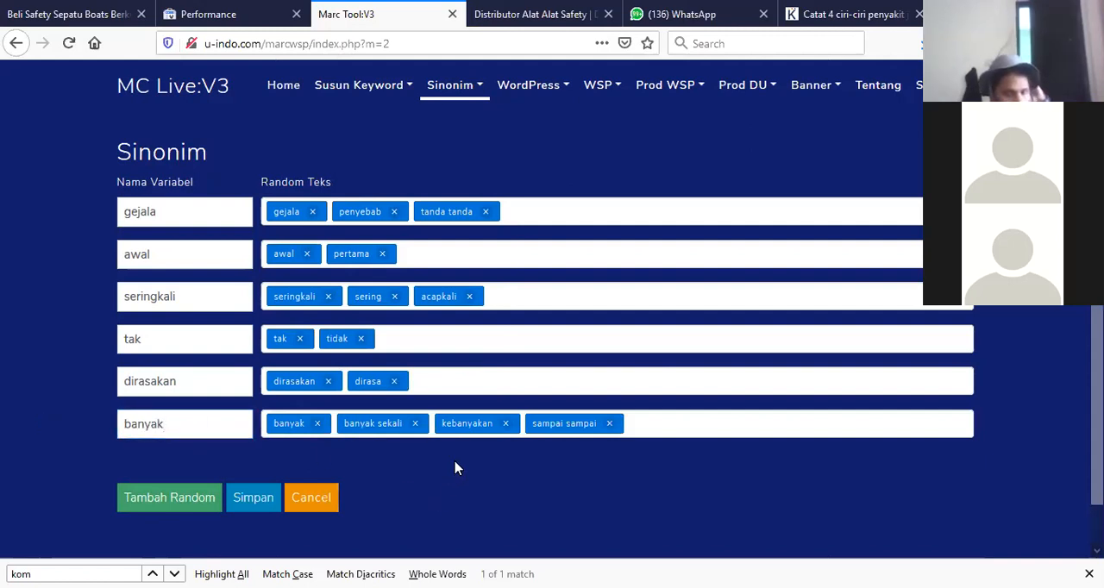
left_click(160, 504)
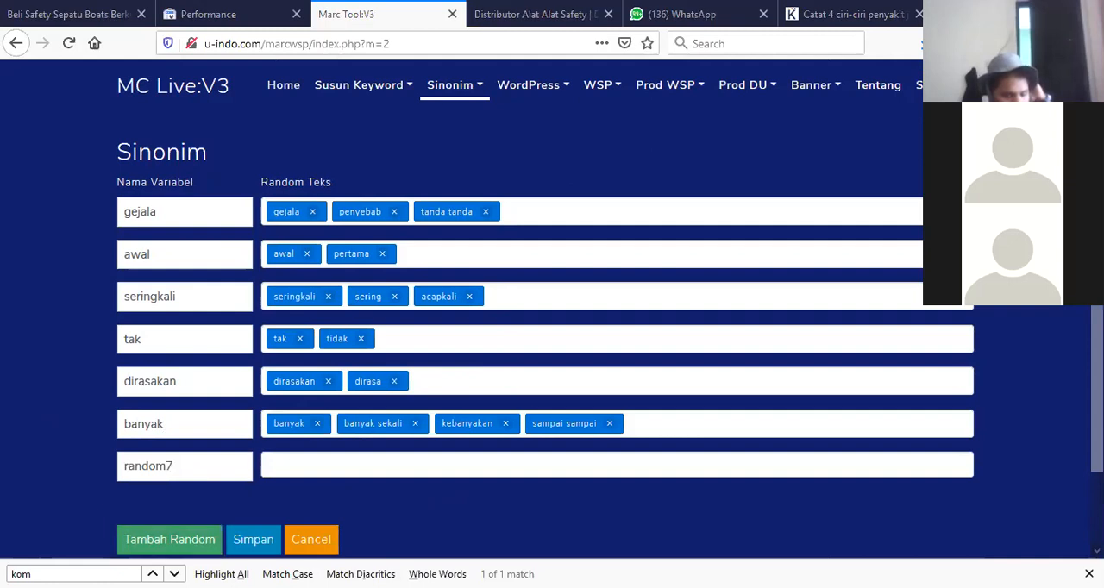
left_click(271, 465)
type("harus,kudu")
left_click(173, 466)
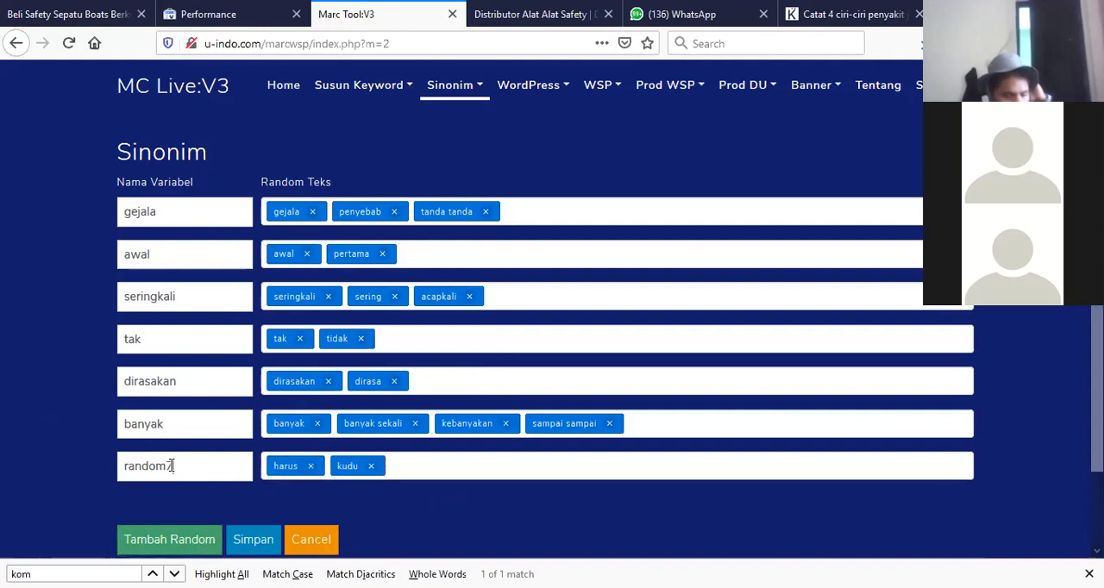
type("hru")
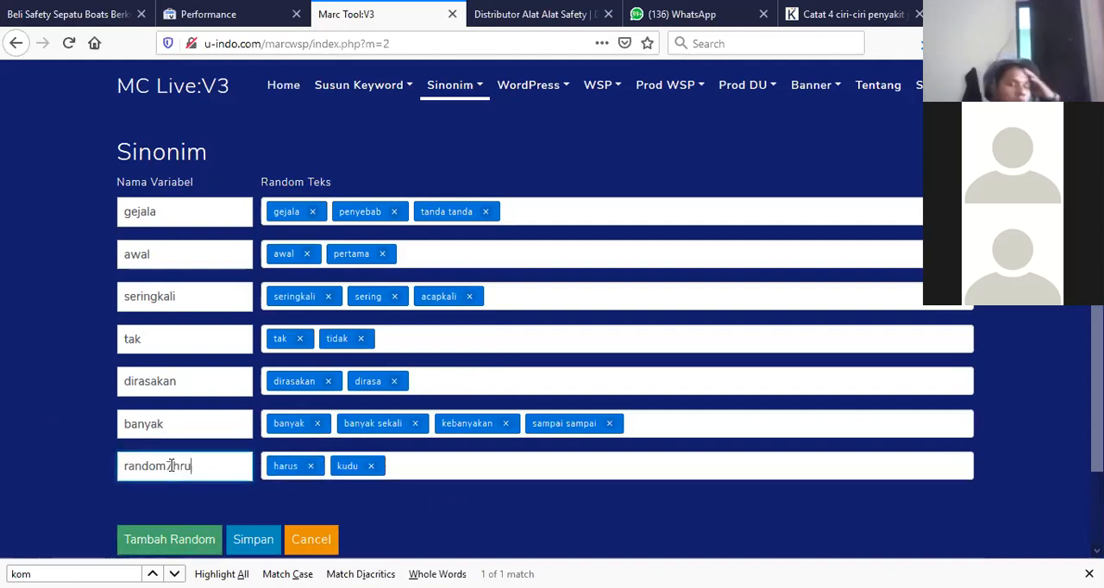
key("BackSpace")
key("BackSpace")
key("BackSpace")
key("BackSpace")
key("BackSpace")
key("BackSpace")
key("BackSpace")
key("BackSpace")
key("BackSpace")
key("BackSpace")
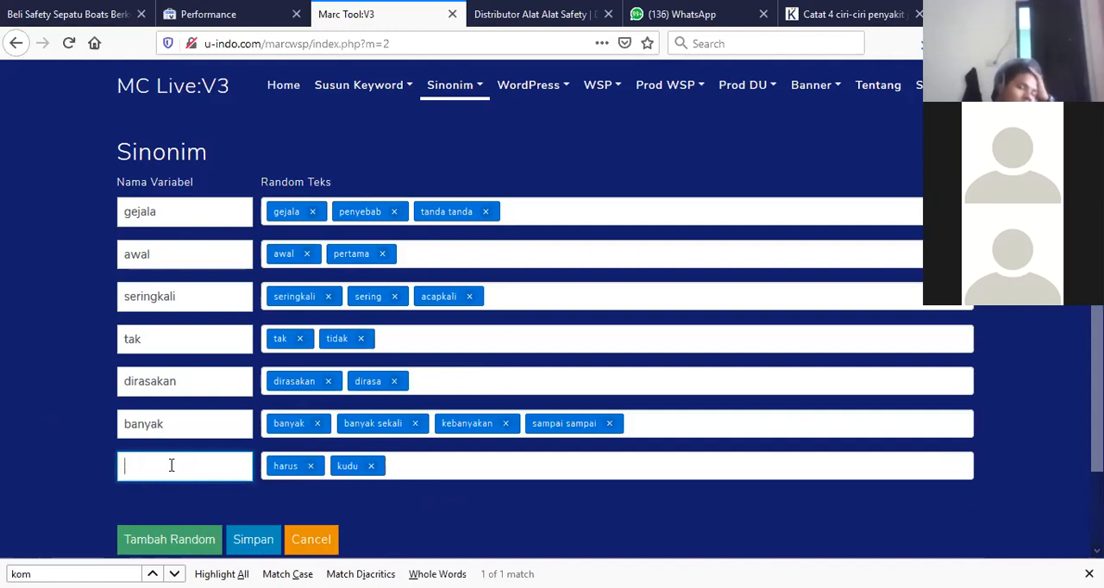
type("harus")
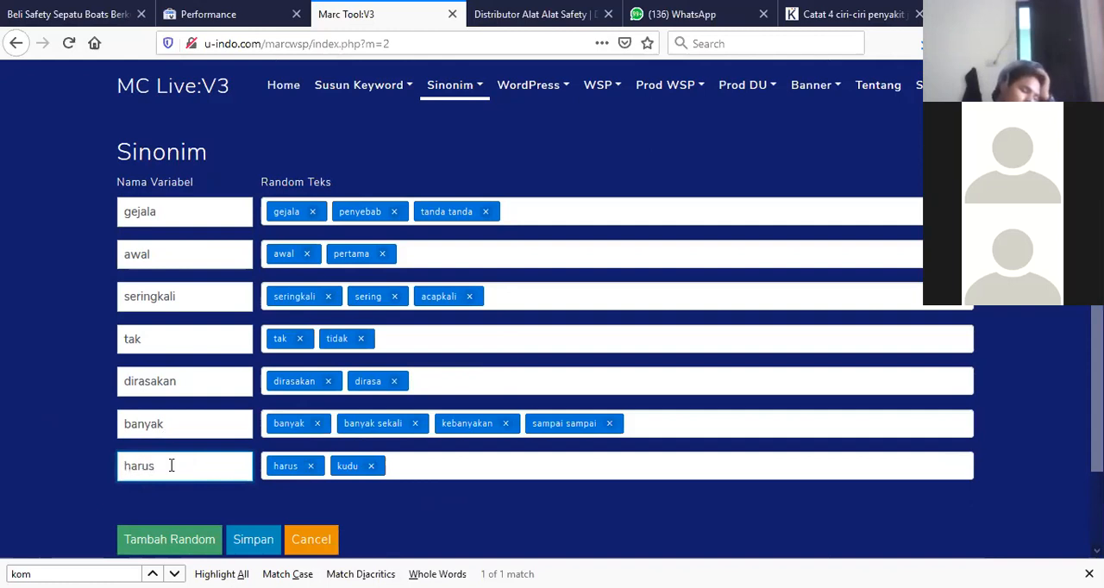
Add an eighth row, paste 'kehilangan nyawa, meninggal, meregang nyawa', and name the variable 'kehilangan nyawa'.
left_click(177, 543)
scroll(518, 360, "down", 1)
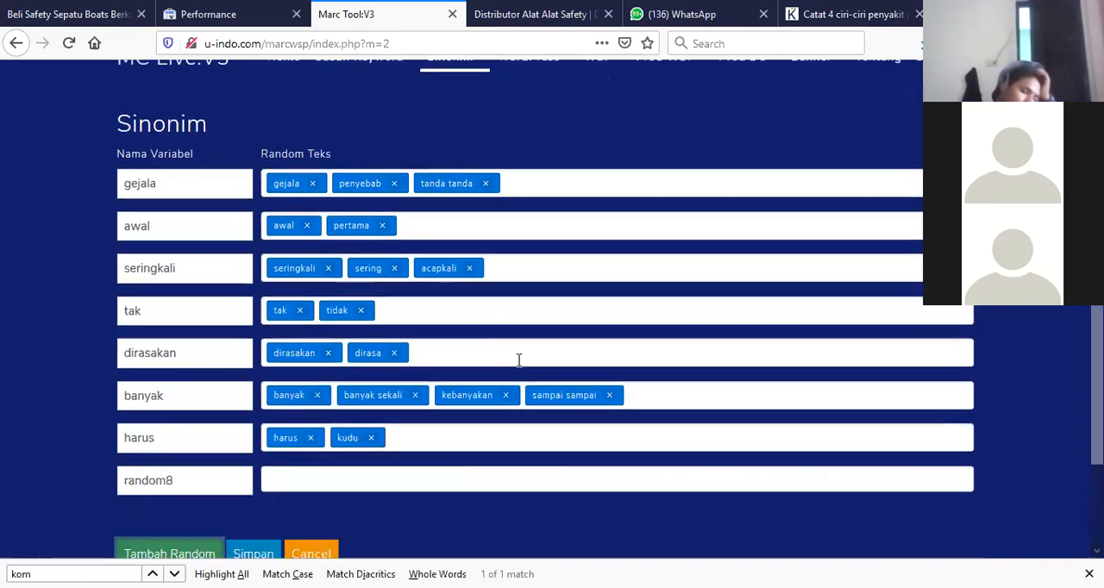
scroll(519, 360, "down", 2)
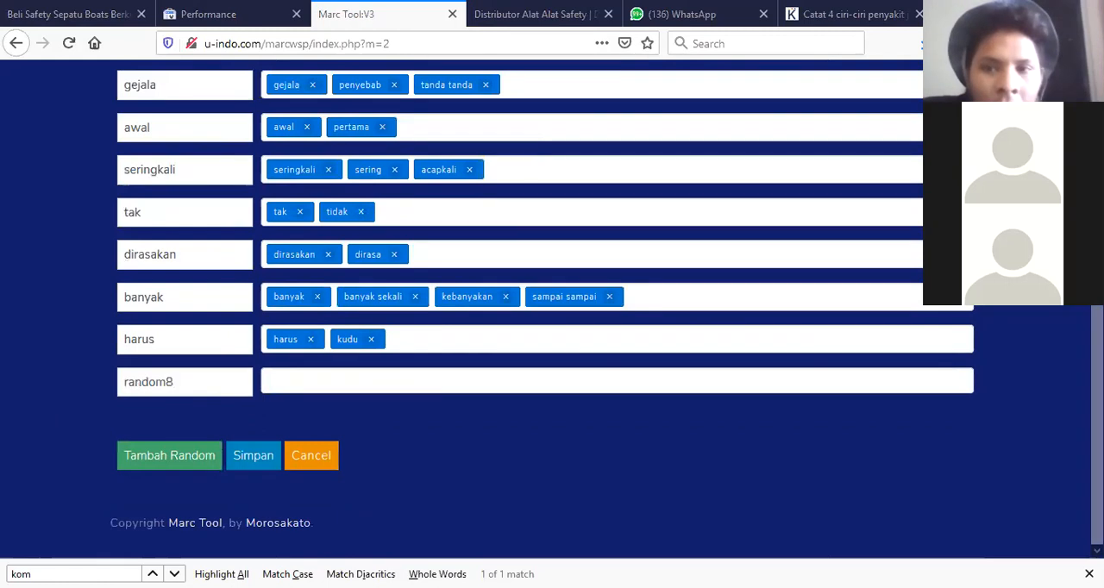
left_click(281, 378)
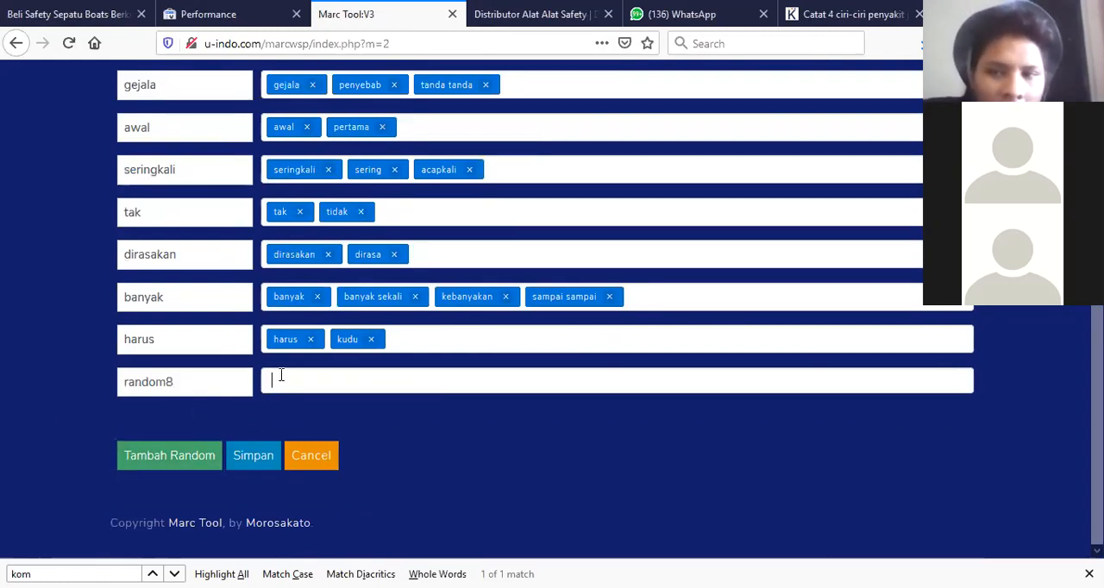
type("kehilangan nyawa,meninggal,meregang nyawa")
left_click(192, 387)
left_click_drag(193, 388, 96, 384)
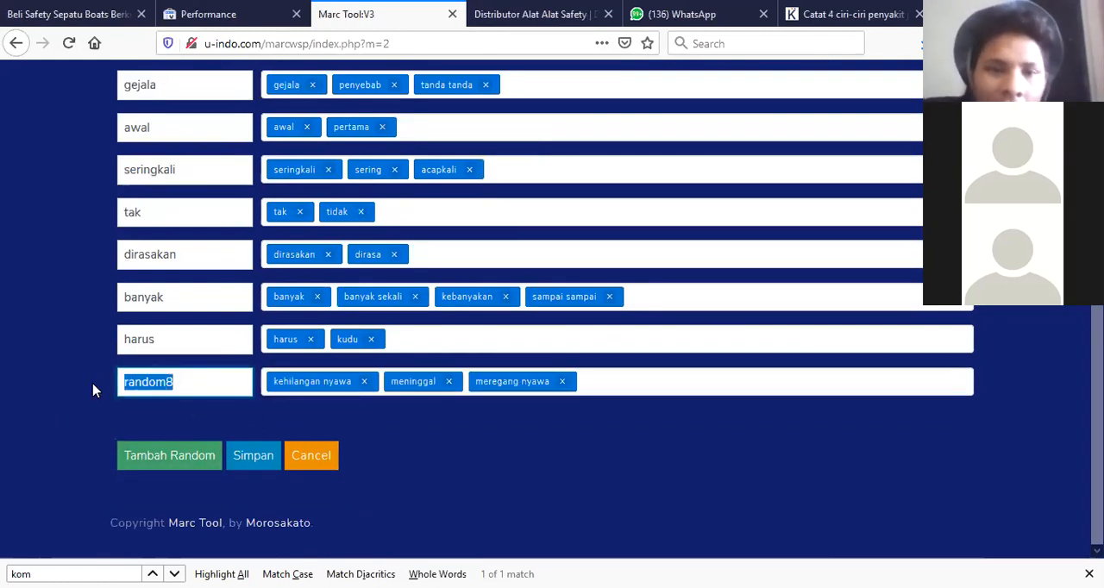
type("kehilangan nyawa")
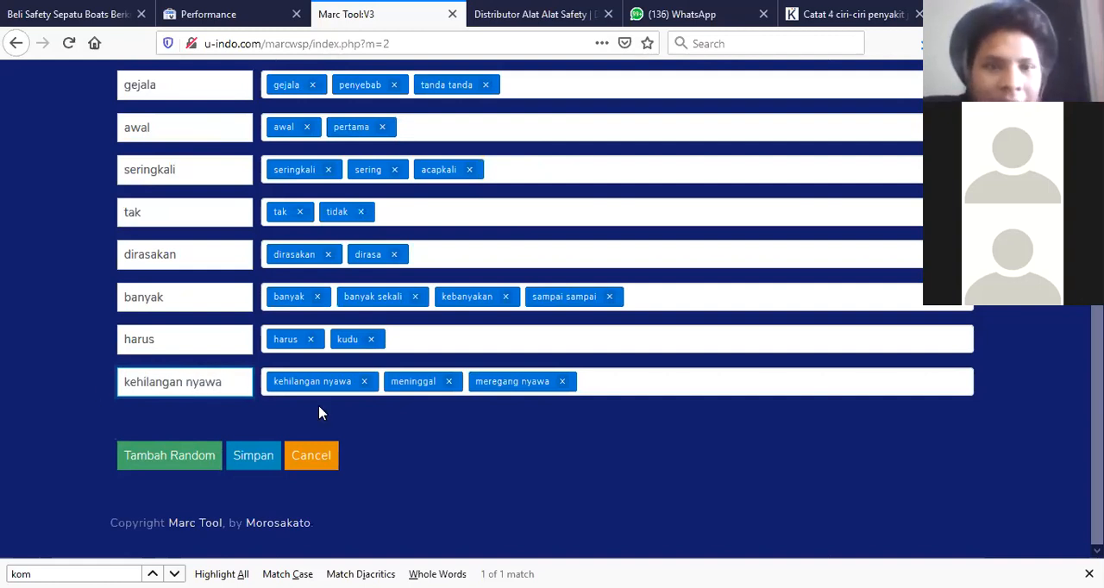
Add a ninth row with 'padahal, nyatanya, faktanya, realitanya' and name its variable 'padahal'.
left_click(157, 459)
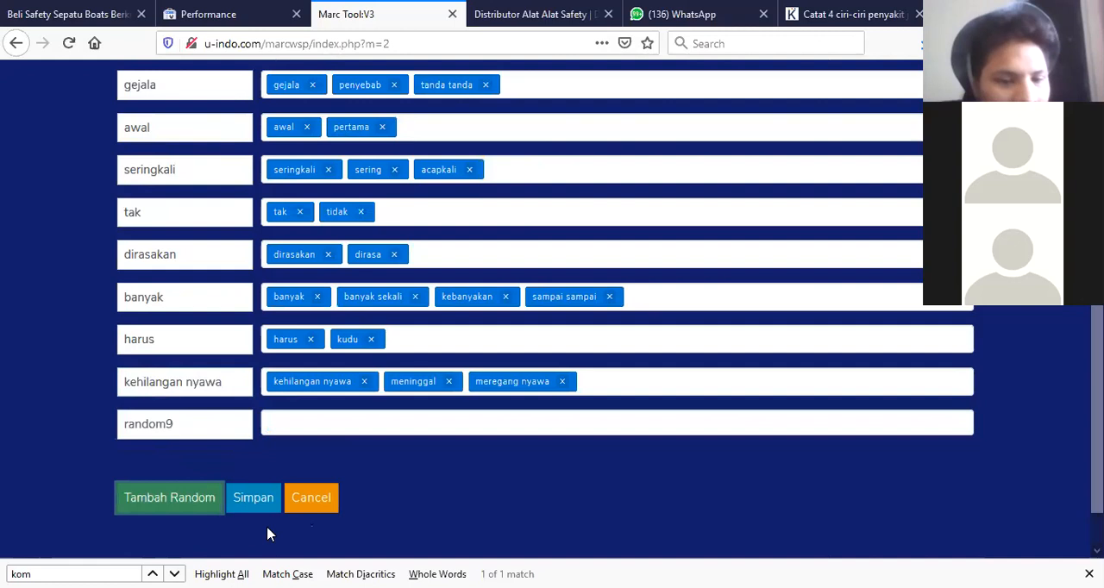
left_click(218, 404)
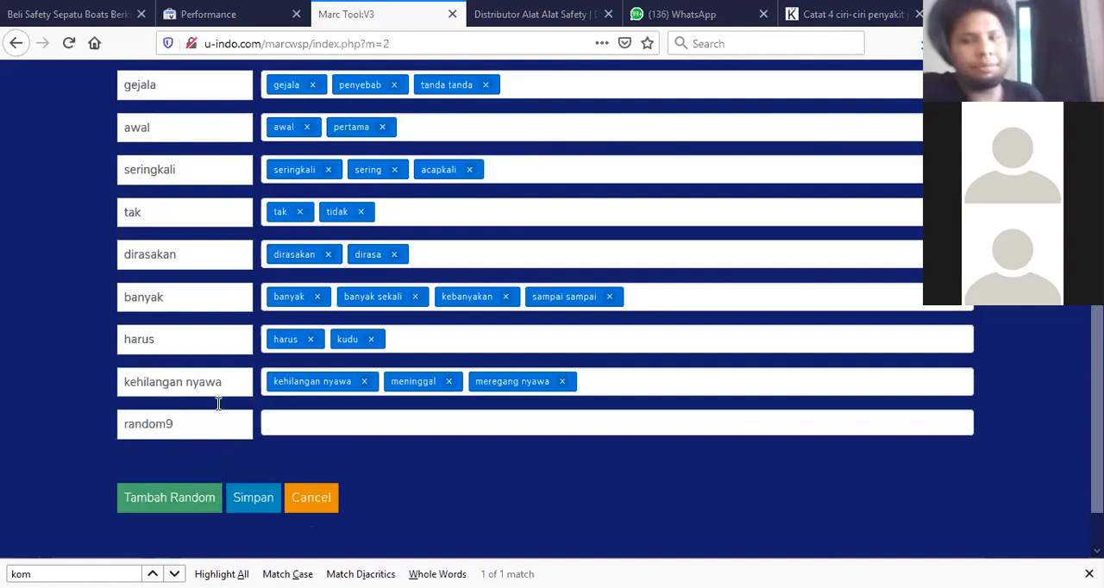
left_click(286, 424)
type("nya")
double_click(330, 447)
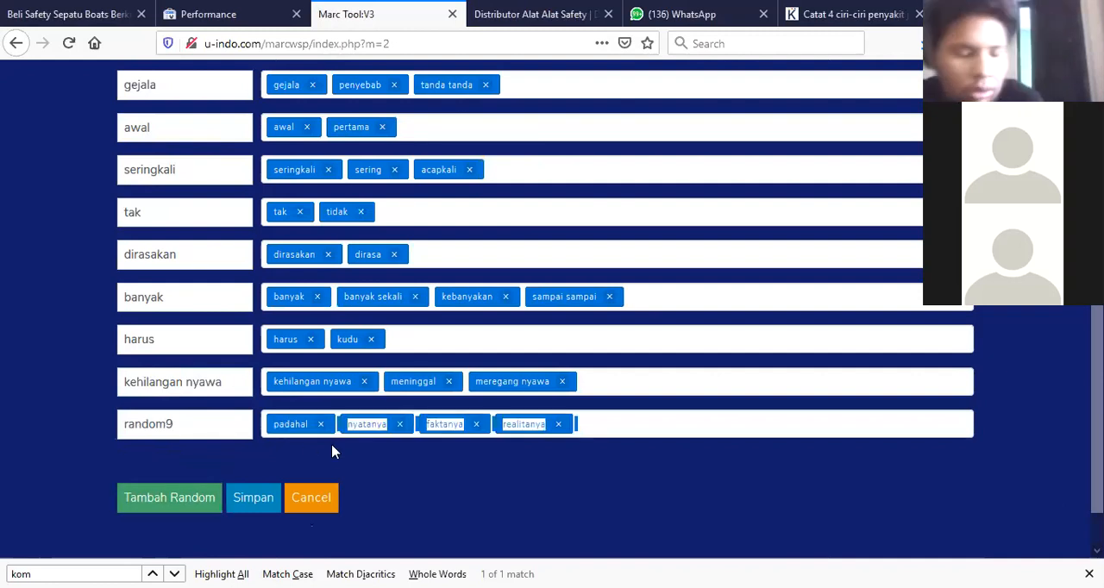
left_click_drag(195, 425, 45, 426)
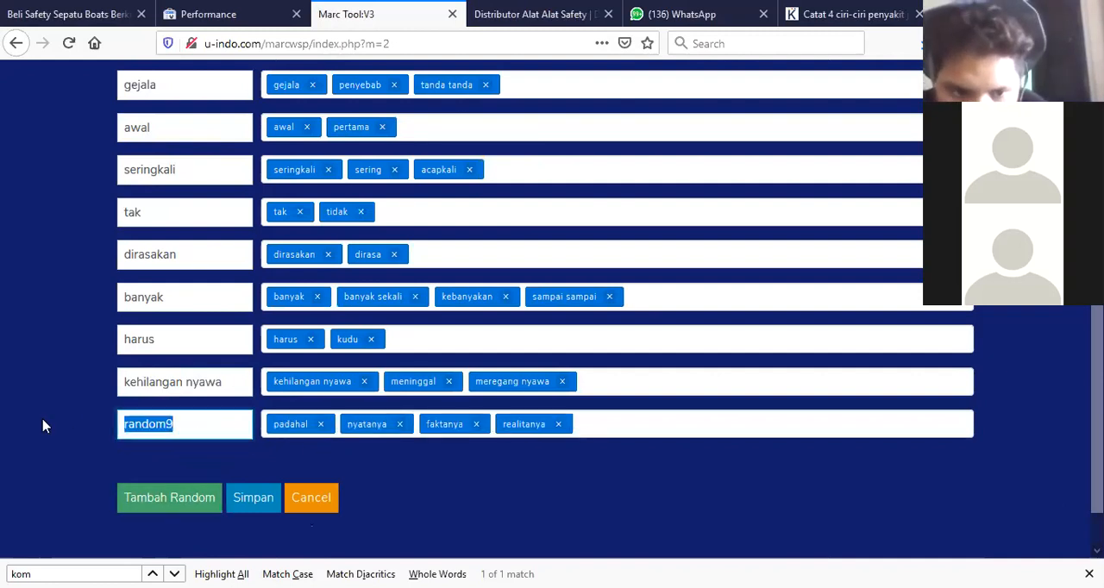
type("padahal")
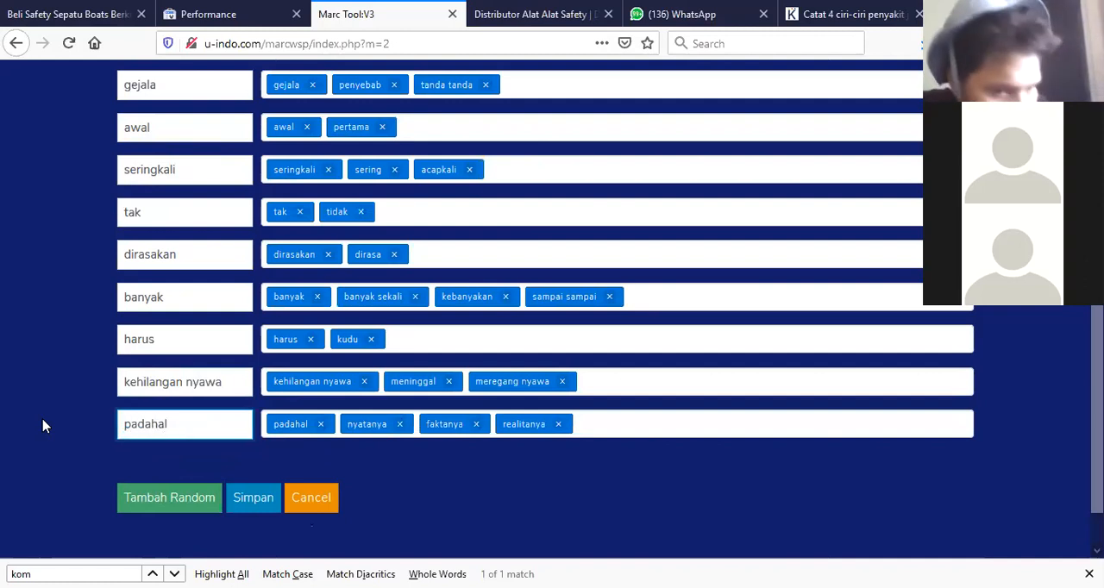
Add a tenth row with 'sejumlah, beberapa, hal' as random text and name the variable 'sejumlah'.
left_click(182, 500)
scroll(466, 462, "down", 2)
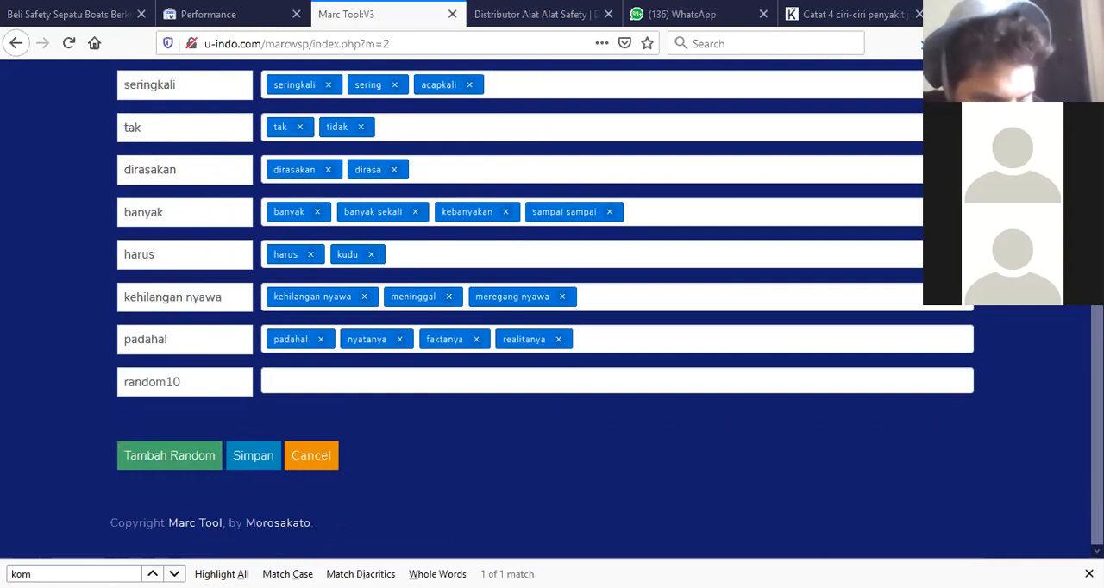
left_click(310, 381)
type("hal")
left_click(187, 385)
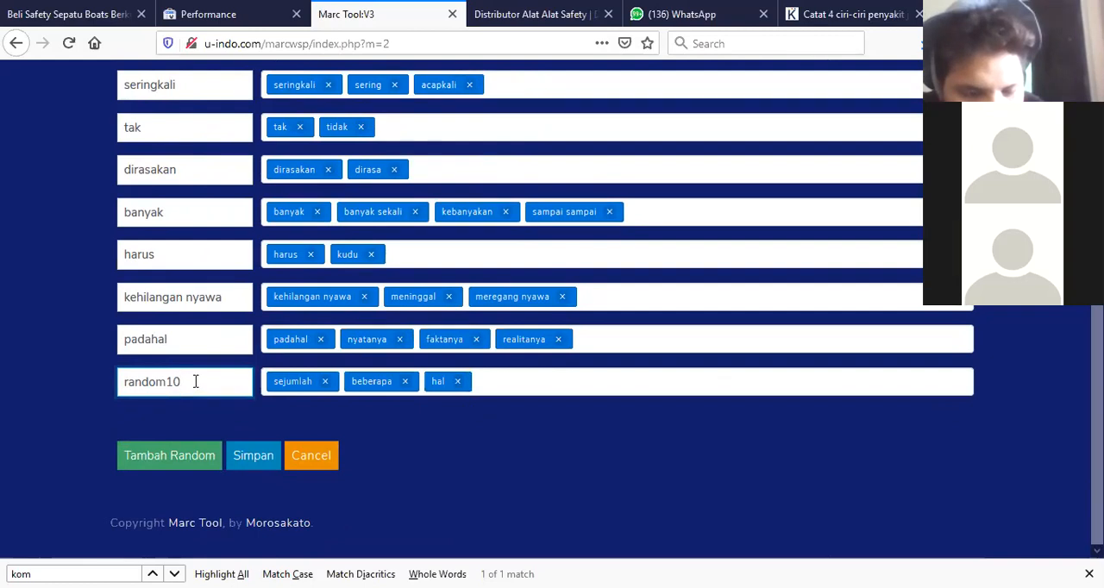
left_click_drag(195, 382, 80, 382)
type("s")
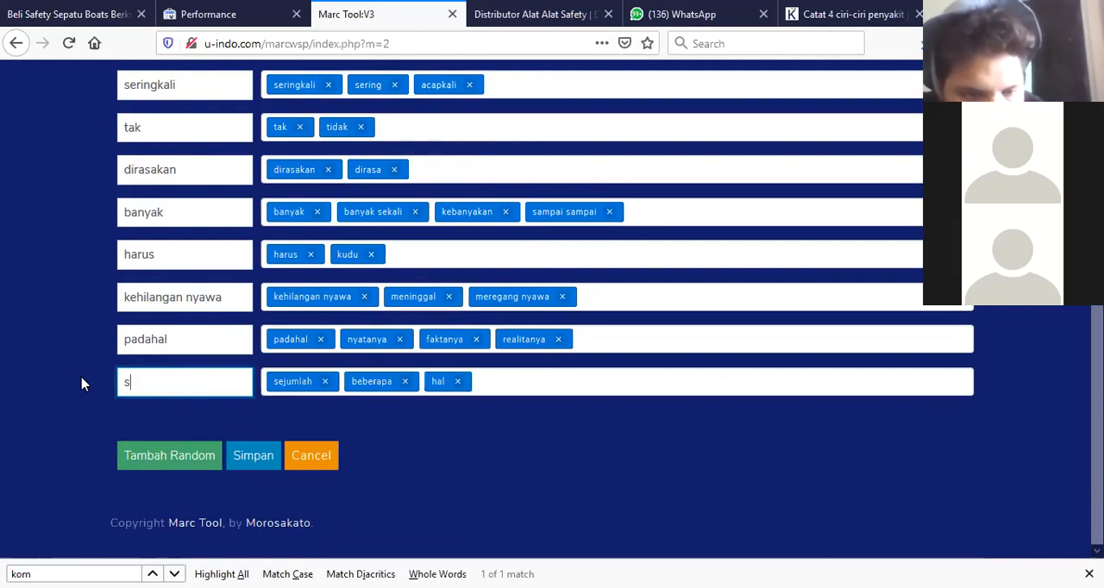
type("ejumlah")
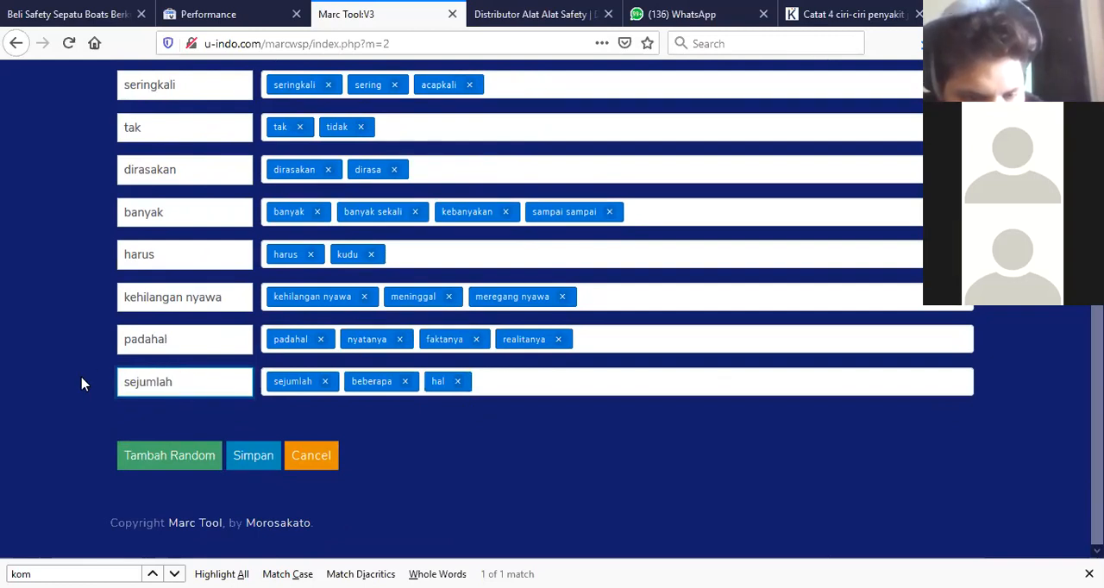
left_click(481, 431)
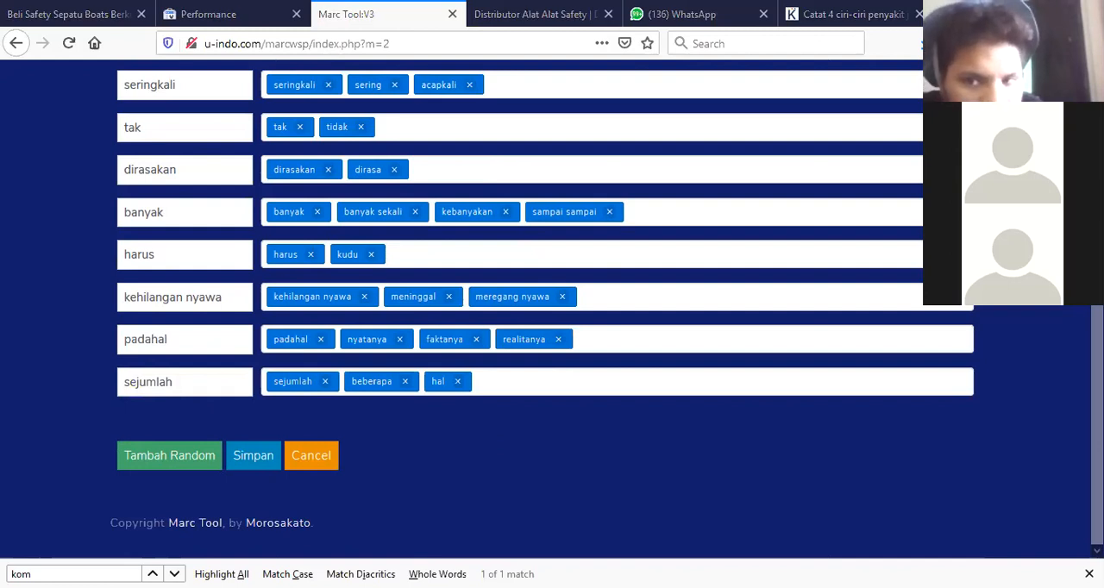
Add an eleventh row with 'bisa, dapat' as random text and name the variable 'bisa'.
left_click(169, 456)
left_click(305, 423)
type("empat")
left_click_drag(185, 423, 104, 424)
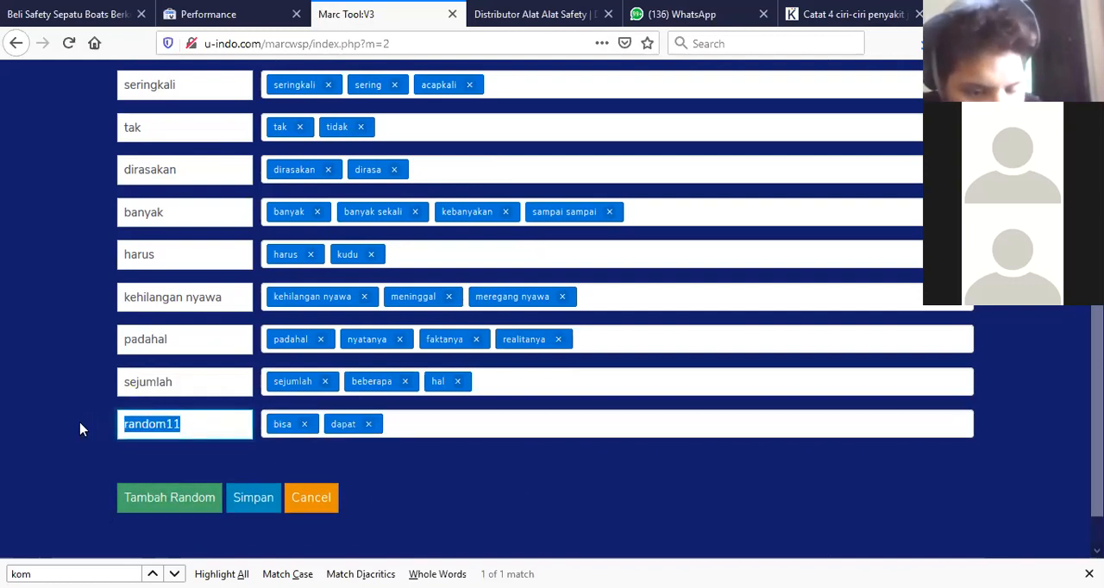
type("bisa")
left_click(439, 476)
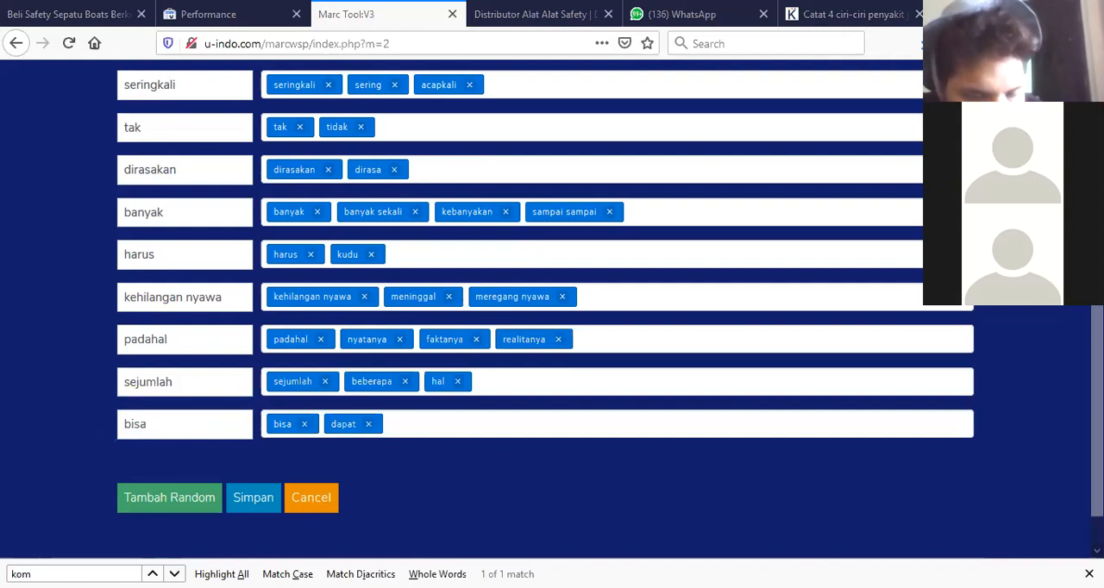
Add a twelfth row, paste 'ciri ciri, karakter, spesifikasi, gejala' as random text, and name it 'ciri ciri'.
left_click(160, 500)
left_click(285, 460)
type("ciri ciri,karakter,spesifikasi,gejala")
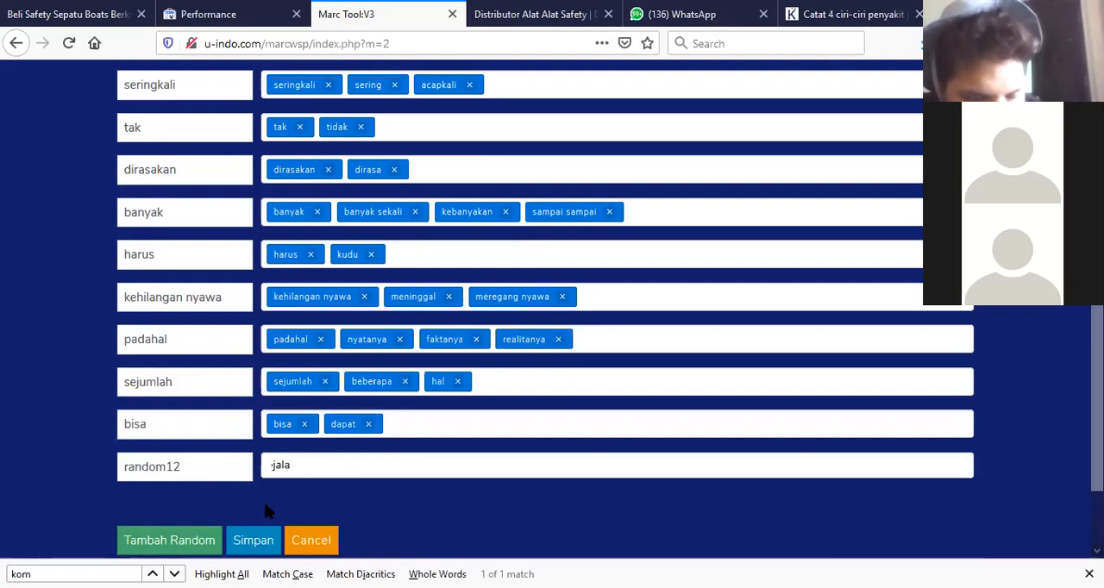
key("Return")
left_click_drag(198, 466, 54, 466)
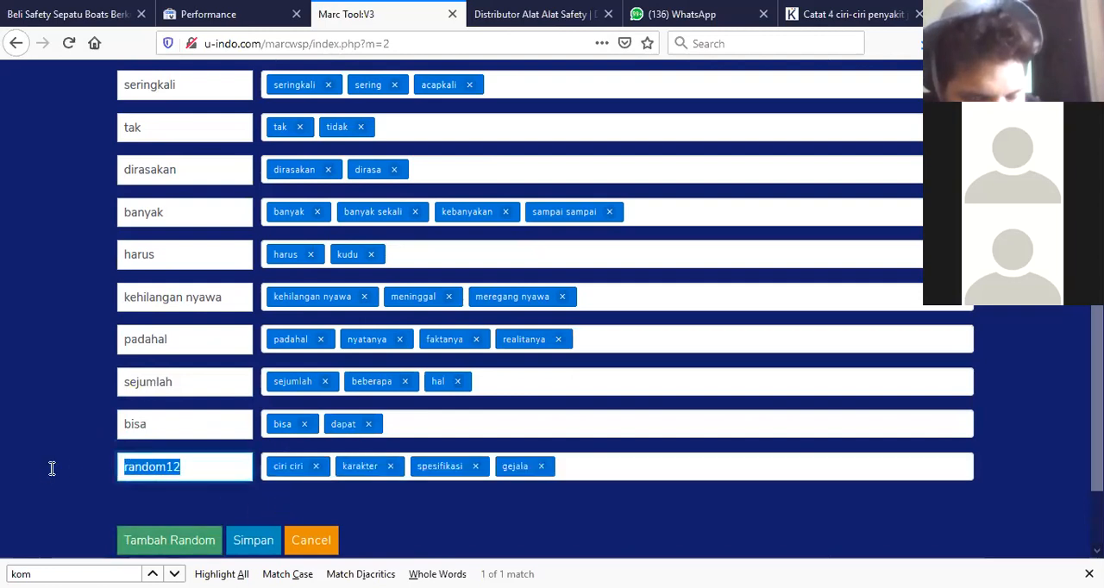
type("ciri ciri")
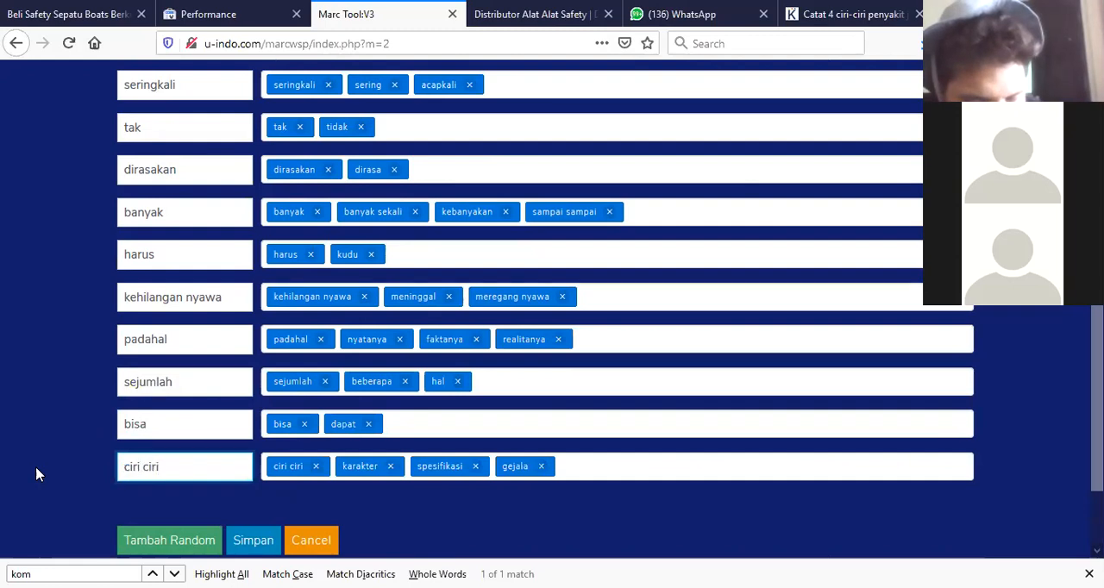
Save the synonym variable list.
scroll(129, 483, "down", 2)
left_click(252, 458)
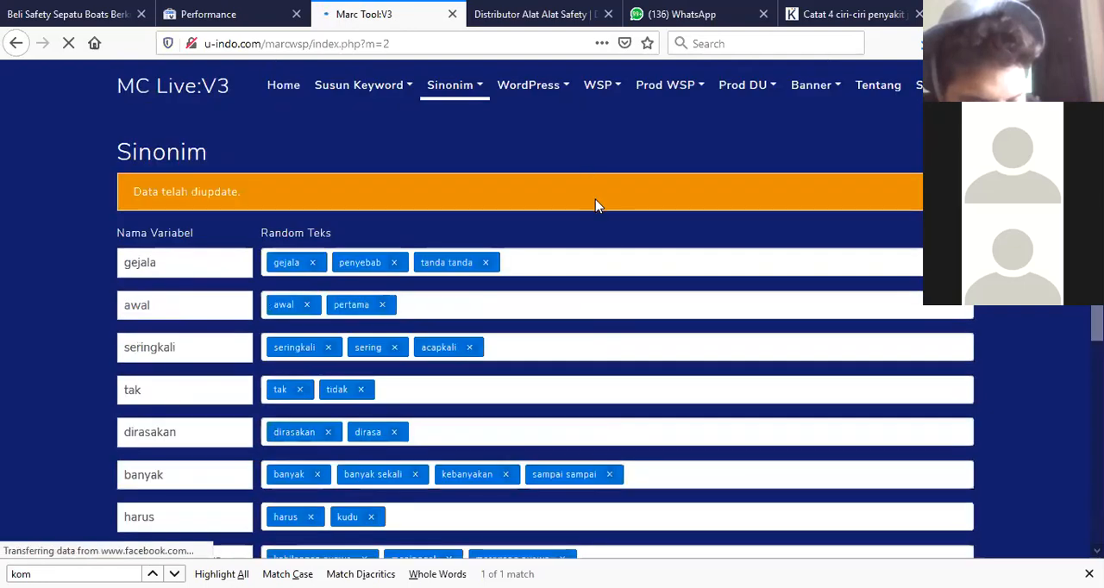
scroll(624, 242, "down", 5)
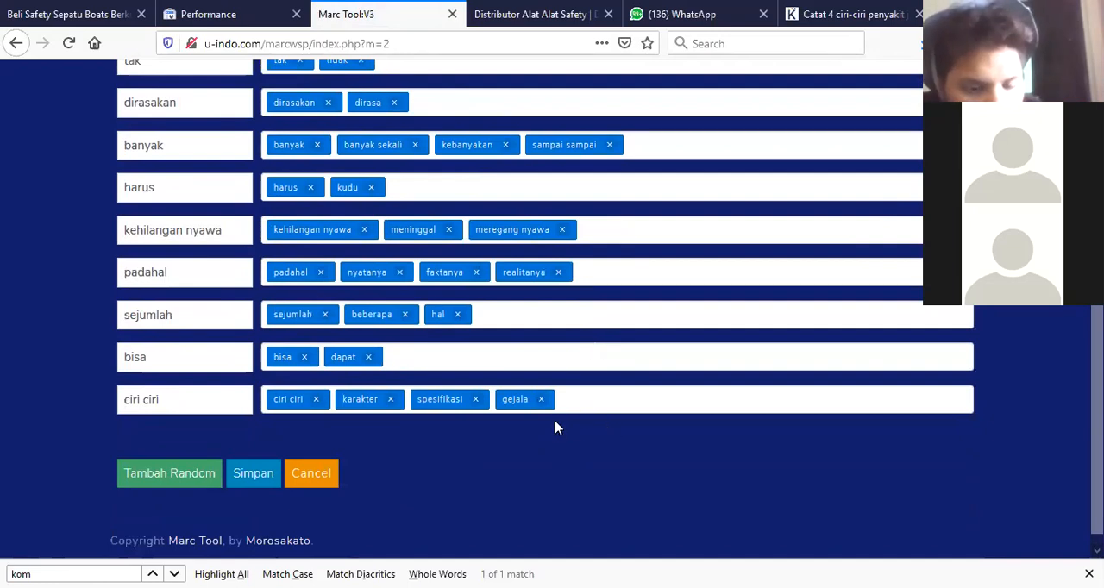
scroll(557, 428, "up", 5)
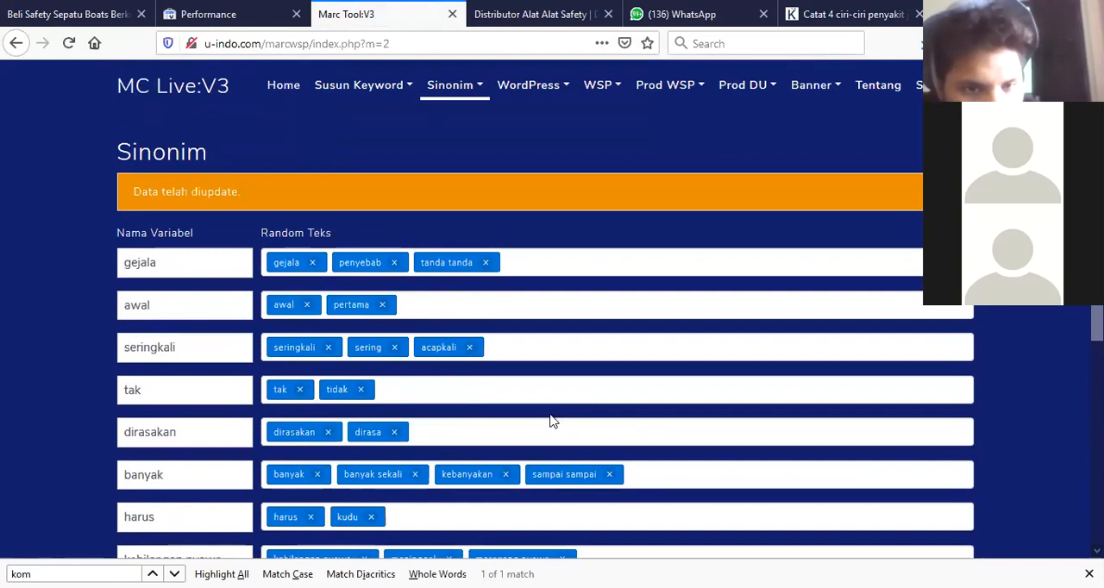
Open the Artikel 2 Paragraf page and paste the article's first paragraph into Paragraph 1.
left_click(548, 101)
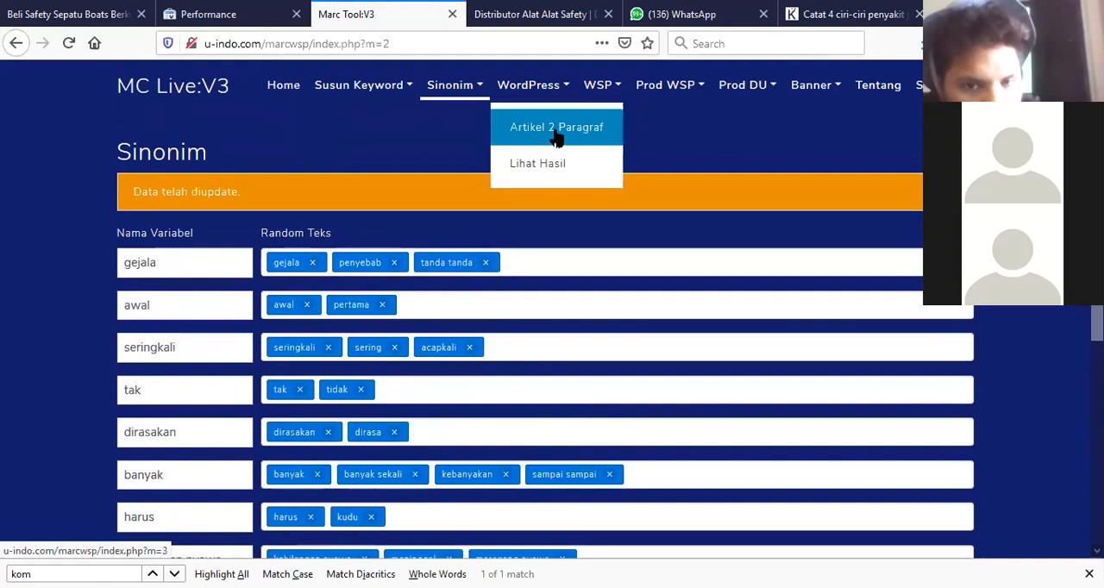
left_click(557, 134)
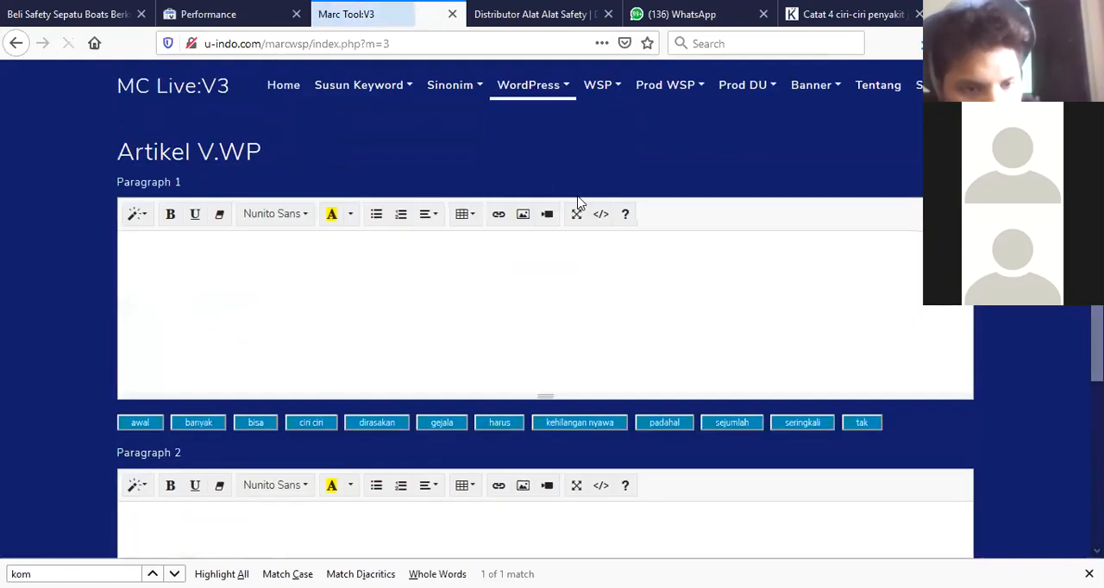
scroll(546, 299, "down", 4)
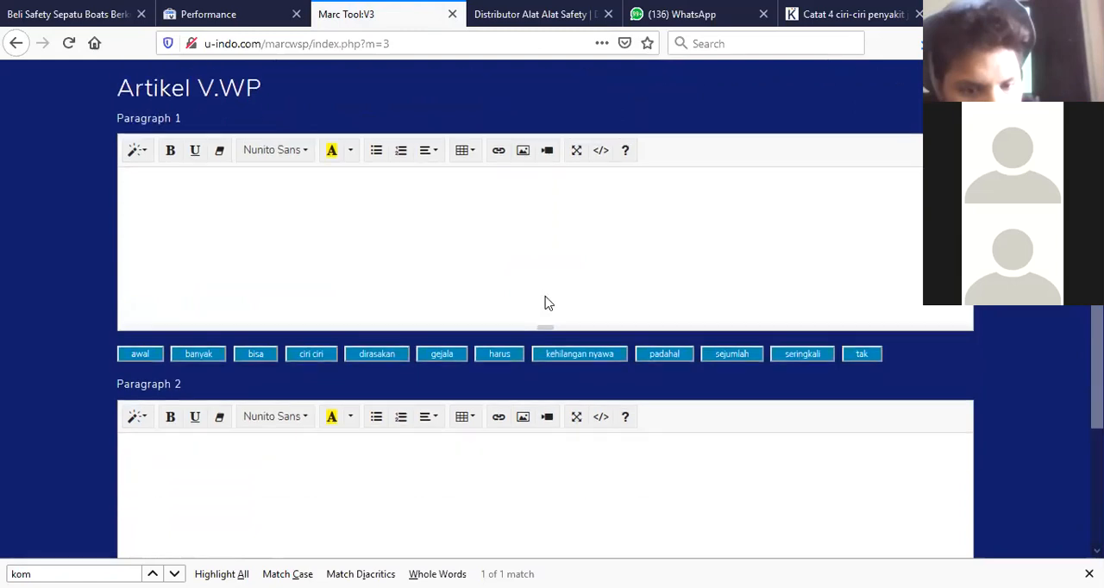
scroll(546, 298, "up", 4)
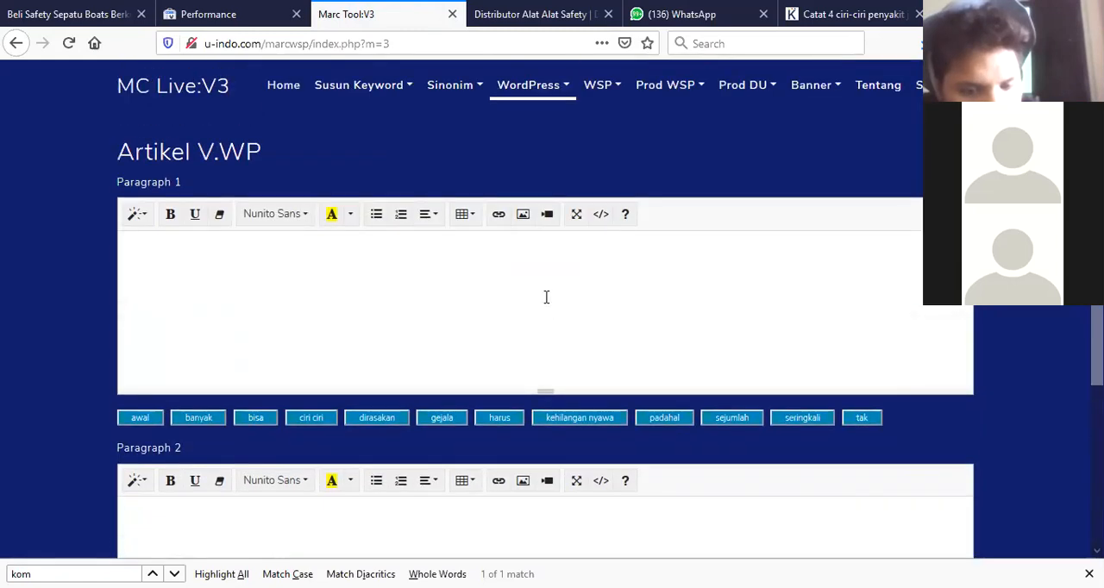
scroll(546, 298, "down", 2)
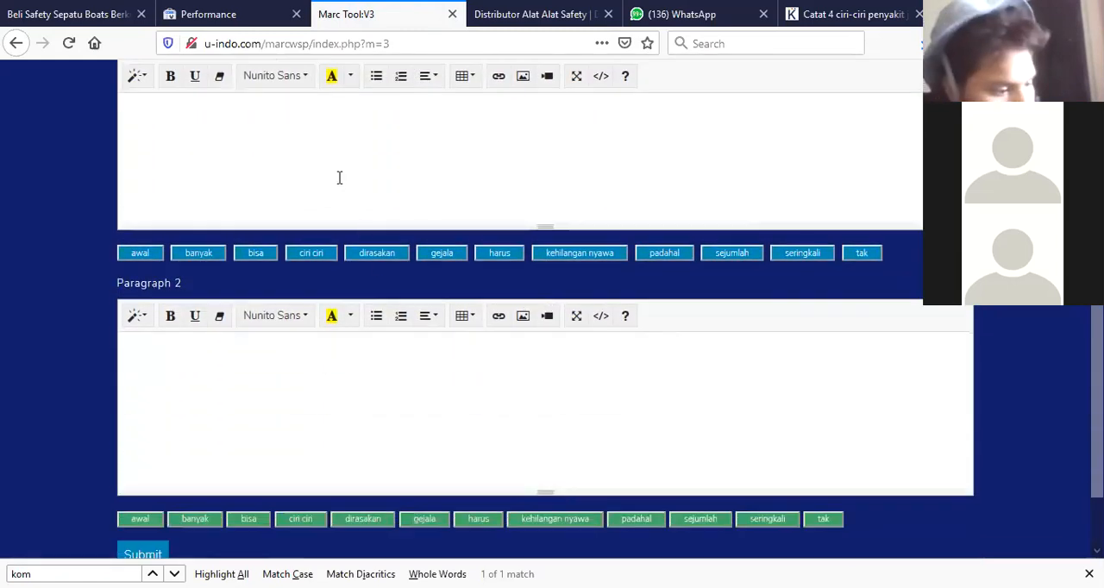
scroll(339, 177, "up", 1)
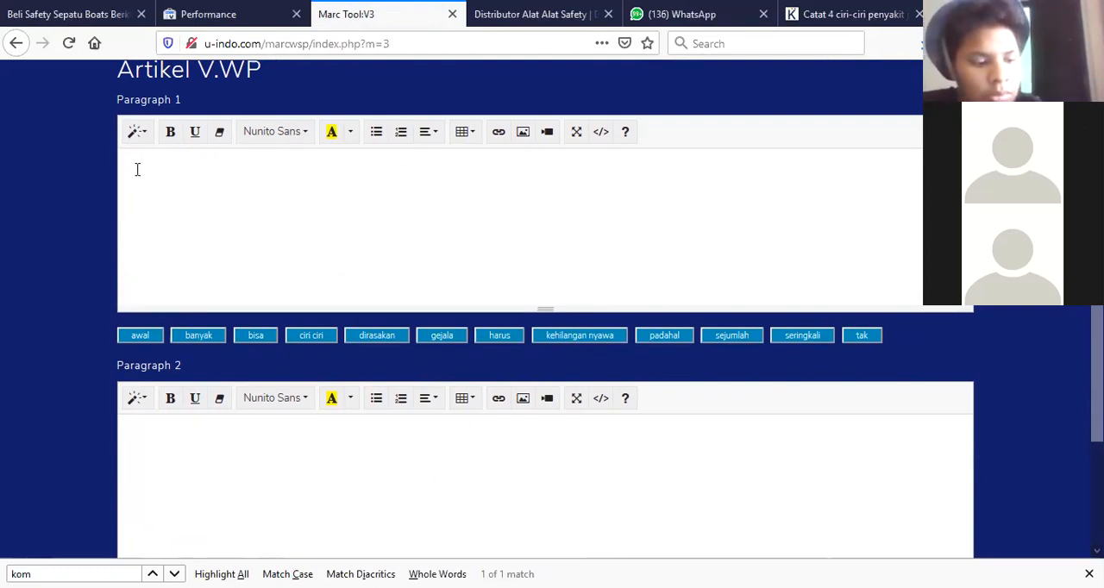
type("Gejala awal serangan jantung seringkali tak dirasakan sehingga banyak orang yang harus kehilangan nyawa karena penyakit ini. Padahal, ada sejumlah hal yang bisa menjadi ciri-ciri penyakit jantung.")
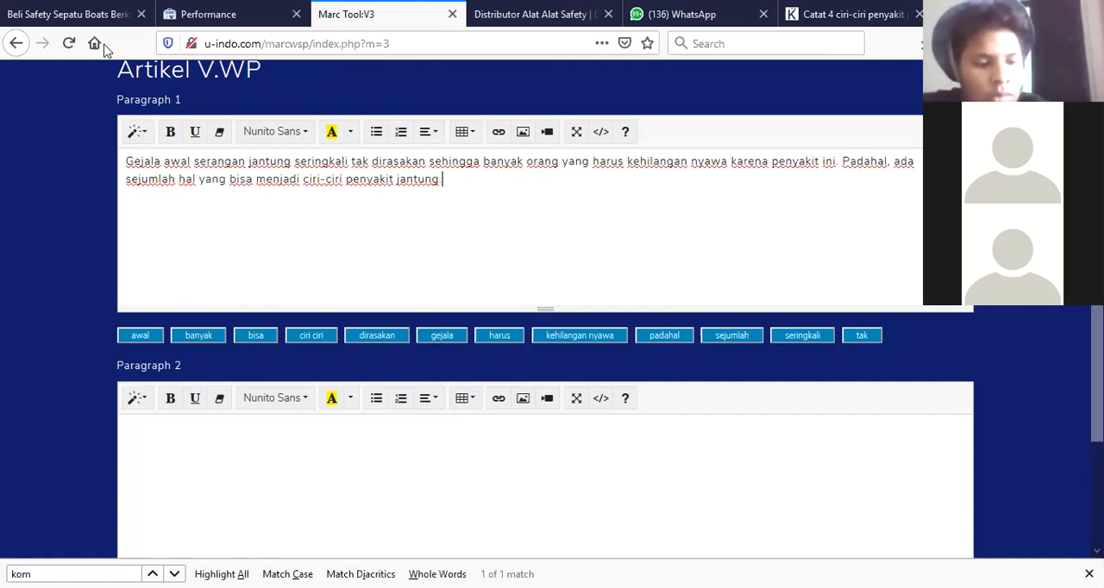
Replace 'Gejala' and 'awal' in Paragraph 1 with the gejala and awal synonym variables.
left_click_drag(161, 161, 108, 163)
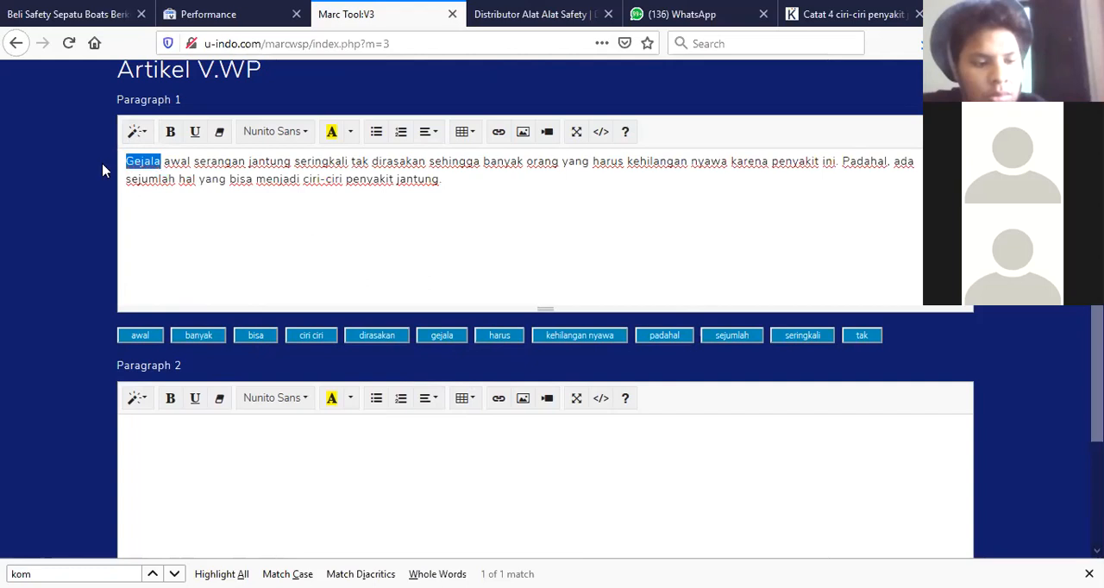
left_click(442, 336)
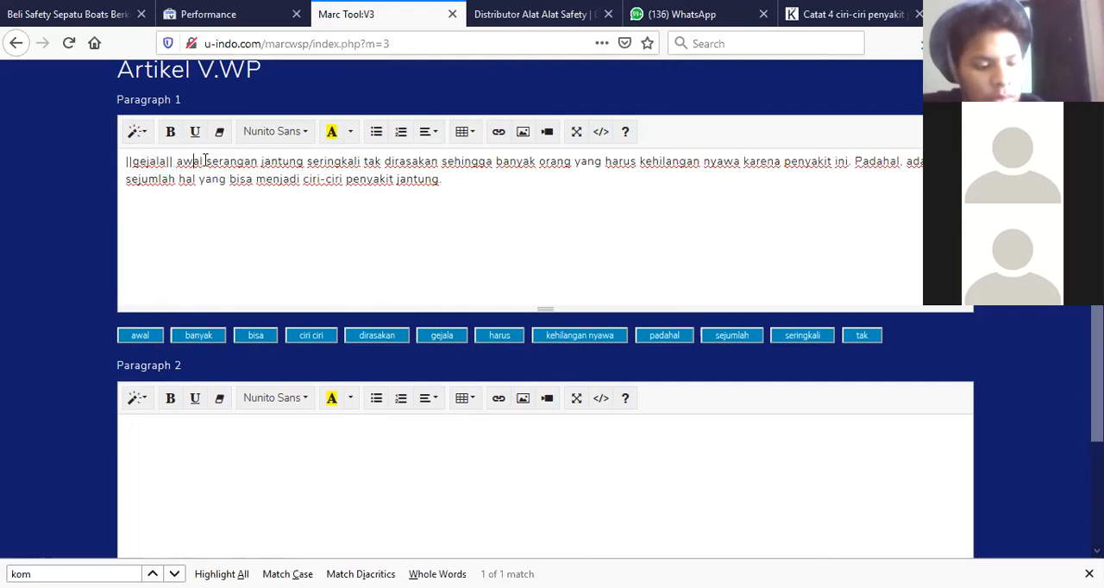
left_click_drag(203, 162, 177, 161)
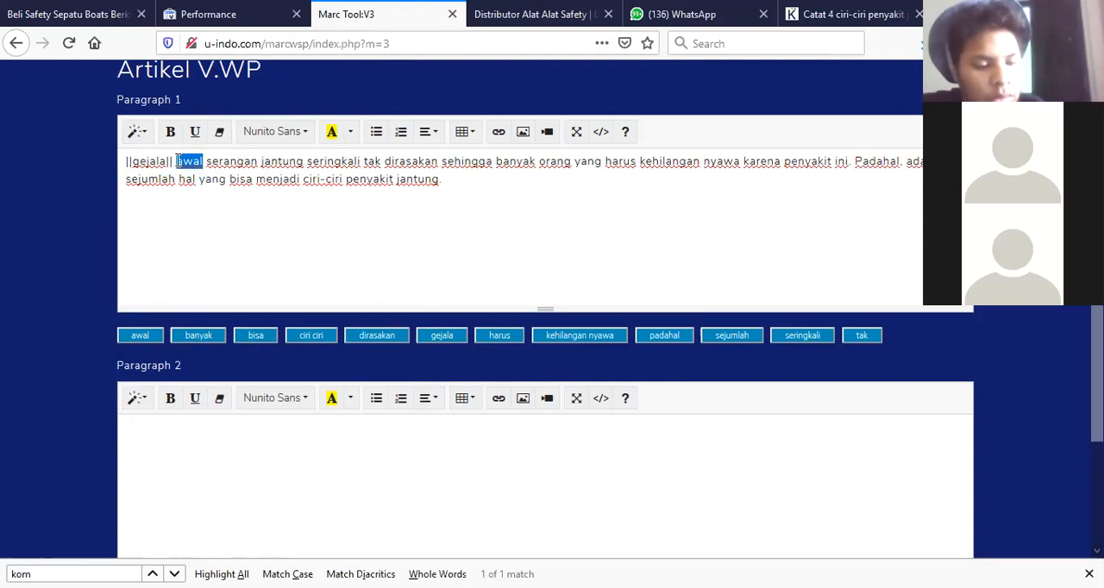
left_click(140, 338)
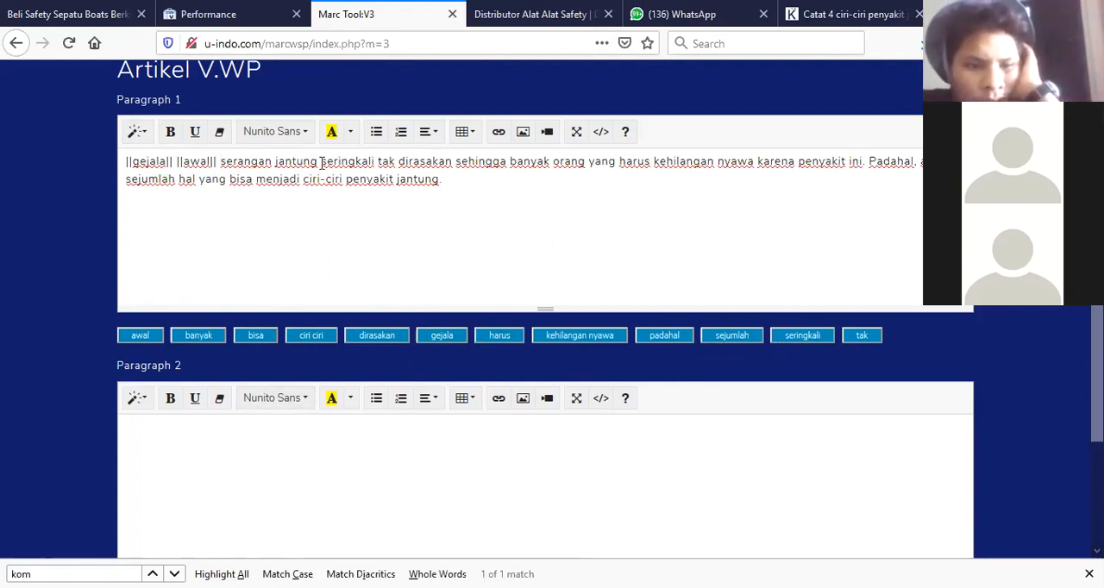
Replace 'seringkali', 'tak' and 'dirasakan' in Paragraph 1 with their matching synonym variables.
left_click_drag(322, 163, 377, 166)
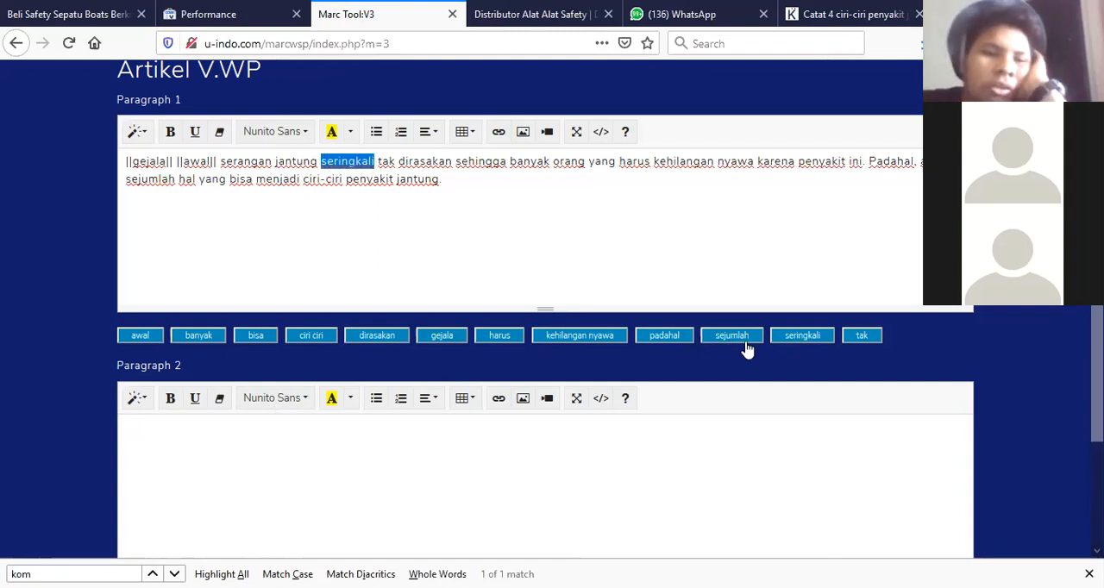
left_click(794, 341)
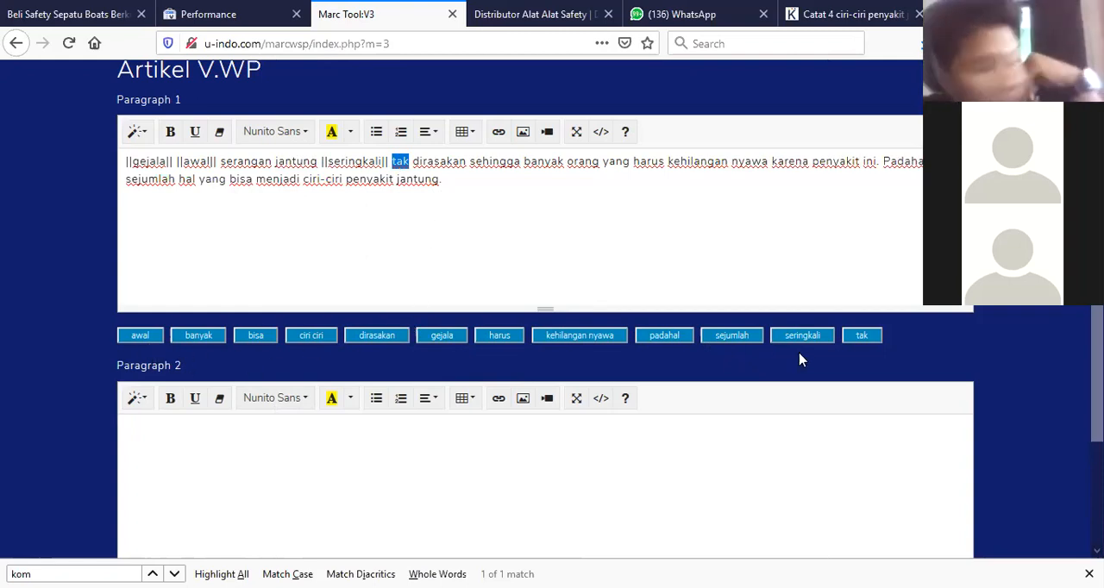
left_click(862, 342)
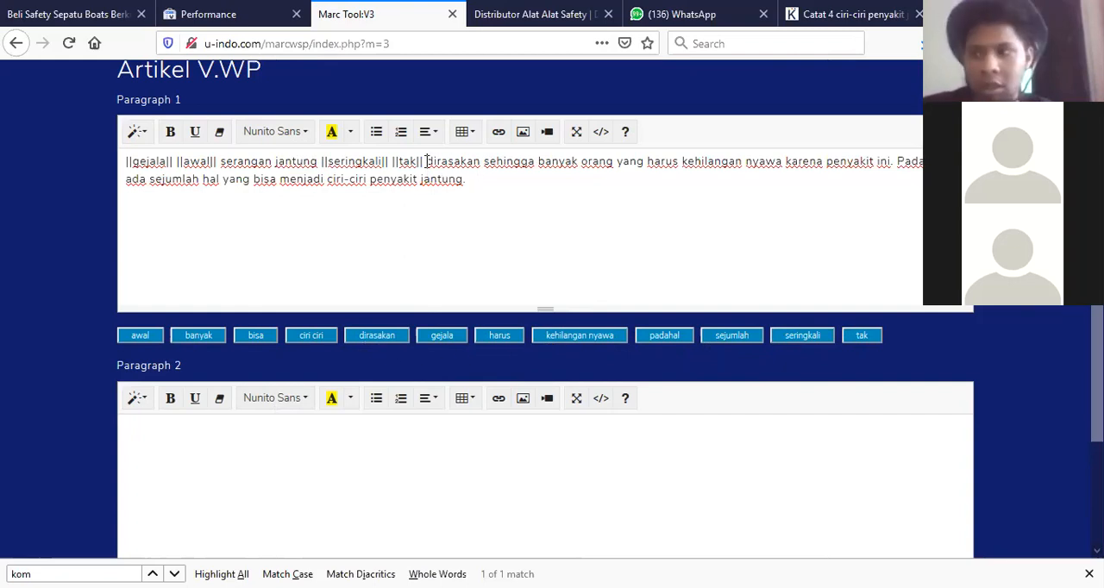
key("shift+Right")
key("shift+Right")
key("shift+Right")
key("shift+Right")
key("shift+Right")
key("shift+Right")
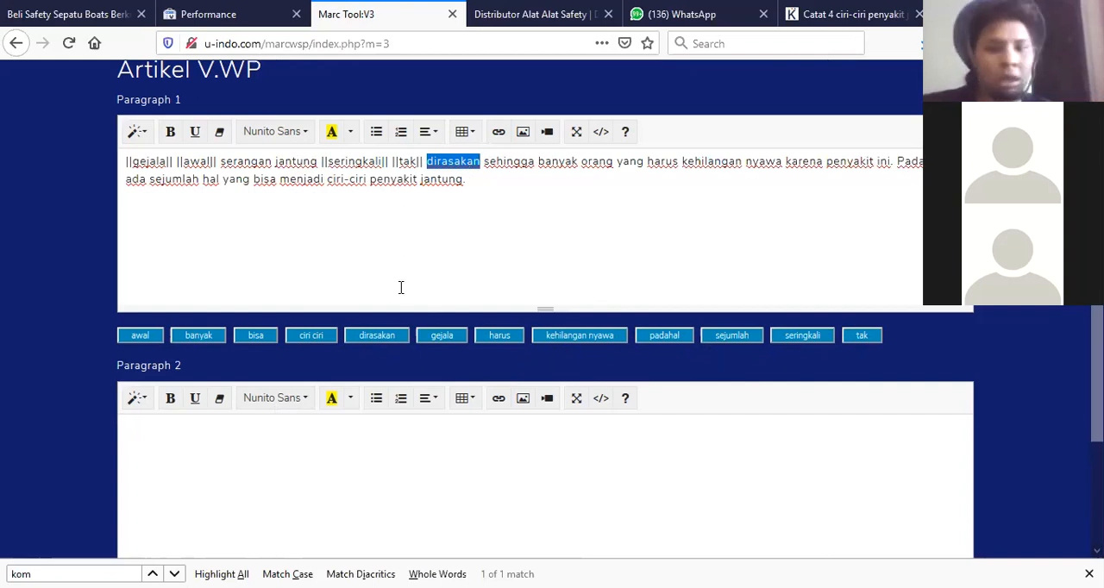
left_click(379, 338)
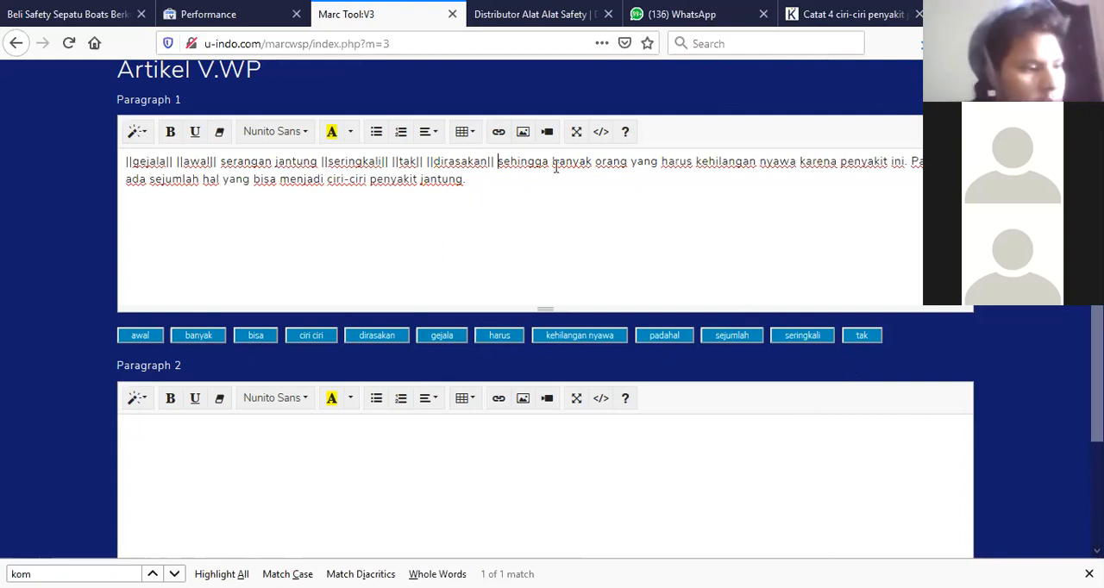
Replace 'banyak' and 'harus' in Paragraph 1 with the banyak and harus synonym variables.
key("shift+Right")
key("shift+Right")
key("shift+Right")
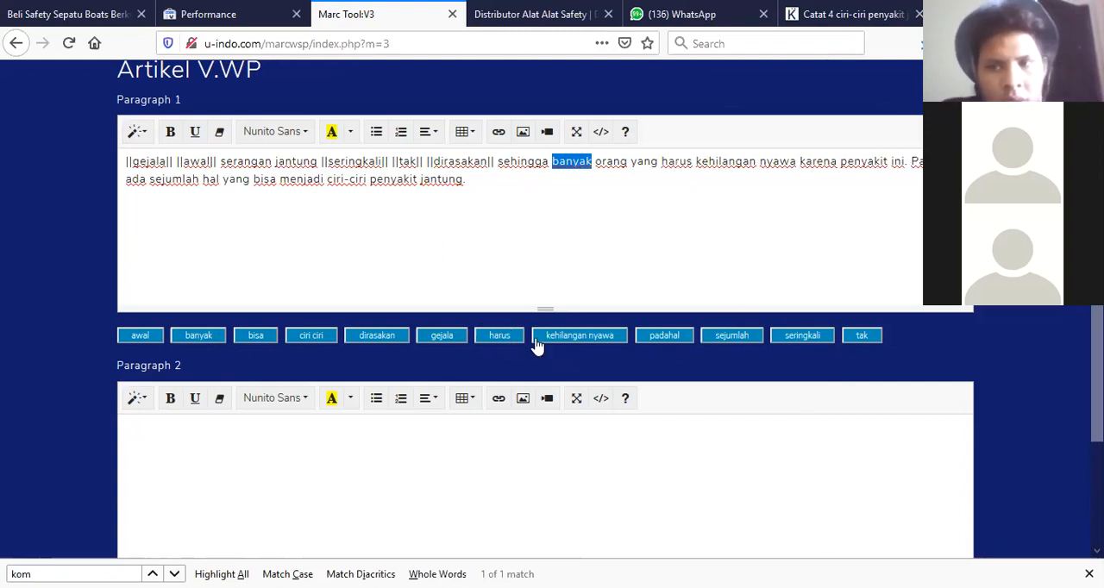
left_click(198, 335)
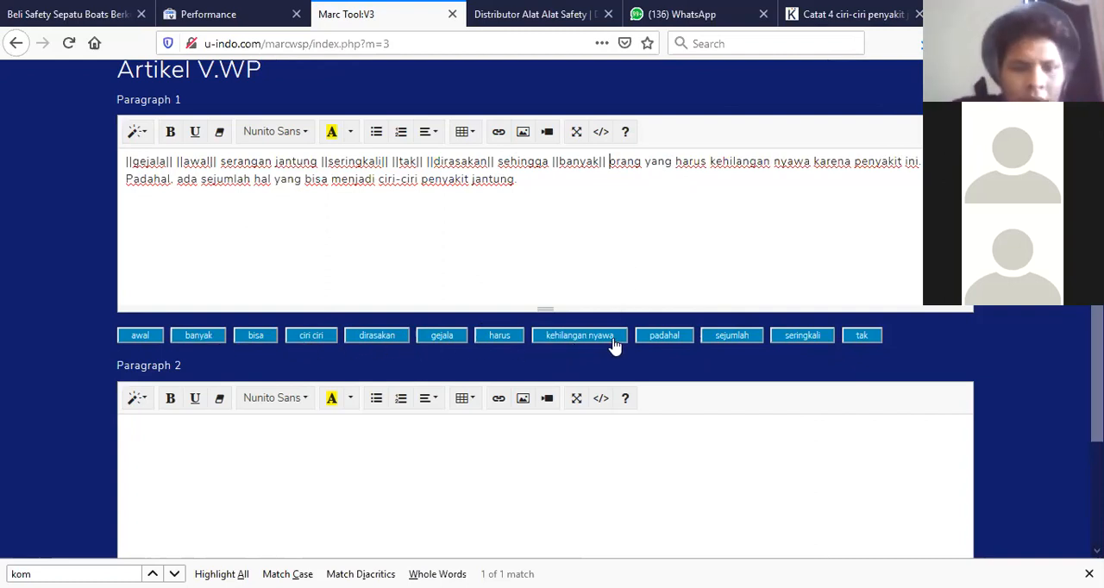
left_click(677, 161)
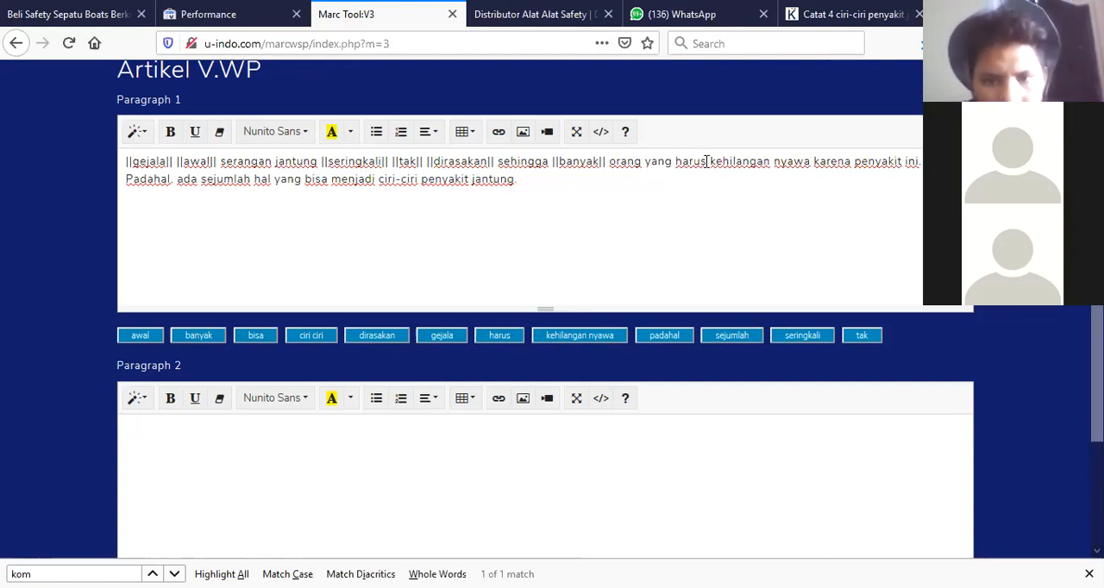
left_click(704, 161, "shift")
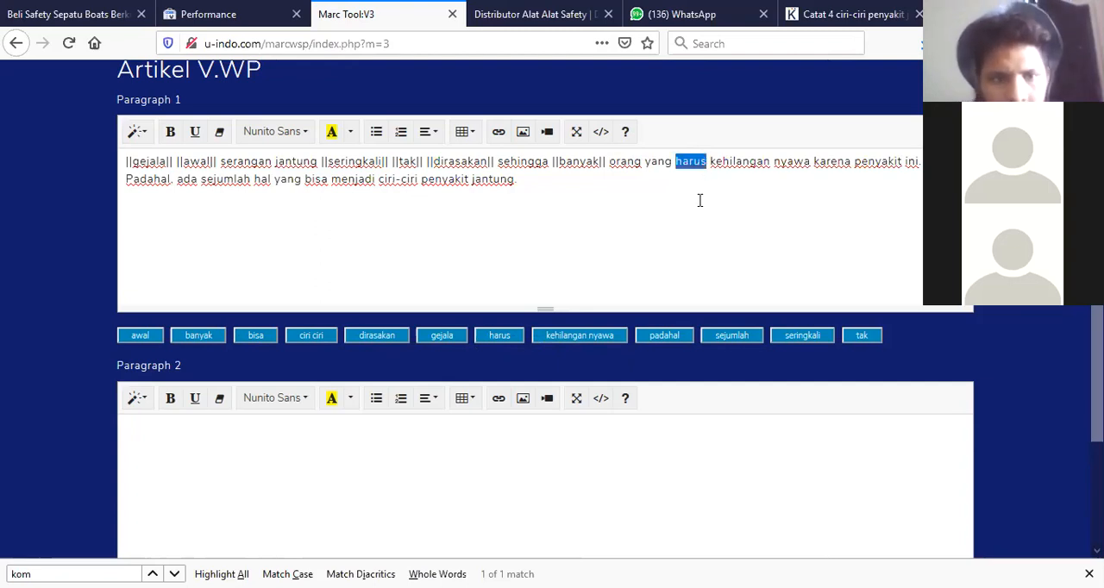
left_click(499, 337)
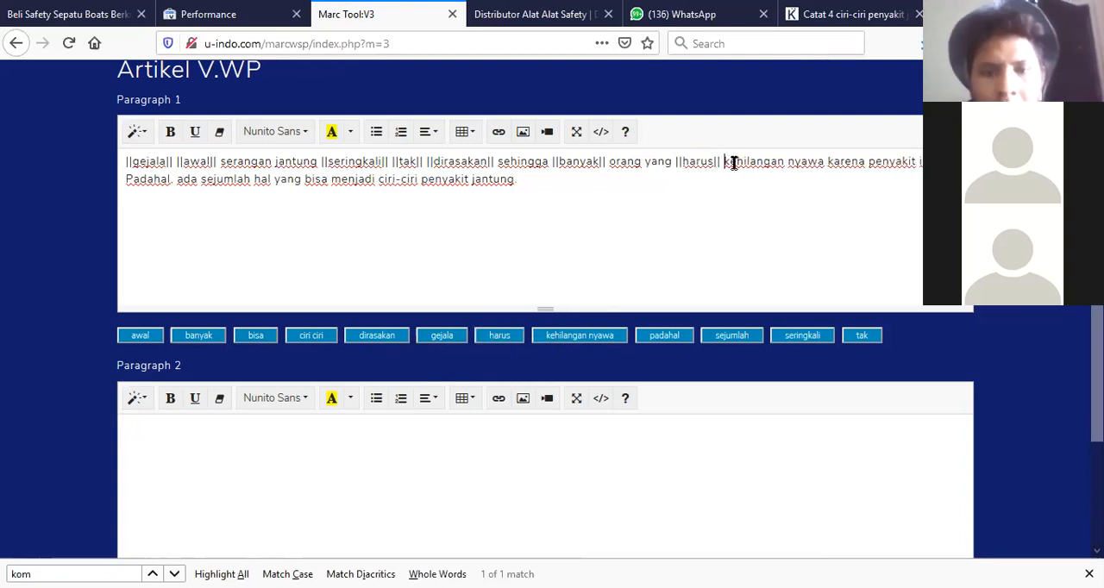
Replace 'kehilangan nyawa' and 'Padahal' in Paragraph 1 with the kehilangan nyawa and padahal synonym variables.
left_click(825, 161, "shift")
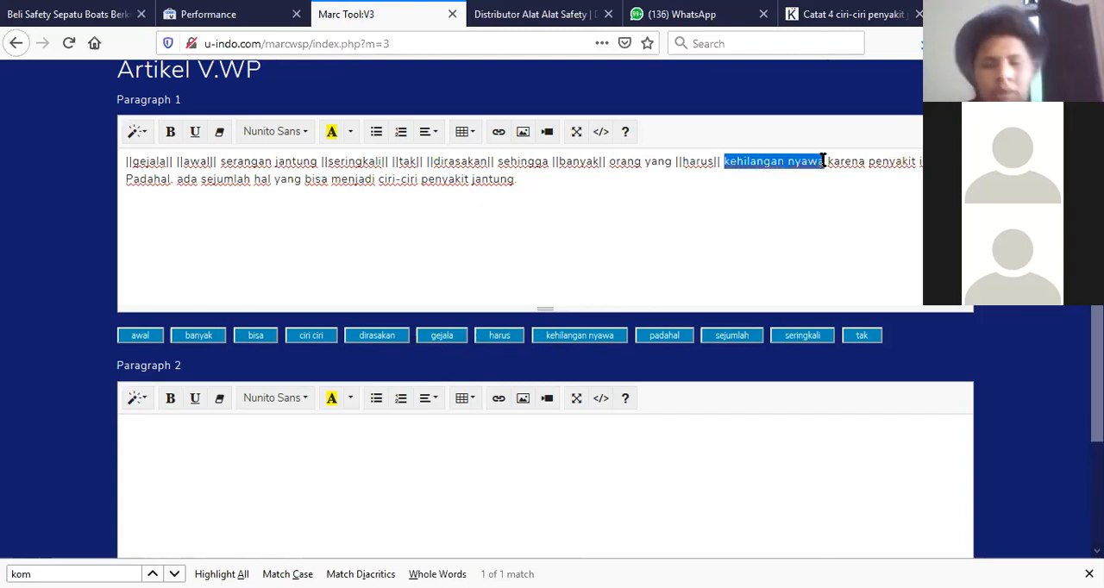
left_click(573, 338)
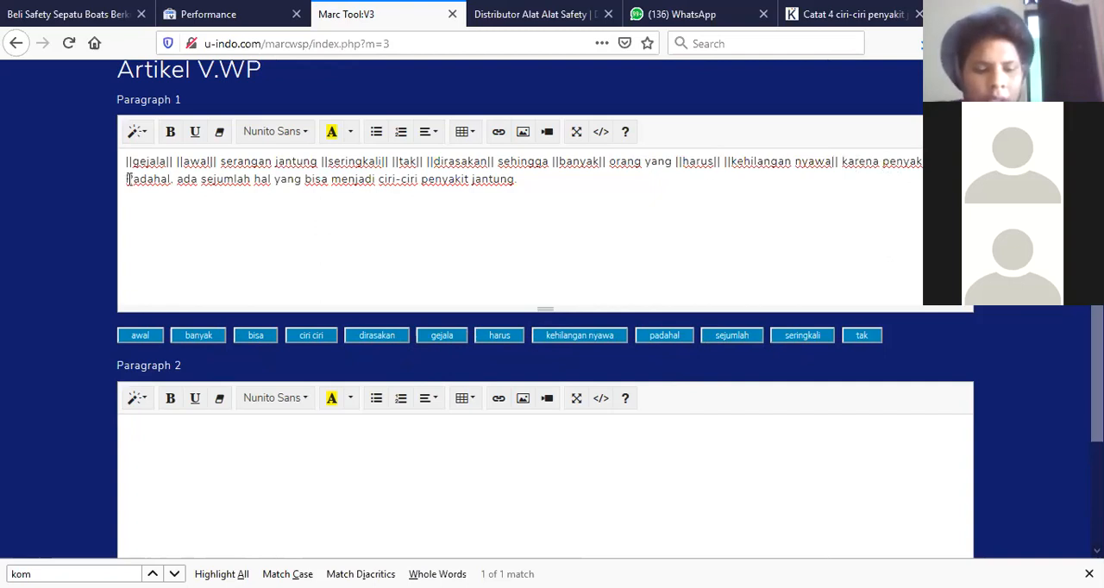
key("shift+Right")
key("shift+Right")
key("shift+Right")
key("shift+Right")
key("shift+Right")
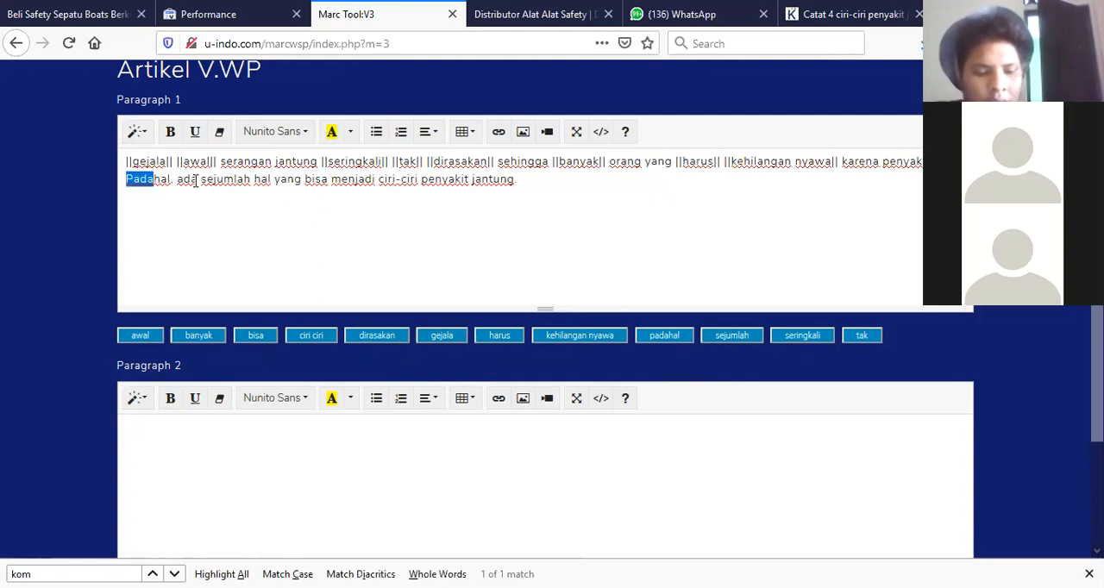
left_click(665, 338)
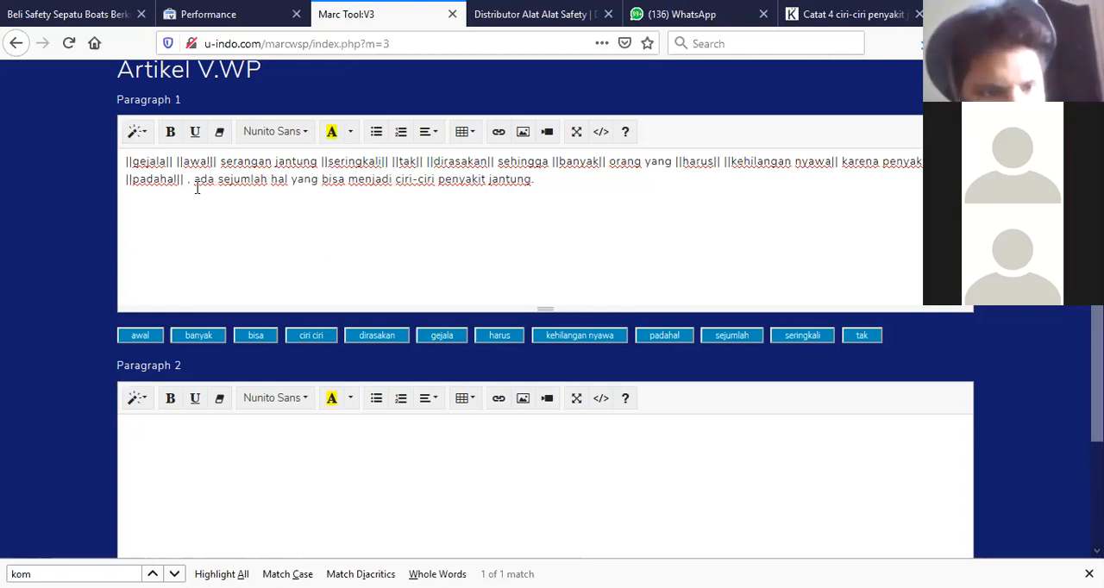
Replace 'sejumlah' and 'bisa' in Paragraph 1 with the sejumlah and bisa synonym variables.
left_click_drag(218, 179, 267, 179)
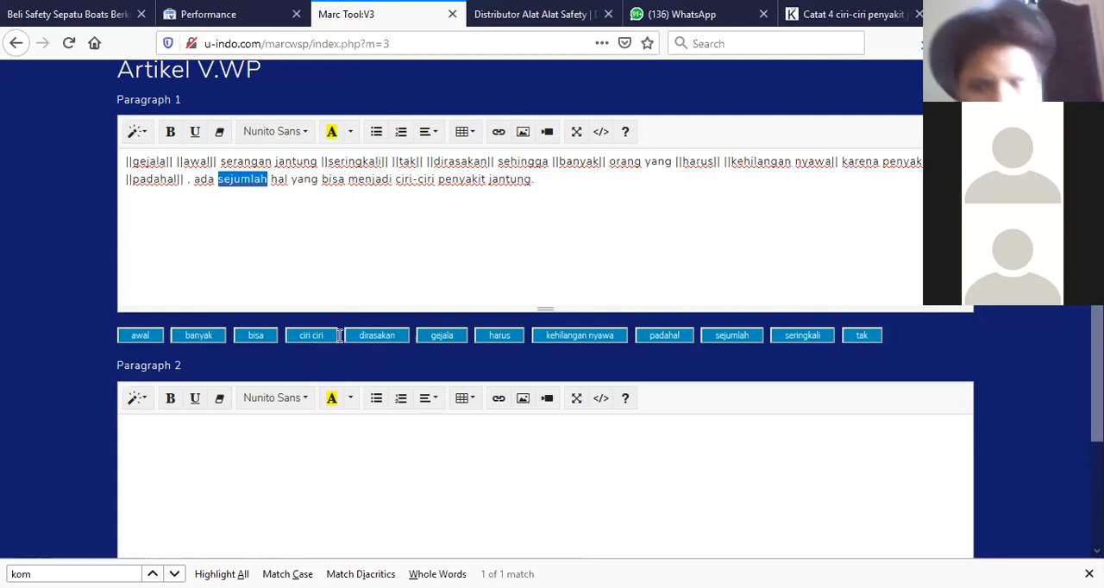
left_click(727, 339)
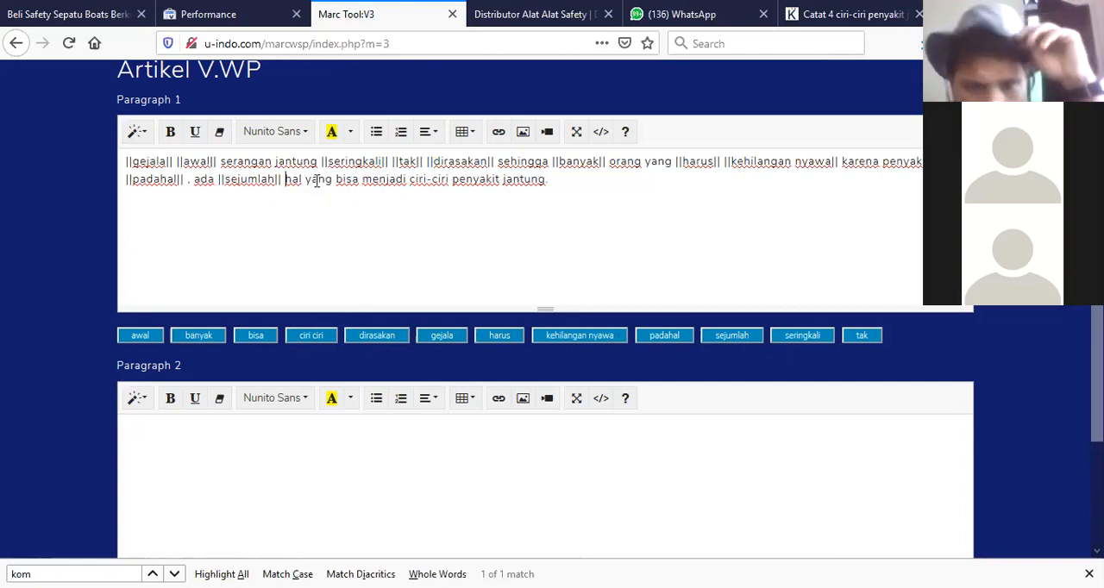
left_click_drag(337, 178, 361, 181)
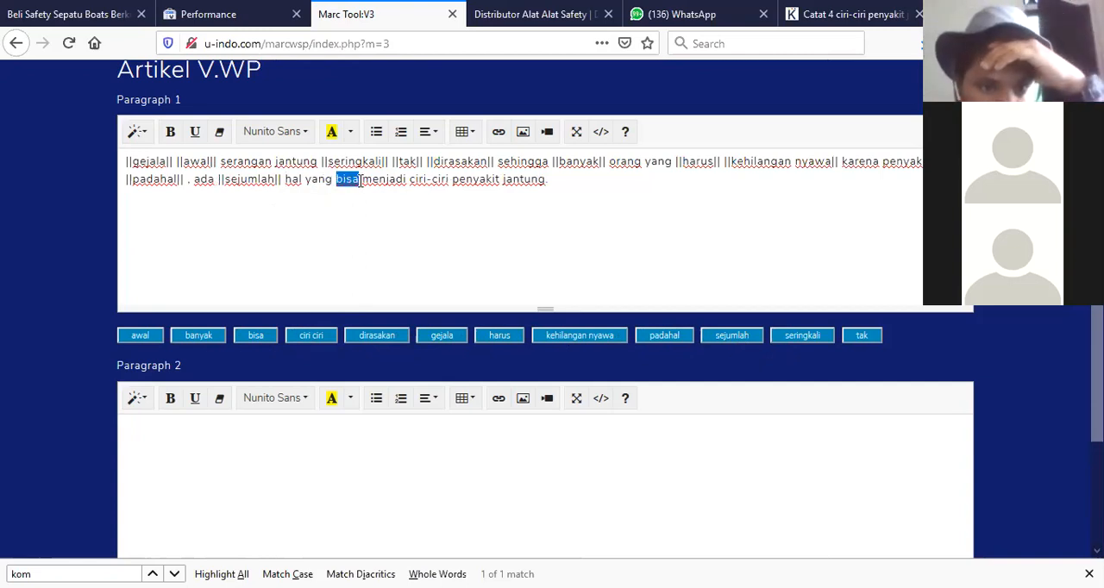
left_click(256, 337)
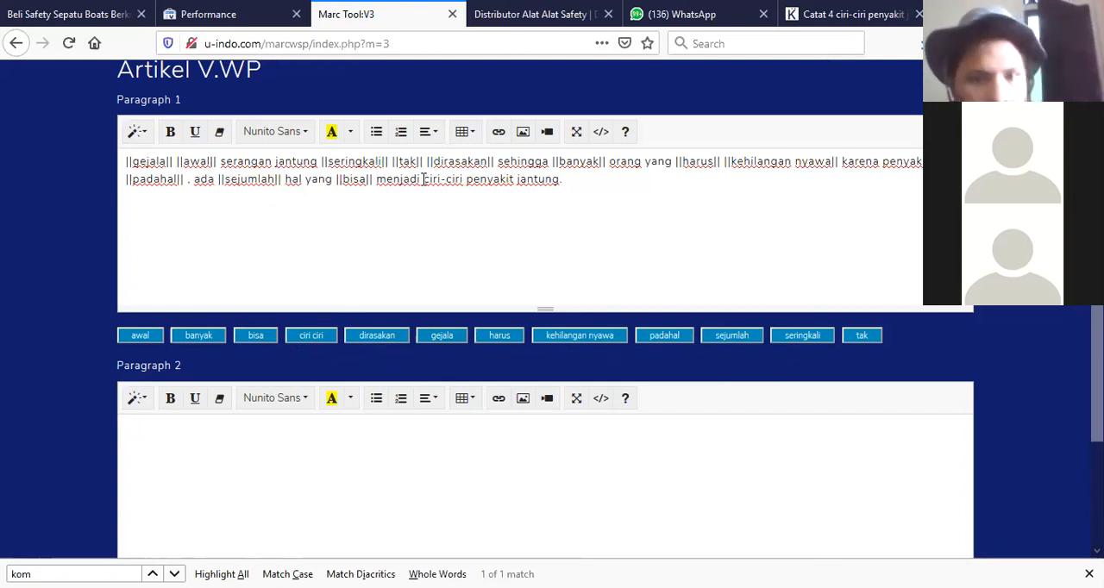
Replace 'ciri-ciri' in Paragraph 1 with the ciri ciri variable and submit the article.
left_click_drag(424, 178, 467, 182)
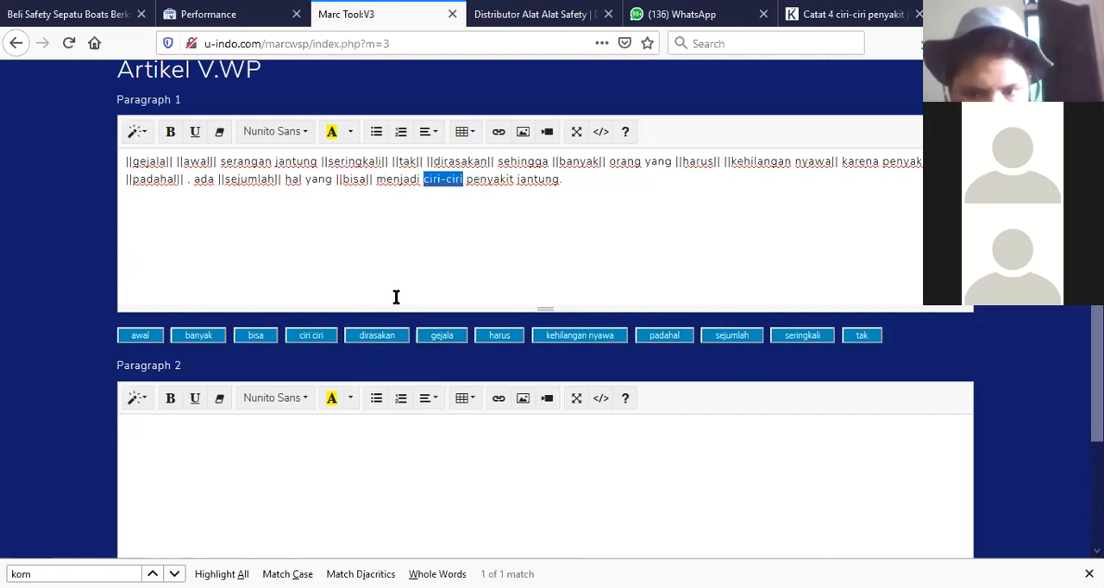
left_click(311, 337)
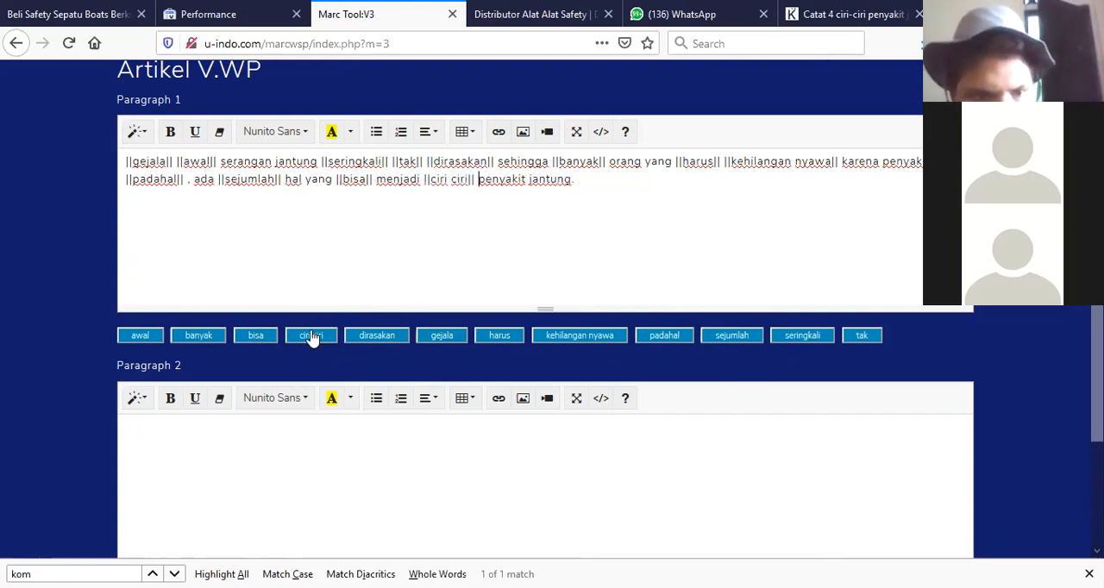
scroll(710, 229, "down", 5)
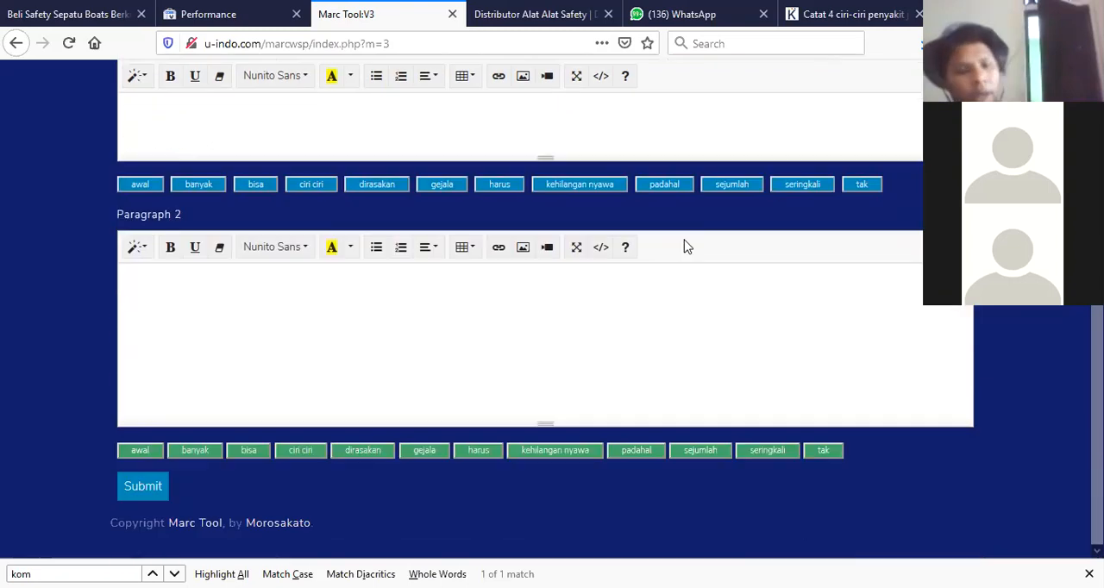
left_click(144, 494)
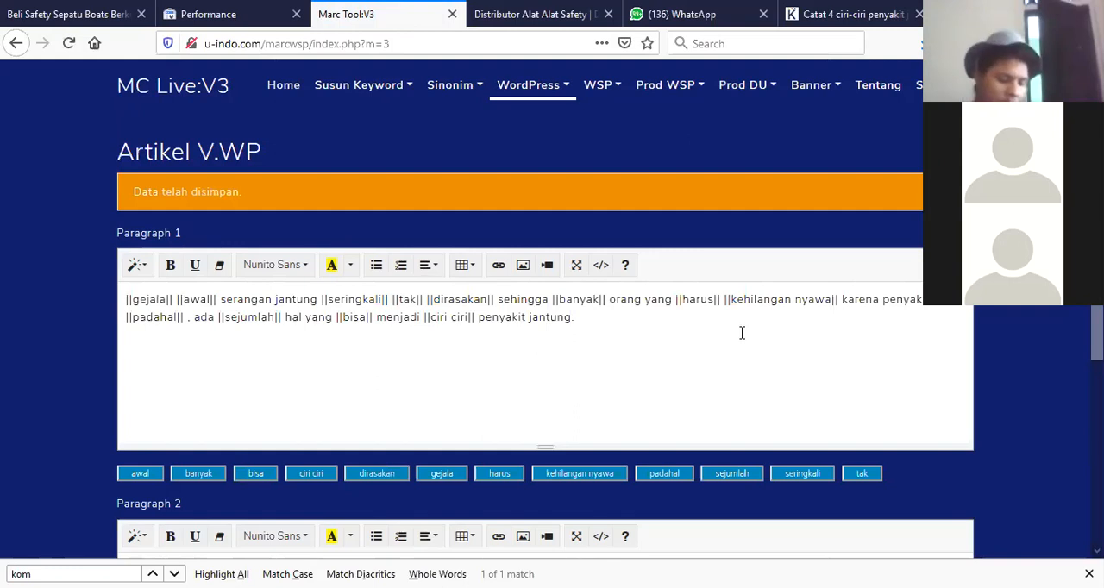
Open the Hasil WP results page and browse the generated spun paragraphs.
left_click(563, 91)
left_click(543, 166)
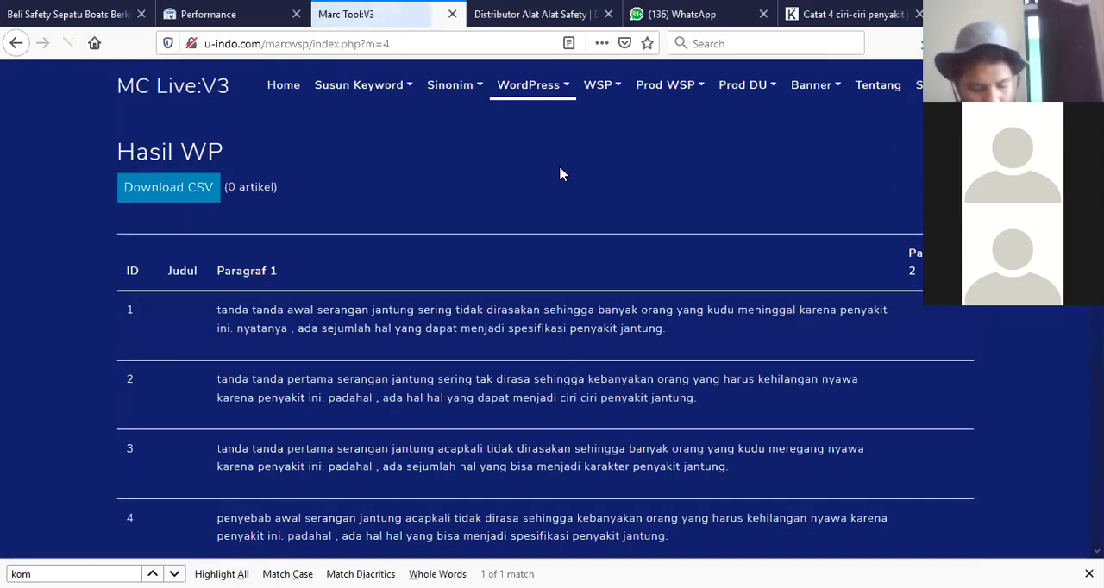
scroll(627, 207, "down", 4)
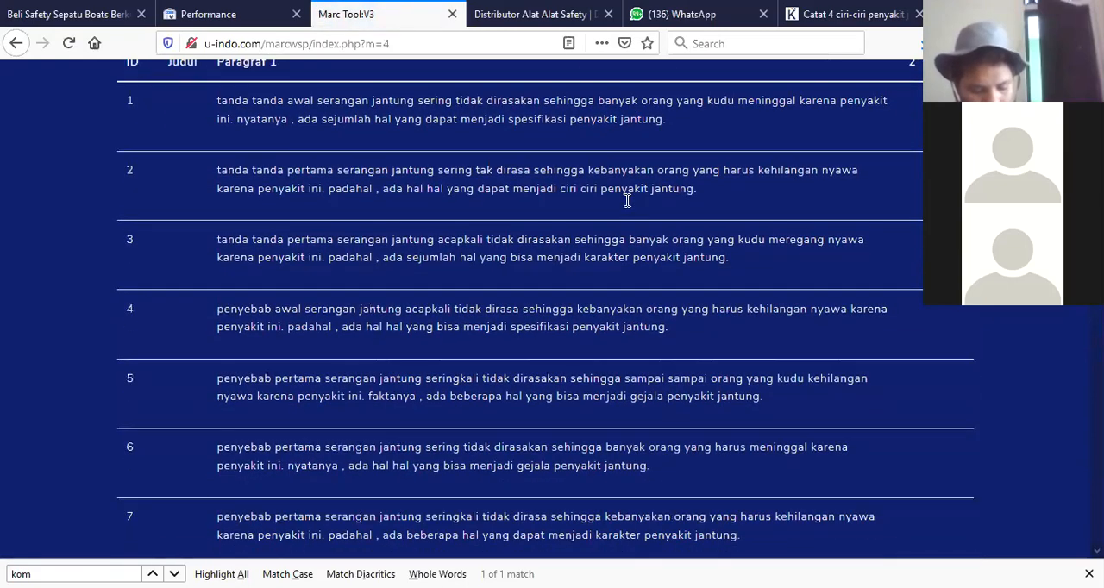
scroll(627, 207, "up", 3)
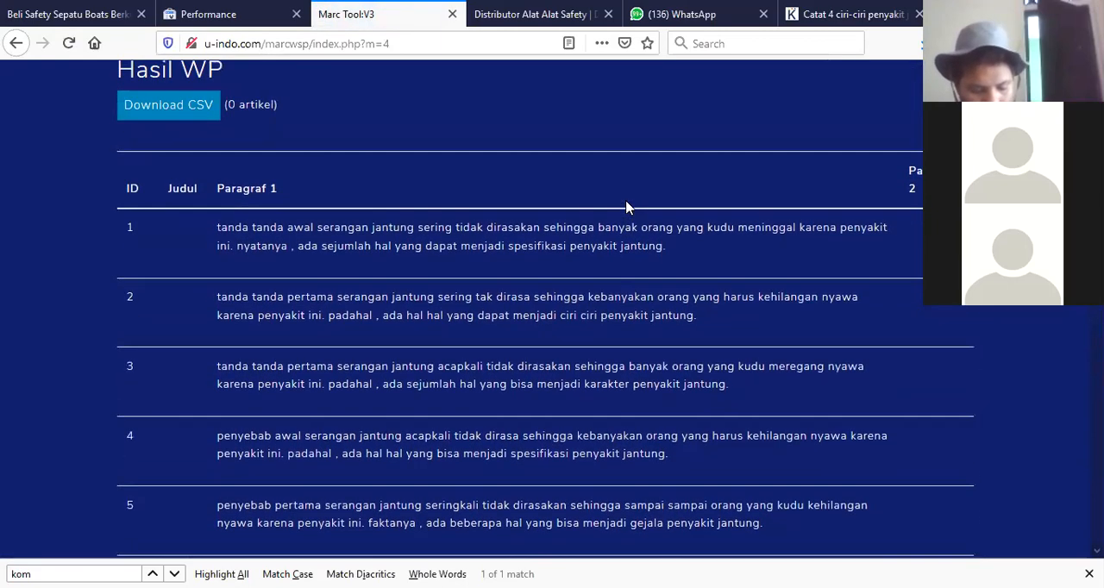
scroll(627, 207, "down", 6)
scroll(627, 207, "up", 5)
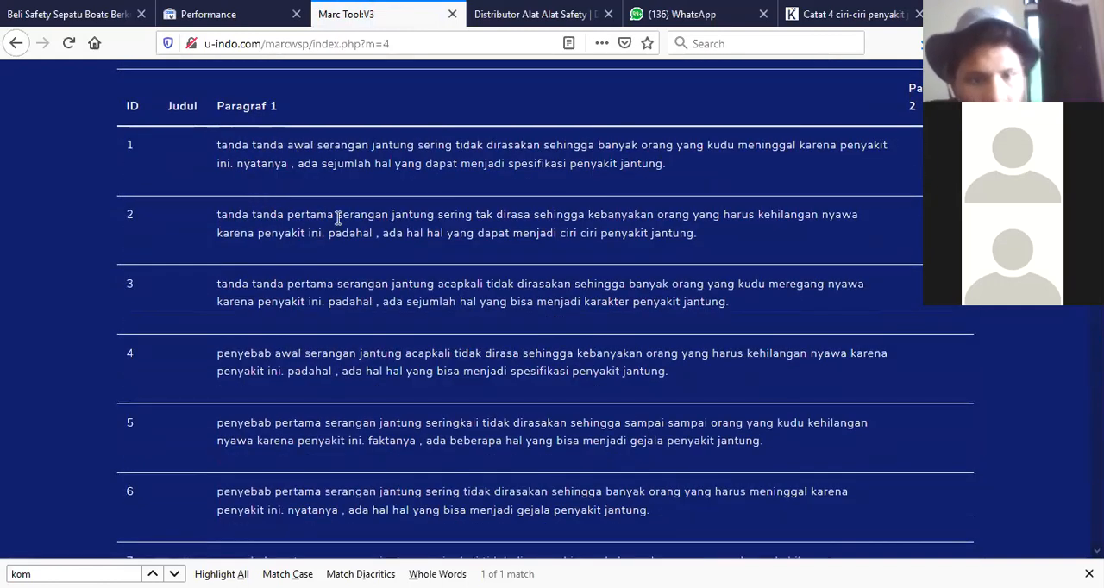
Compare the synonym variations across the generated paragraphs by highlighting phrases in rows 1 to 3.
left_click_drag(335, 216, 223, 191)
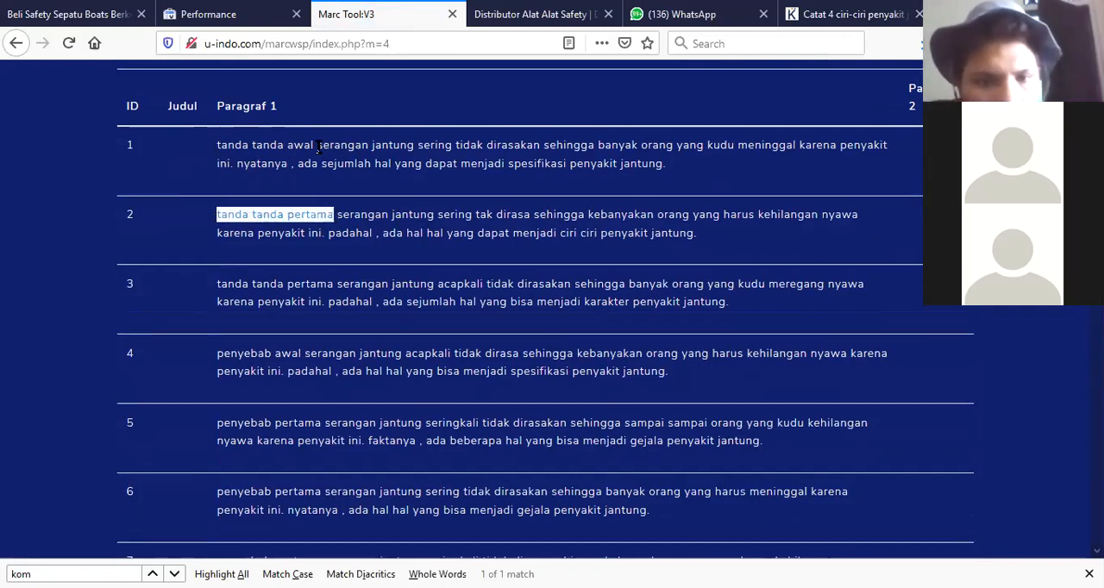
left_click_drag(317, 146, 452, 146)
left_click_drag(438, 215, 497, 212)
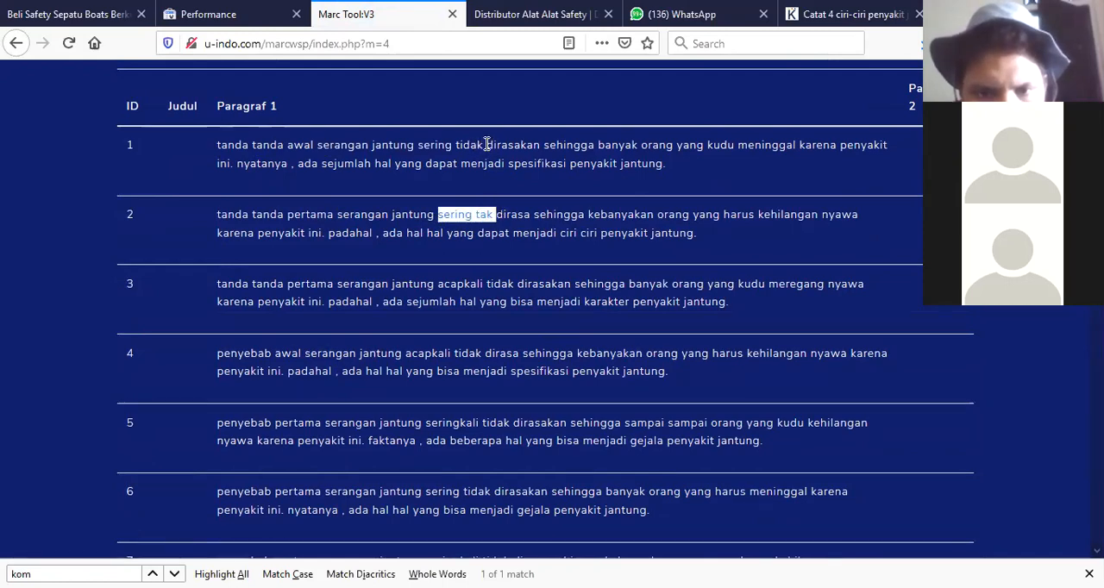
left_click_drag(487, 145, 544, 143)
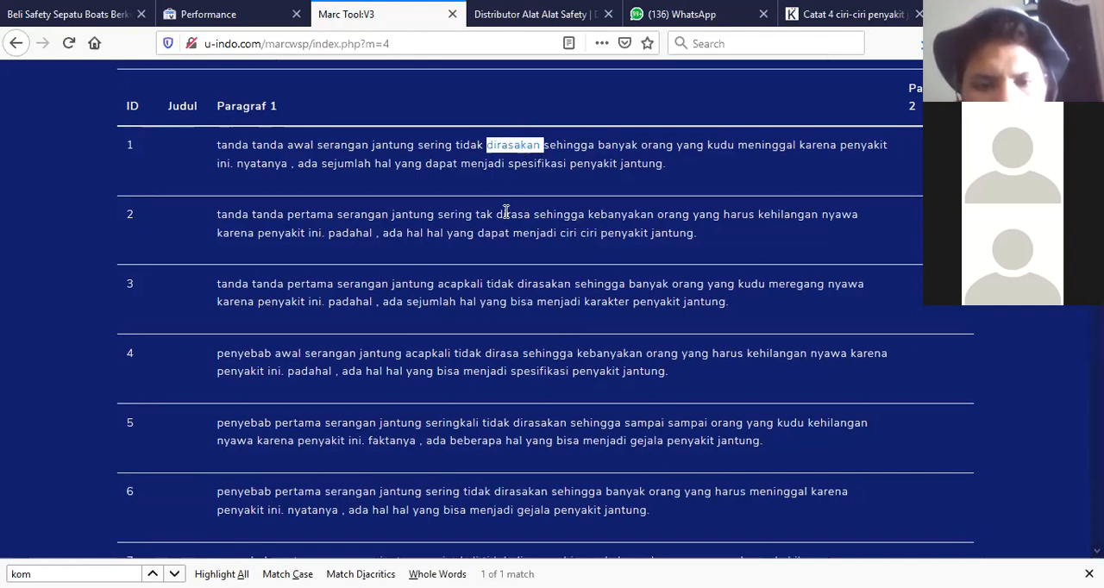
left_click_drag(598, 144, 638, 145)
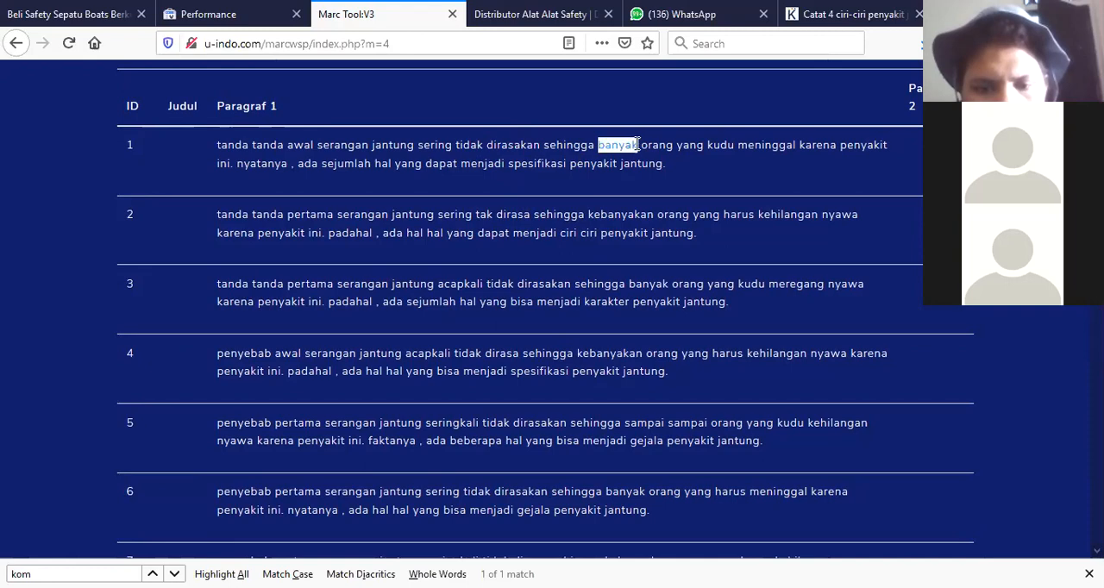
left_click(621, 218)
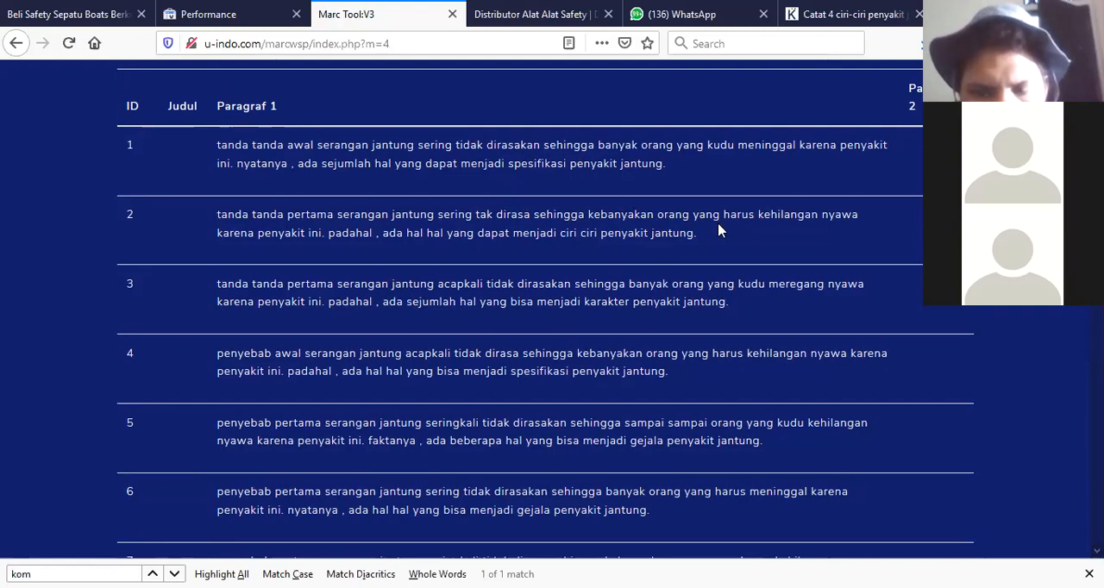
double_click(714, 145)
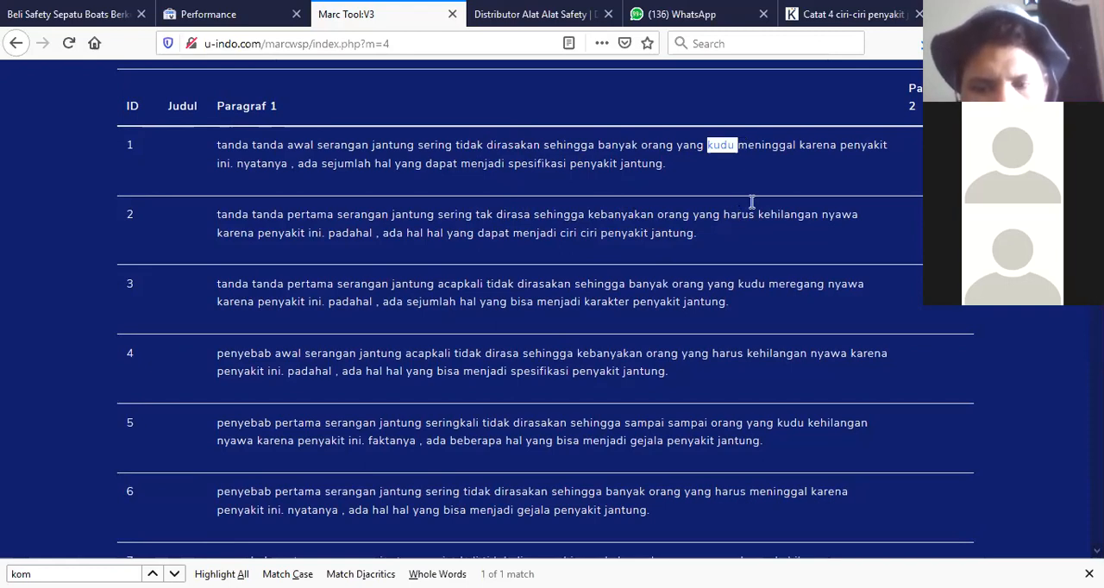
left_click(786, 147)
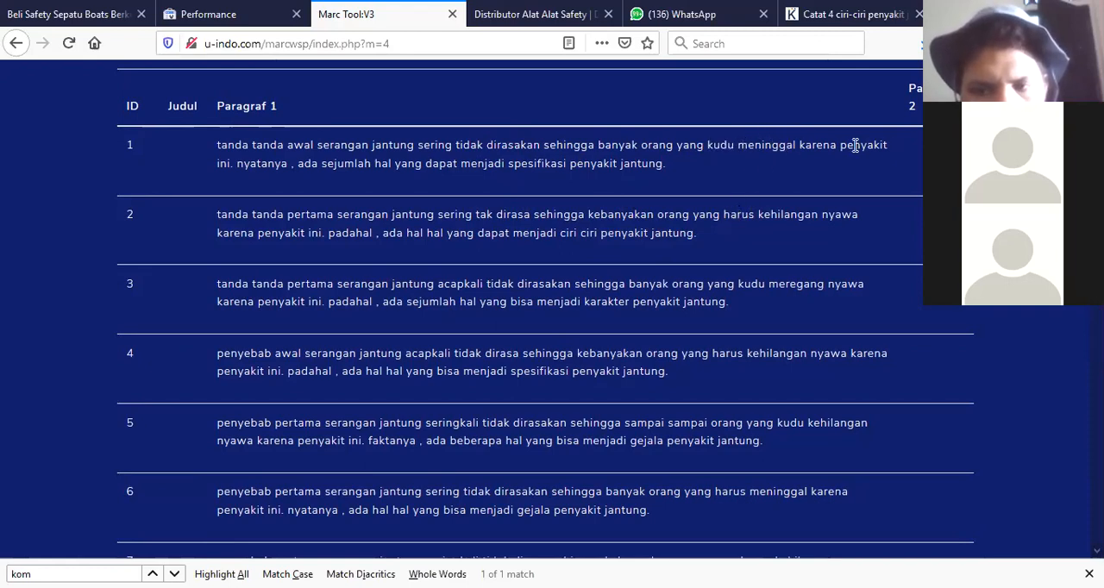
left_click_drag(722, 214, 863, 222)
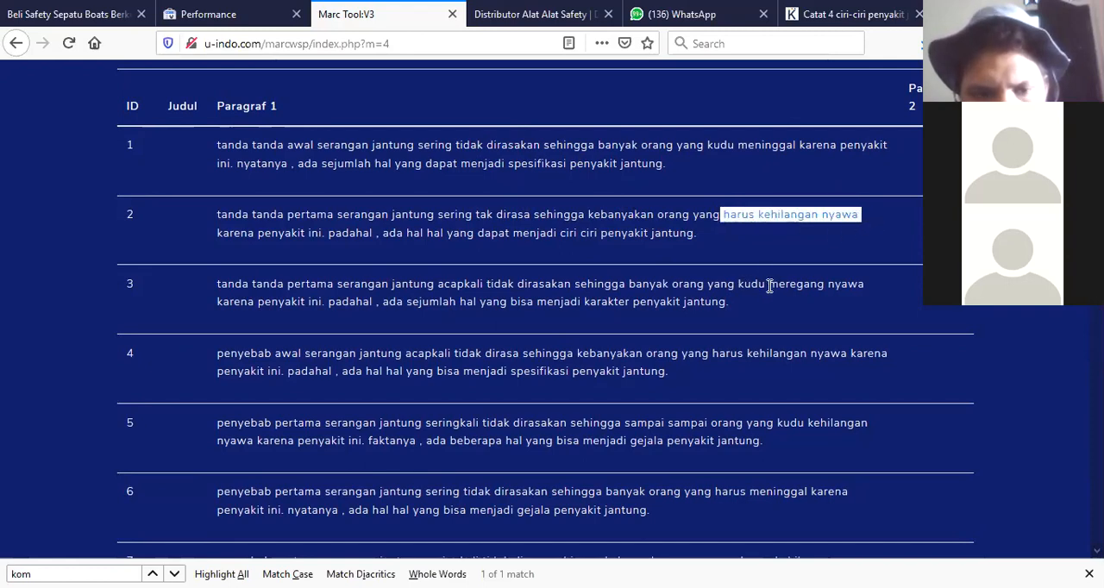
left_click_drag(770, 285, 868, 295)
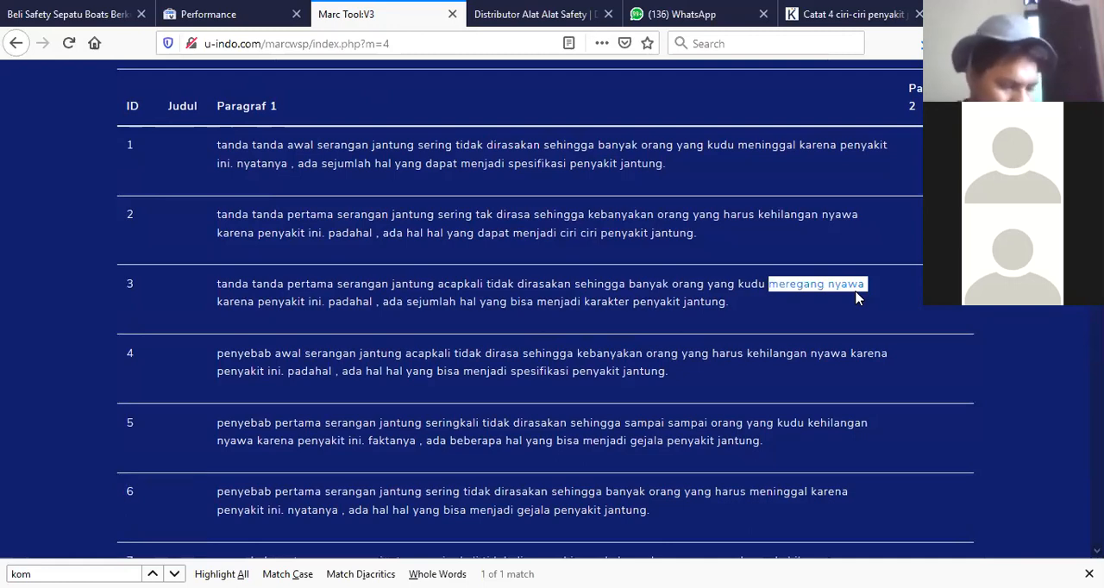
left_click_drag(739, 306, 217, 288)
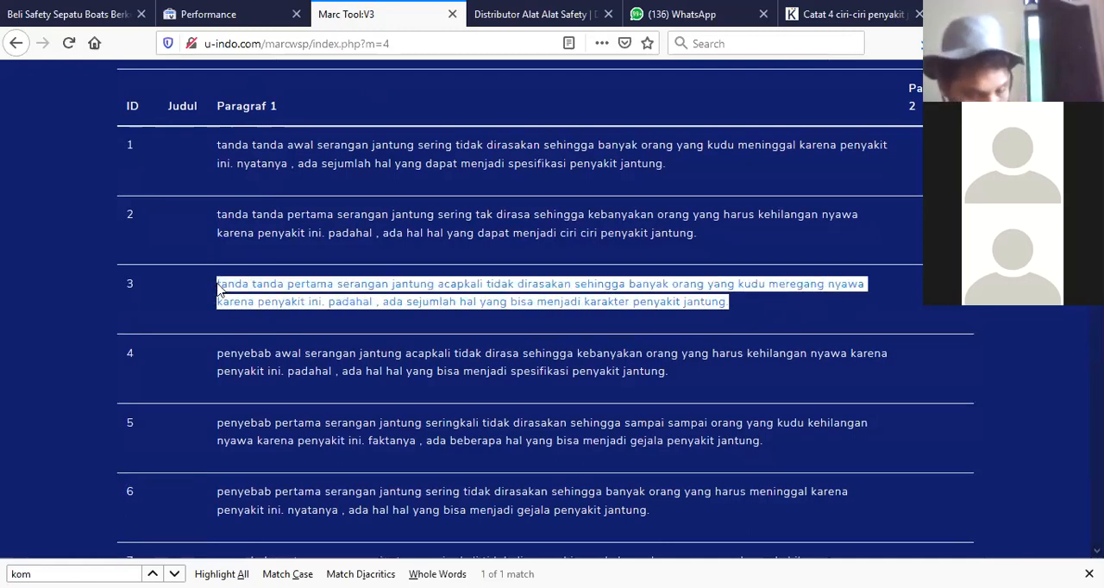
Open smallseotools.com in the article tab and dismiss the Grammarly popup.
key("ctrl+Tab")
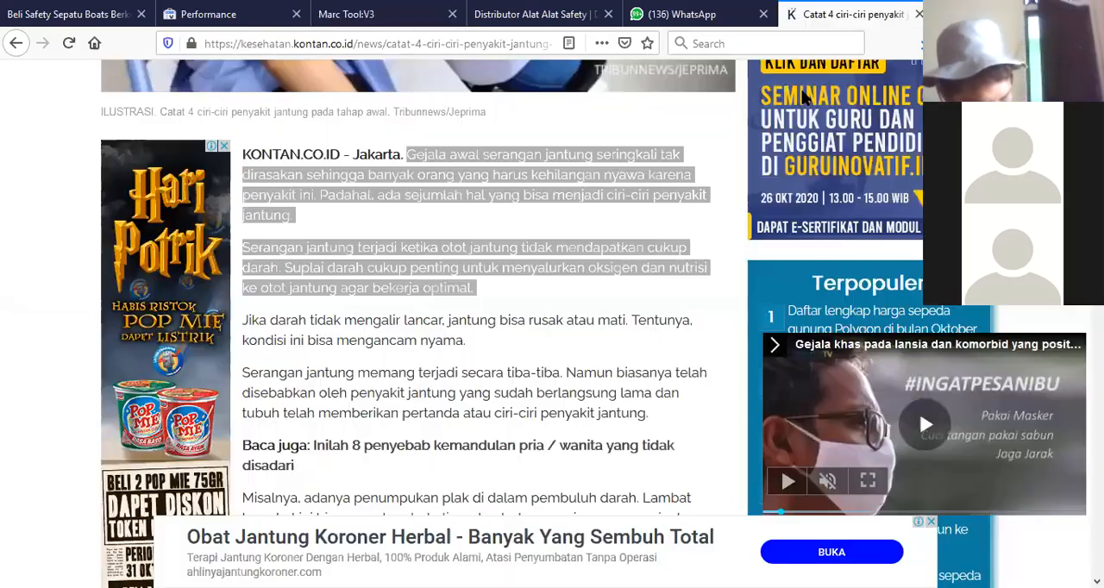
key("ctrl+l")
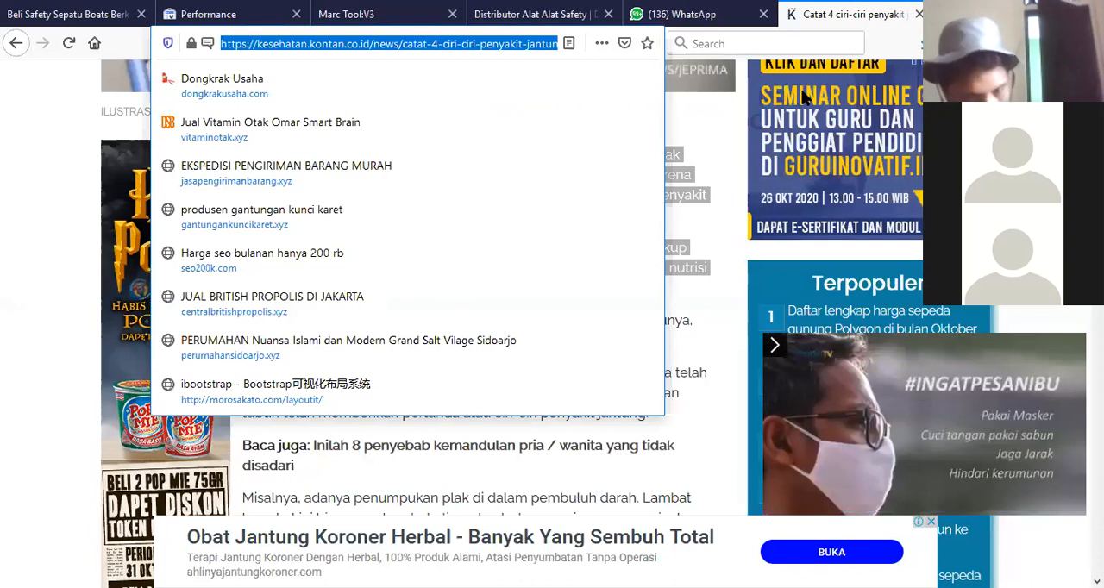
type("sma")
key("Return")
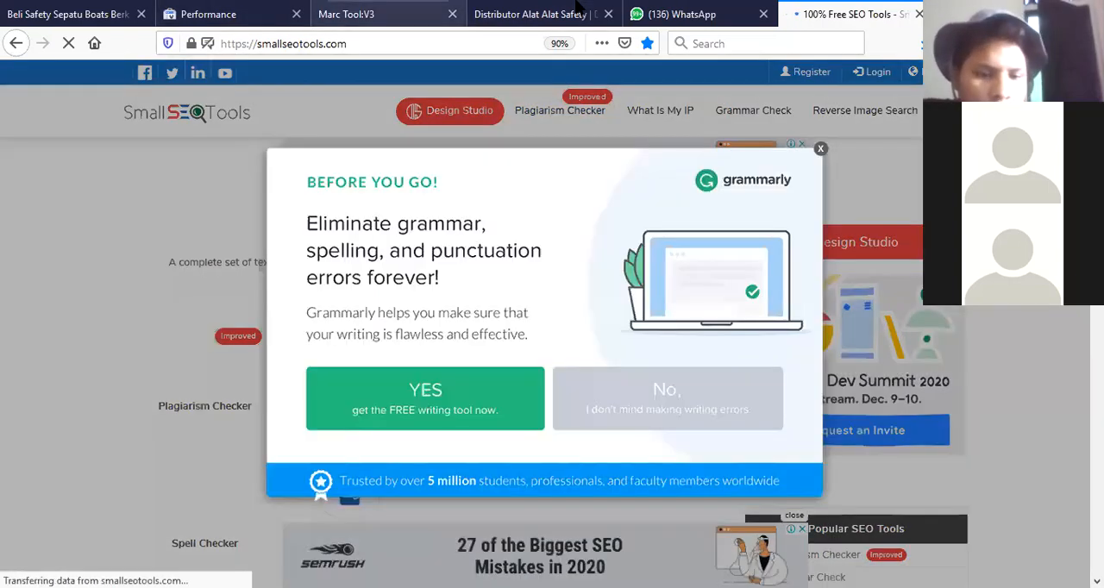
left_click(820, 150)
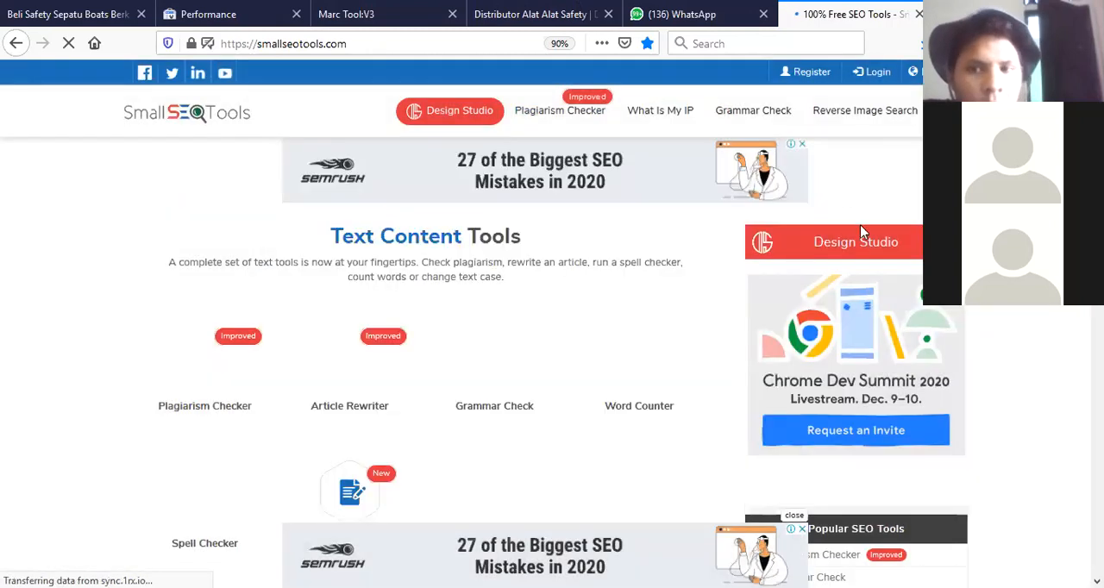
Return to the Hasil WP results page and compare the spun text by highlighting Paragraph 1 of rows 4 and 1.
left_click(436, 8)
left_click(636, 360)
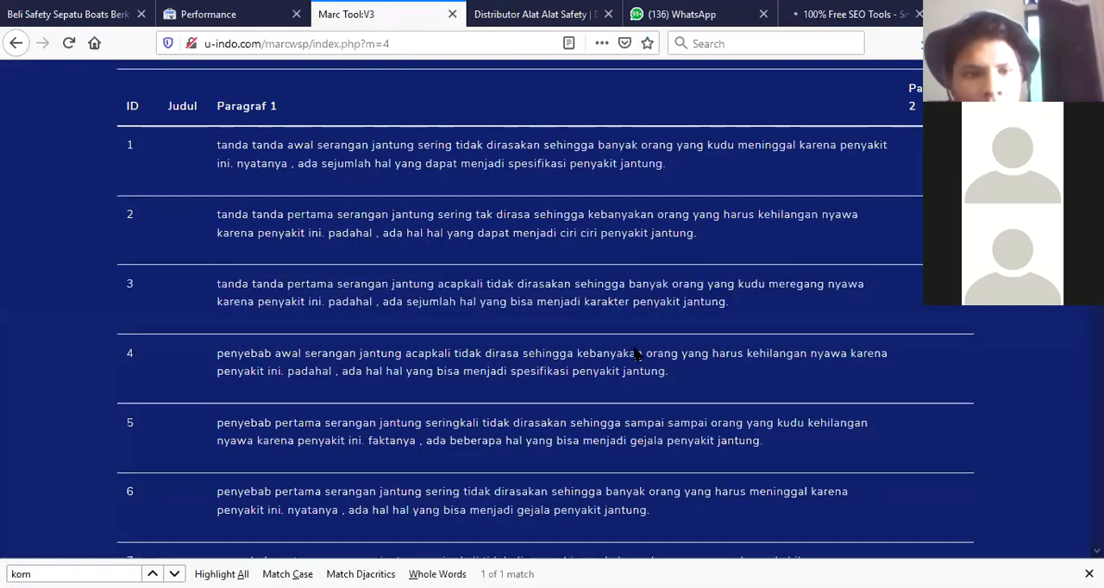
left_click_drag(671, 369, 223, 355)
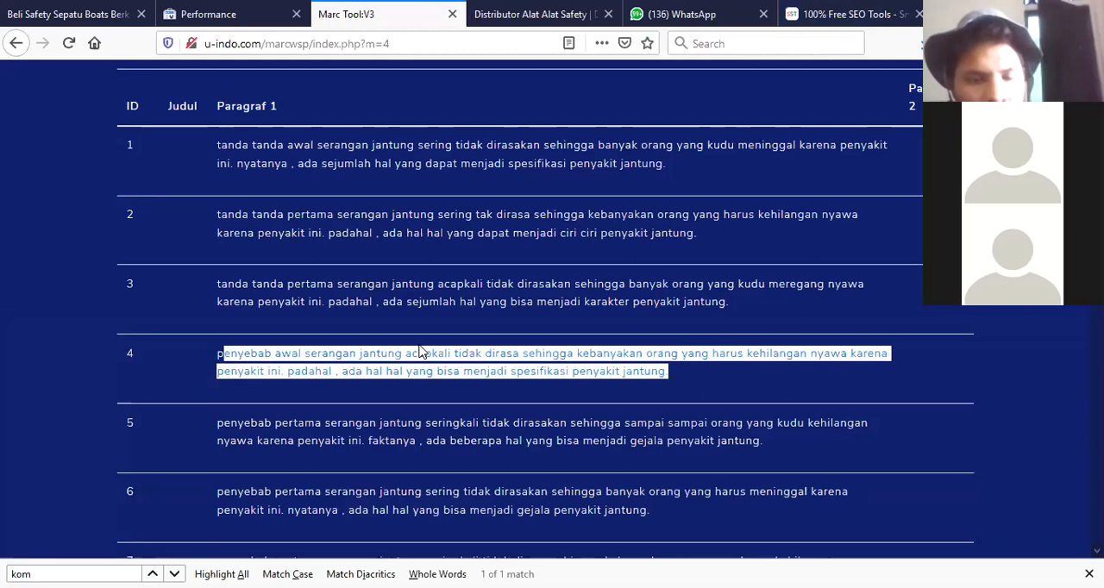
left_click(710, 239)
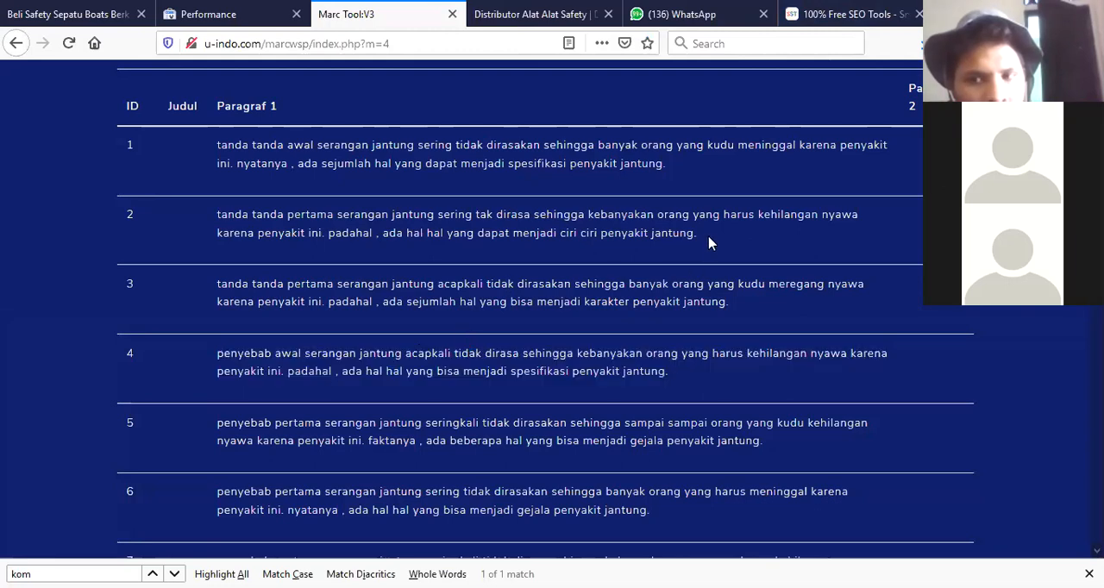
left_click_drag(681, 172, 205, 175)
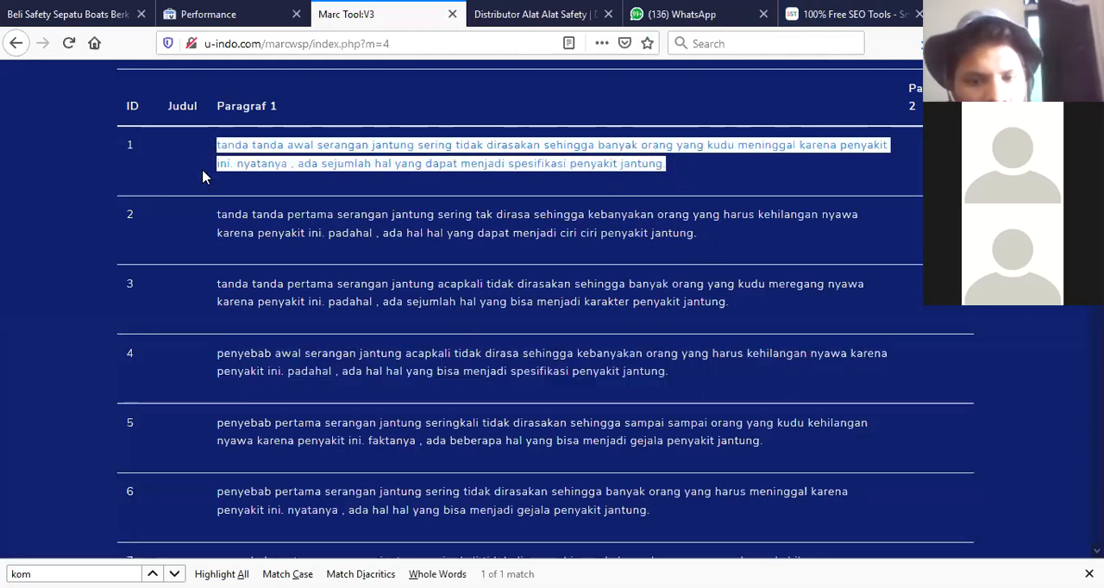
left_click(204, 176)
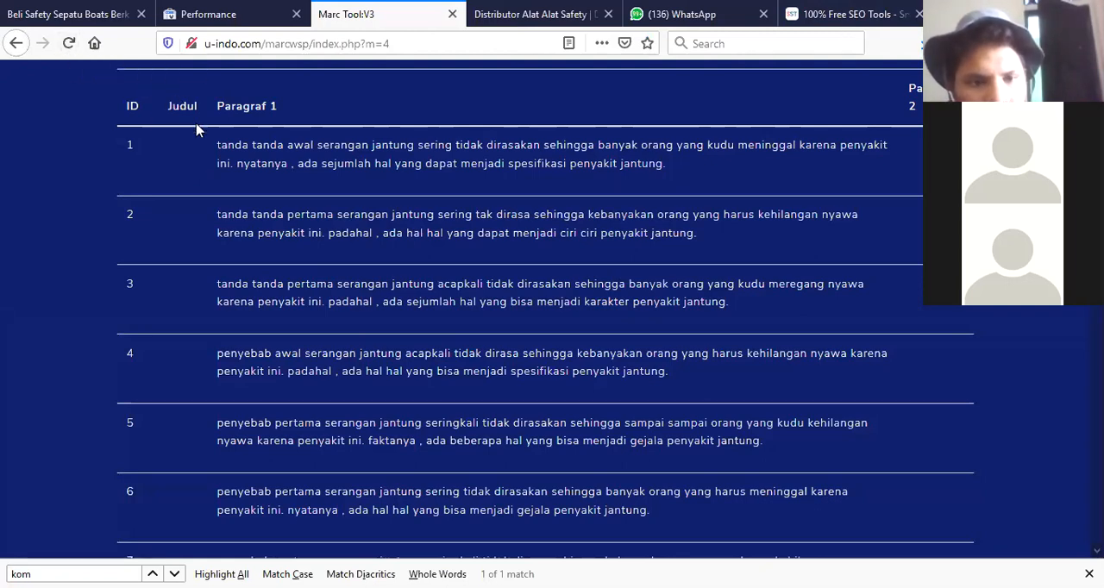
left_click_drag(216, 145, 695, 172)
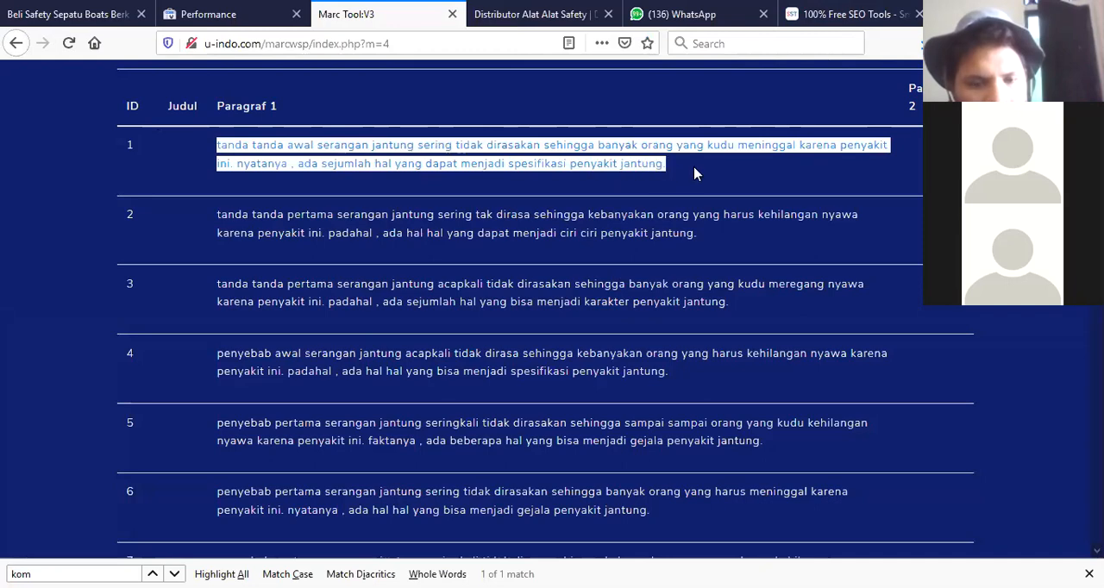
left_click(315, 160)
Reload the results page to regenerate the spun paragraphs and highlight 'acapkali' in row 1.
left_click(69, 45)
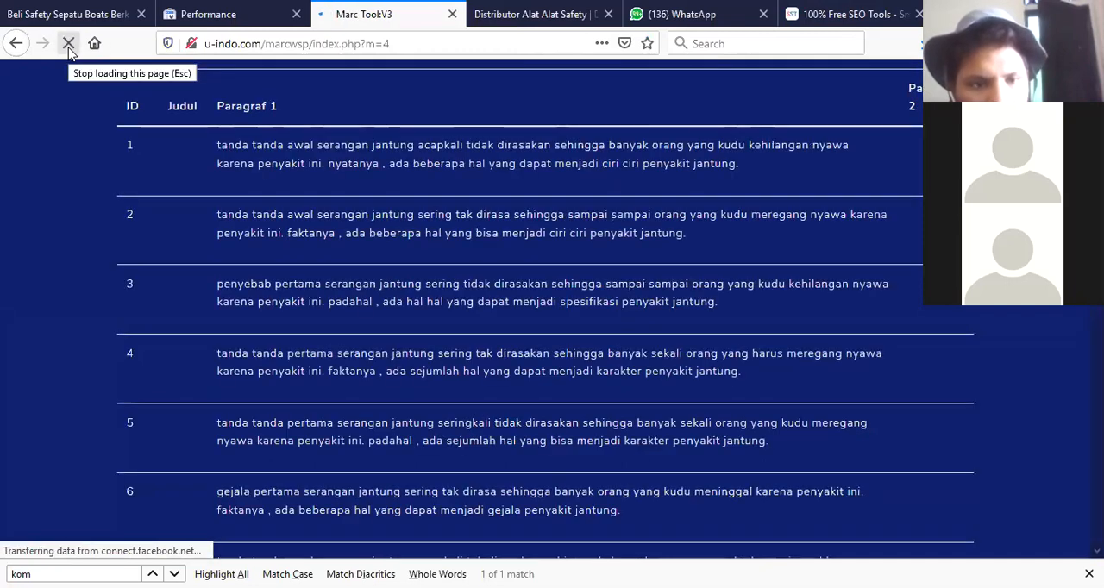
double_click(437, 144)
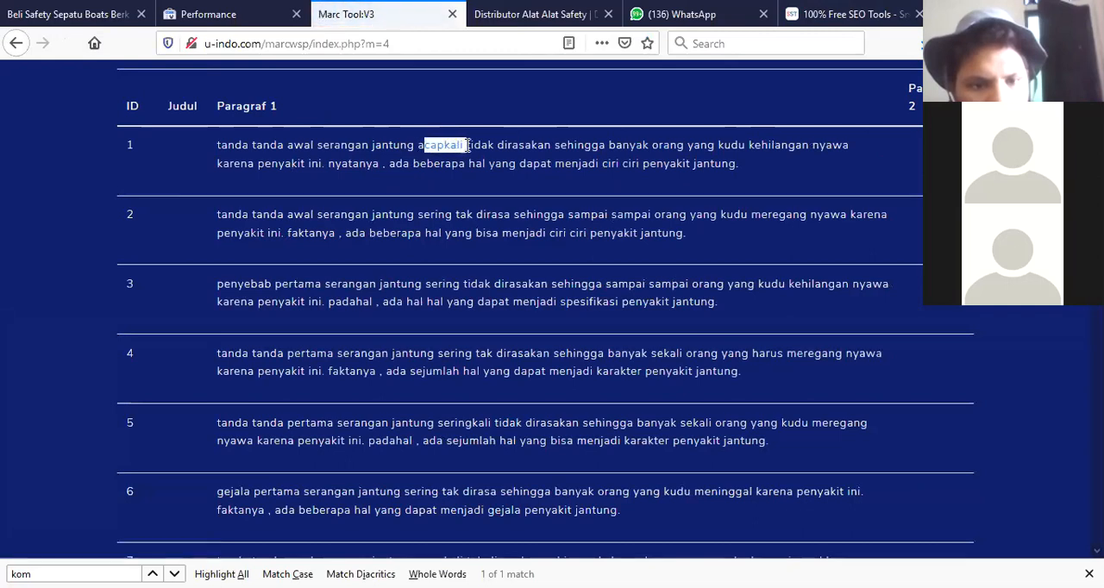
key("Left")
double_click(437, 144)
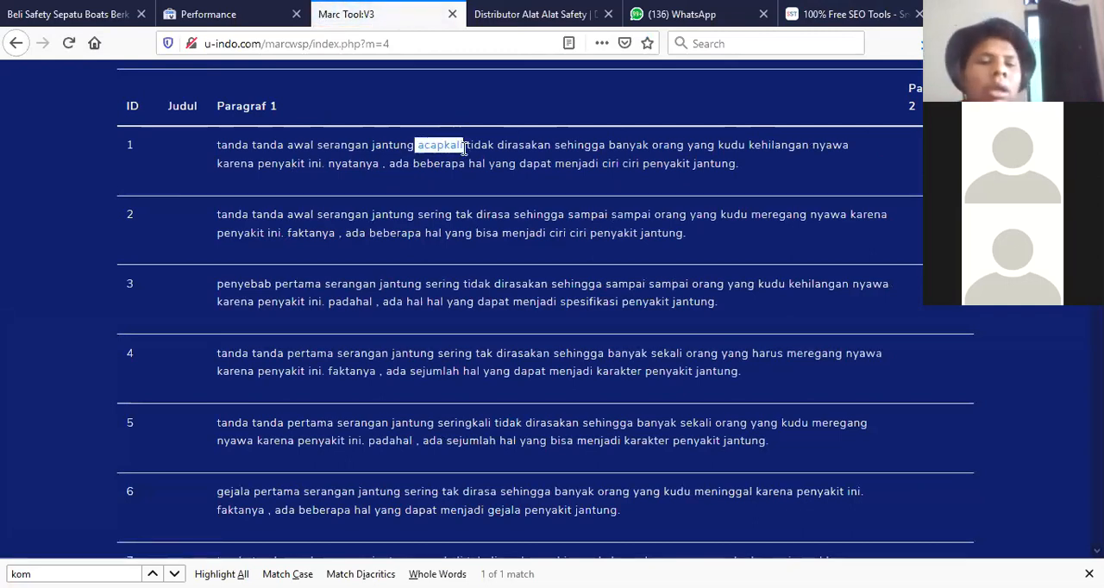
left_click(69, 44)
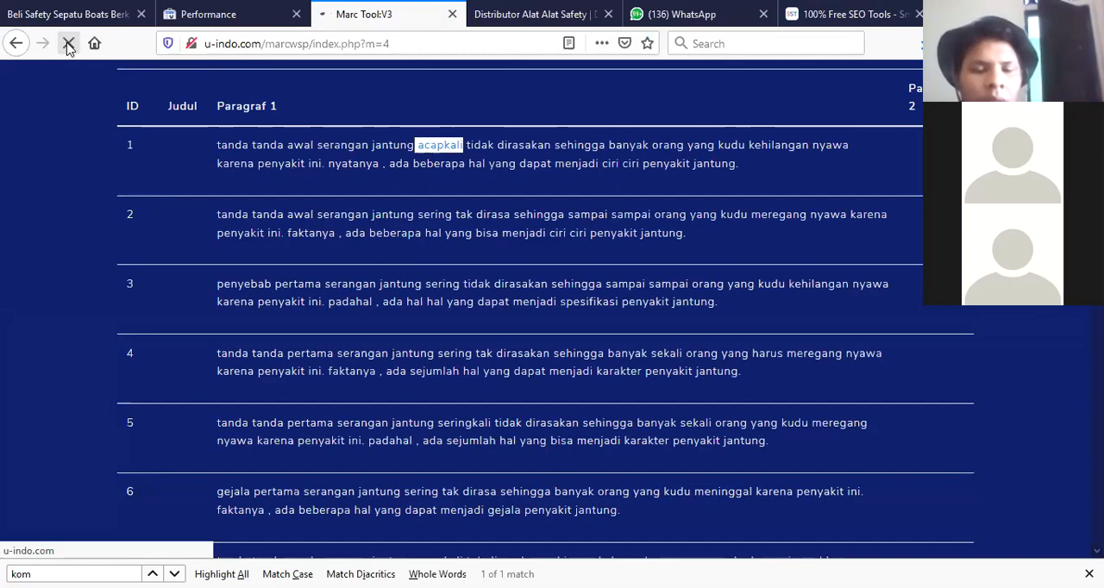
Scroll through the regenerated paragraphs down to the high-numbered rows and back to the top.
scroll(435, 191, "down", 5)
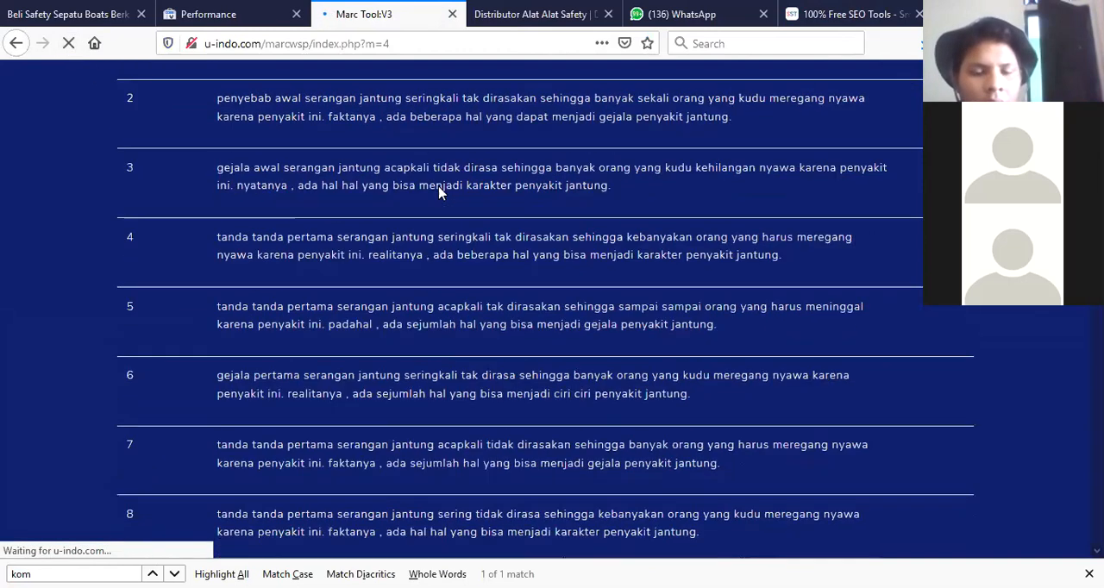
scroll(428, 231, "down", 20)
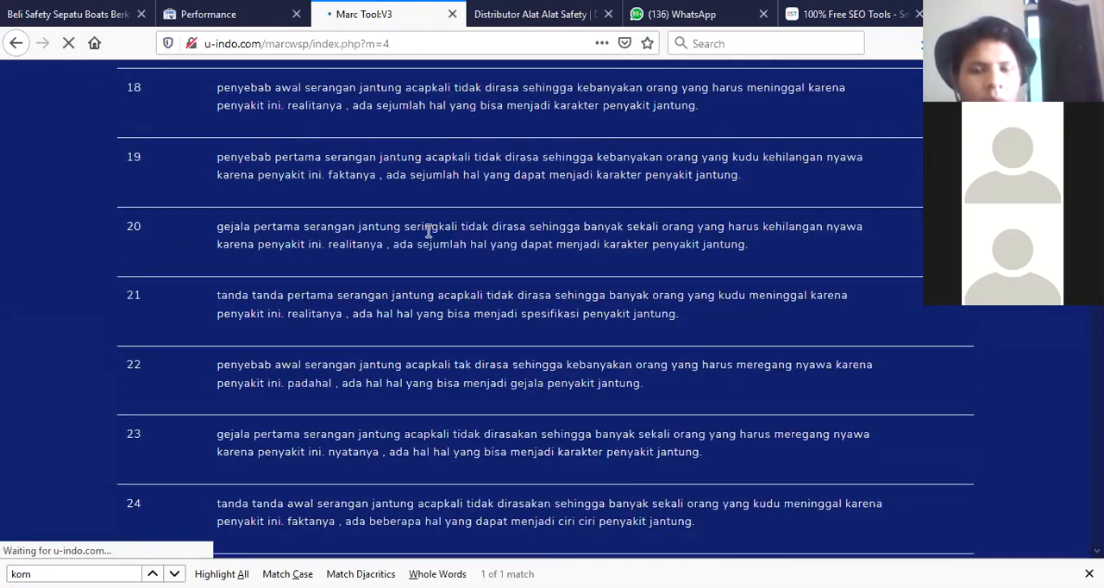
scroll(419, 244, "down", 20)
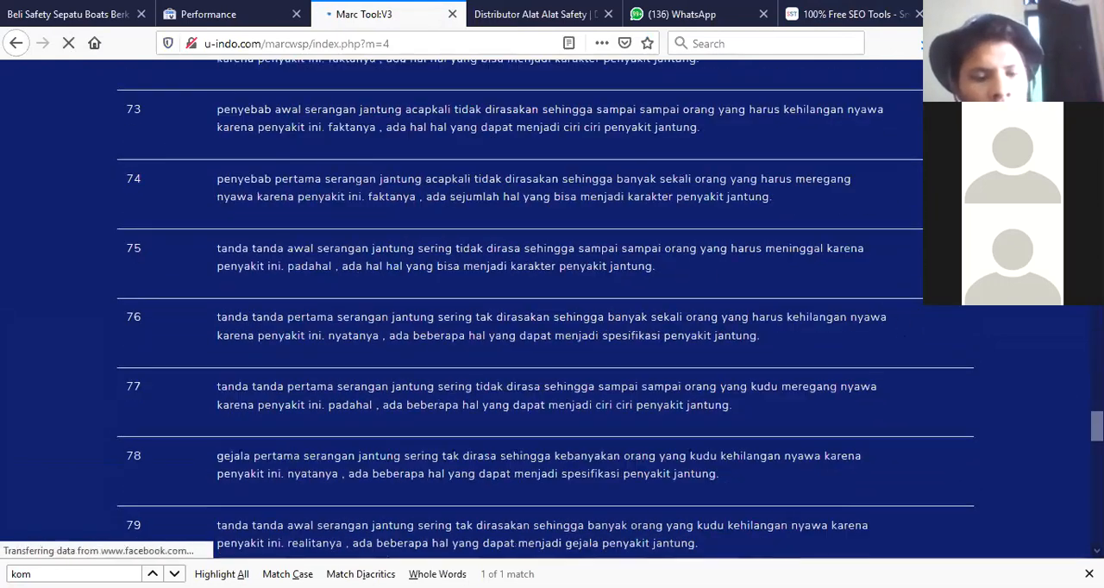
scroll(420, 244, "up", 20)
scroll(606, 348, "up", 10)
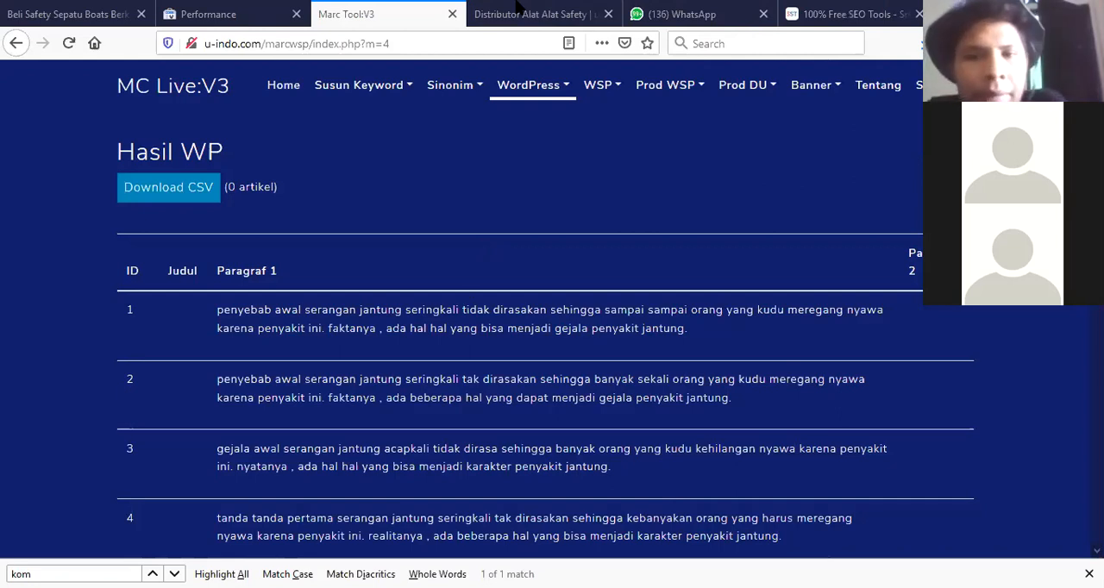
Switch to Notepad++ and scroll through the jaring pengaman article with its synonym lists.
key("alt+Tab")
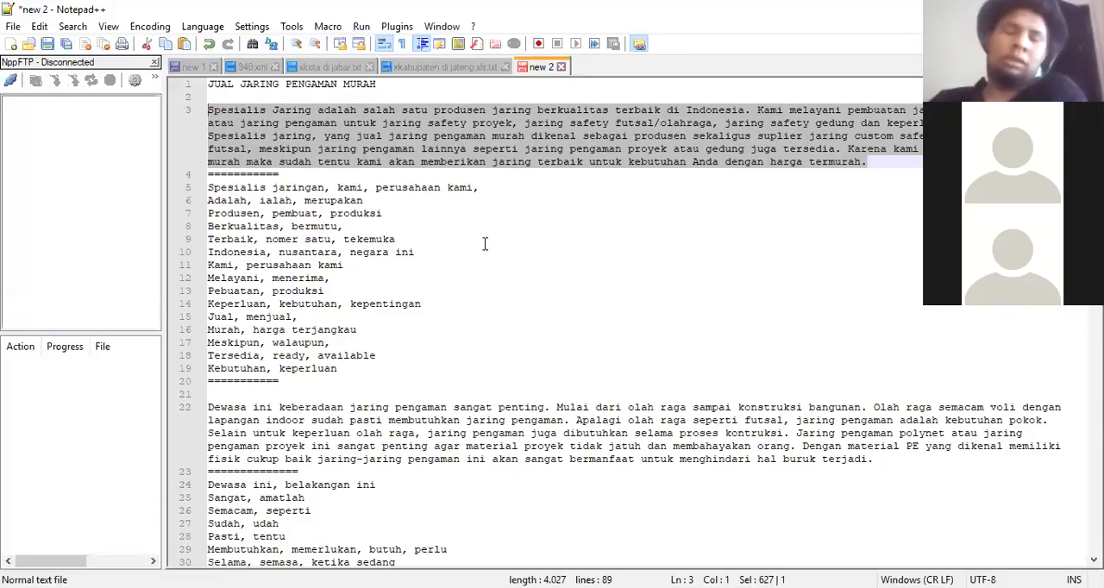
scroll(485, 219, "down", 8)
scroll(485, 219, "down", 13)
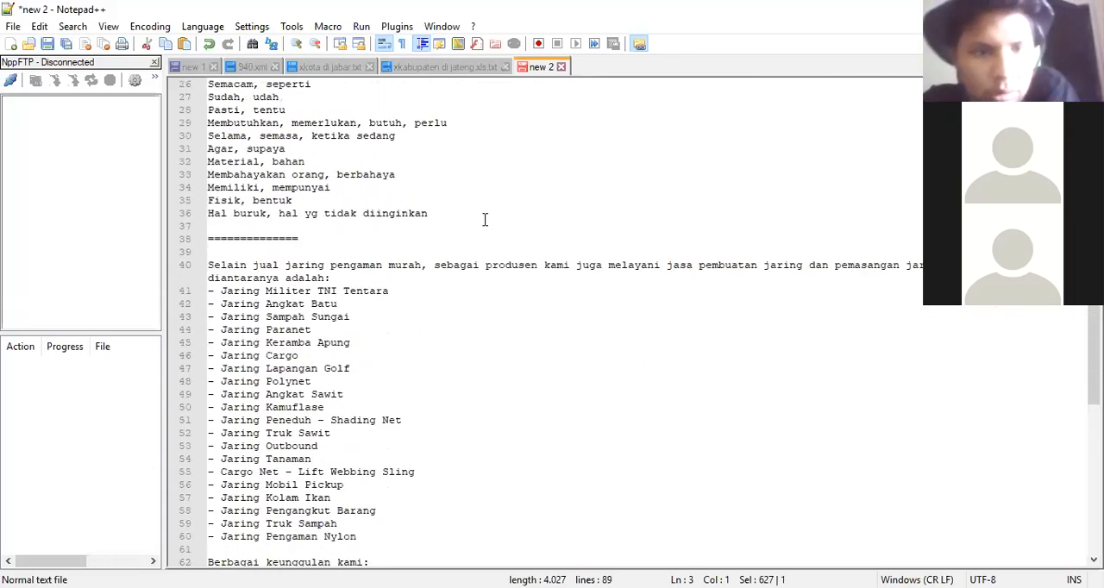
scroll(485, 220, "down", 1)
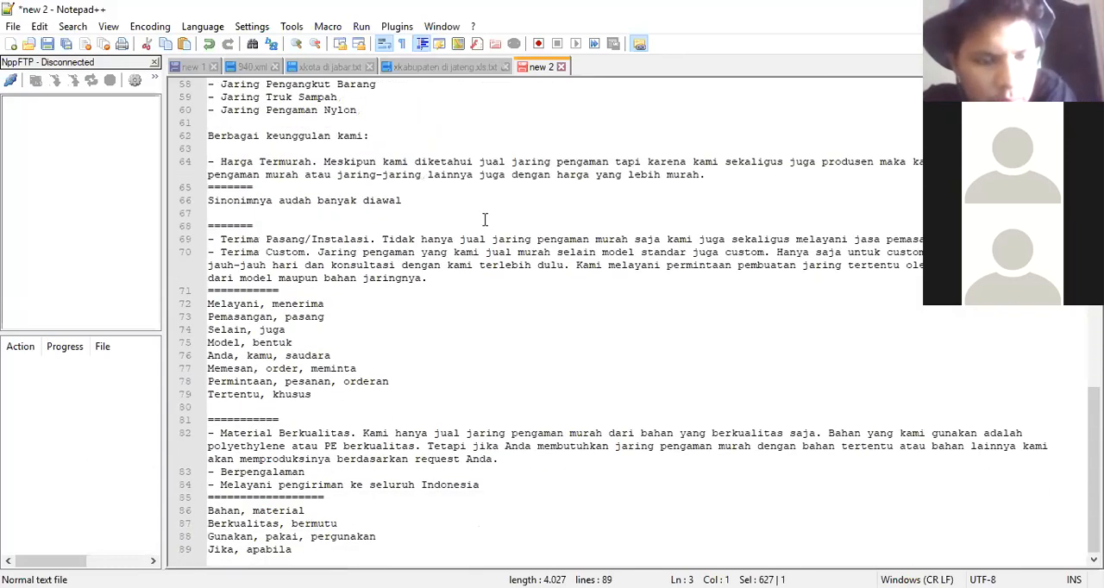
scroll(484, 220, "up", 9)
scroll(483, 221, "up", 10)
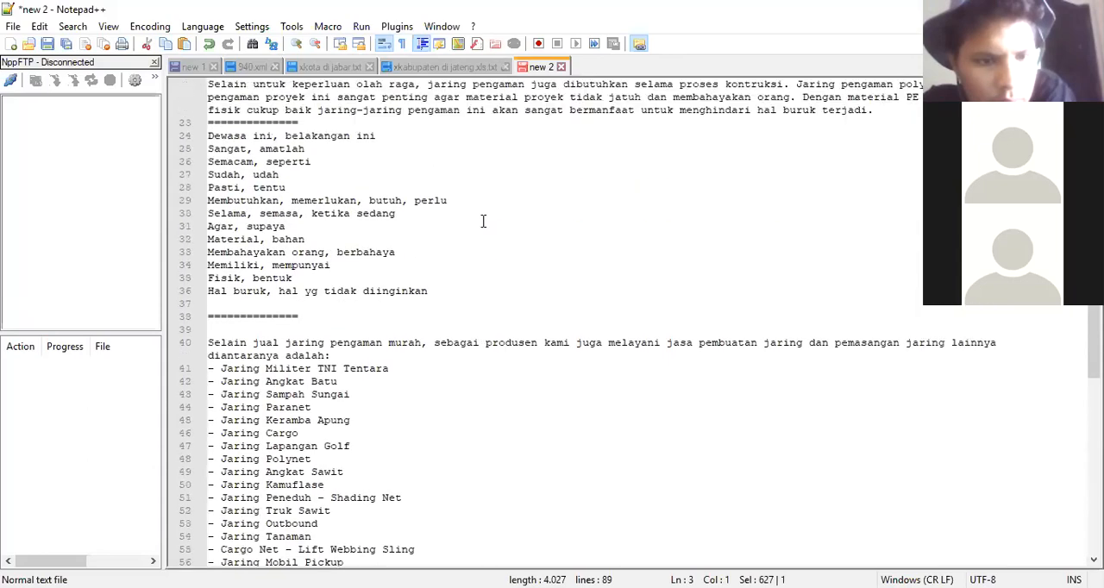
scroll(483, 220, "down", 7)
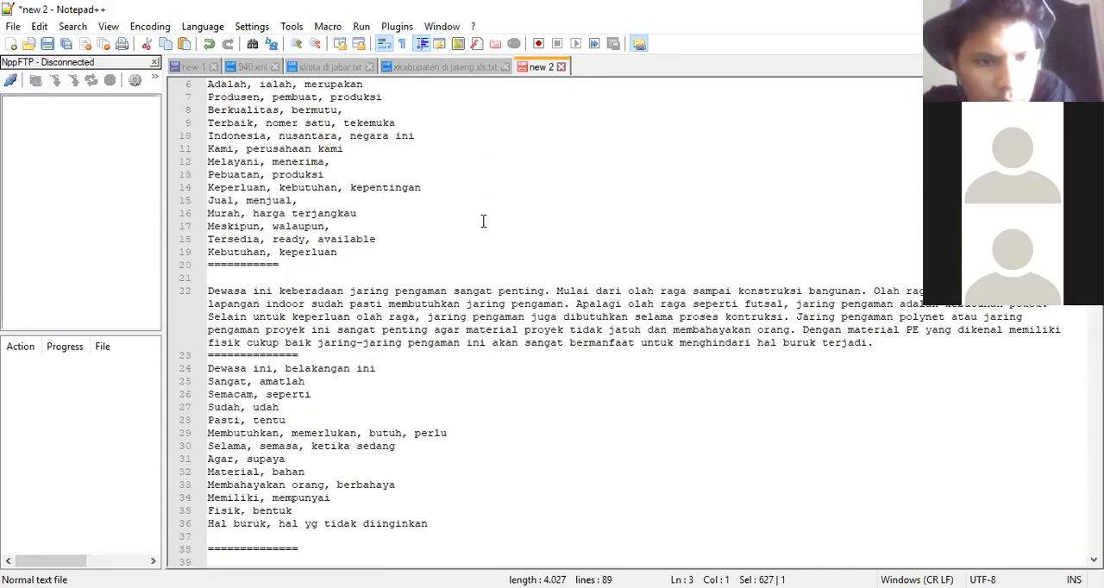
Select the synonym list blocks under the second paragraph and under the Terima Custom section.
left_click_drag(209, 216, 440, 395)
scroll(468, 298, "down", 5)
scroll(469, 294, "down", 10)
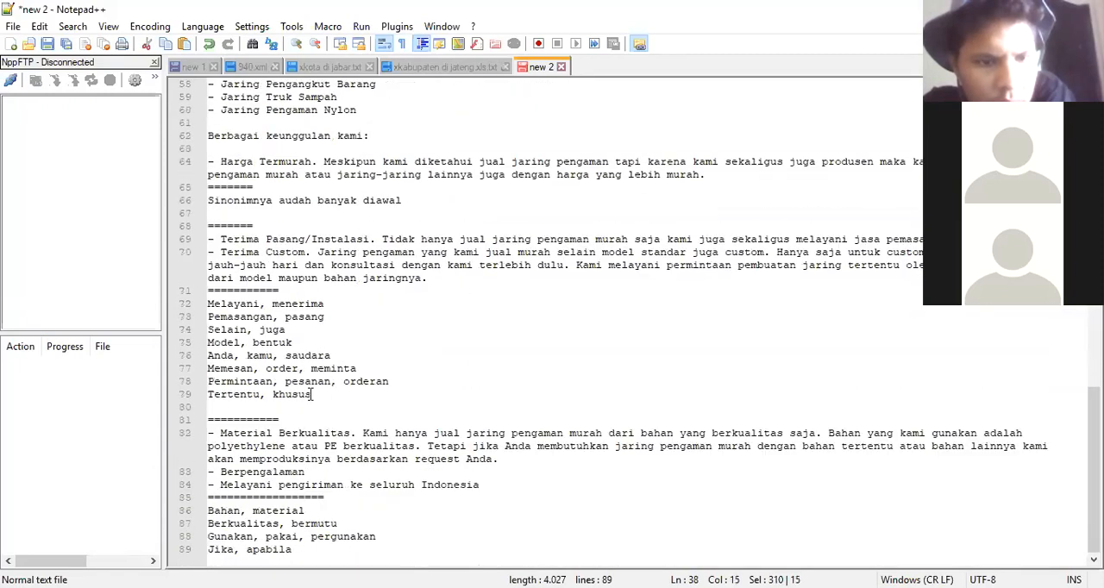
left_click_drag(310, 395, 216, 319)
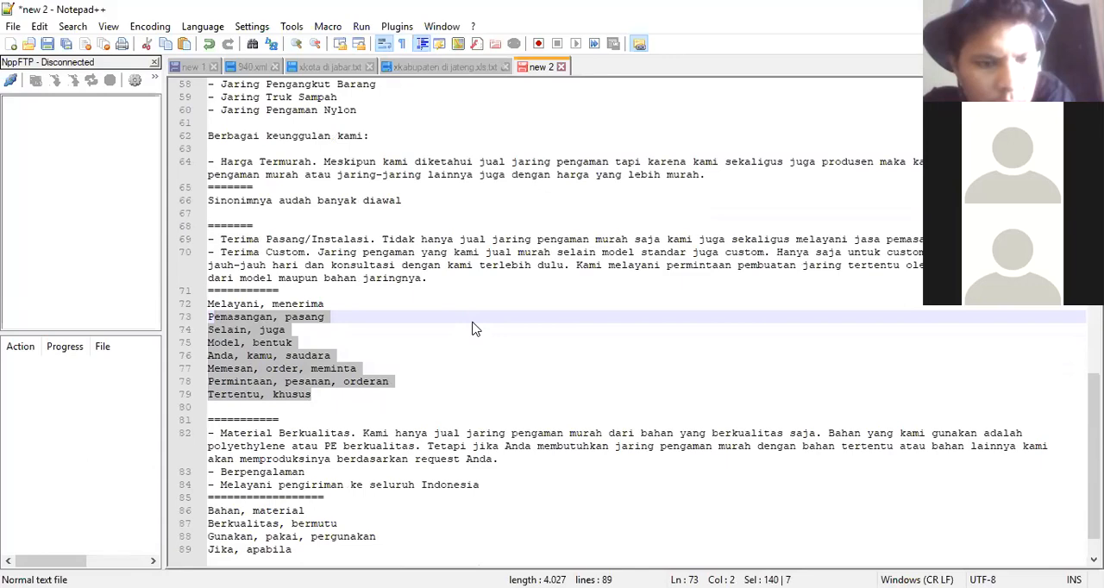
scroll(472, 329, "up", 17)
scroll(454, 276, "up", 3)
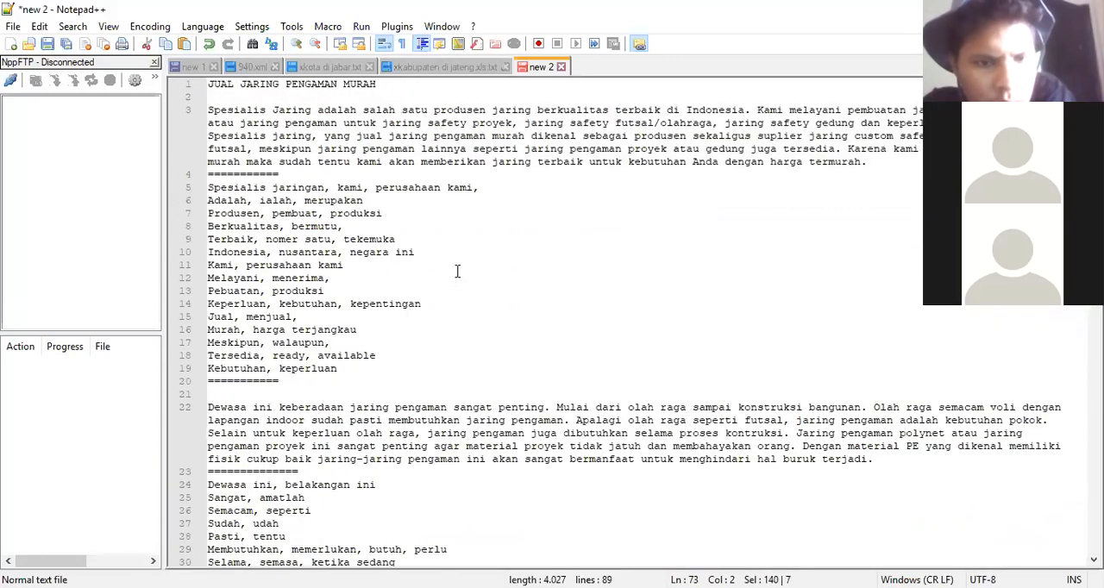